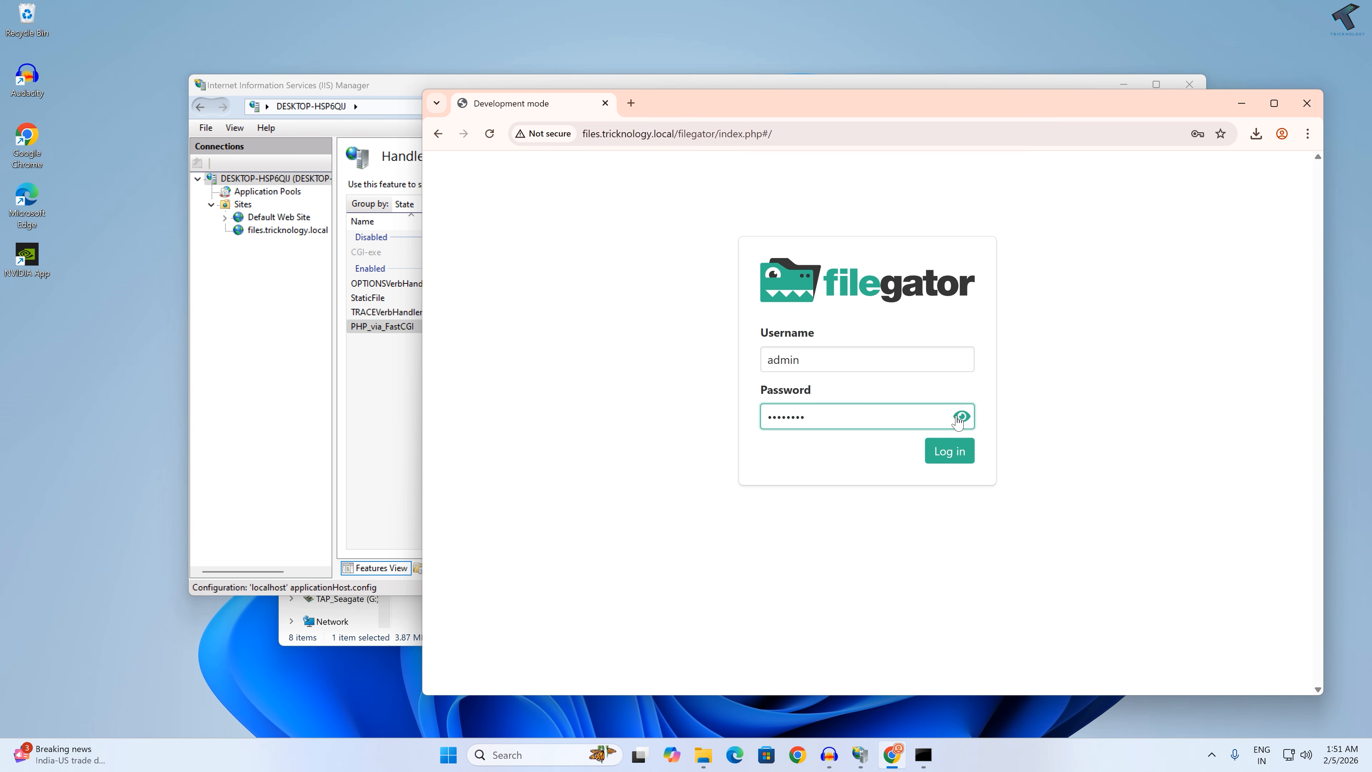
Step: Switch to the FileGator login page in Chrome, reveal the entered password and log in as admin
click(962, 417)
click(941, 463)
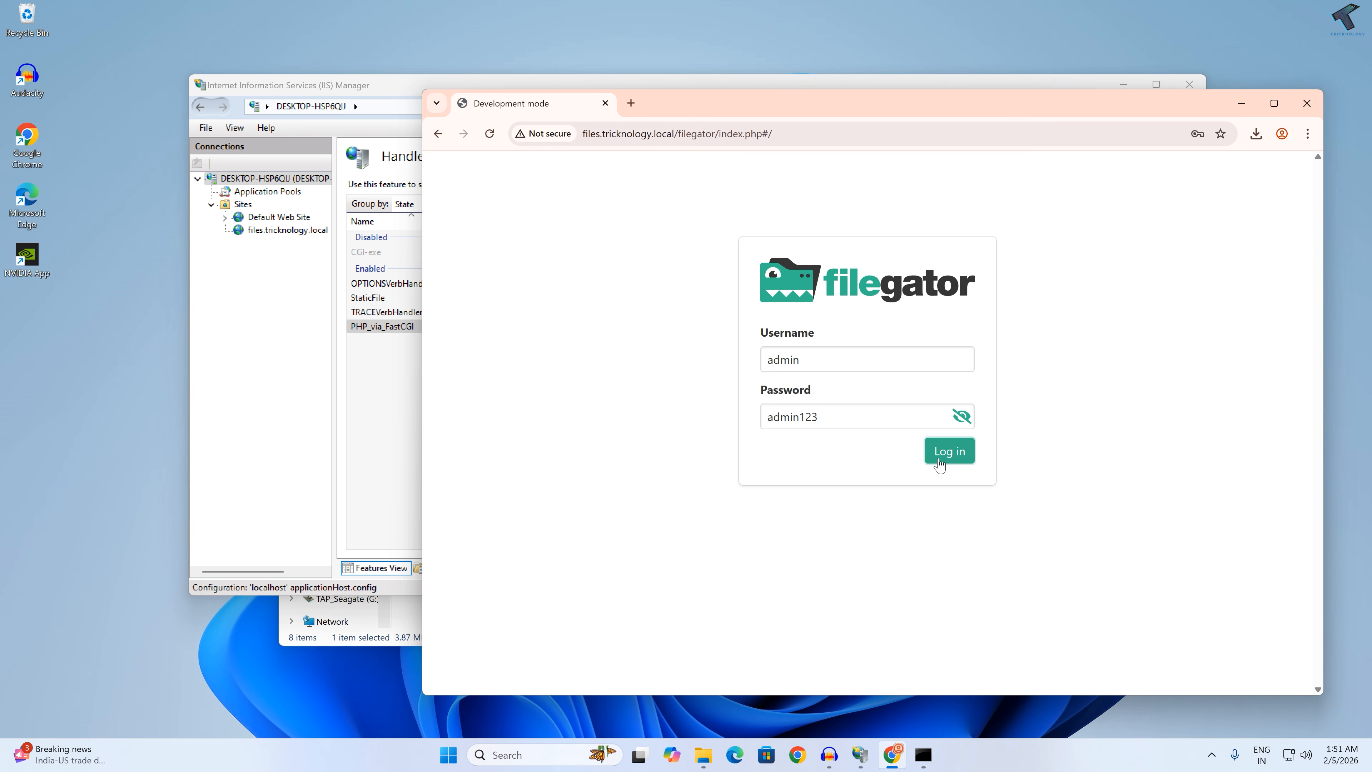
click(1224, 168)
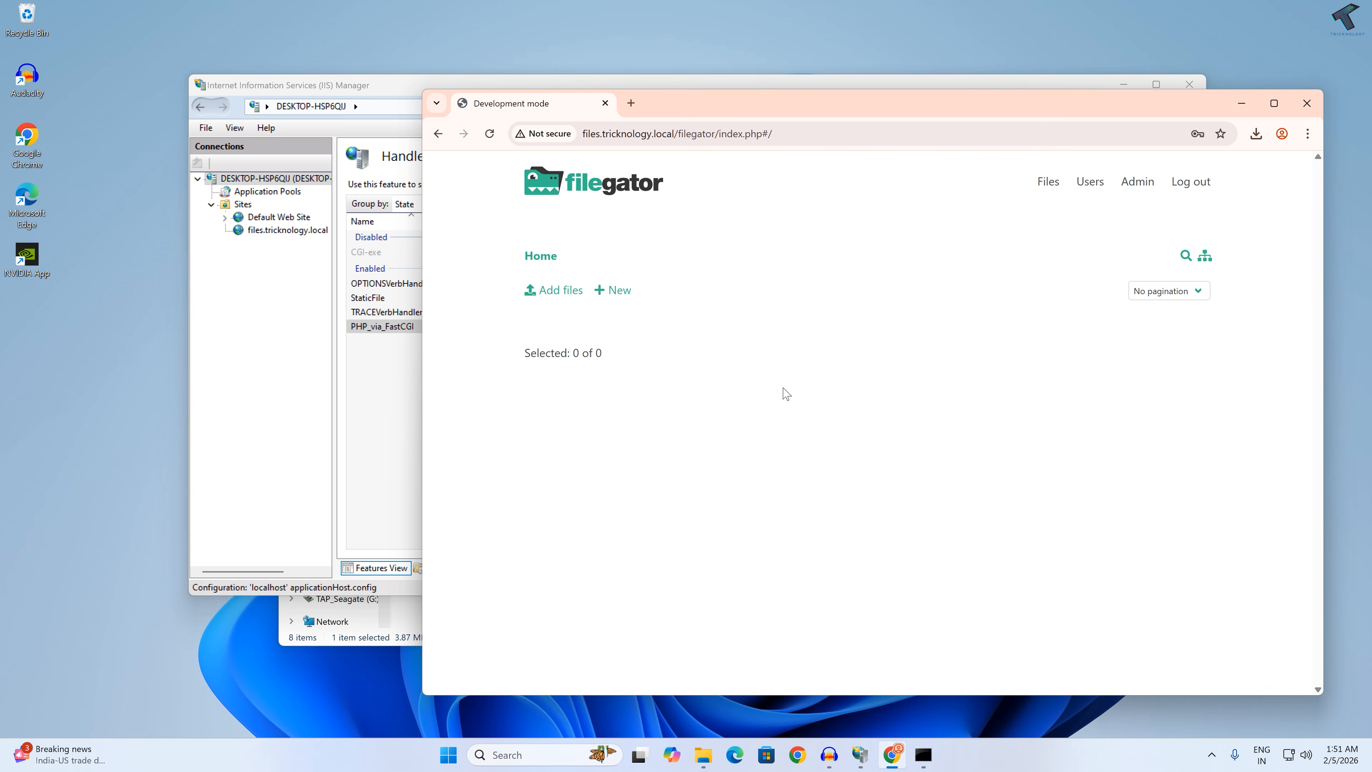
mouse_move(976, 108)
mouse_down()
mouse_move(1017, 106)
mouse_move(986, 102)
mouse_up()
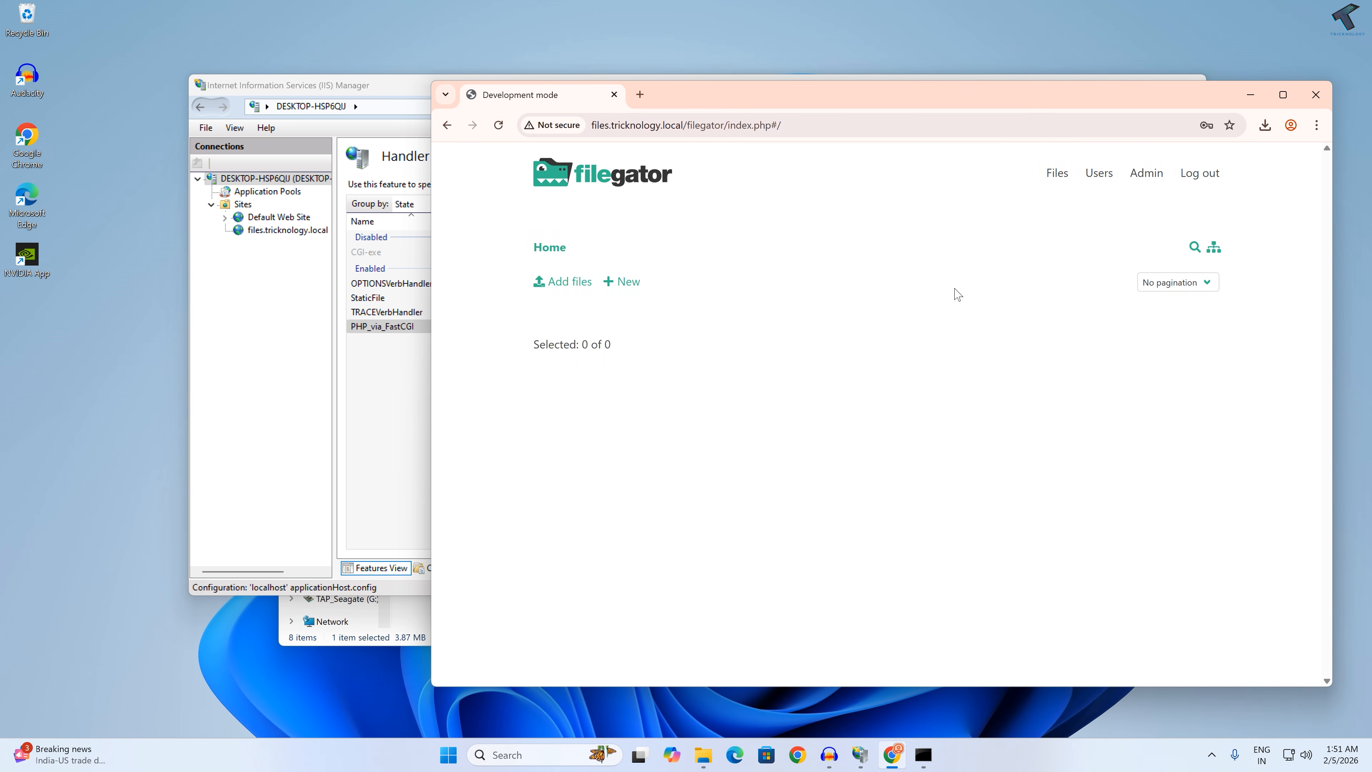
Step: Upload the hosts file from the Music folder to the FileGator home folder and open its actions list
click(575, 282)
click(485, 305)
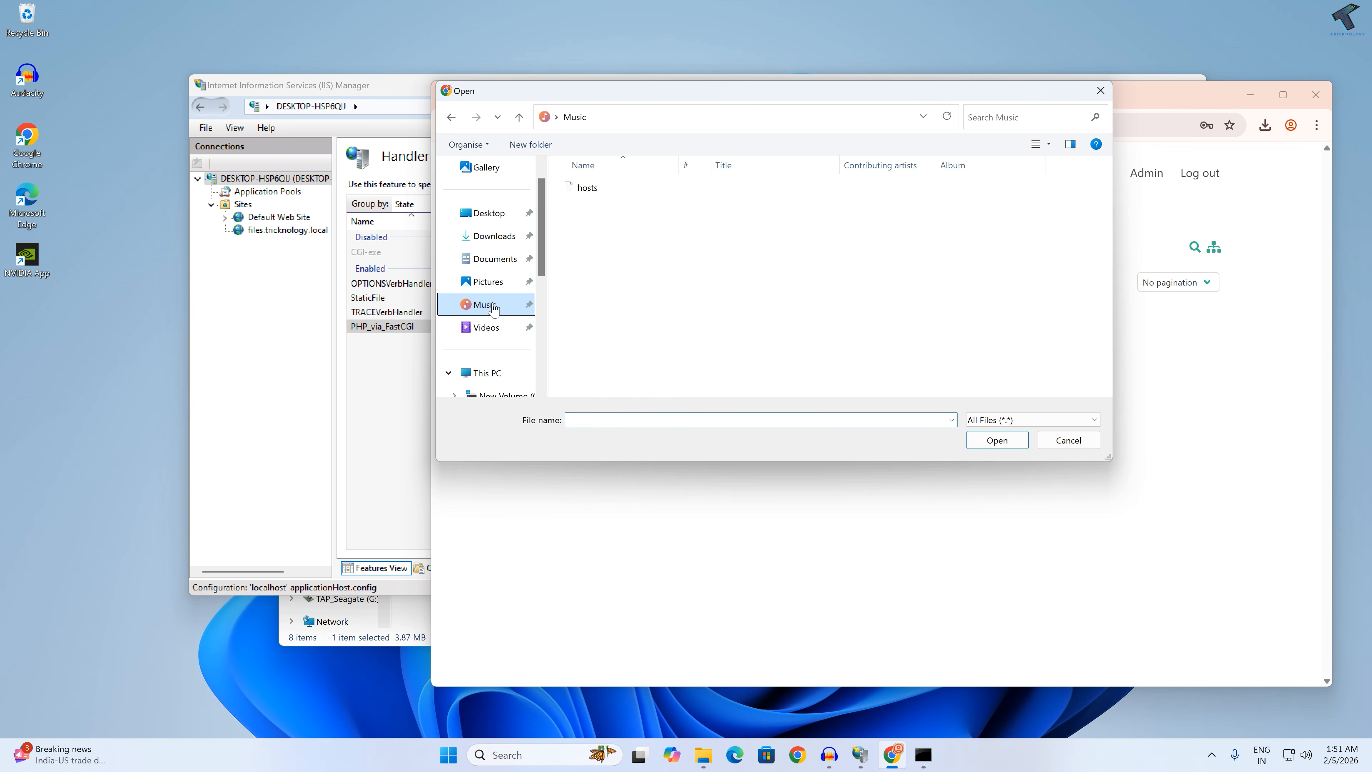
double_click(600, 192)
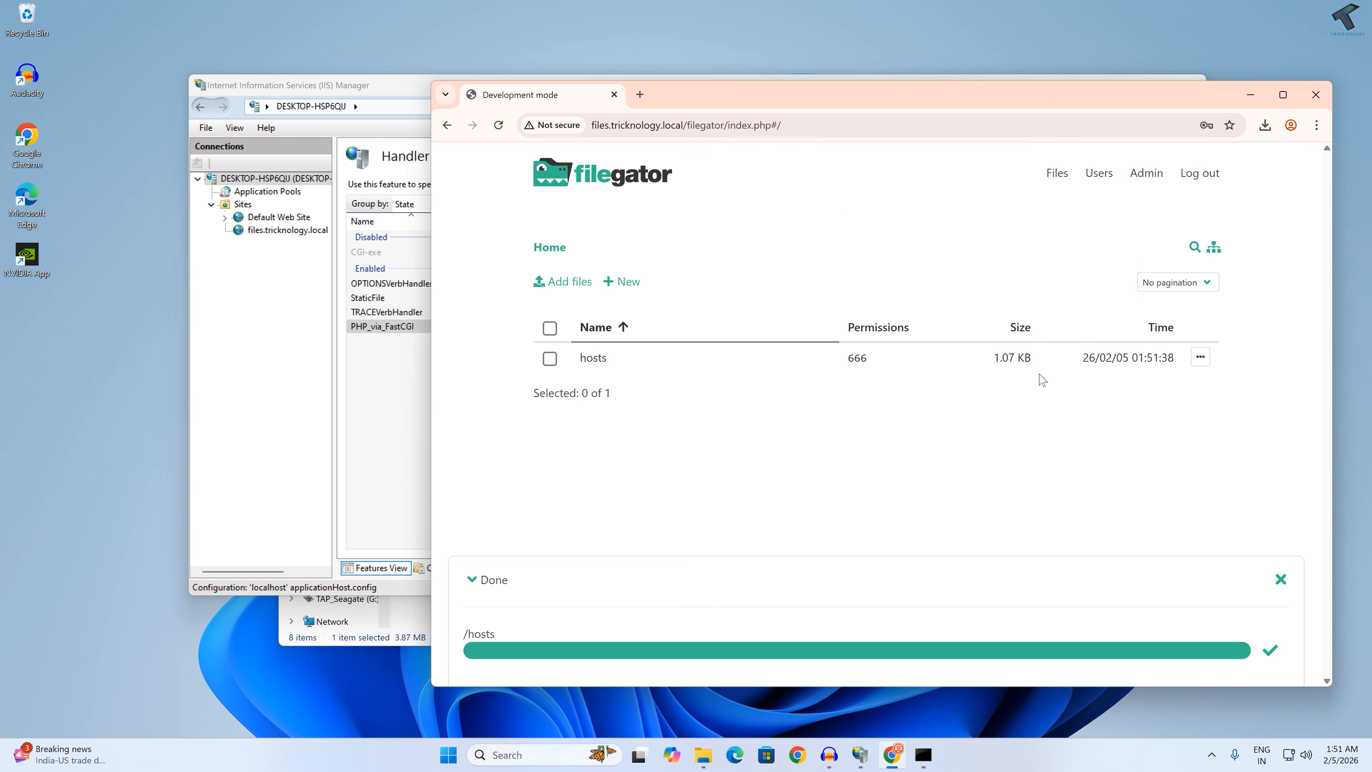
click(1200, 357)
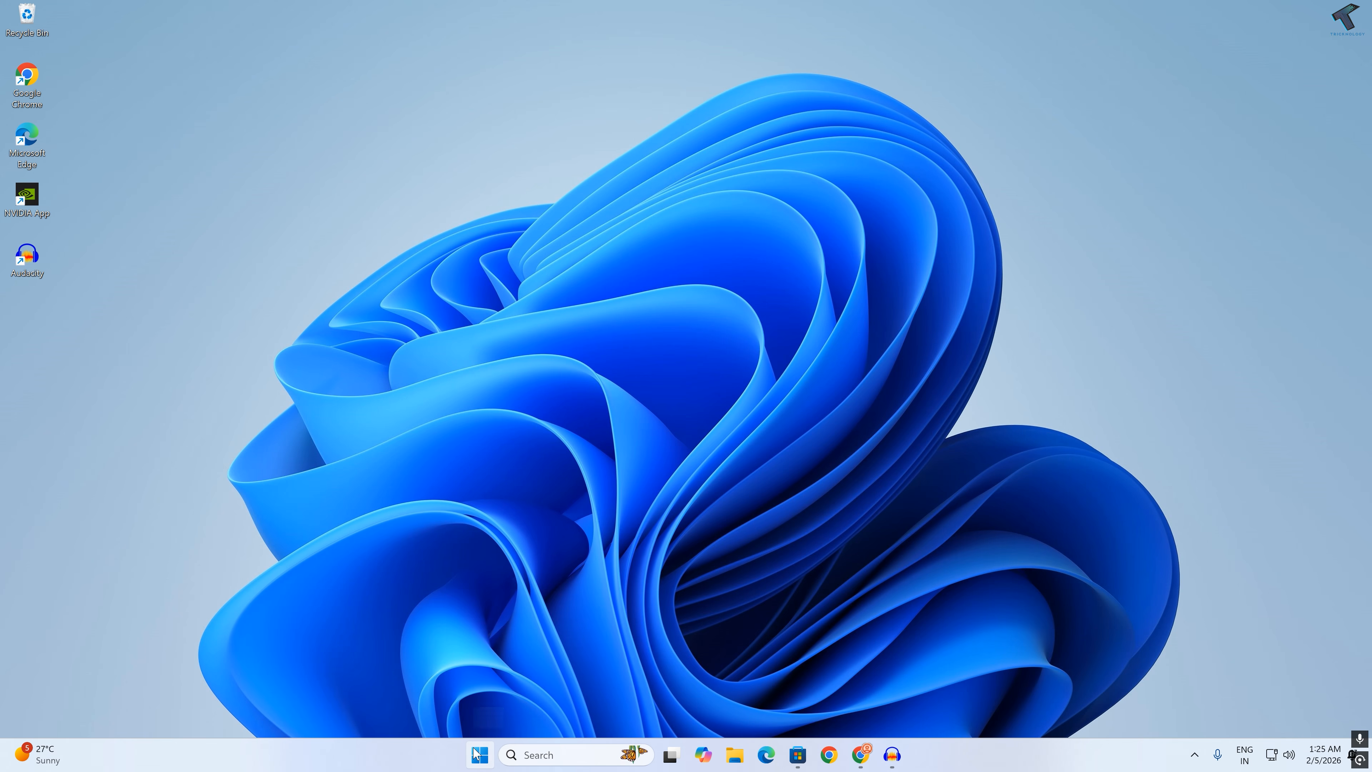
Step: Open Windows Settings and go to the System page
right_click(485, 757)
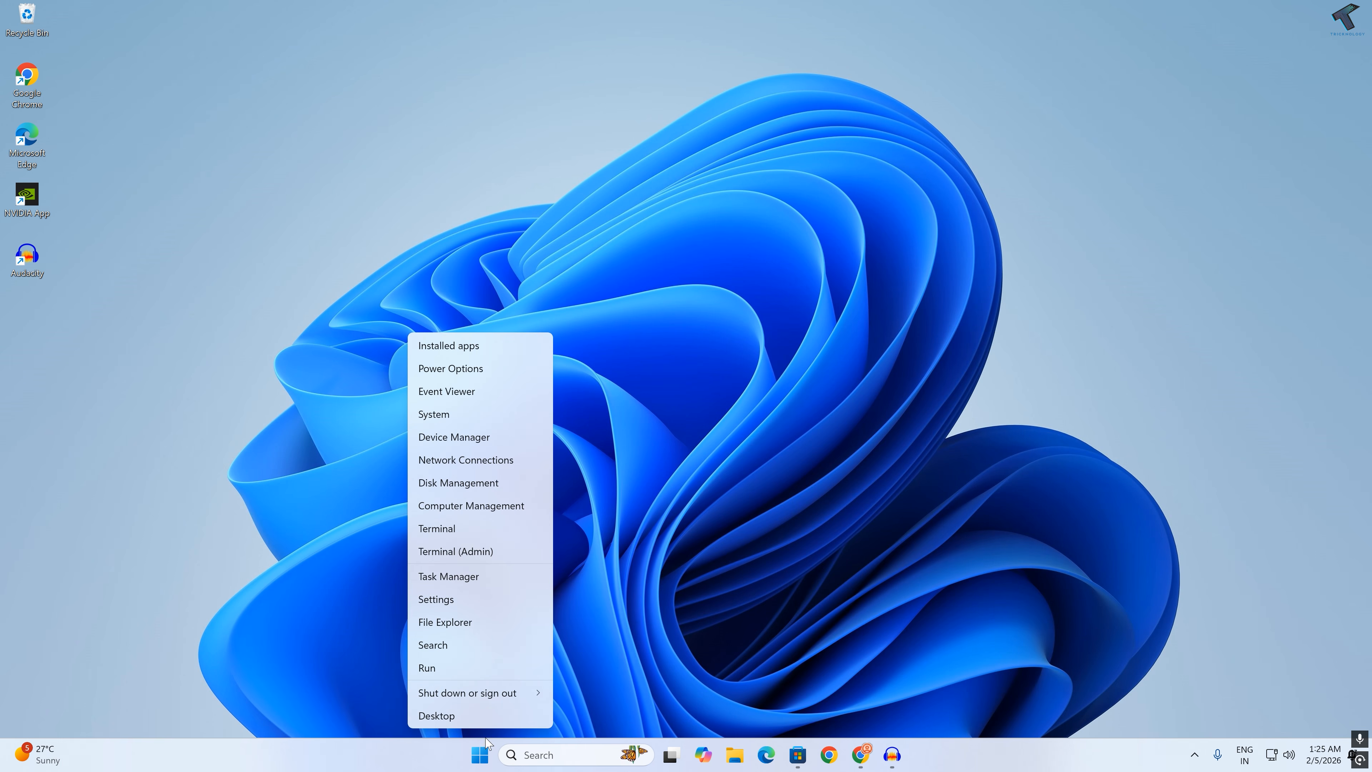
click(479, 600)
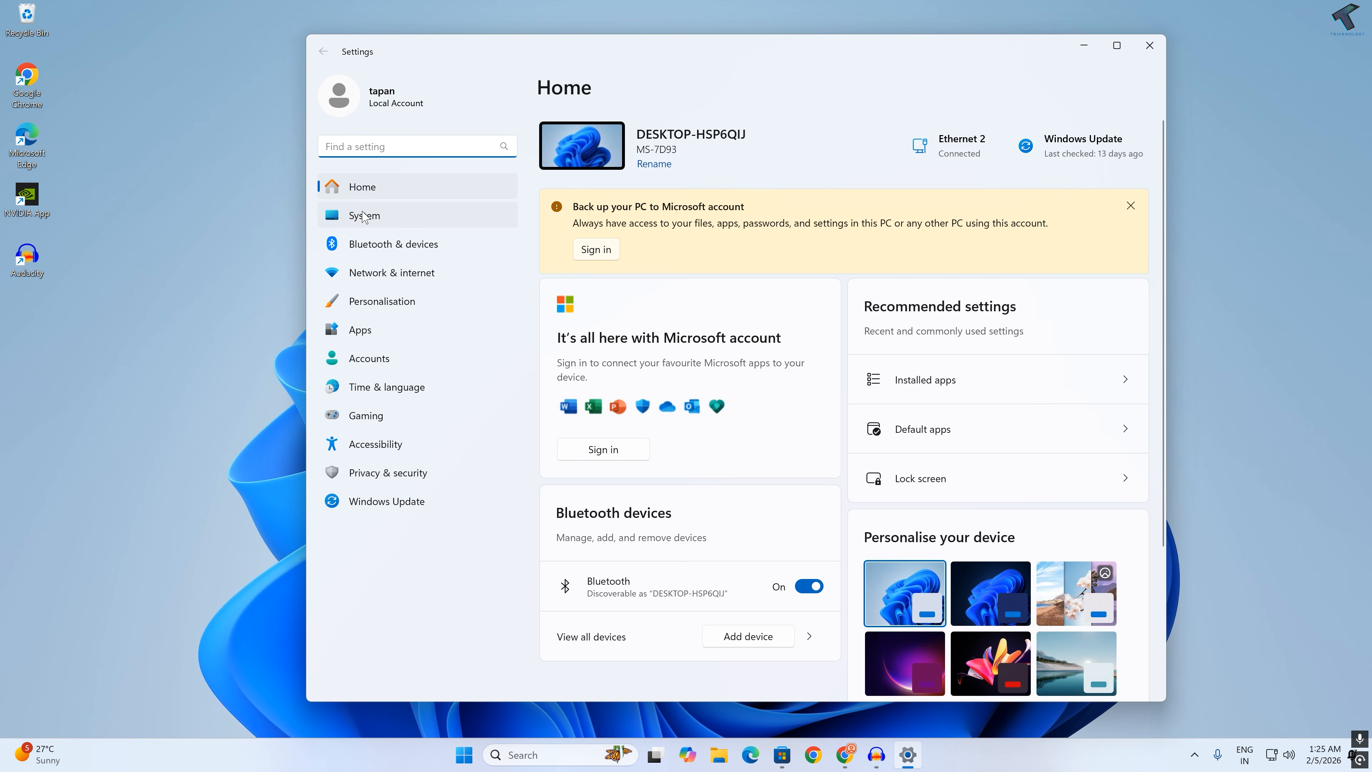
click(352, 217)
scroll(678, 419, down, 8)
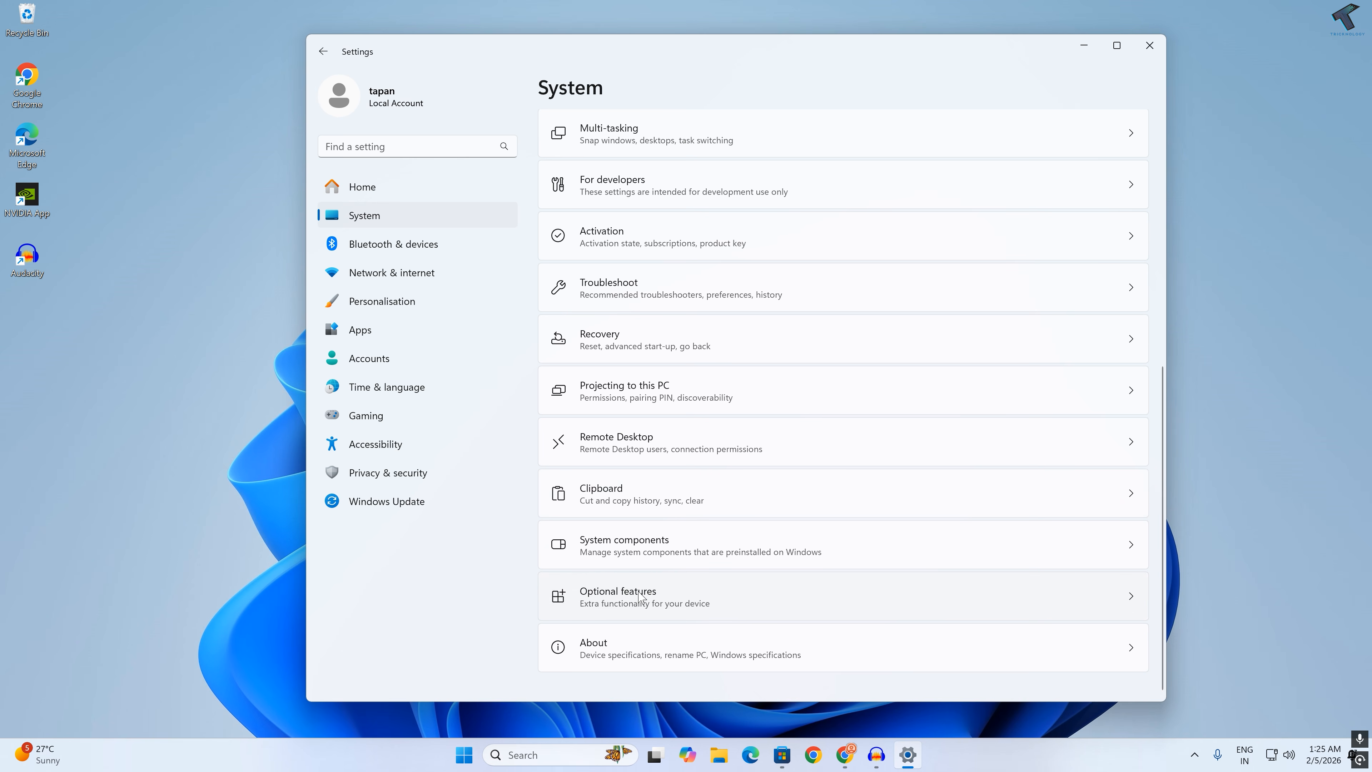
click(370, 144)
text(OPtion)
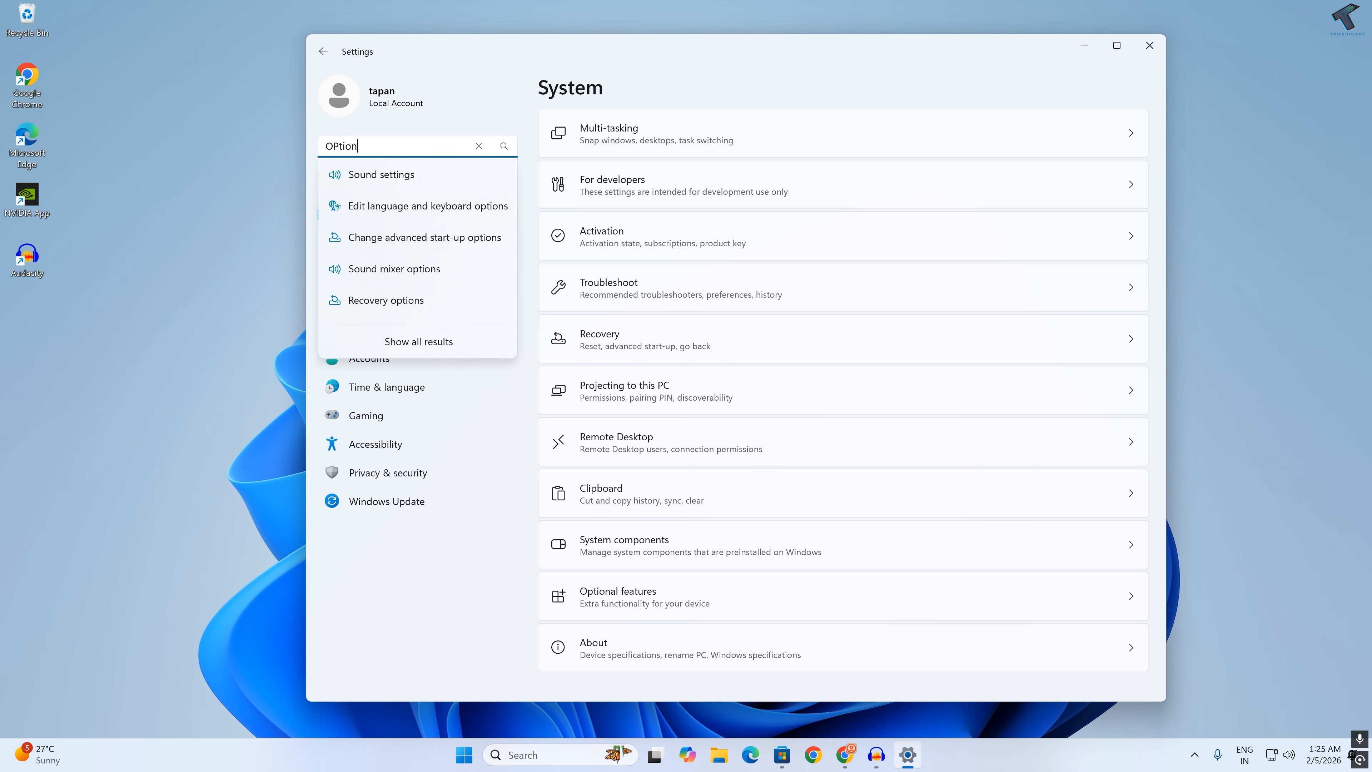
click(477, 145)
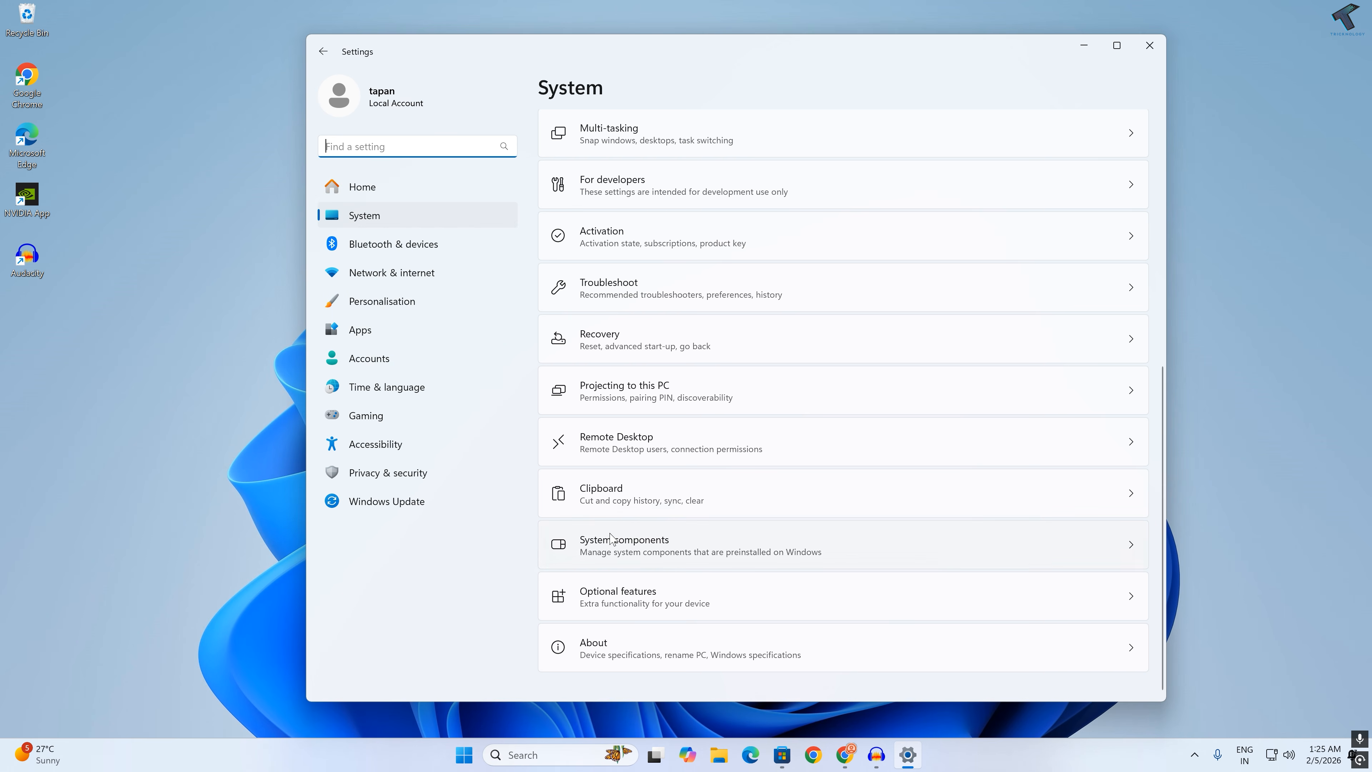
Step: Go to Optional features and open the More Windows features dialog
click(630, 604)
scroll(629, 432, down, 5)
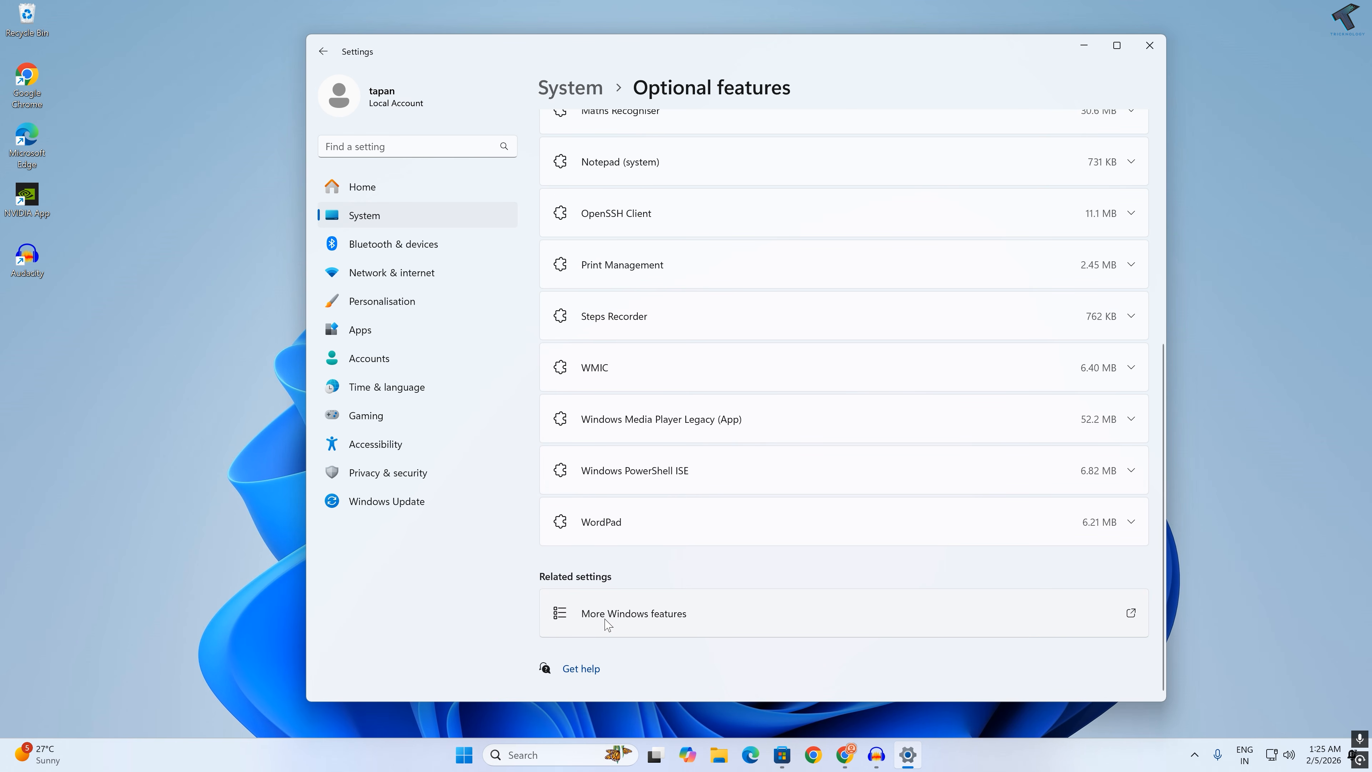
click(658, 627)
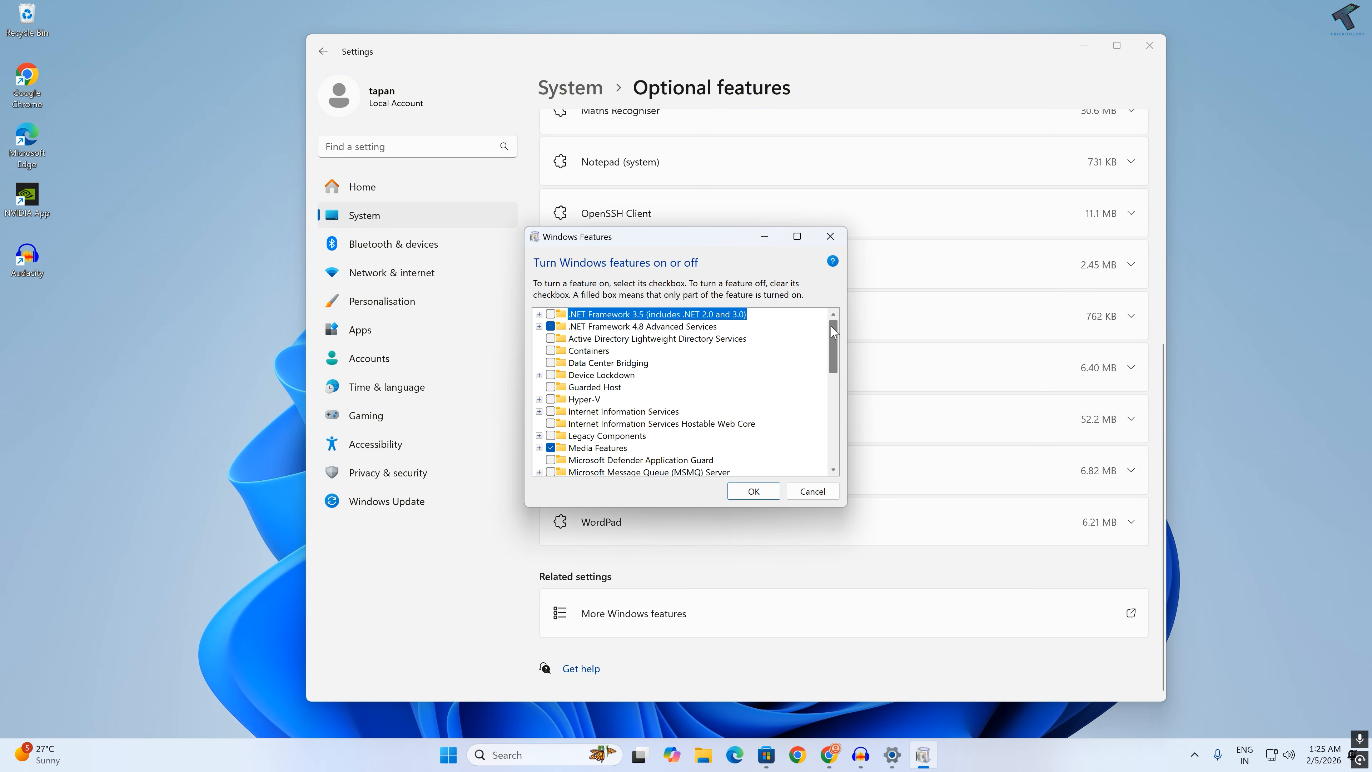
Step: Select Internet Information Services as a Windows feature to turn on
scroll(838, 396, down, 5)
drag(837, 393, 841, 334)
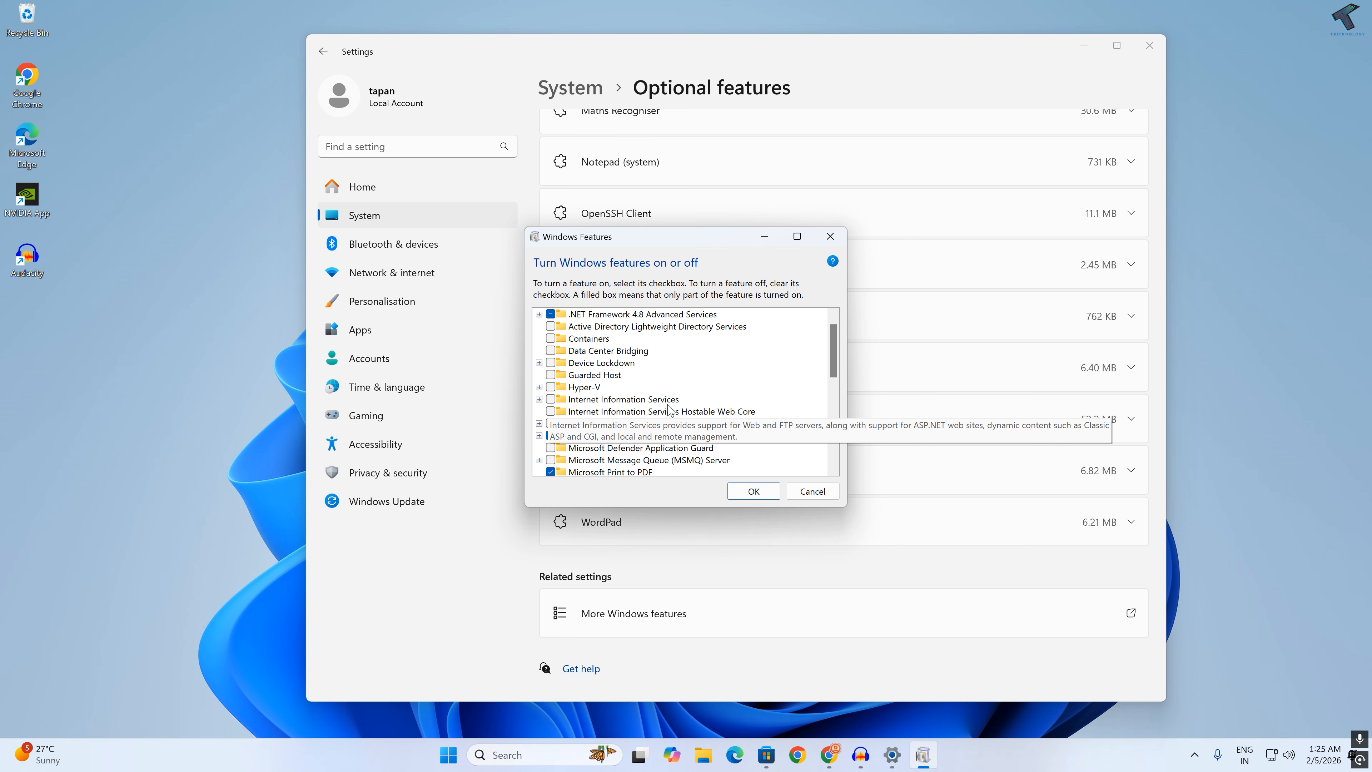
click(551, 403)
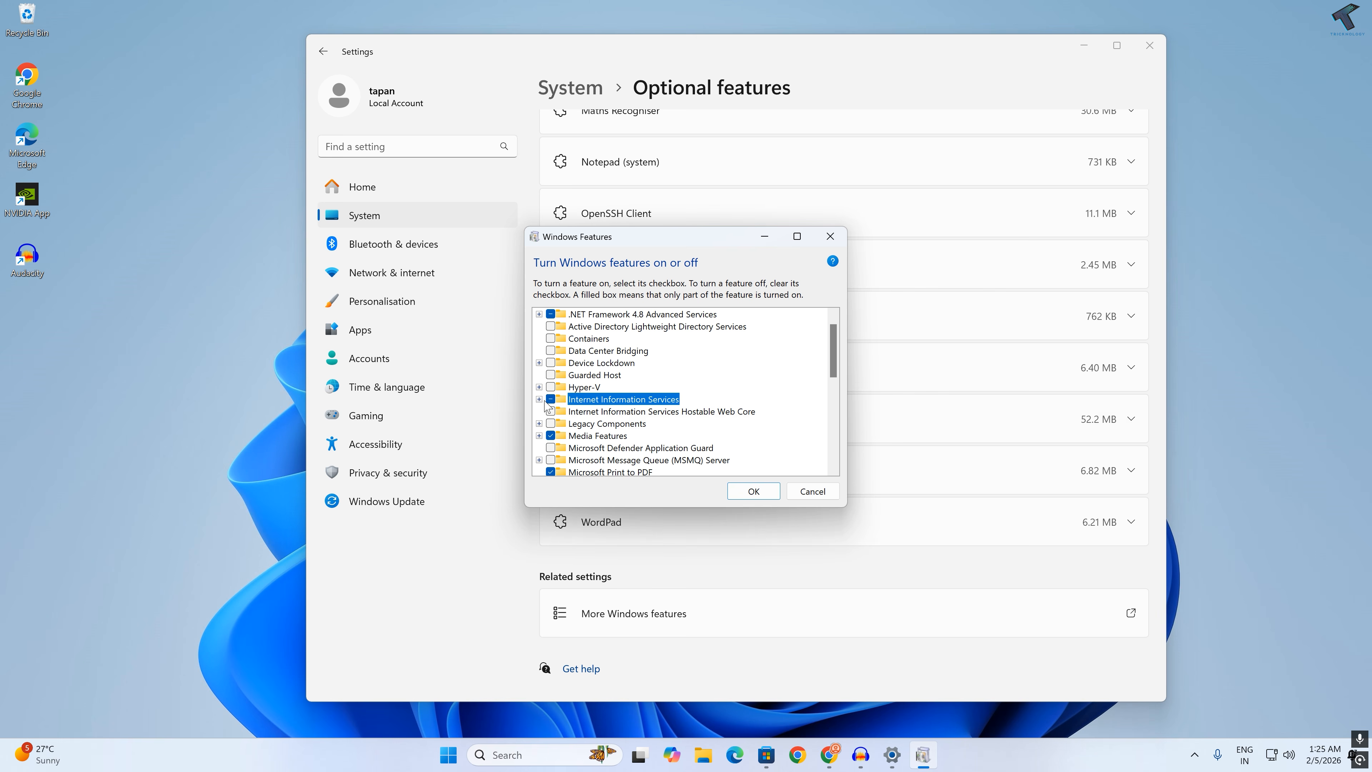
Step: Enable CGI in the Application Development Features of World Wide Web Services under Internet Information Services
click(539, 399)
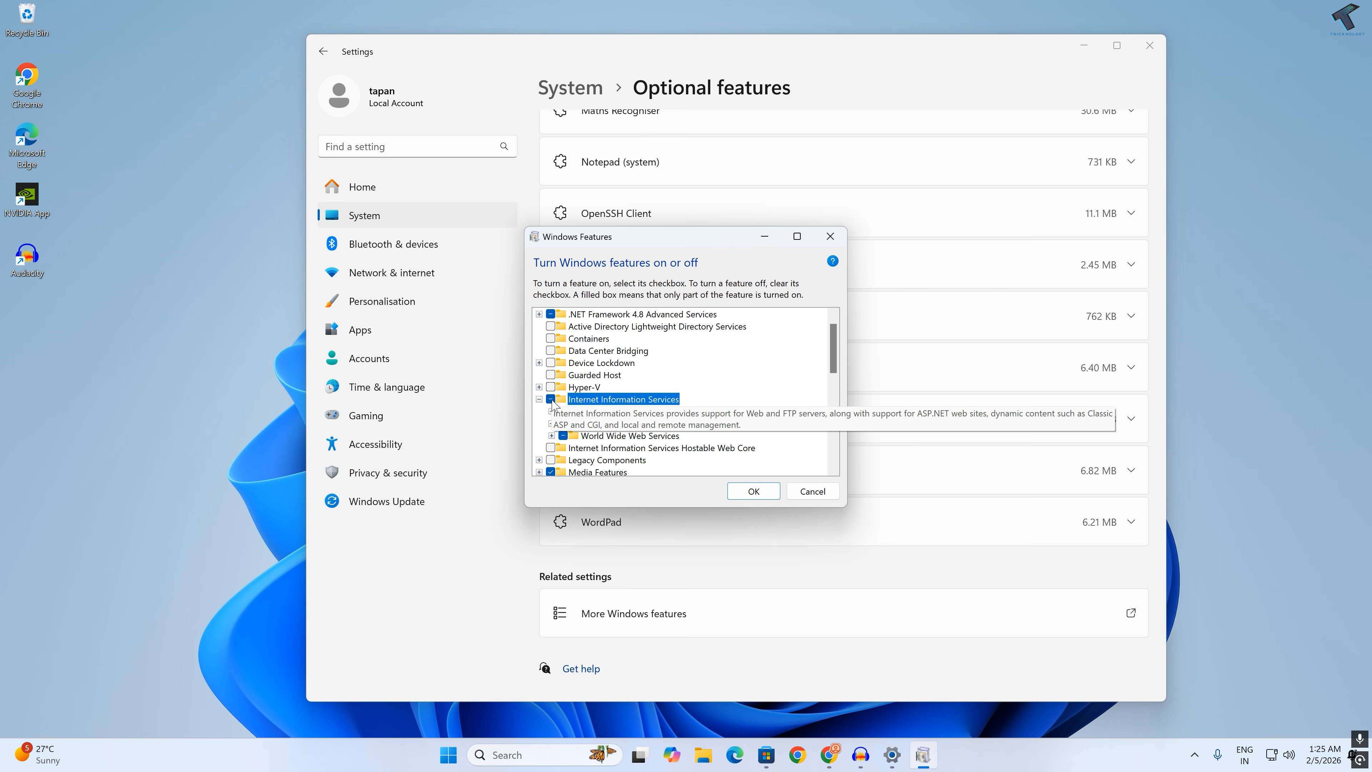
scroll(591, 444, down, 1)
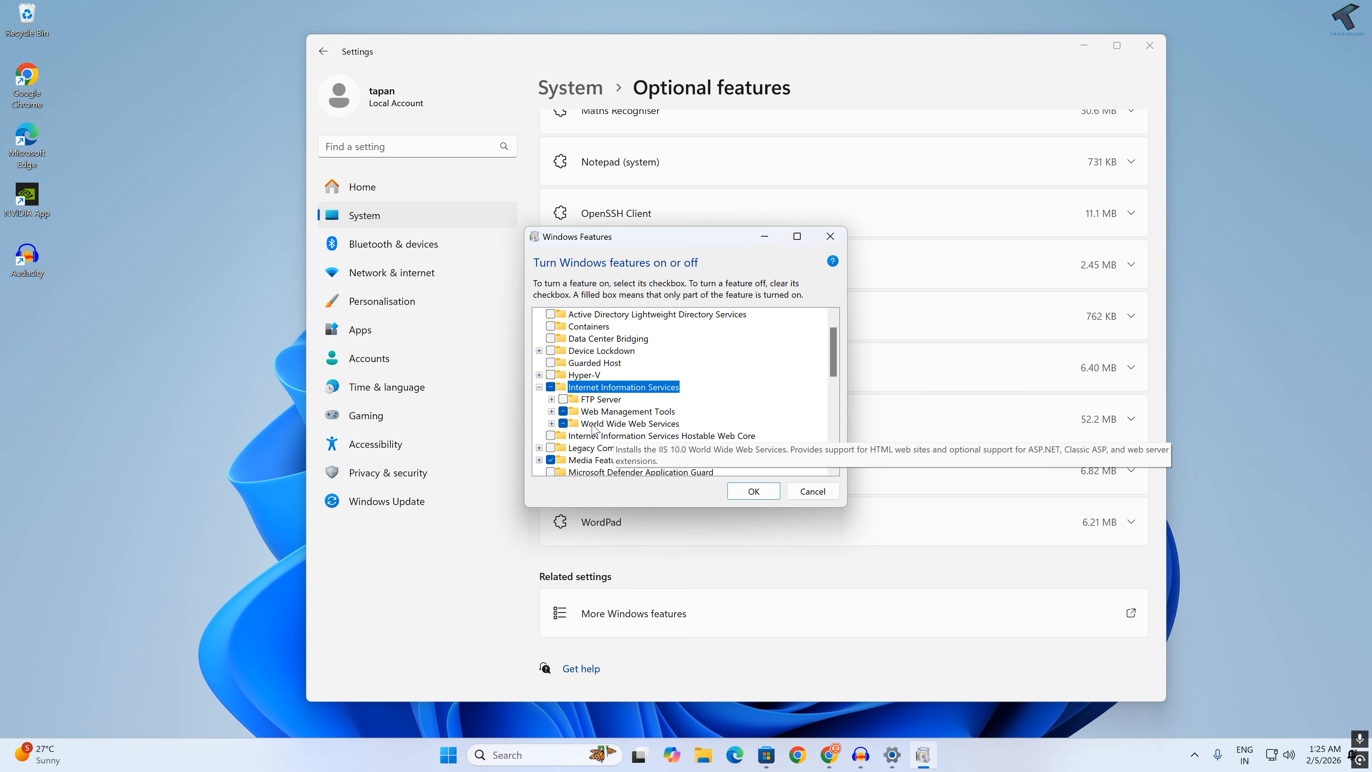
click(551, 423)
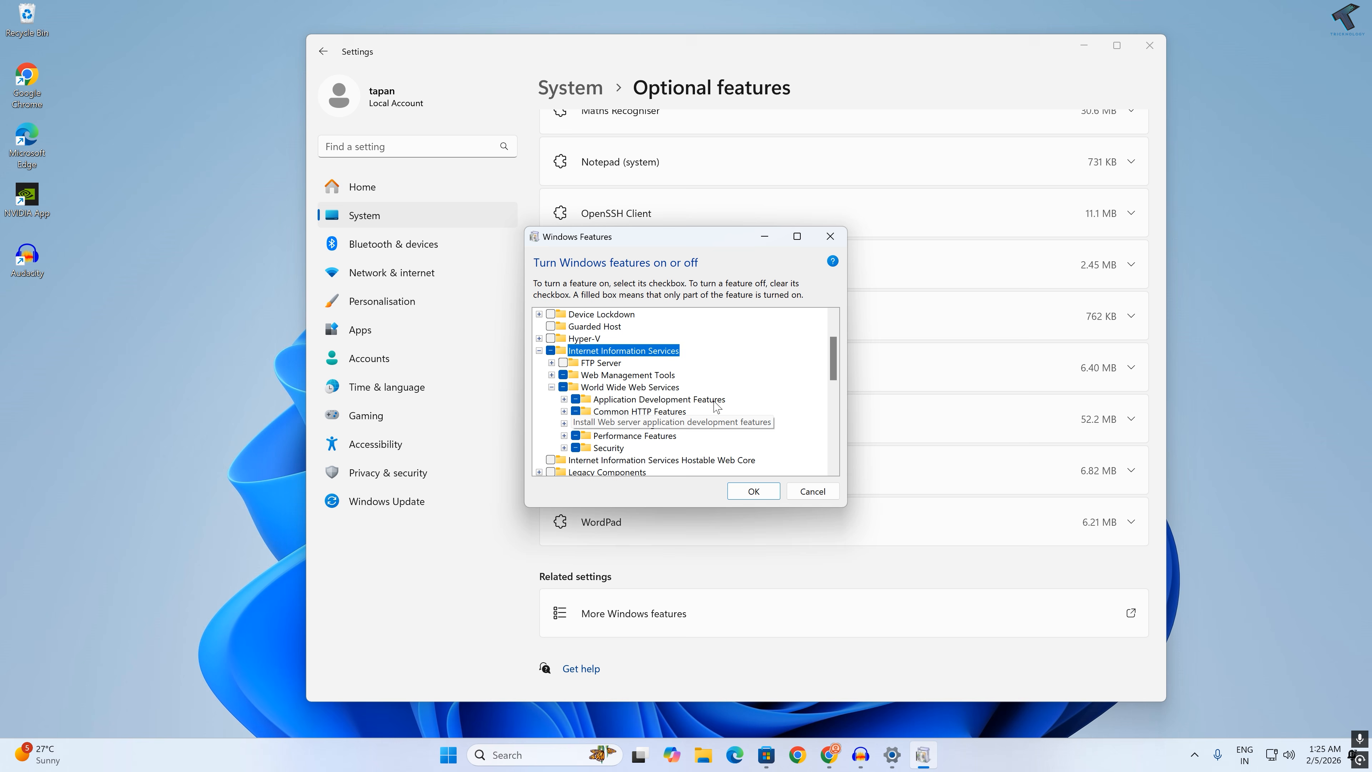
click(564, 398)
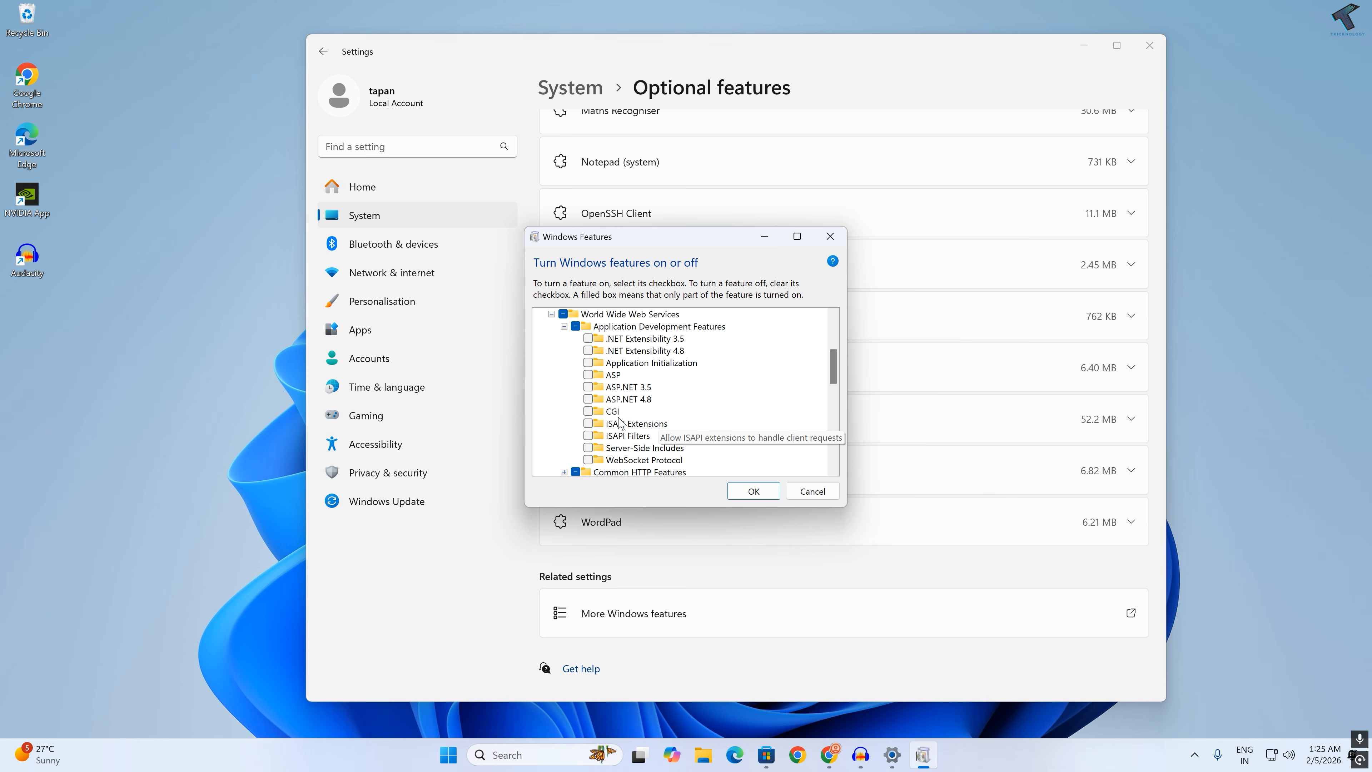
click(588, 412)
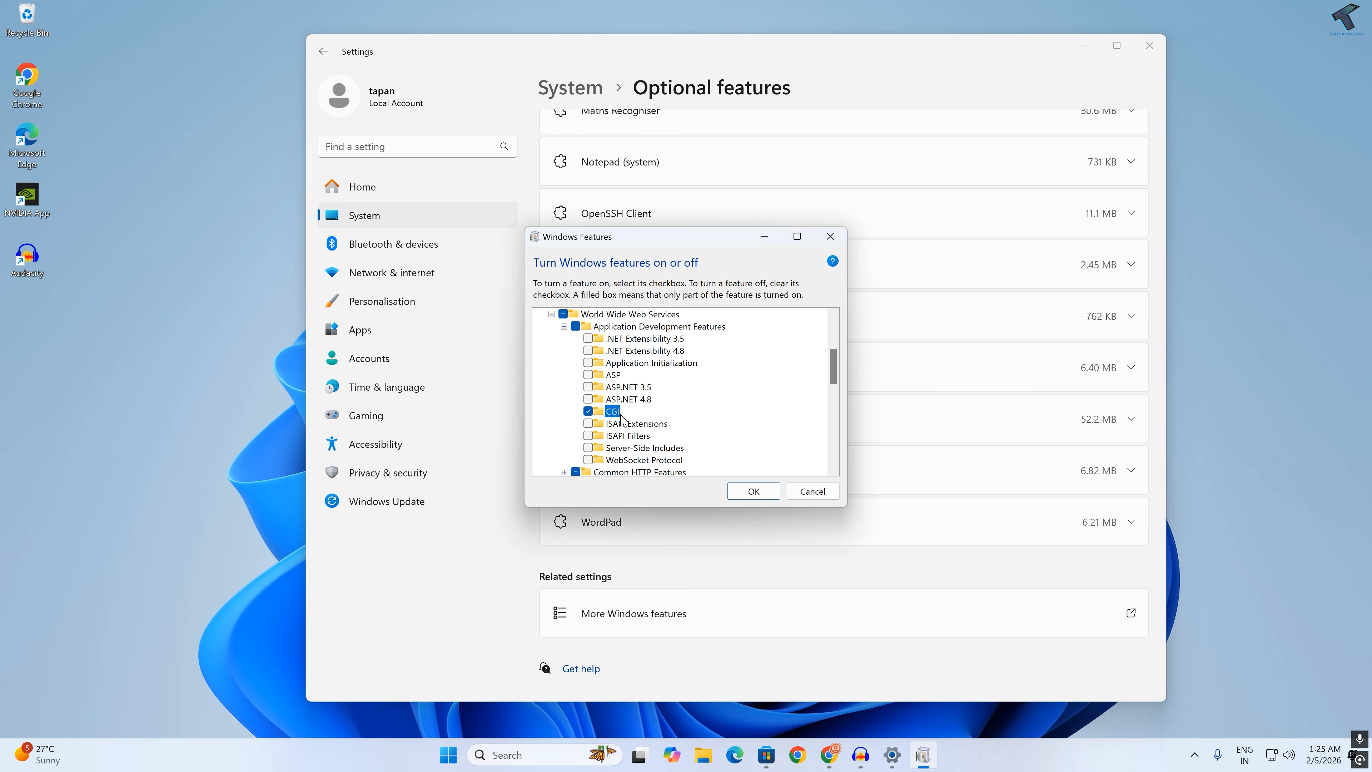
Step: Enable Basic Authentication in the Security features of World Wide Web Services
scroll(616, 430, down, 2)
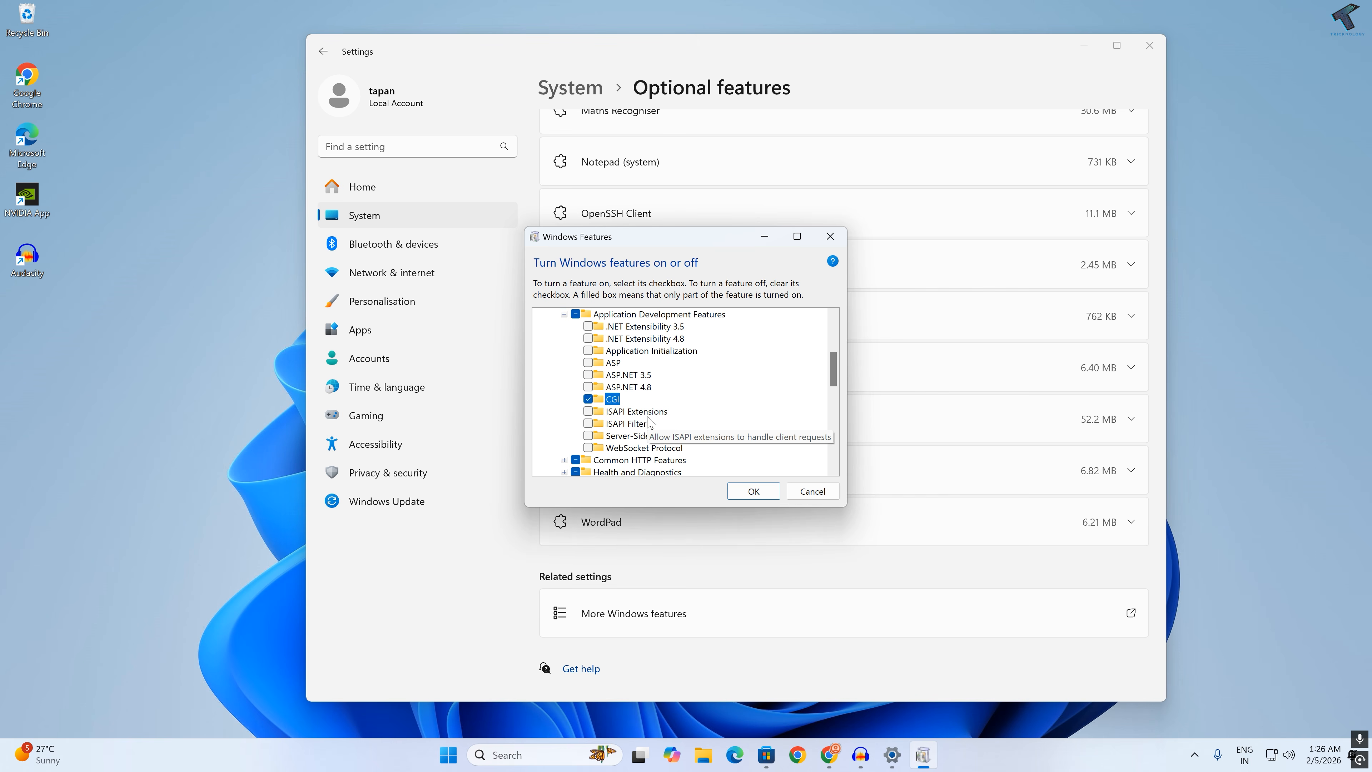
click(564, 435)
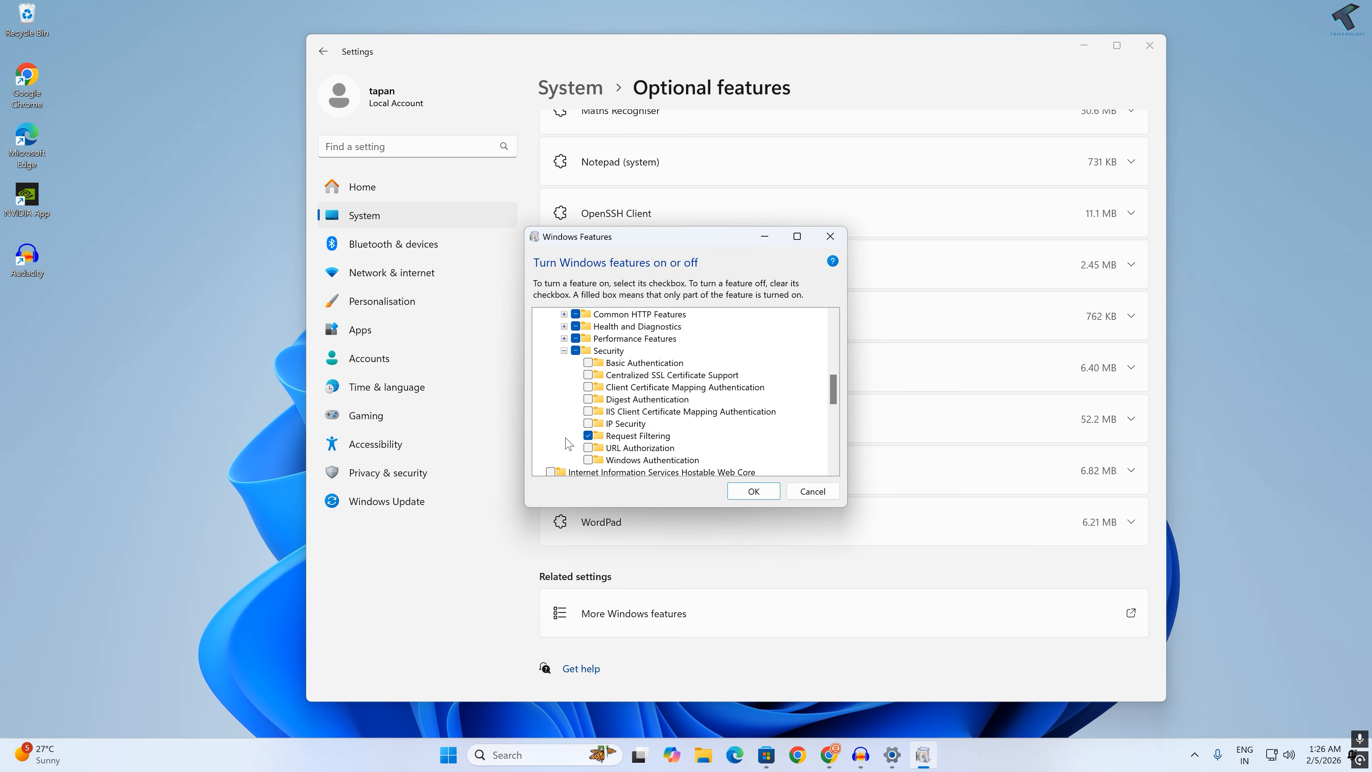
click(589, 363)
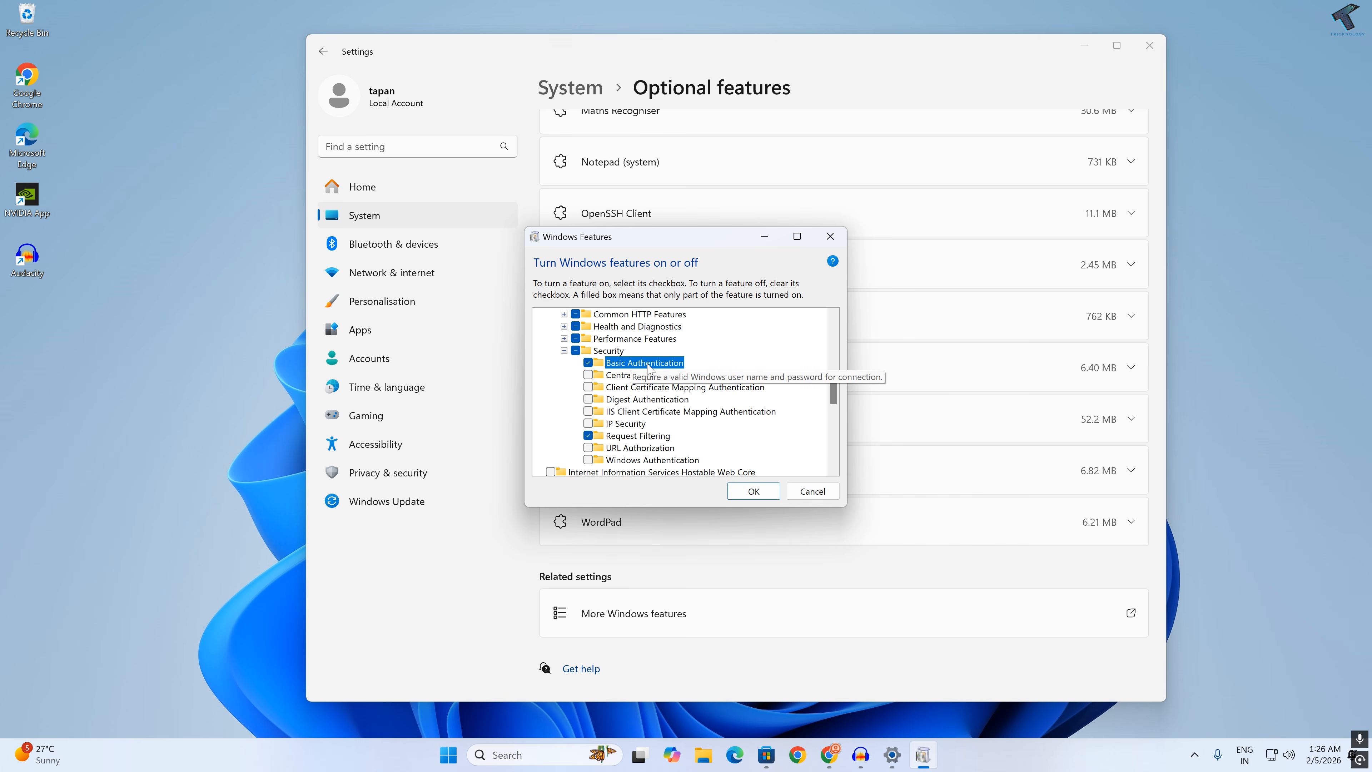
Step: Review the Common HTTP Features, including Default Document and Static Content, and apply the Windows feature changes
scroll(653, 427, up, 1)
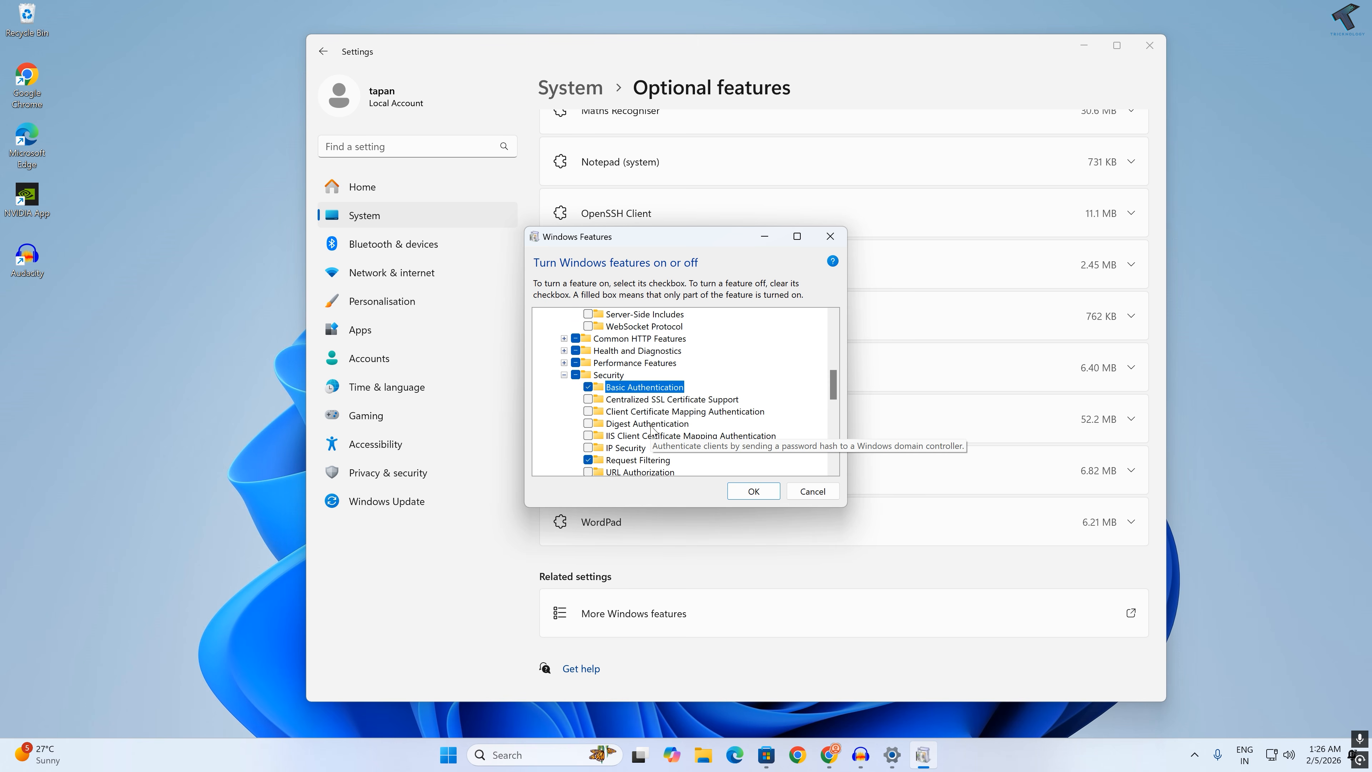
click(564, 338)
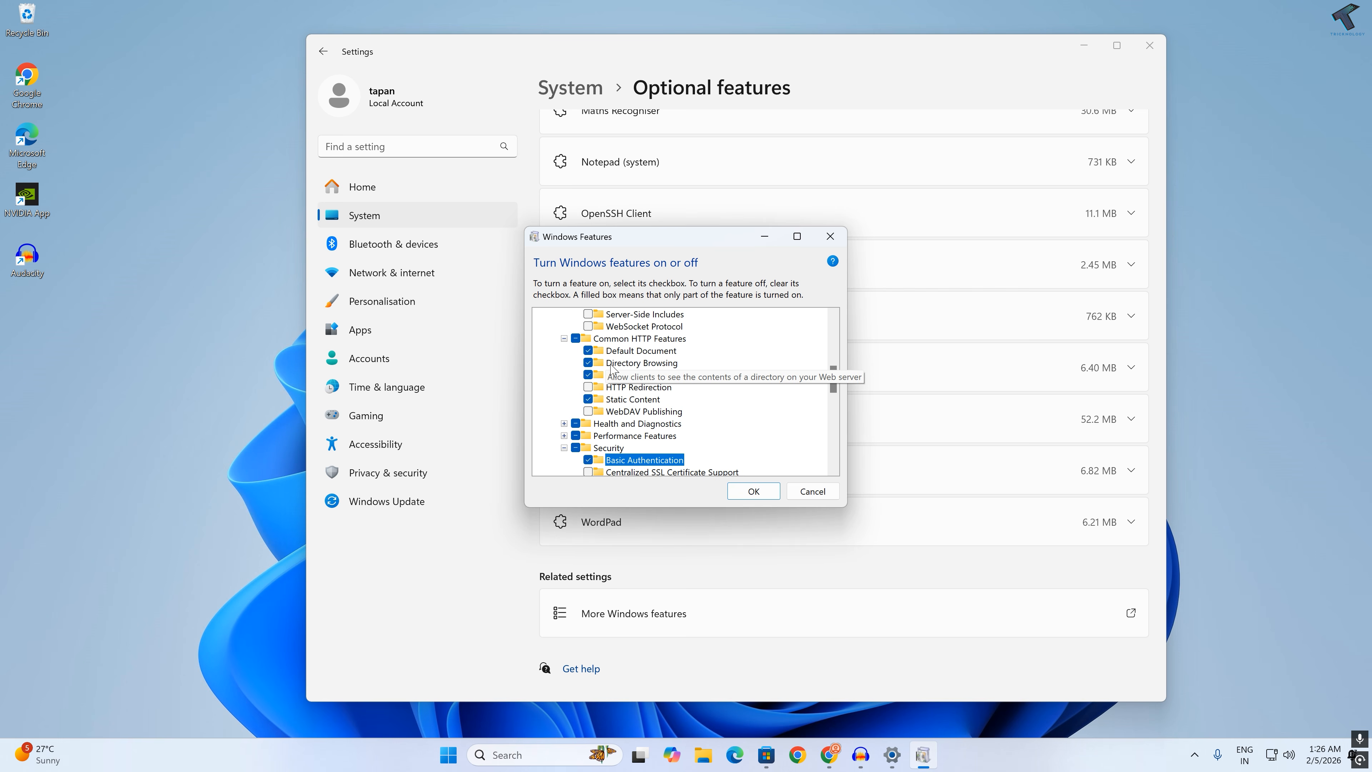
click(748, 499)
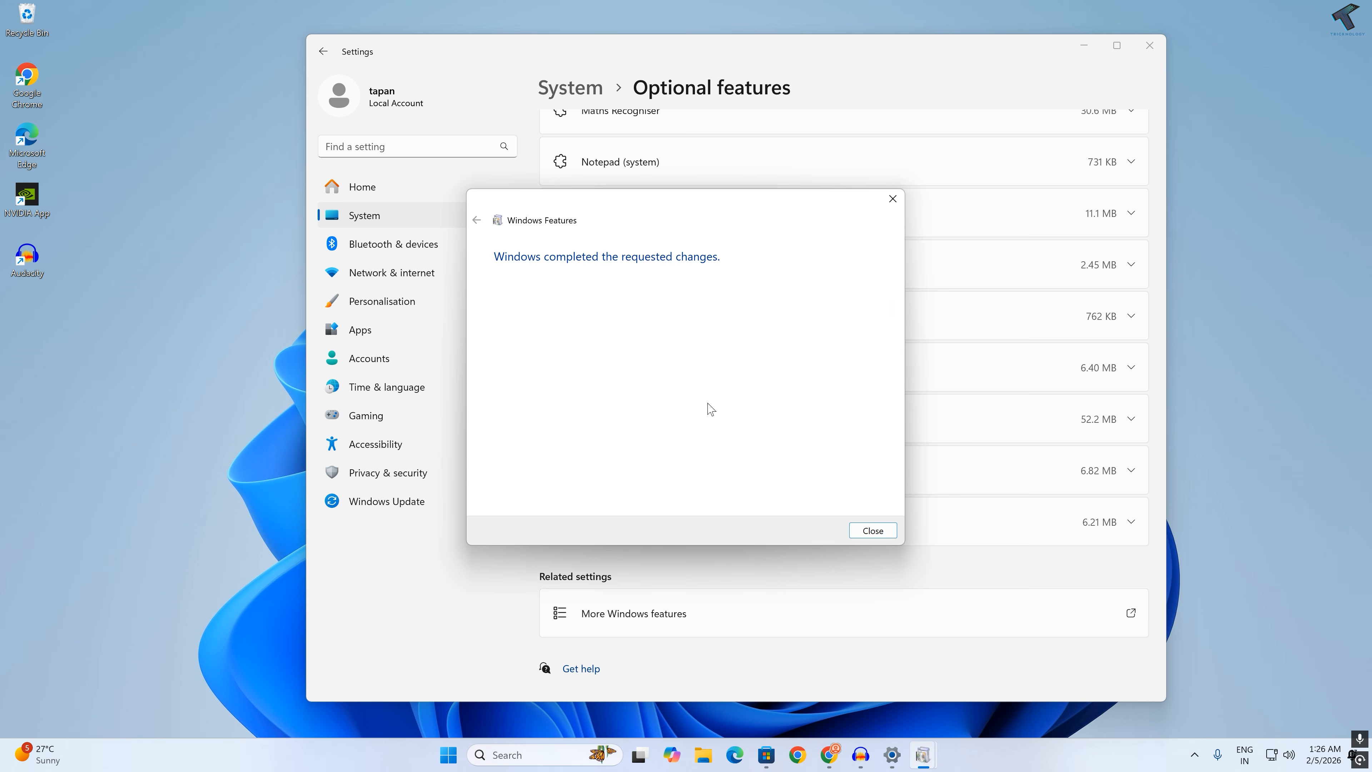
click(870, 529)
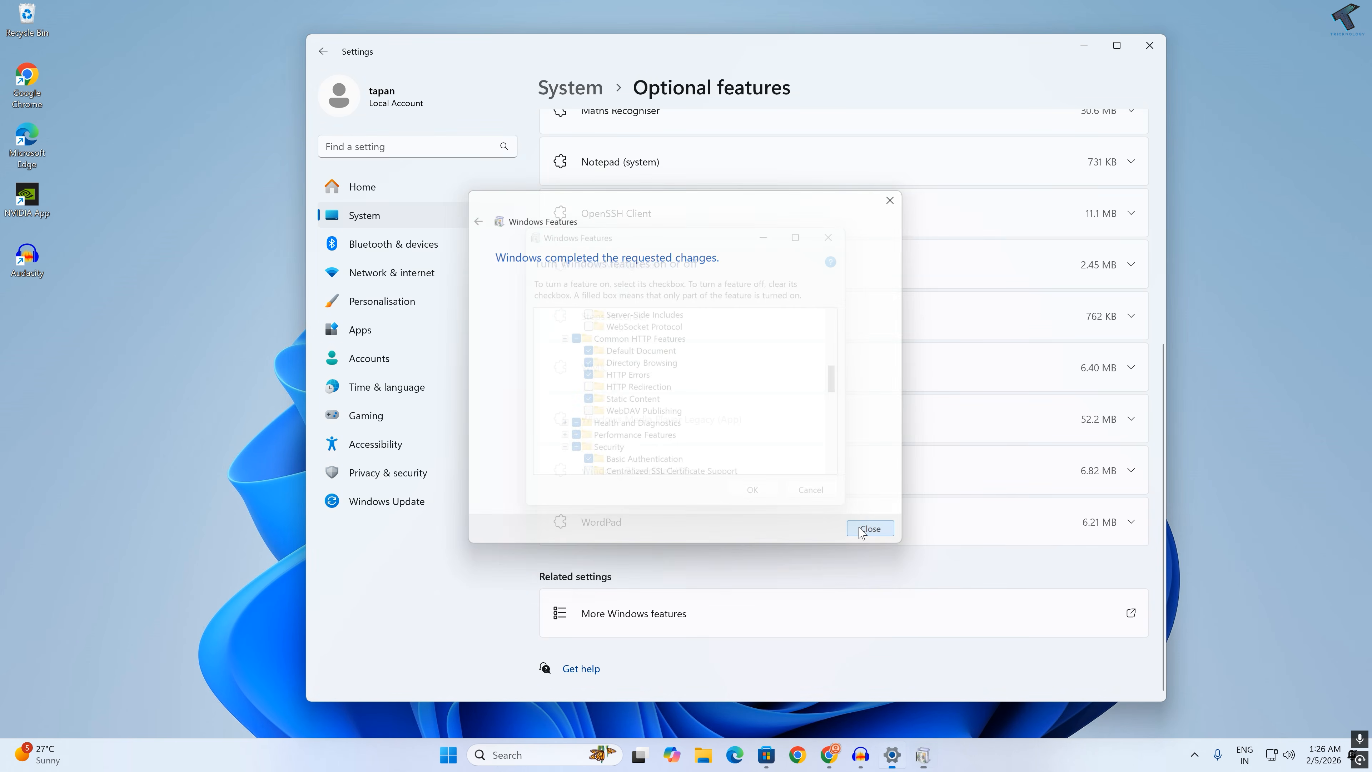
Step: Open the computer's power options
click(464, 755)
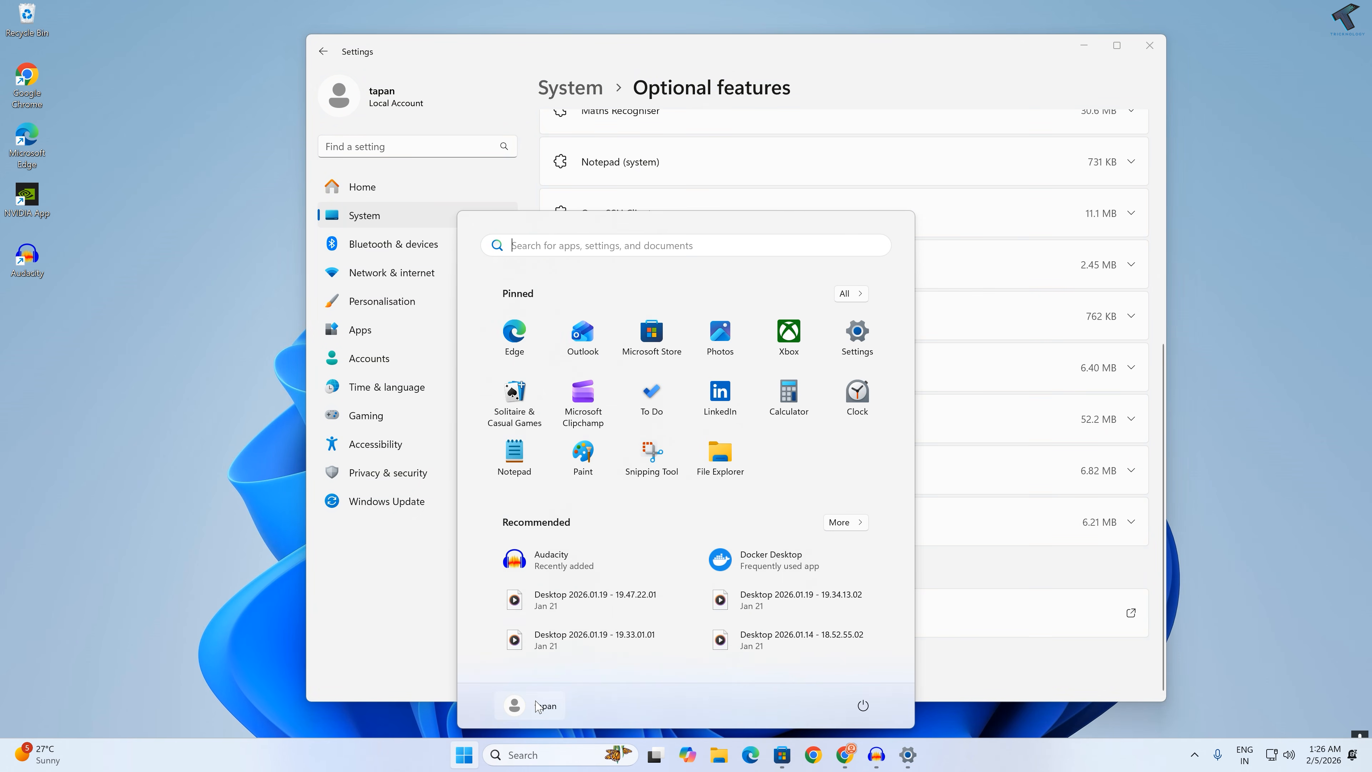
click(863, 705)
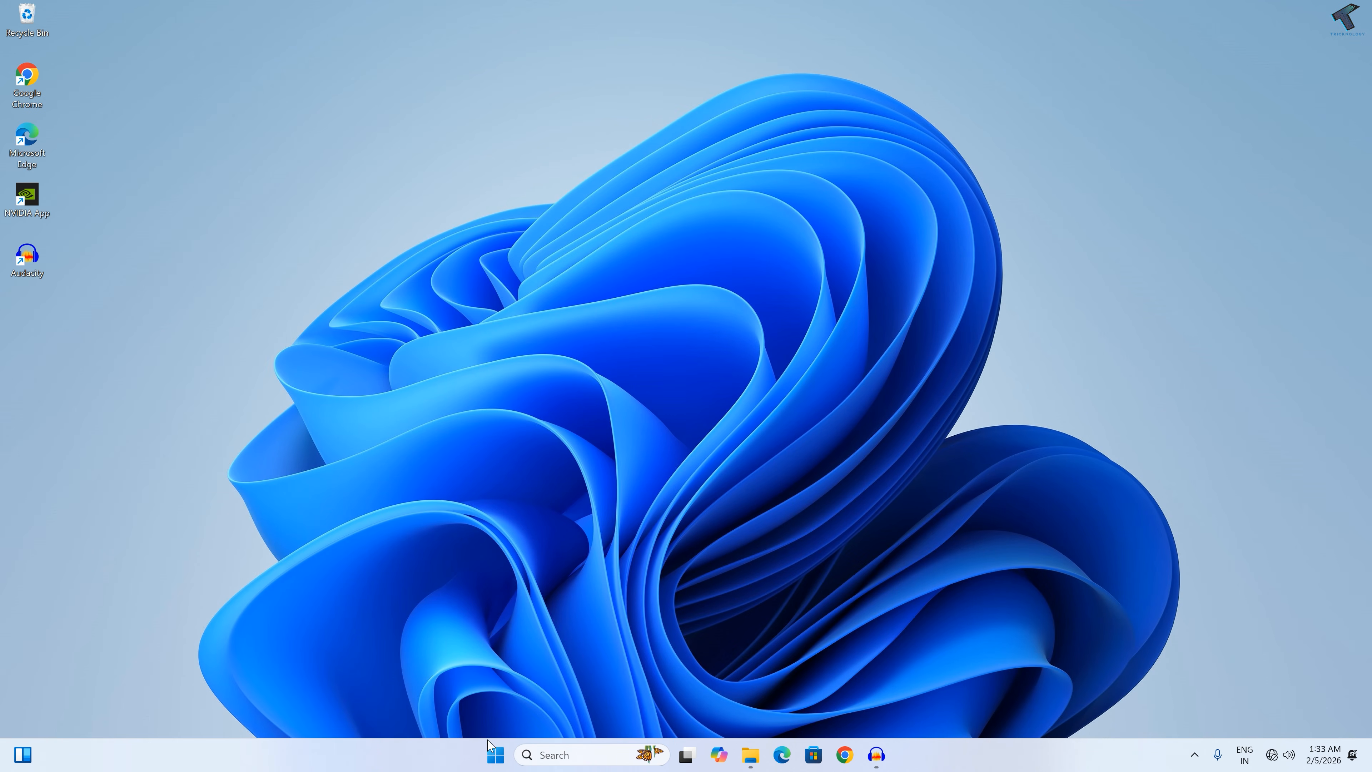
Step: Open the Network Connections window by running ncpa.cpl
click(486, 762)
text(ncpa.cpl)
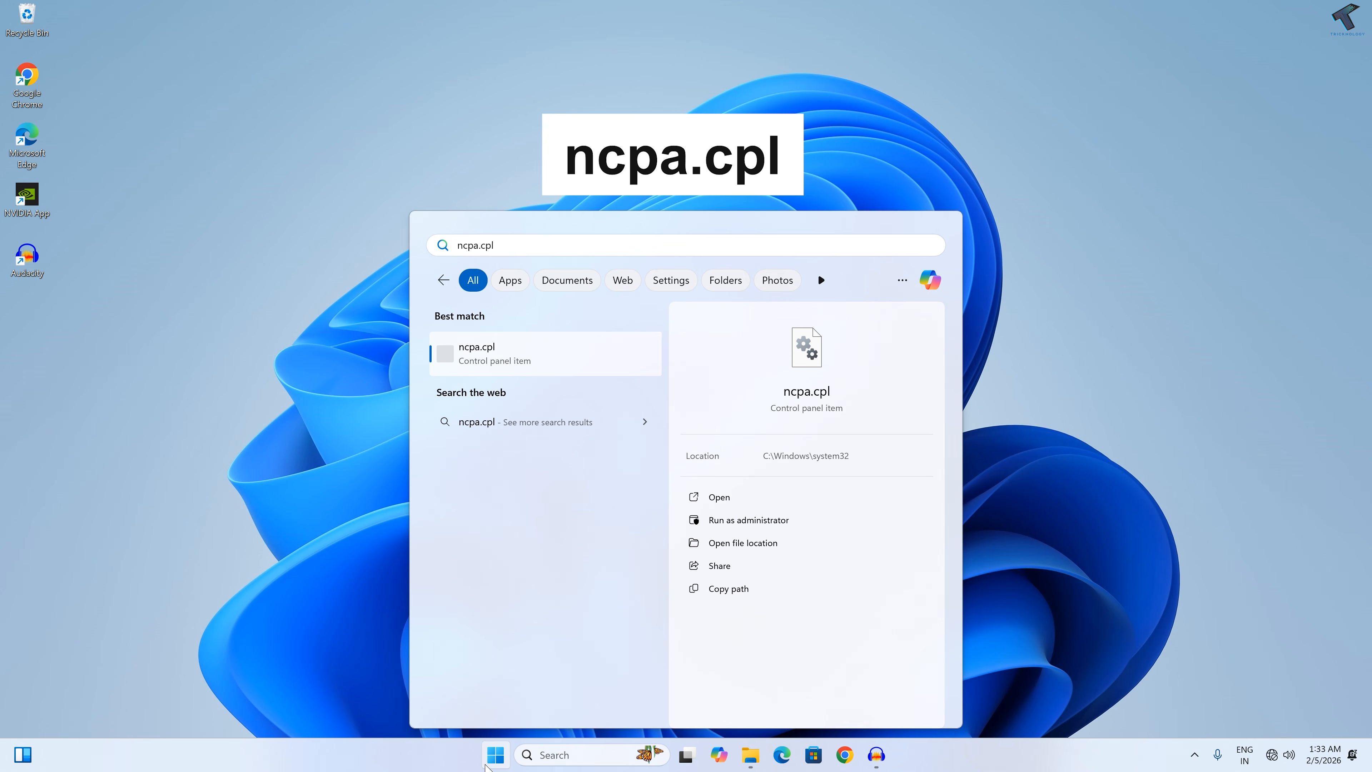
key(super+r)
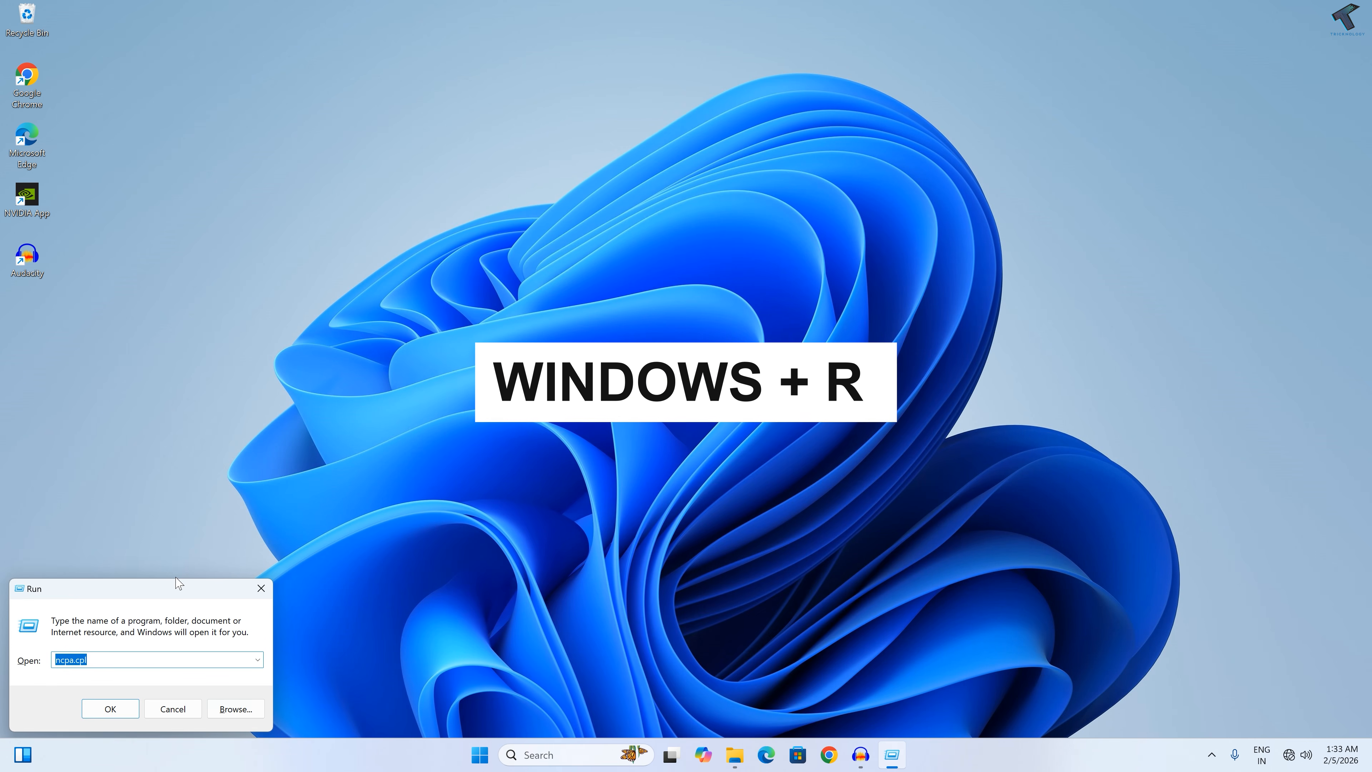
drag(178, 587, 697, 395)
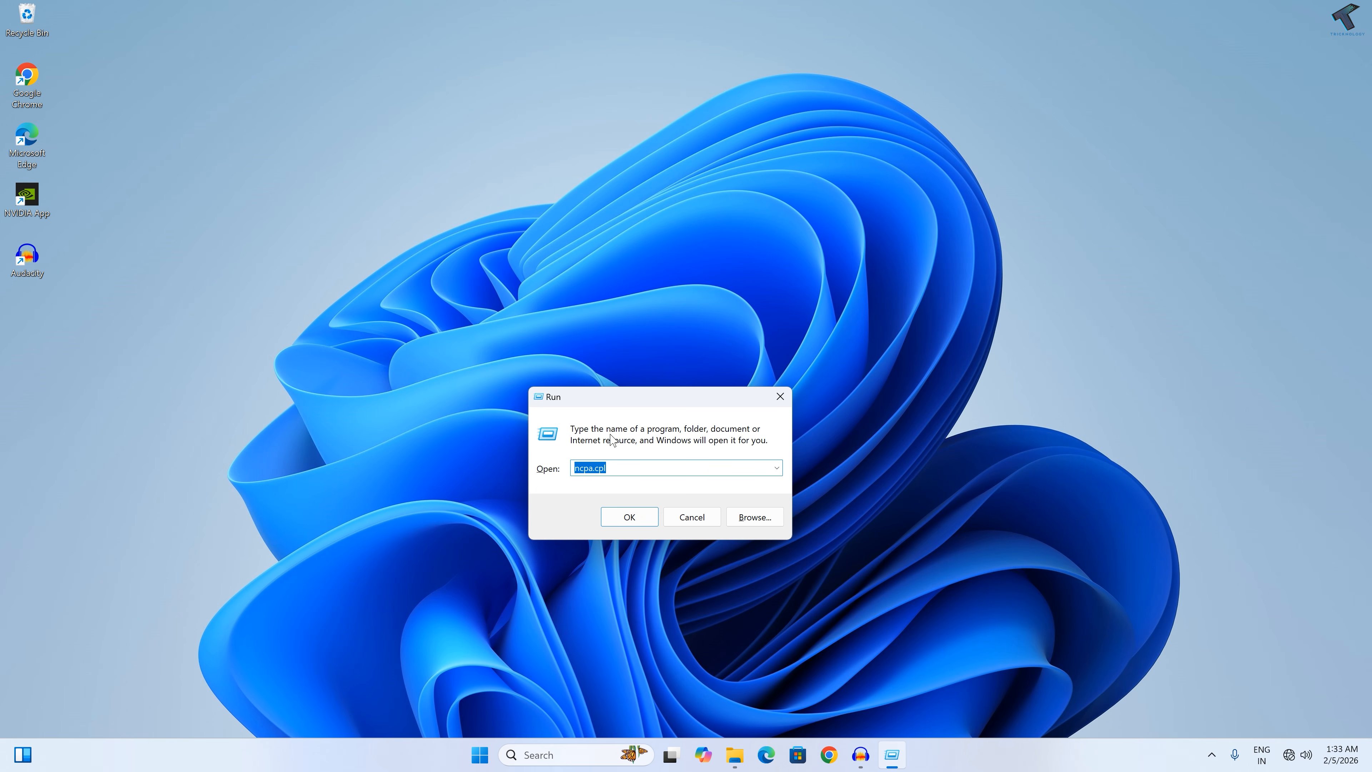
text(ncpa.cpl)
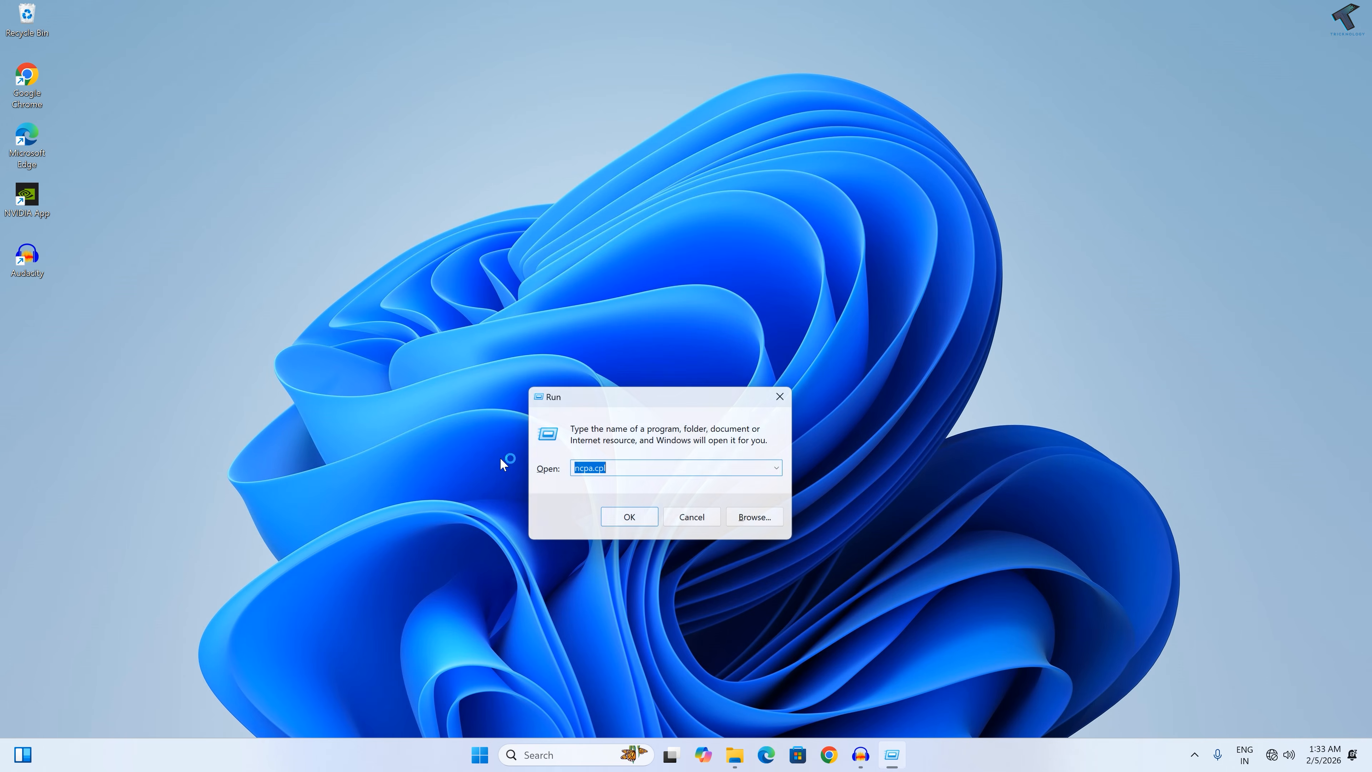
key(Return)
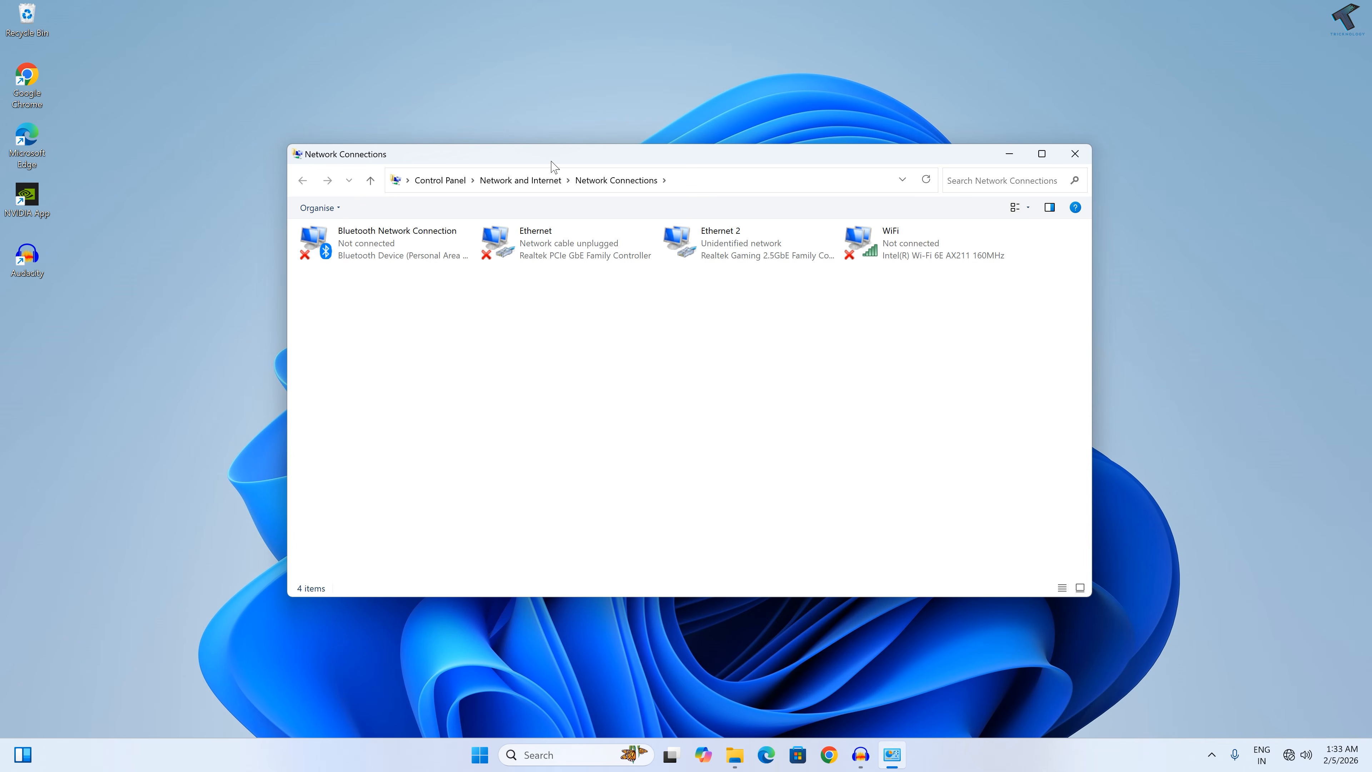
Step: Open the Internet Protocol Version 4 (TCP/IPv4) properties of the Ethernet 2 adapter
drag(550, 164, 560, 183)
click(696, 269)
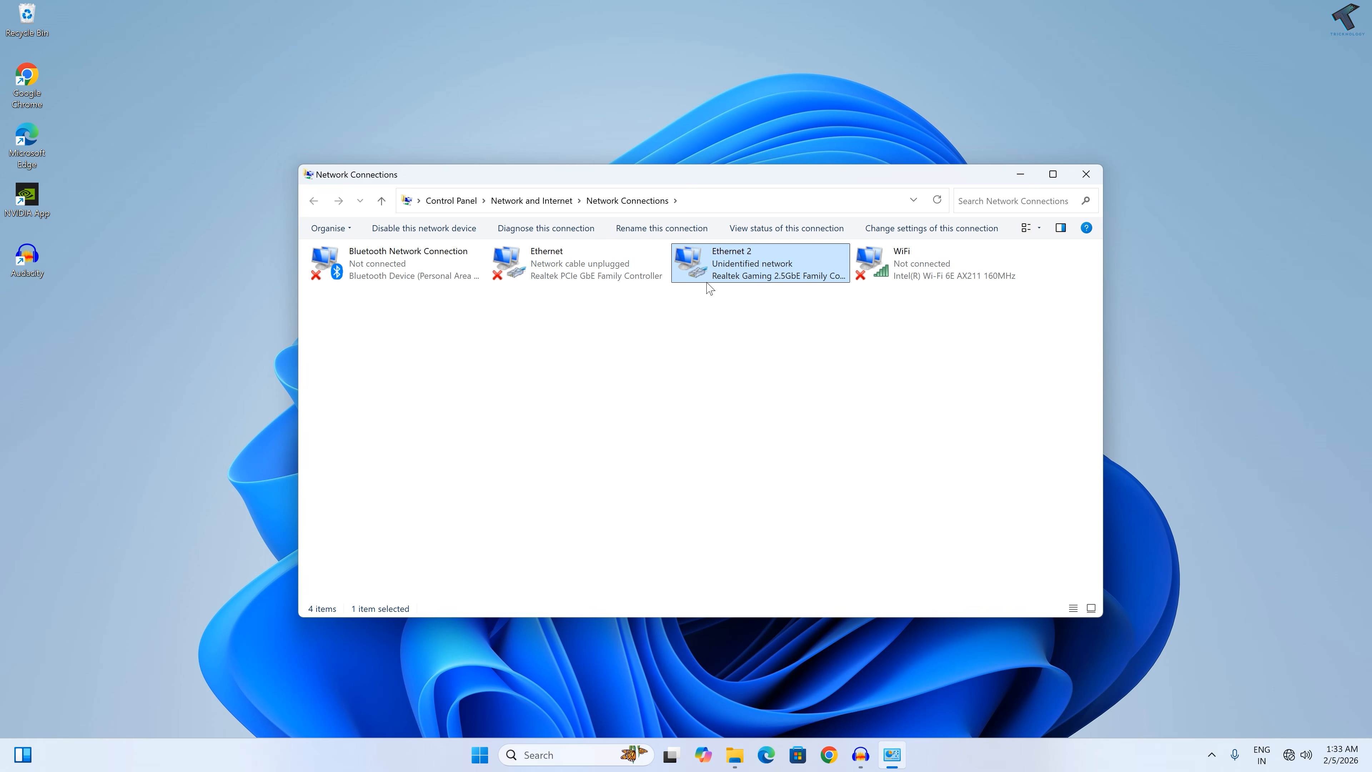
right_click(712, 271)
click(757, 412)
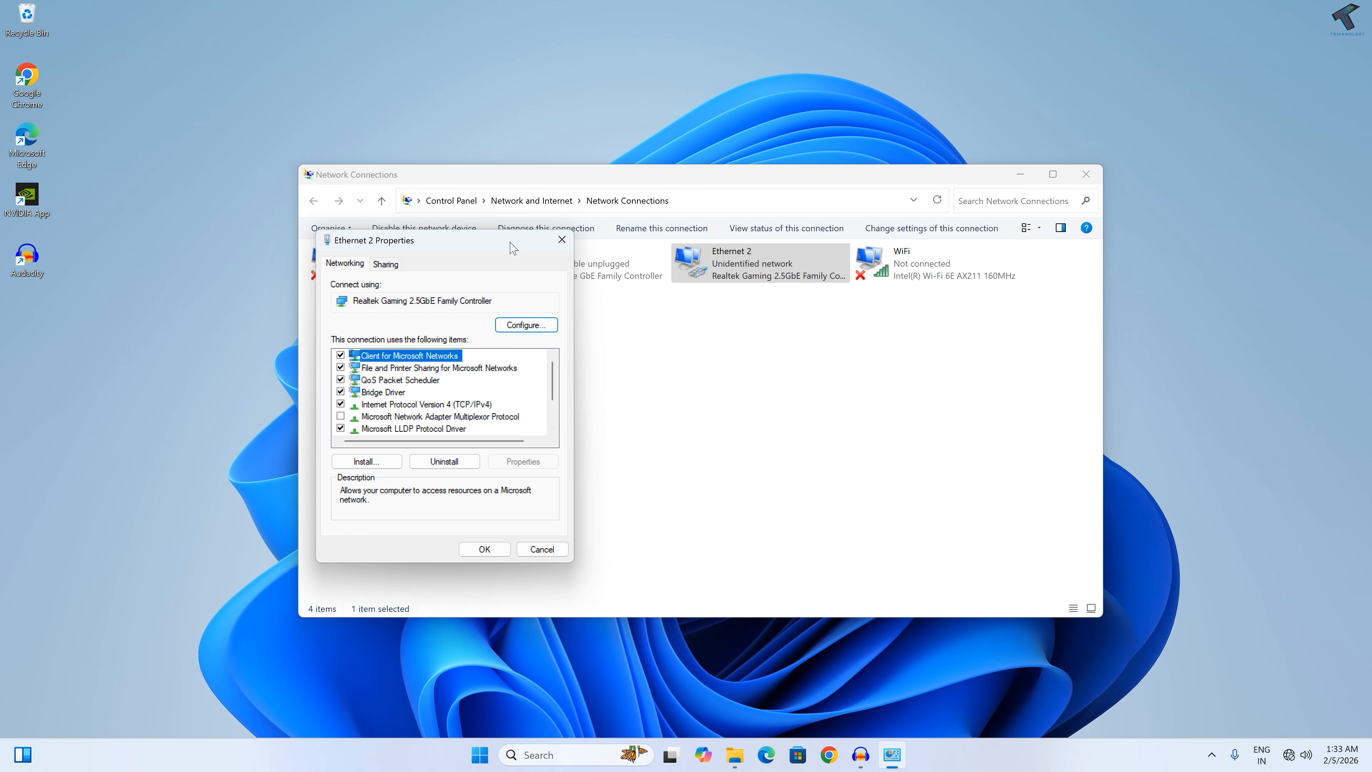
drag(510, 243, 728, 261)
double_click(679, 422)
Step: Assign the static IP address 192.168.0.55 with its subnet mask, gateway and DNS settings, and apply the adapter changes
click(630, 415)
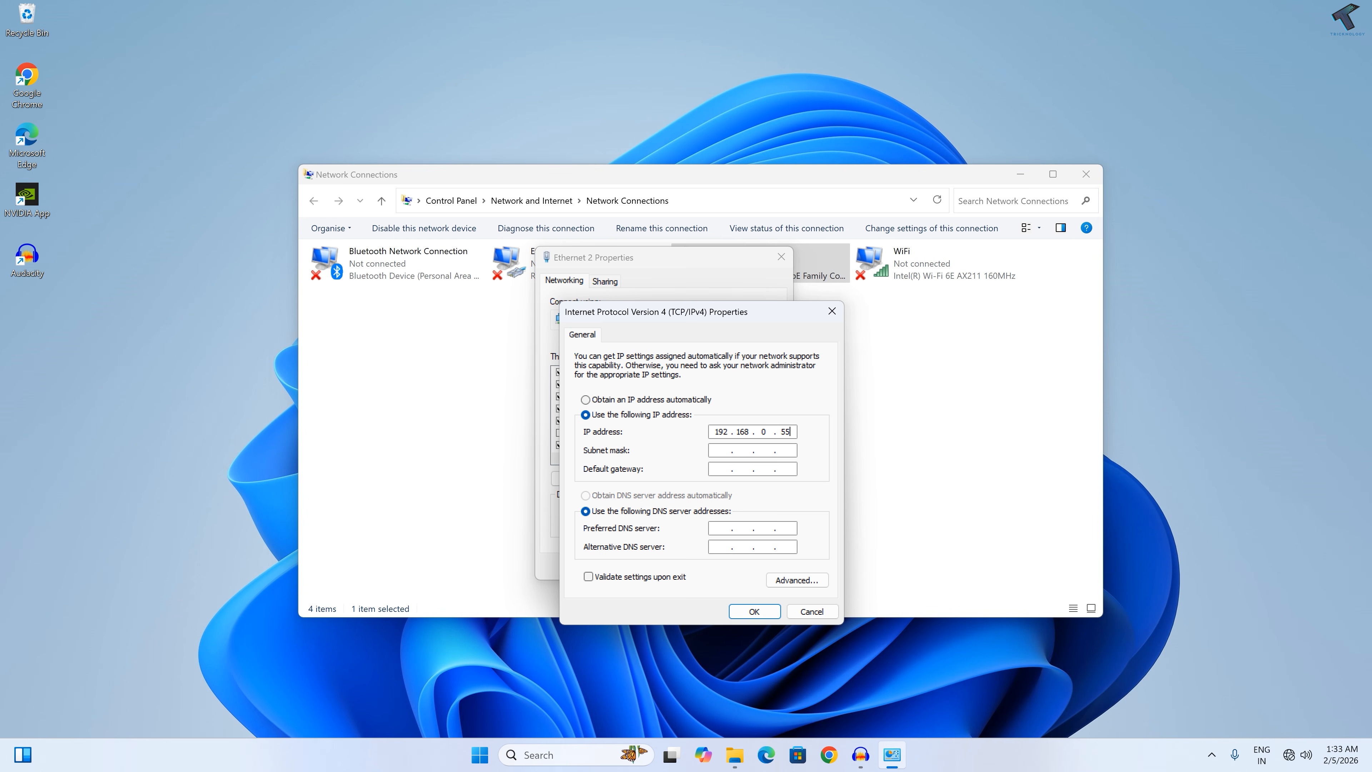
text(192.168.0.55)
key(Tab)
key(Tab)
key(Tab)
key(Tab)
click(754, 611)
click(702, 564)
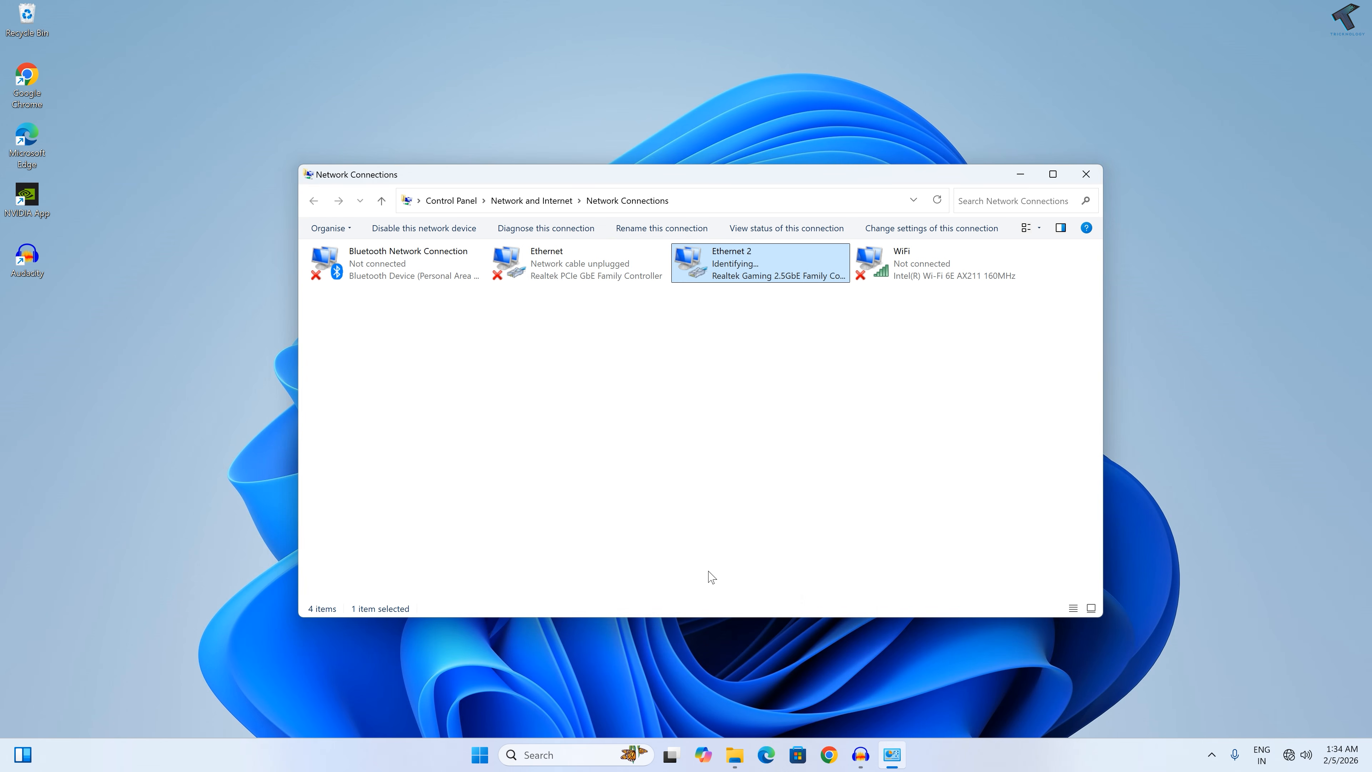
Step: Check the connection status and network details of the Ethernet 2 adapter, and close them
click(754, 385)
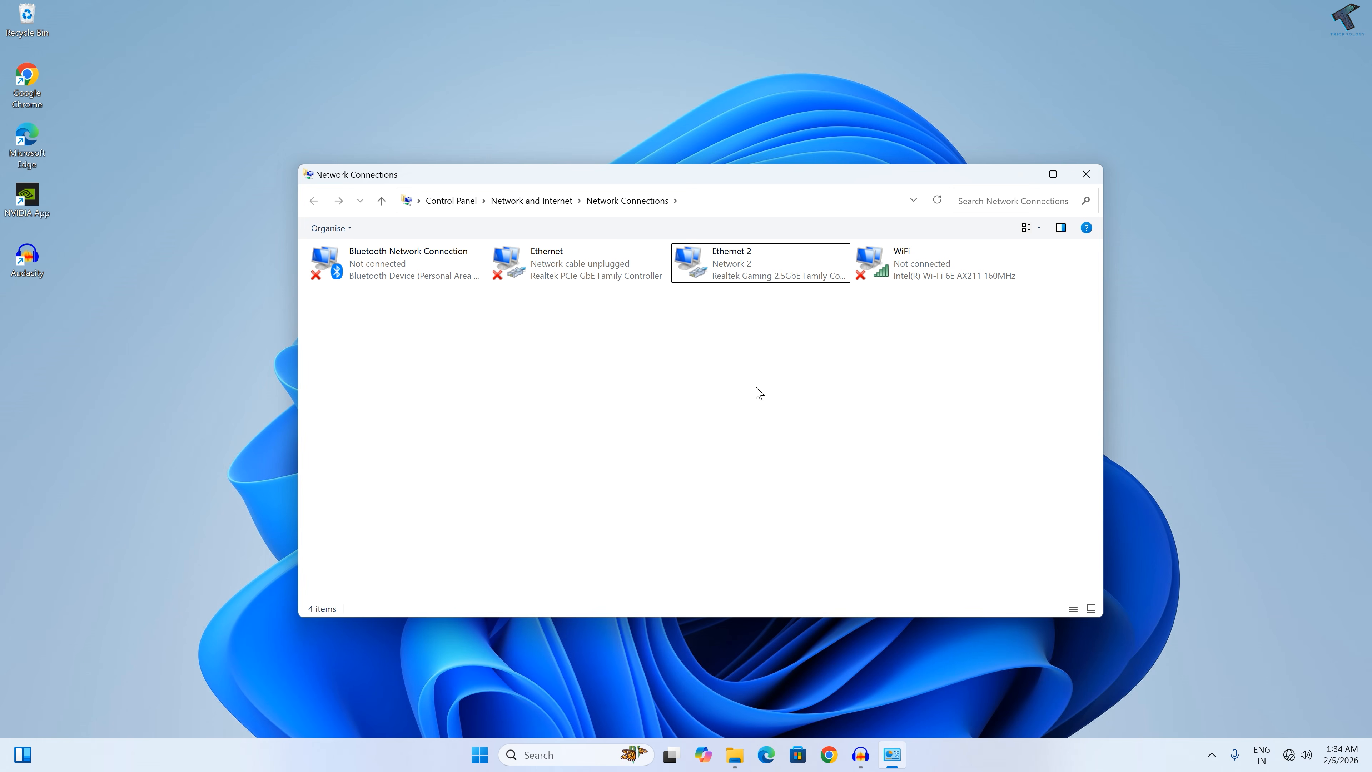
double_click(716, 259)
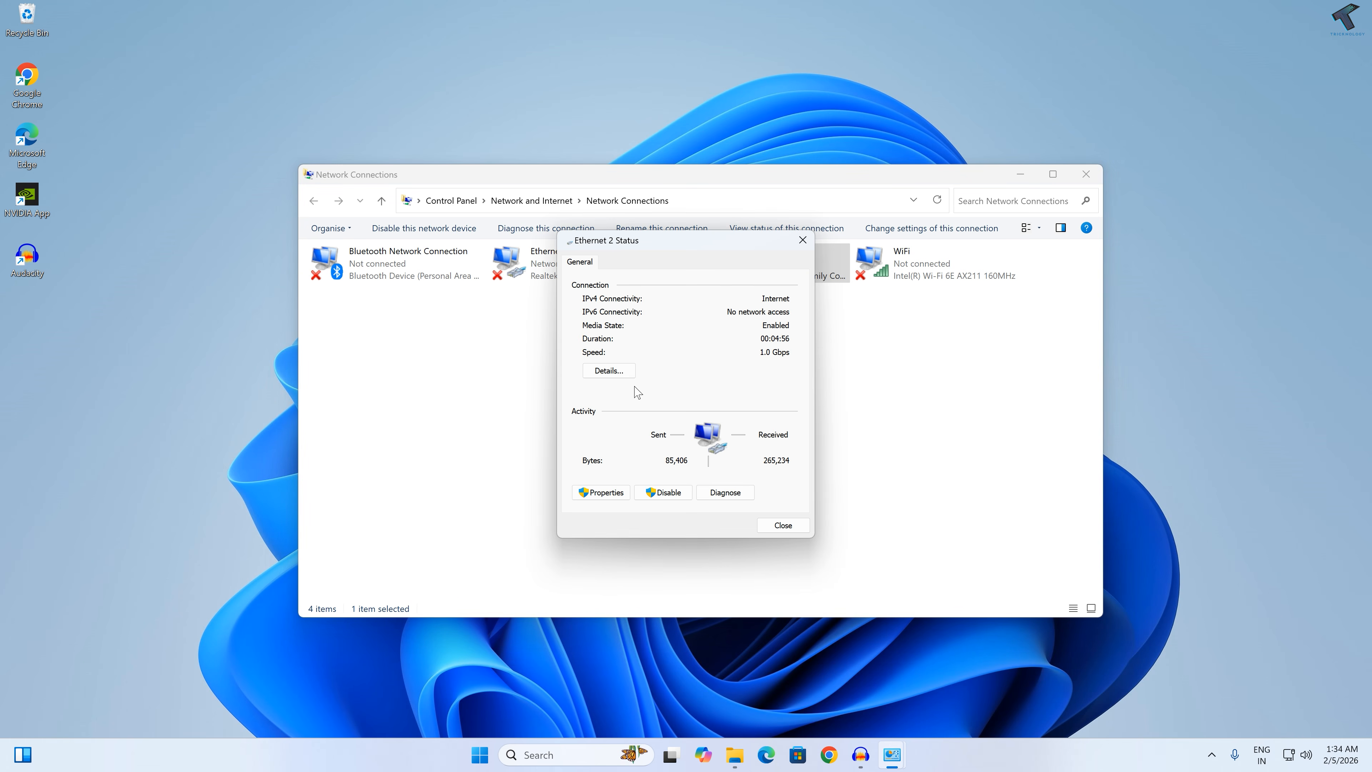
click(609, 370)
click(805, 232)
click(803, 240)
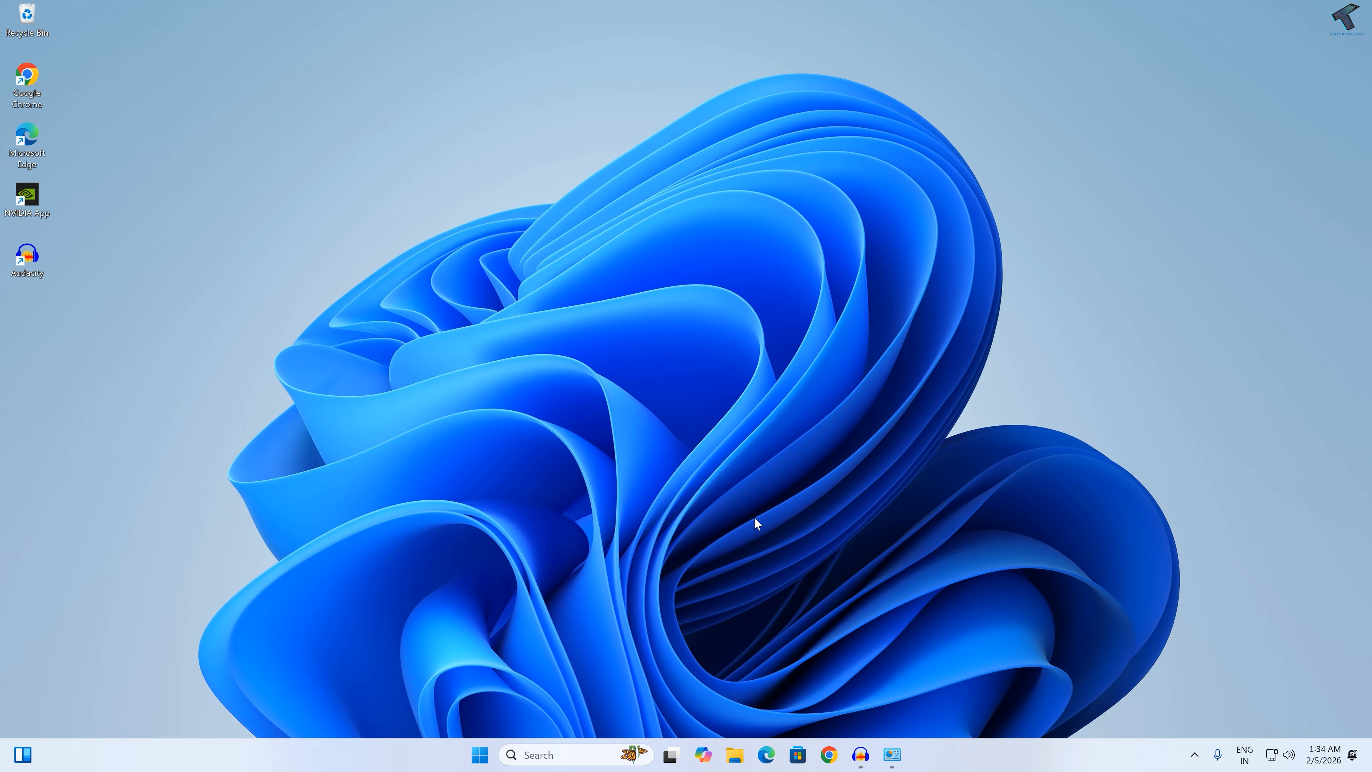
Step: Create a folder named ShareFiles on the New Volume (H:) drive in File Explorer
click(734, 754)
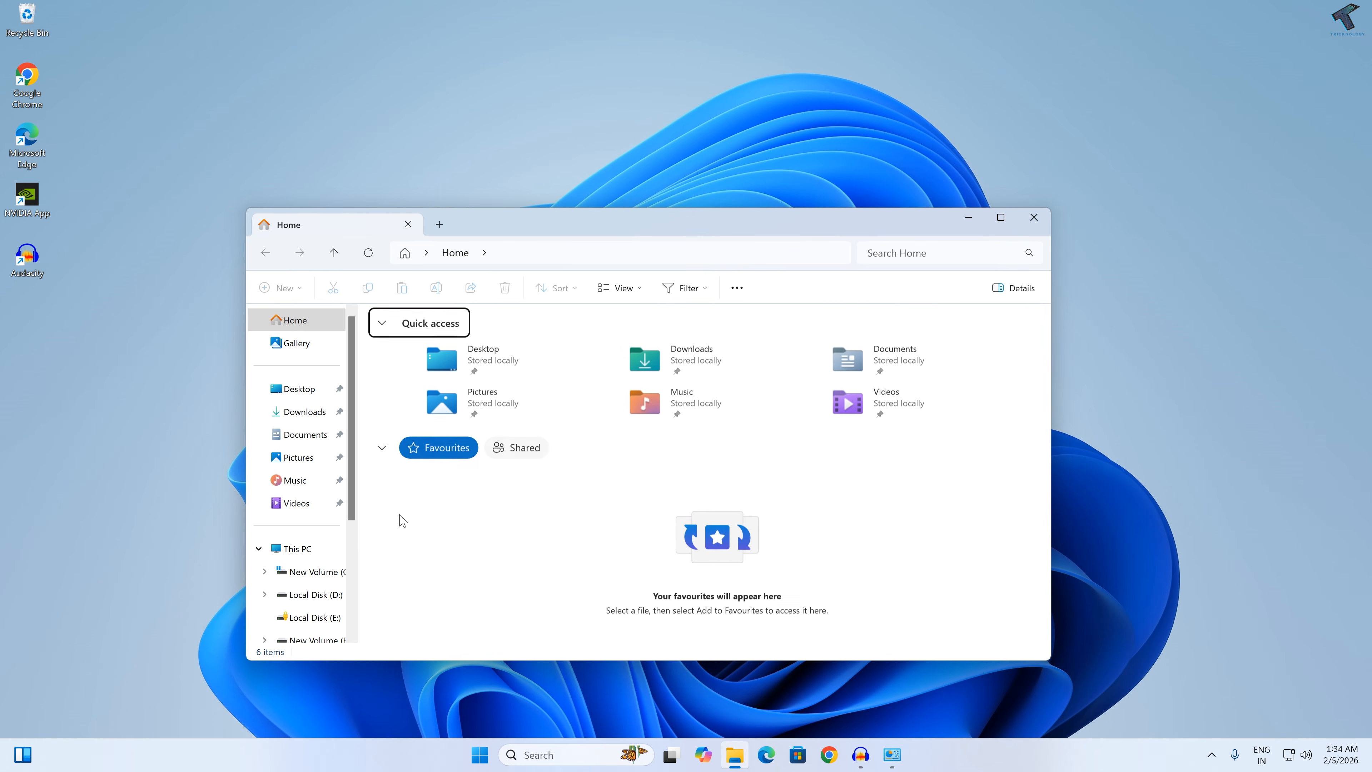
click(297, 549)
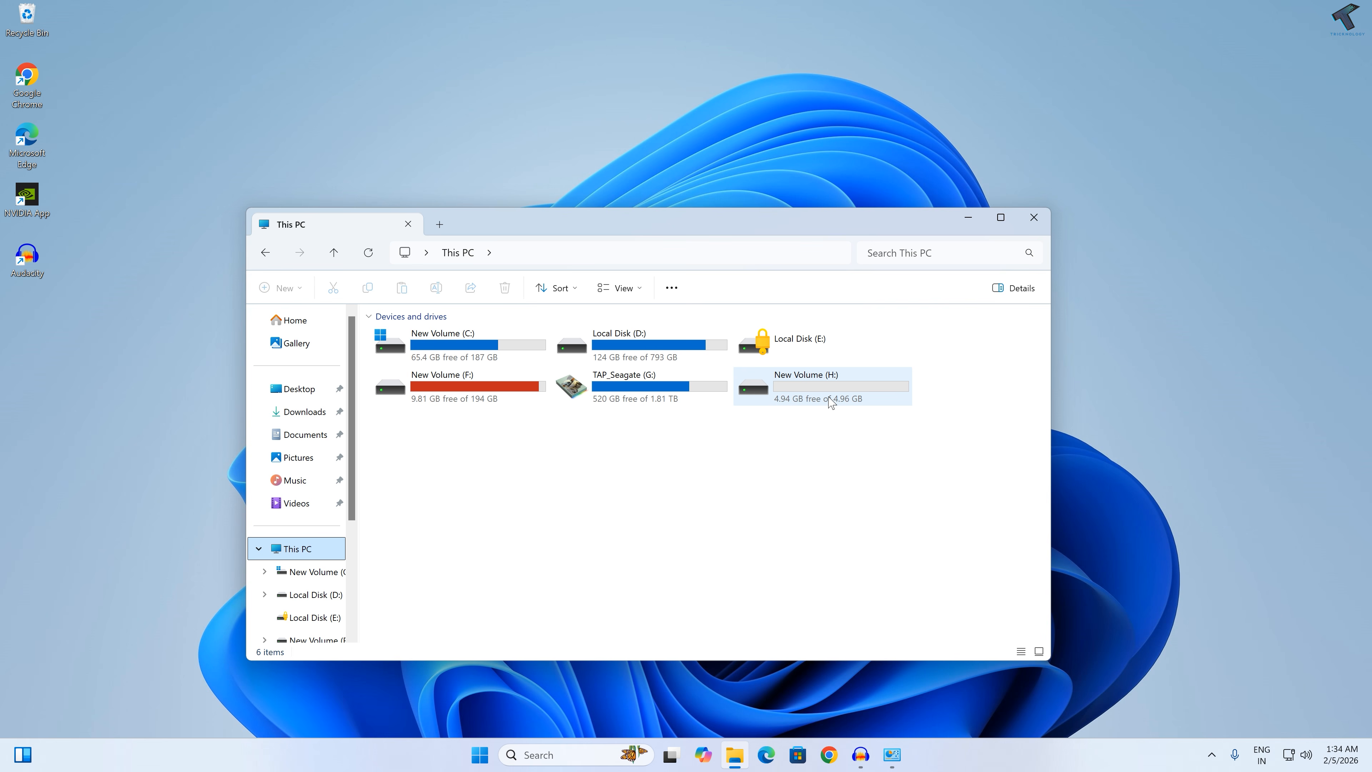
double_click(831, 402)
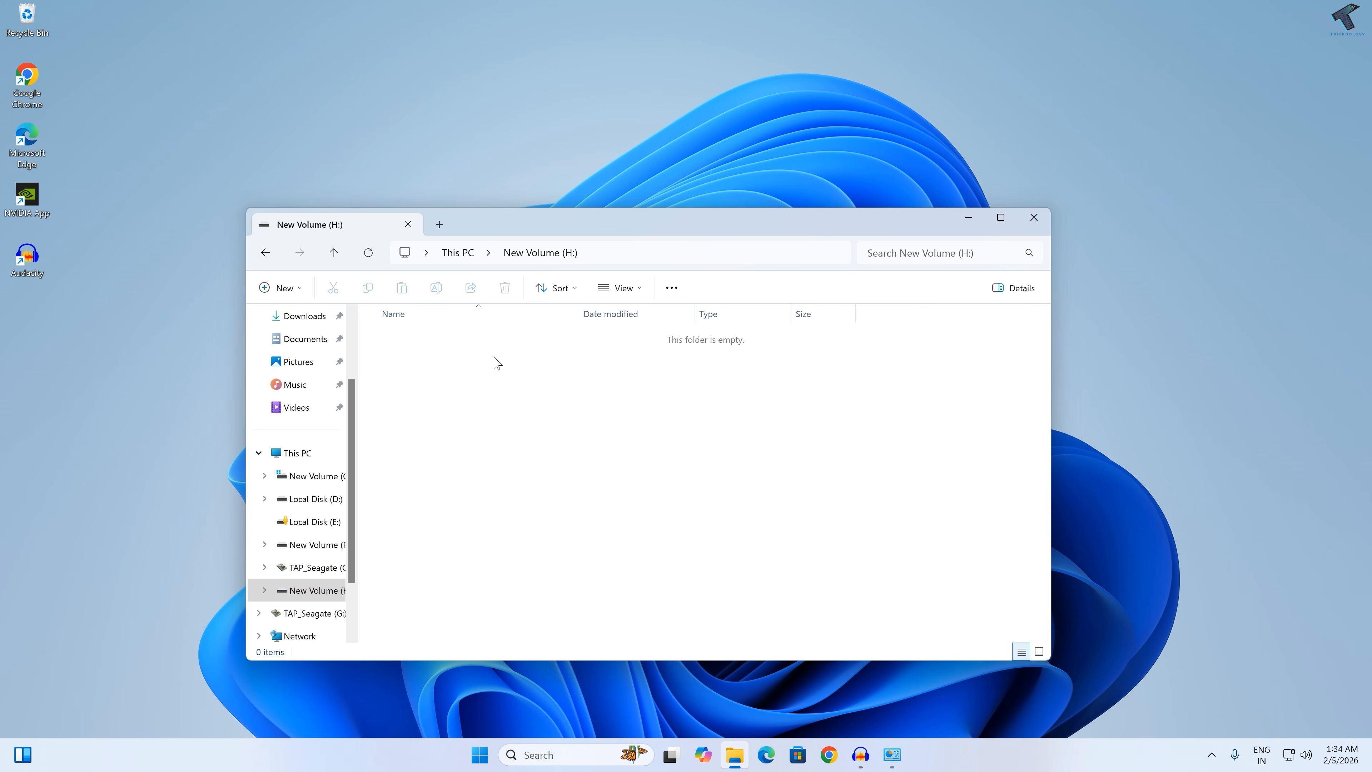
right_click(498, 363)
mouse_move(556, 472)
click(724, 467)
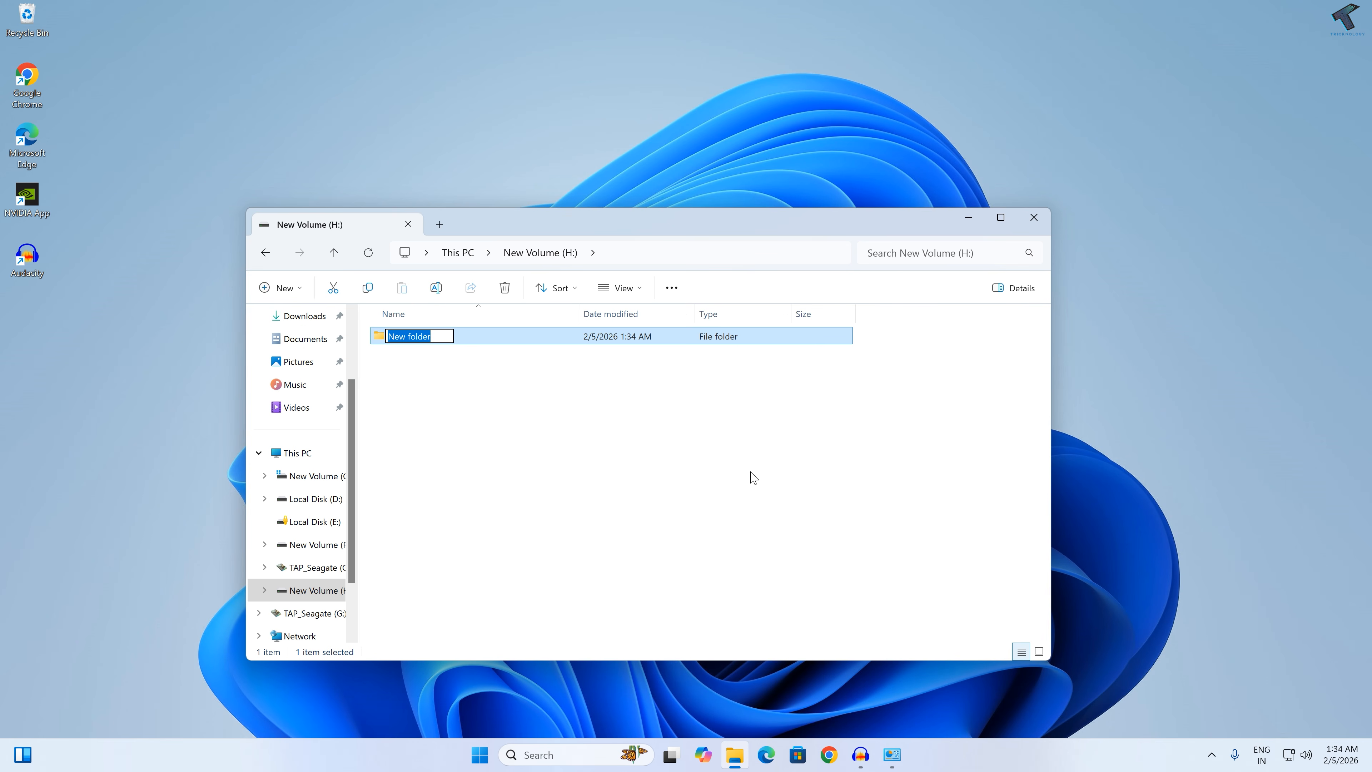
text(ShareFiles)
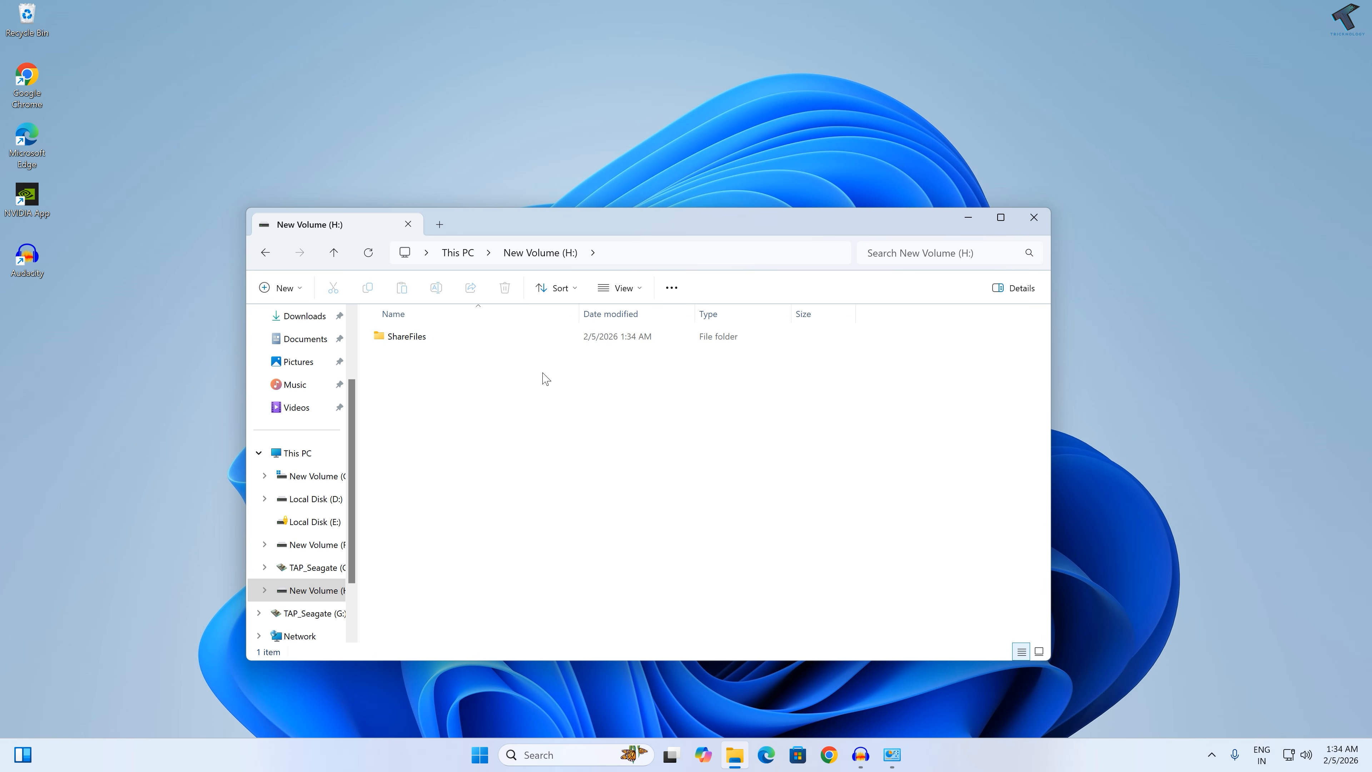
click(408, 334)
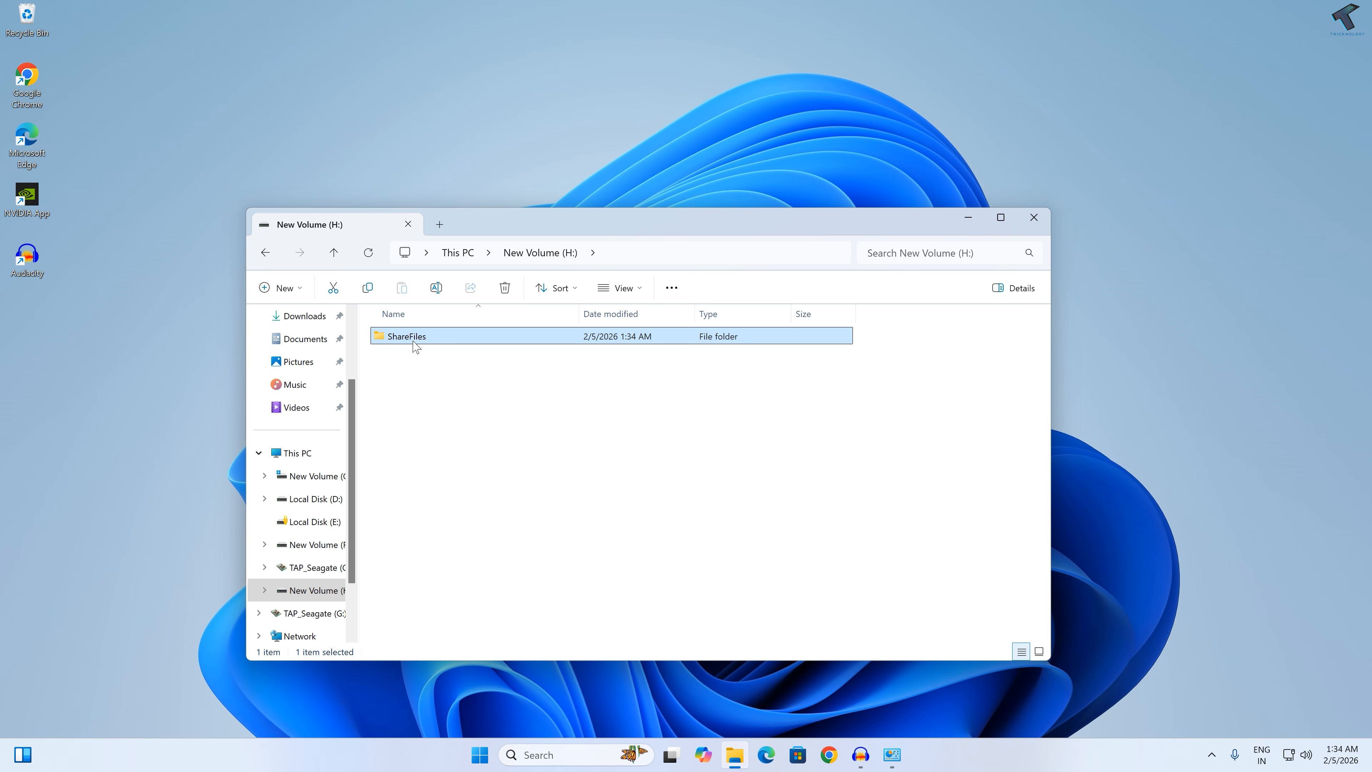
drag(822, 223, 838, 191)
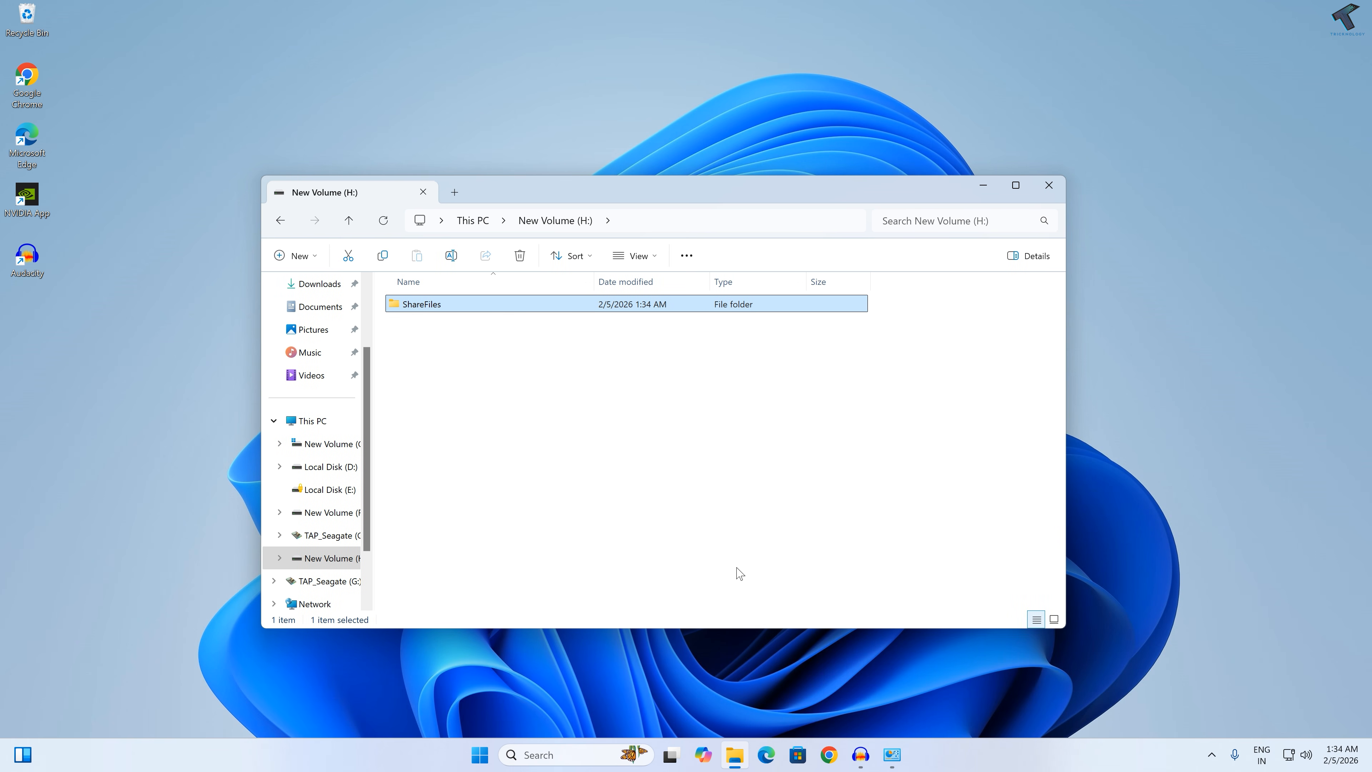
Step: Switch to Google Chrome with the test profile and go to windows.php.net/download
click(829, 754)
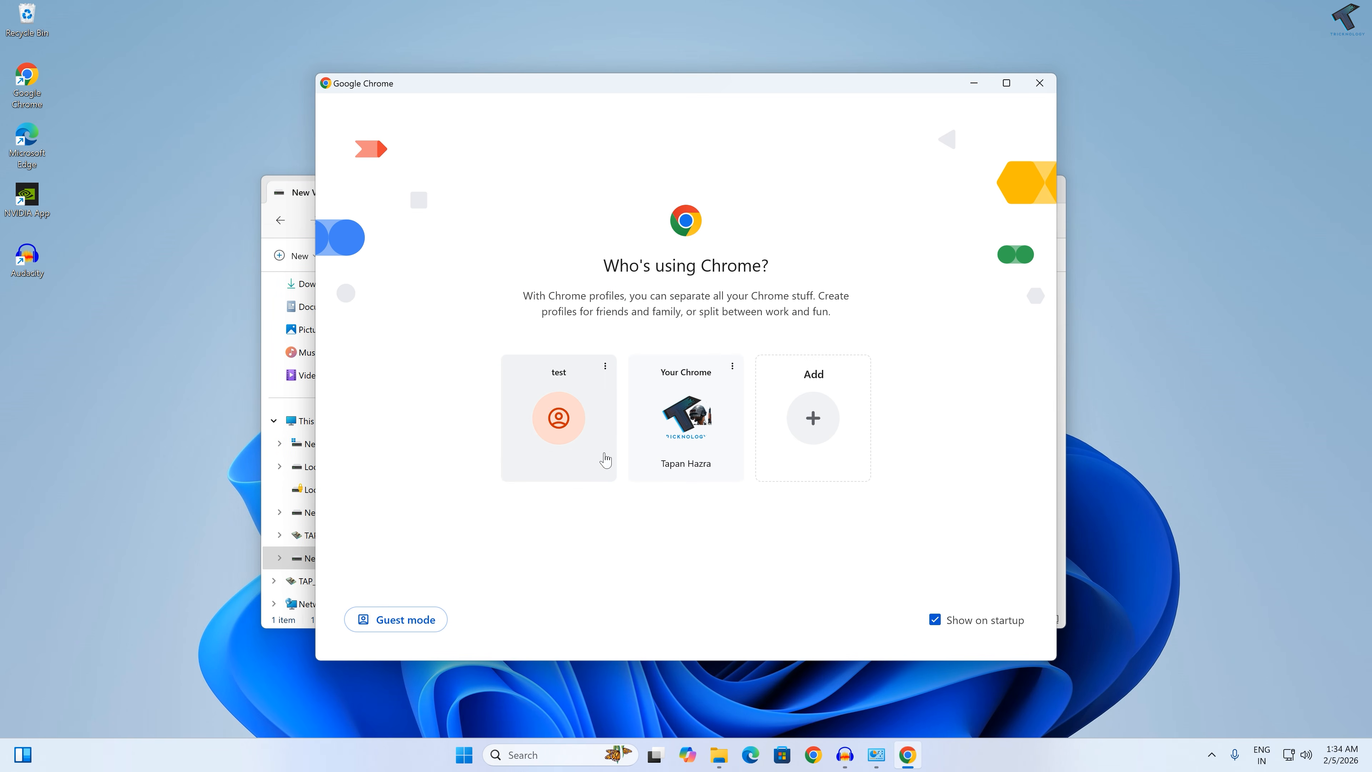
click(604, 458)
click(205, 45)
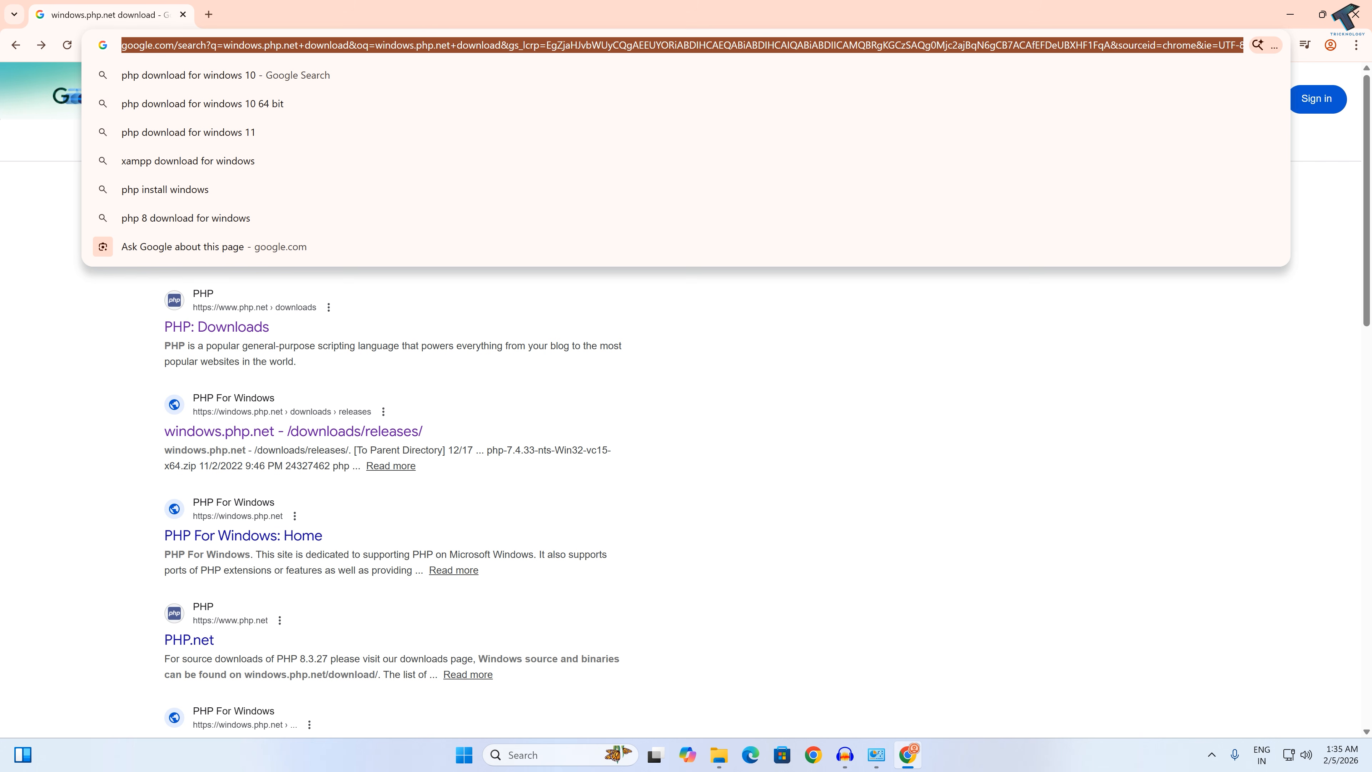
text(php.)
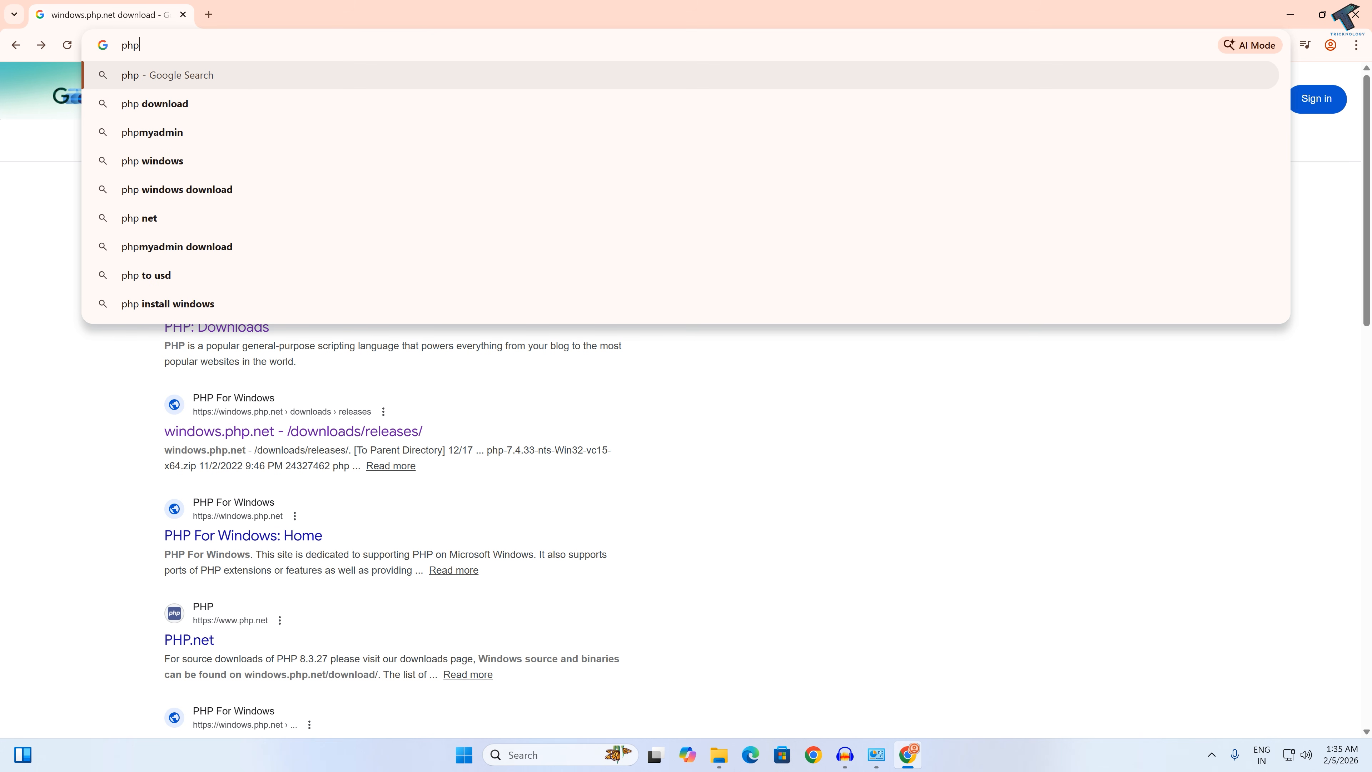
key(BackSpace)
key(BackSpace)
key(BackSpace)
key(BackSpace)
text(wind)
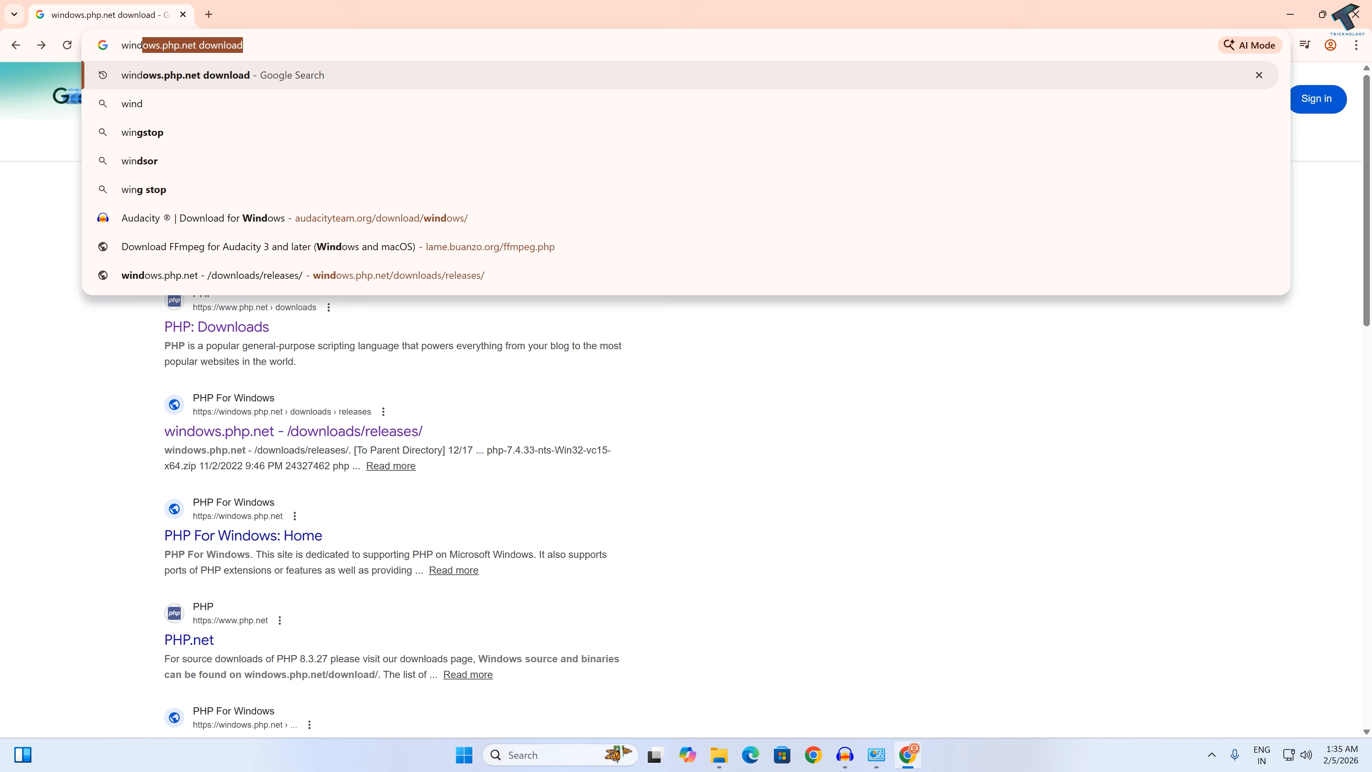
text(ows.php.net)
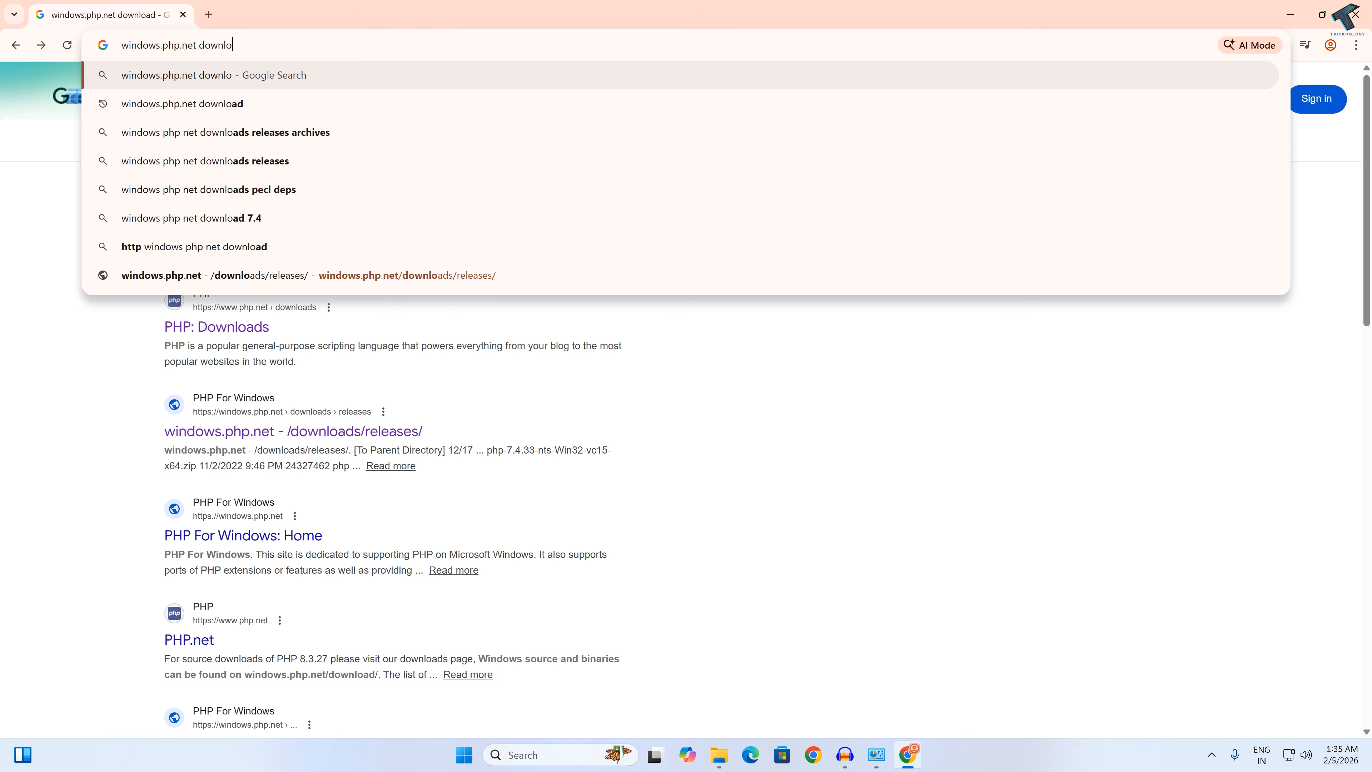
text(/download)
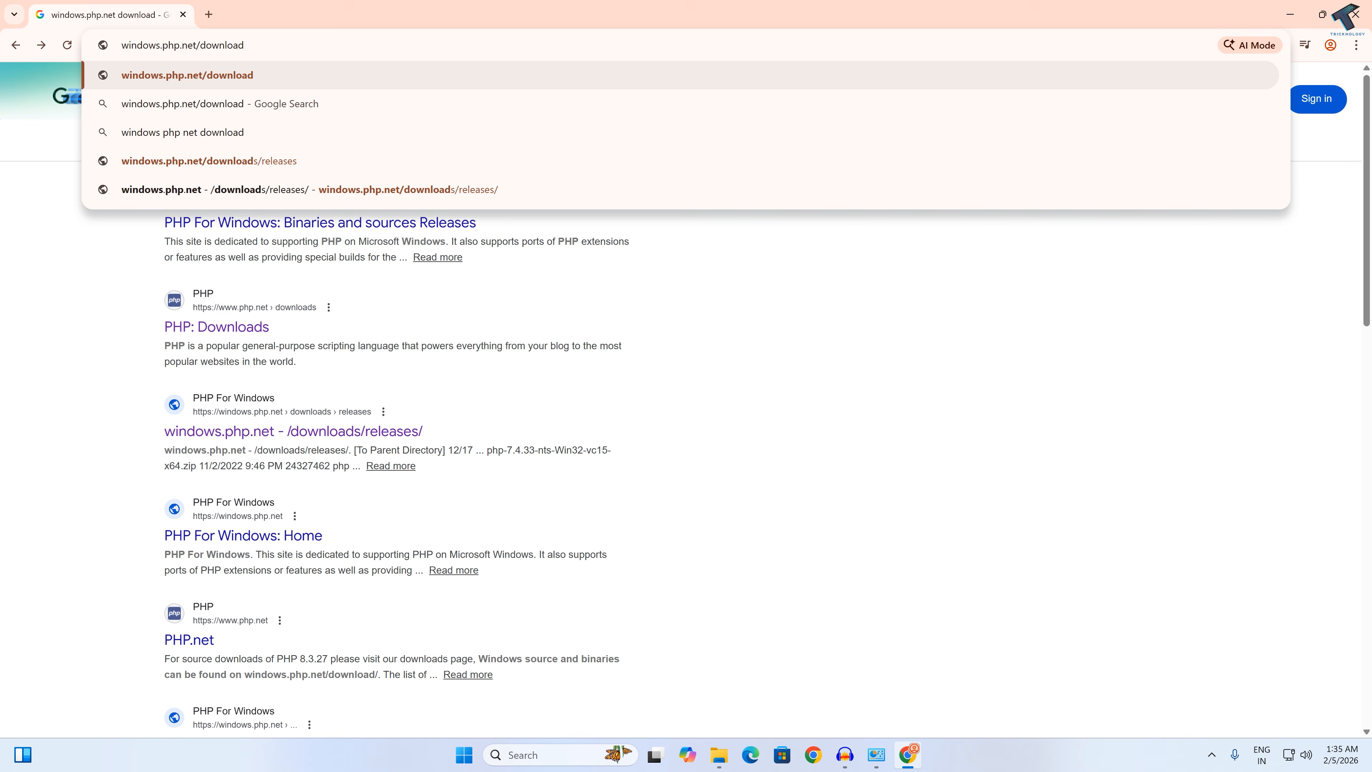
key(Return)
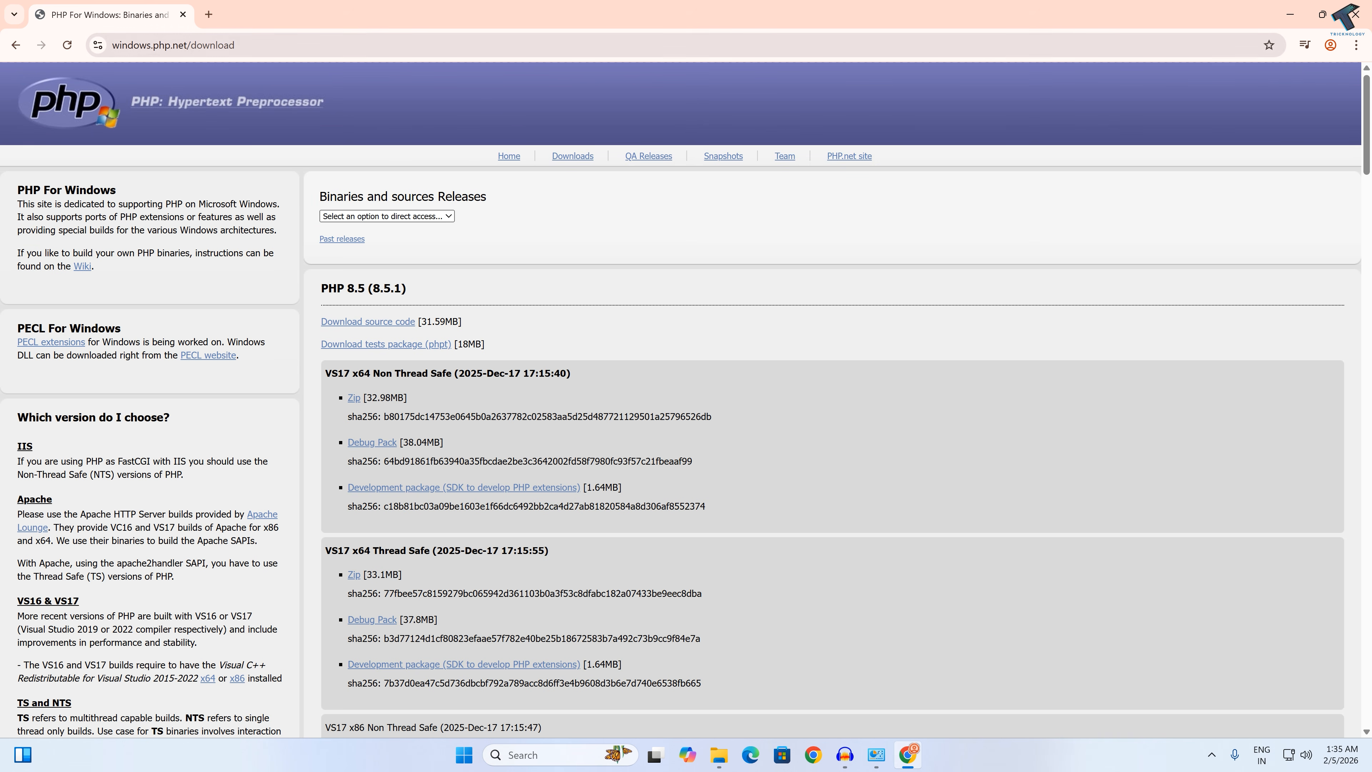
Step: Download the Zip package of PHP 8.2 (8.2.30) in the VS16 x64 Non Thread Safe build
scroll(510, 422, down, 20)
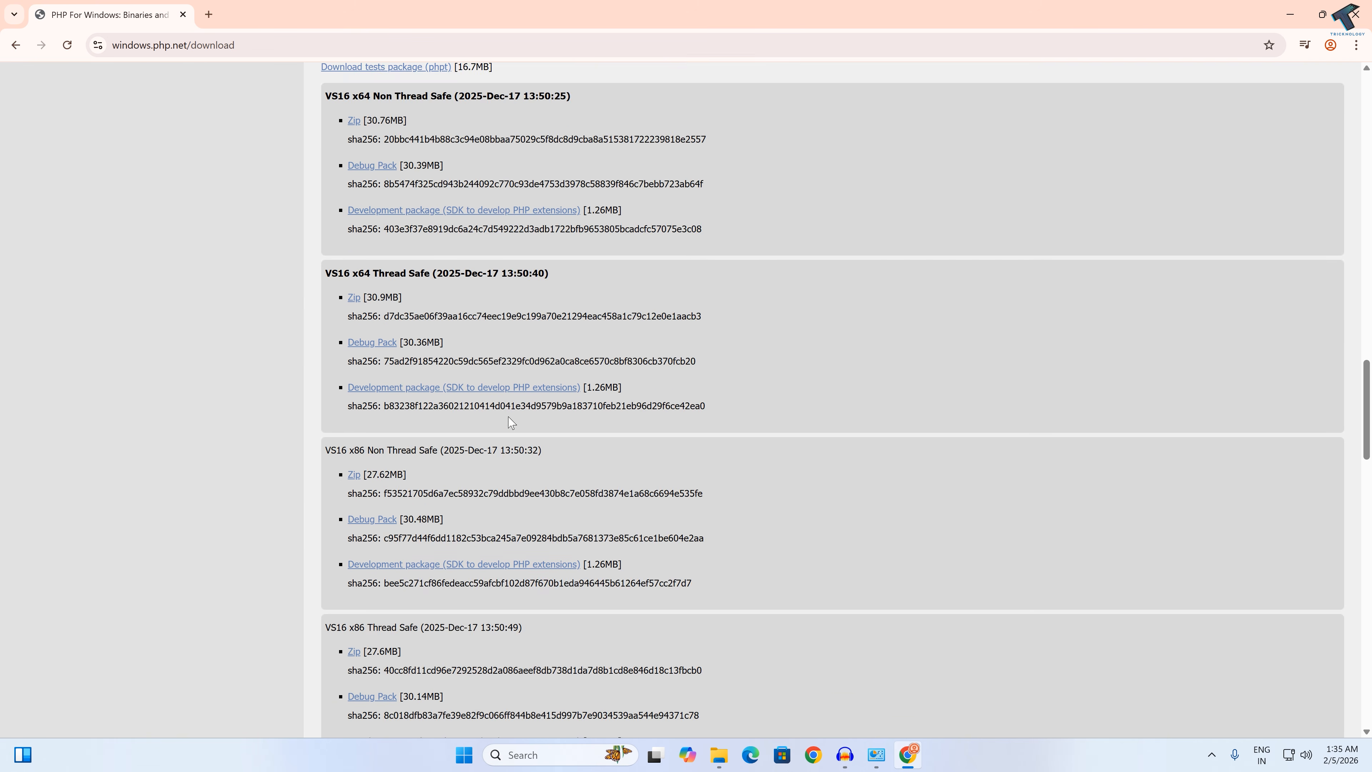
scroll(511, 421, down, 10)
drag(322, 265, 366, 265)
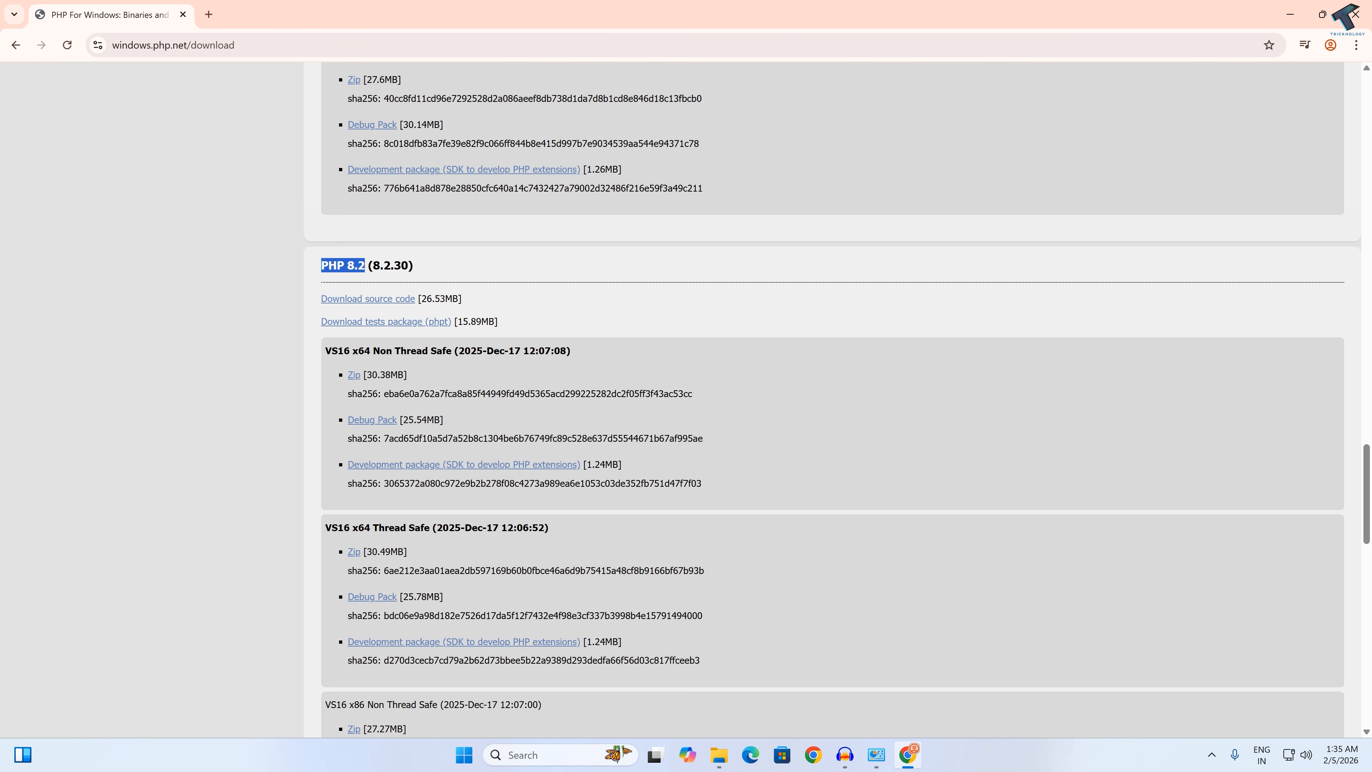
drag(325, 351, 453, 351)
click(510, 391)
click(353, 376)
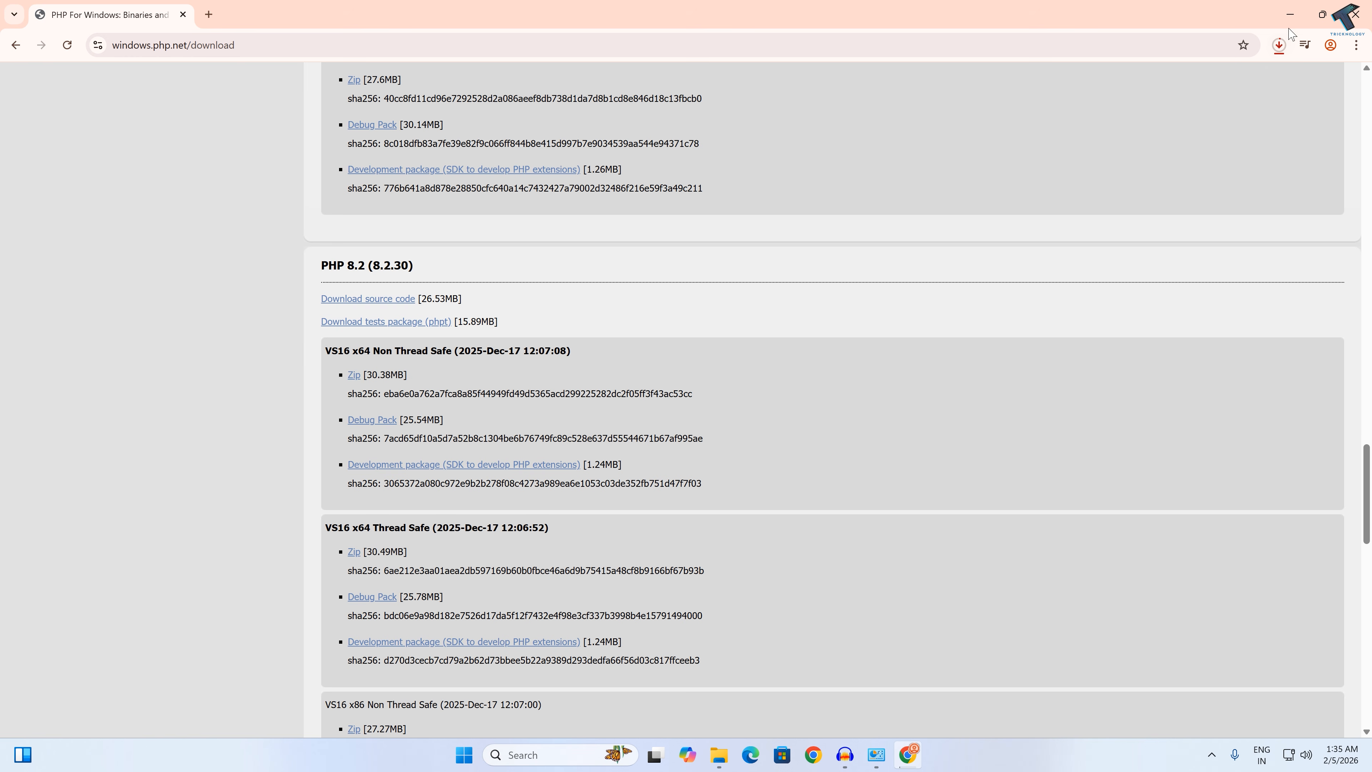
Step: Check the download progress of the PHP archive and show the finished file in its folder
click(1279, 45)
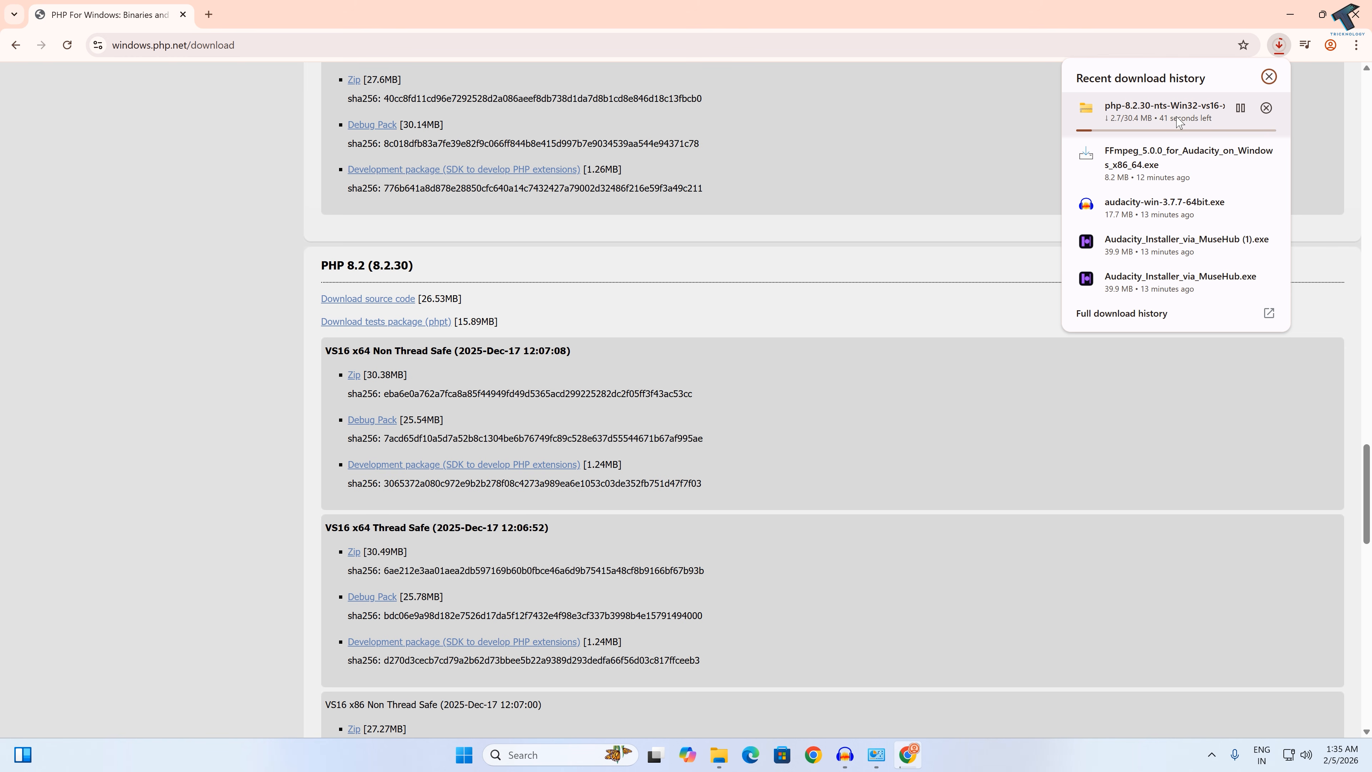
scroll(919, 220, up, 3)
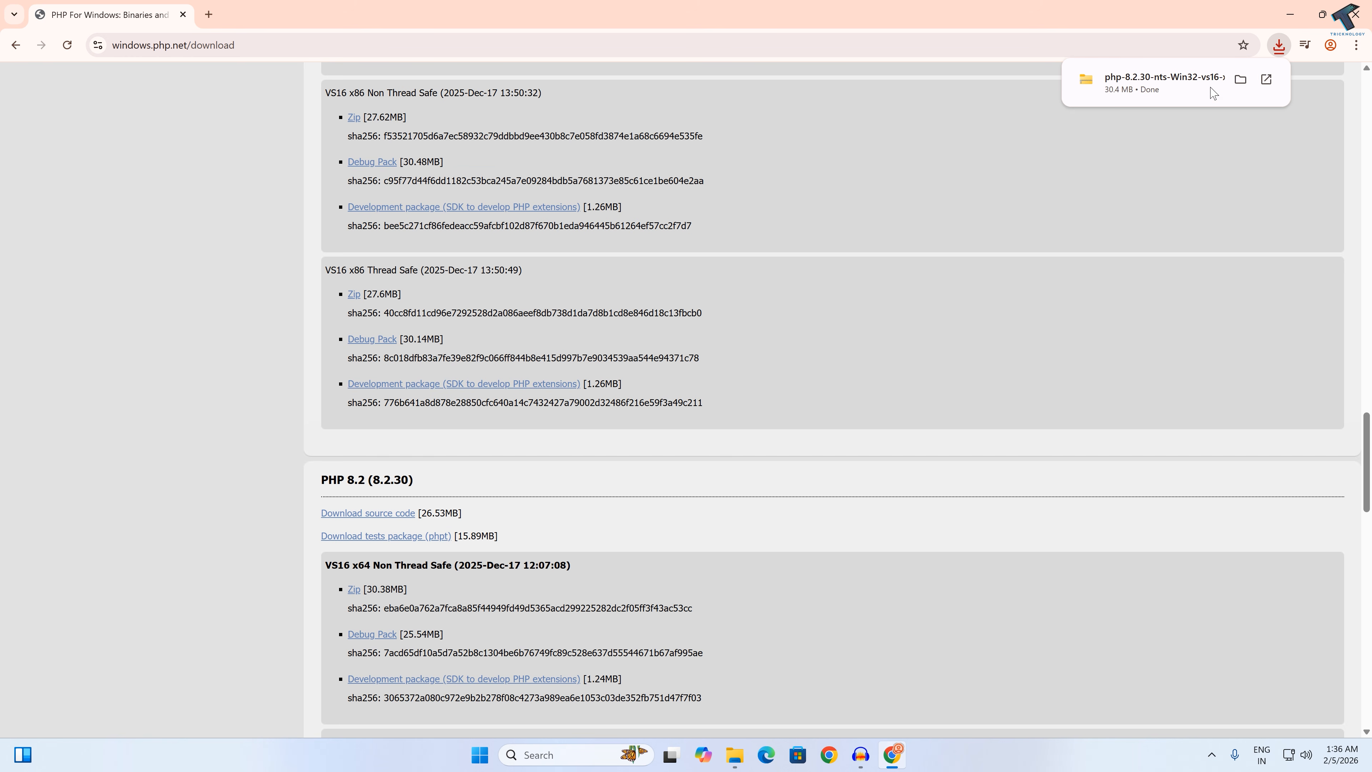
click(1241, 80)
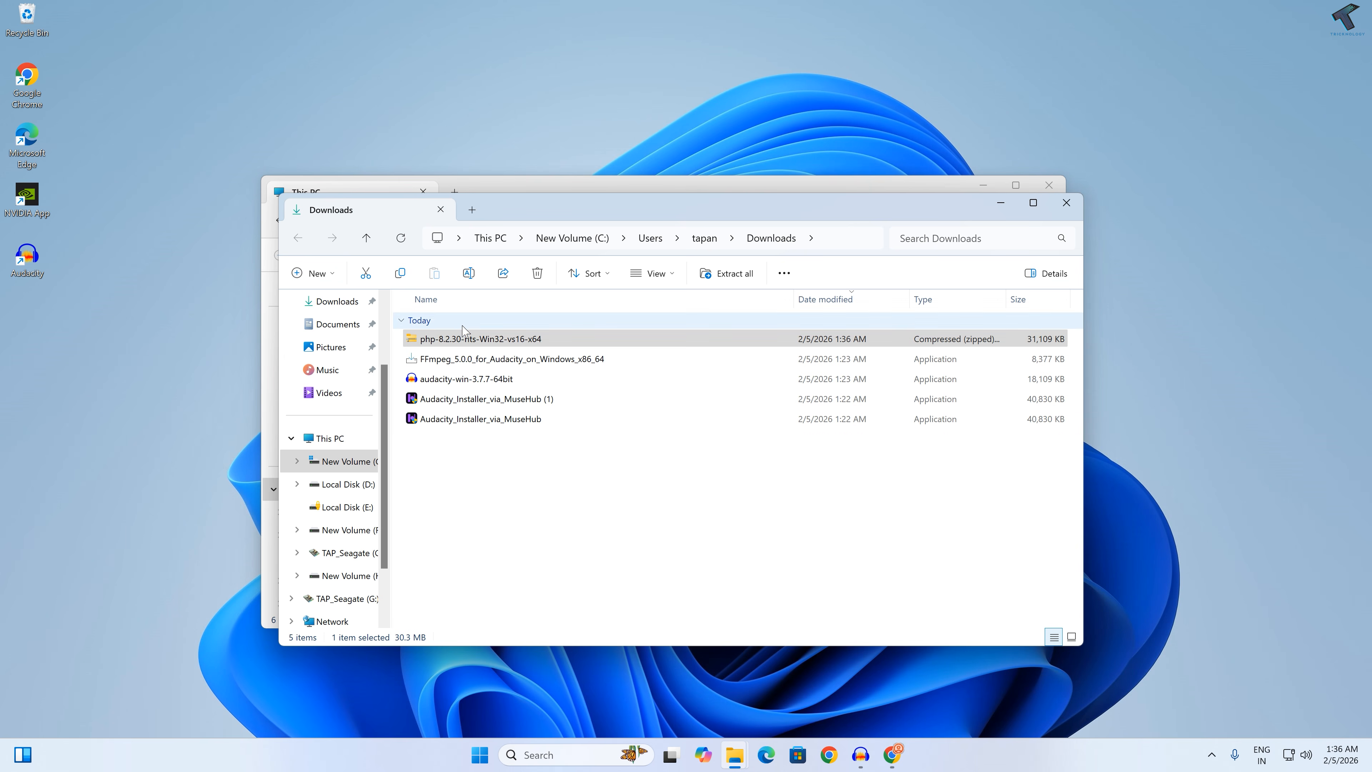
Step: Create a folder named PHP on the New Volume (C:) drive in a separate File Explorer tab and open it
middle_click(333, 439)
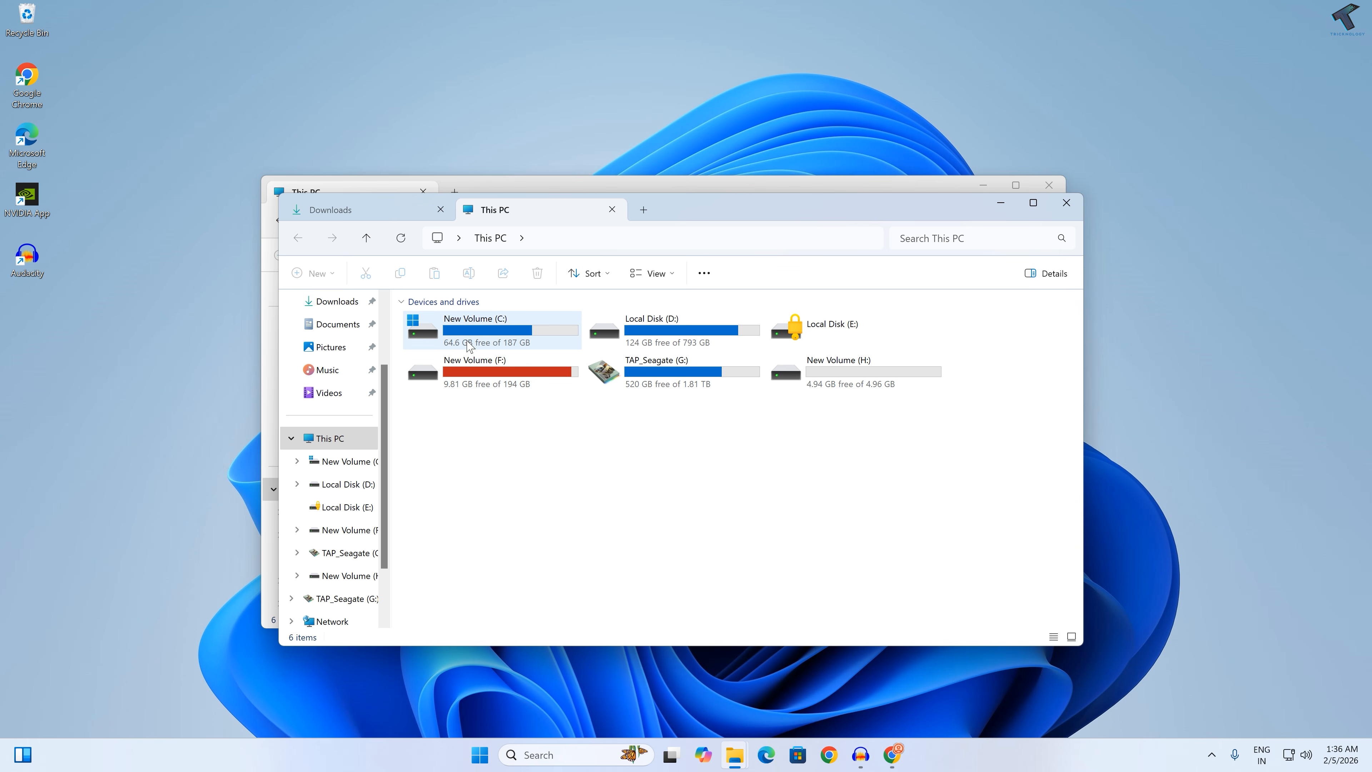
double_click(500, 338)
right_click(471, 602)
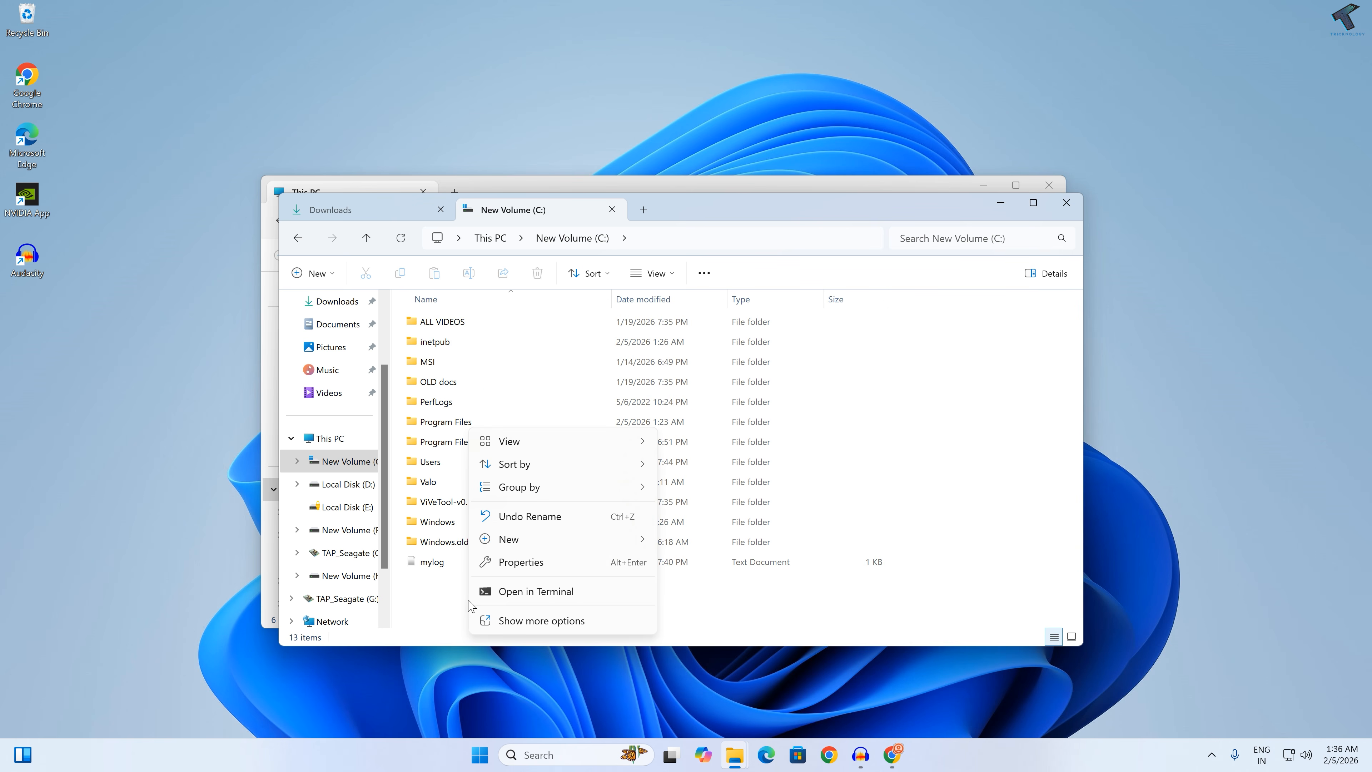
mouse_move(514, 550)
click(682, 543)
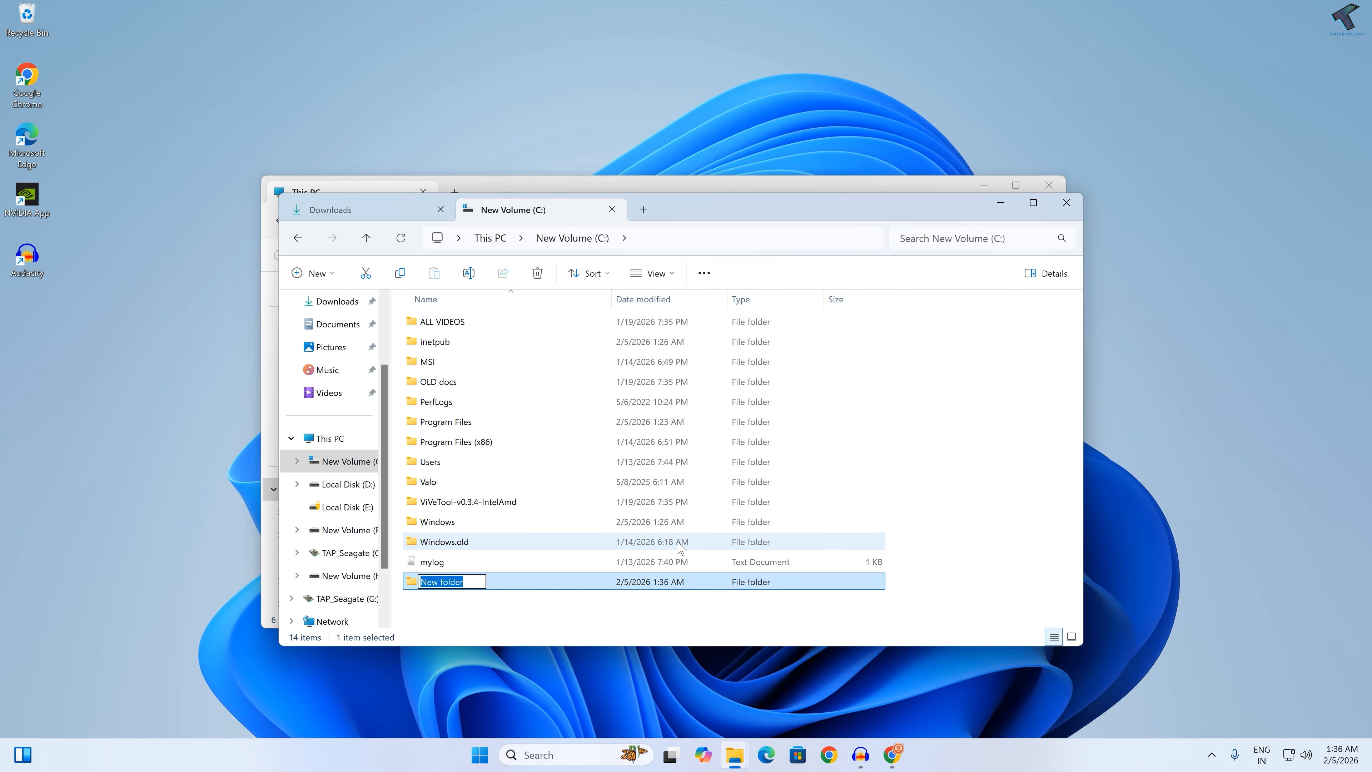
text(PHP)
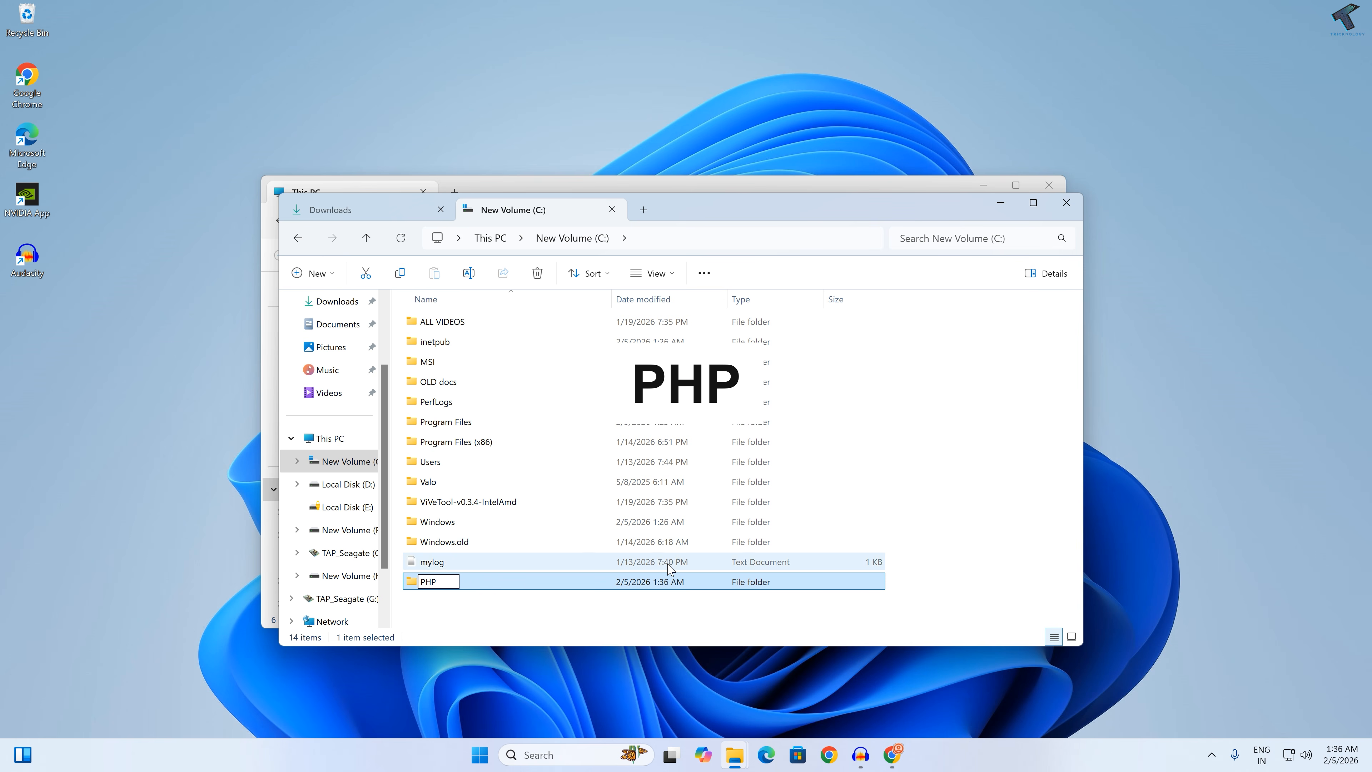
click(569, 605)
double_click(433, 584)
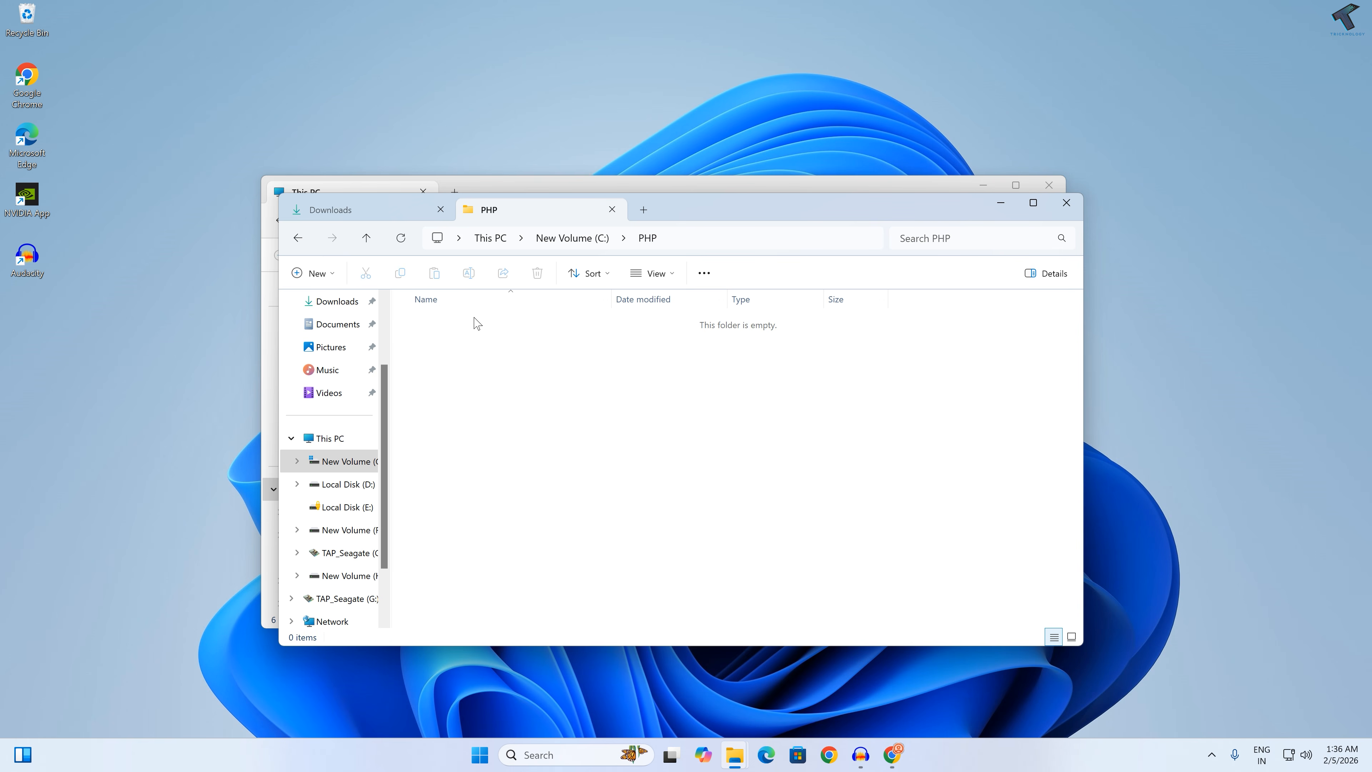
Step: Extract the php-8.2.30-nts-Win32-vs16-x64 archive from the Downloads folder into C:\PHP
click(347, 208)
right_click(439, 344)
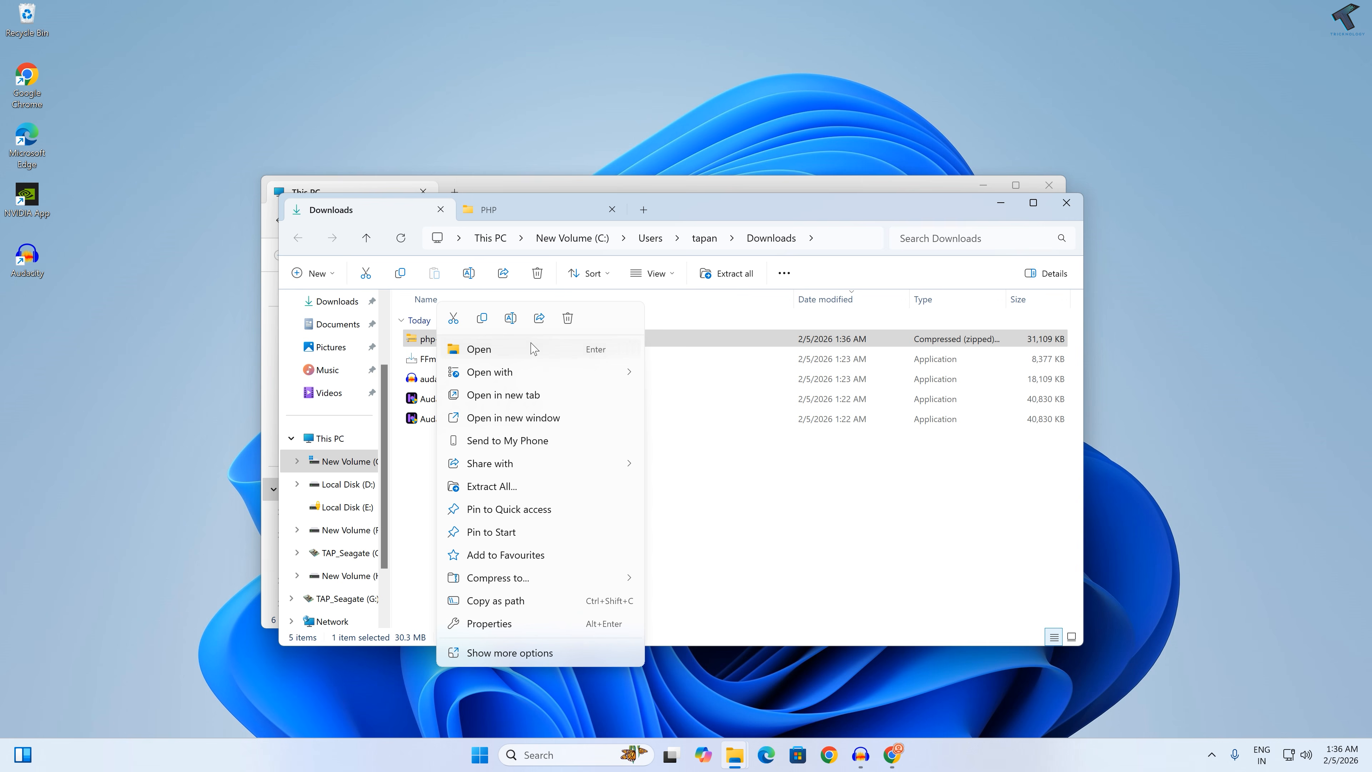
click(488, 490)
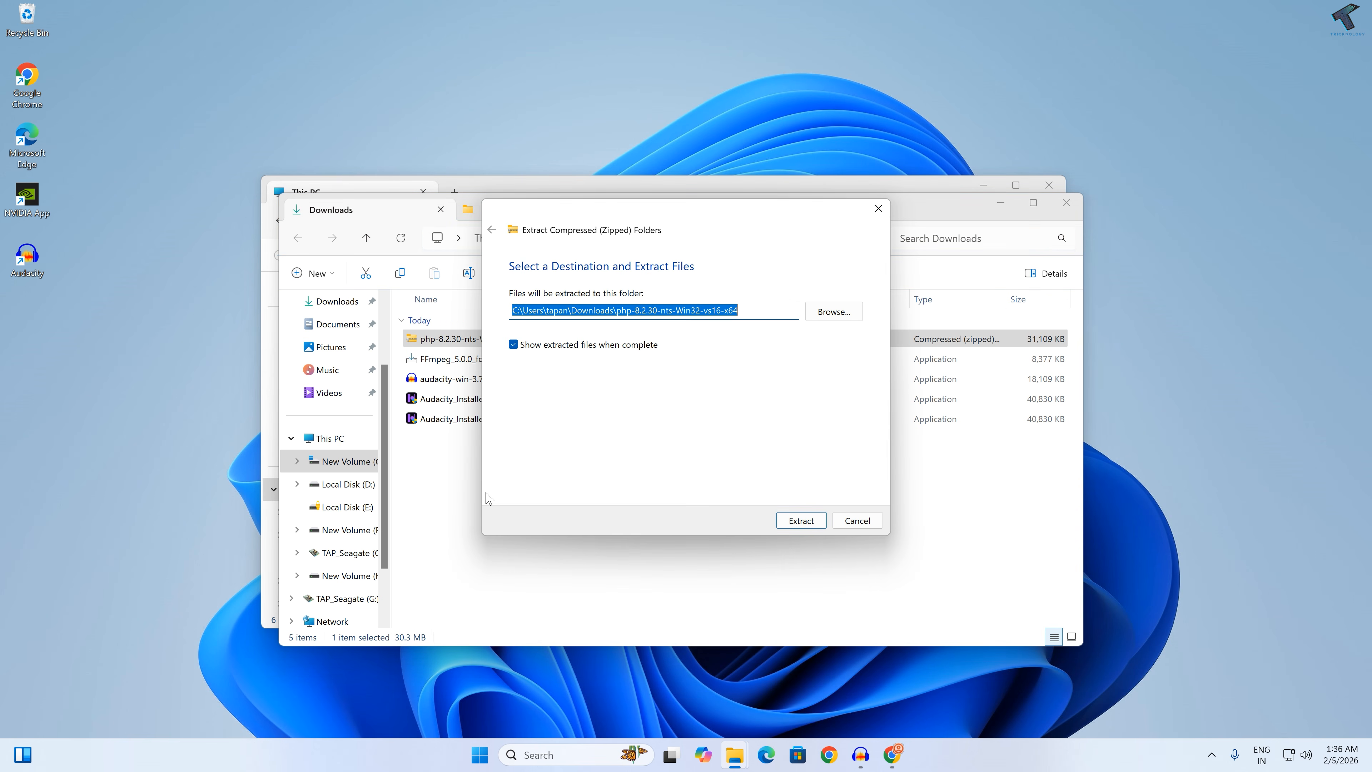
click(843, 323)
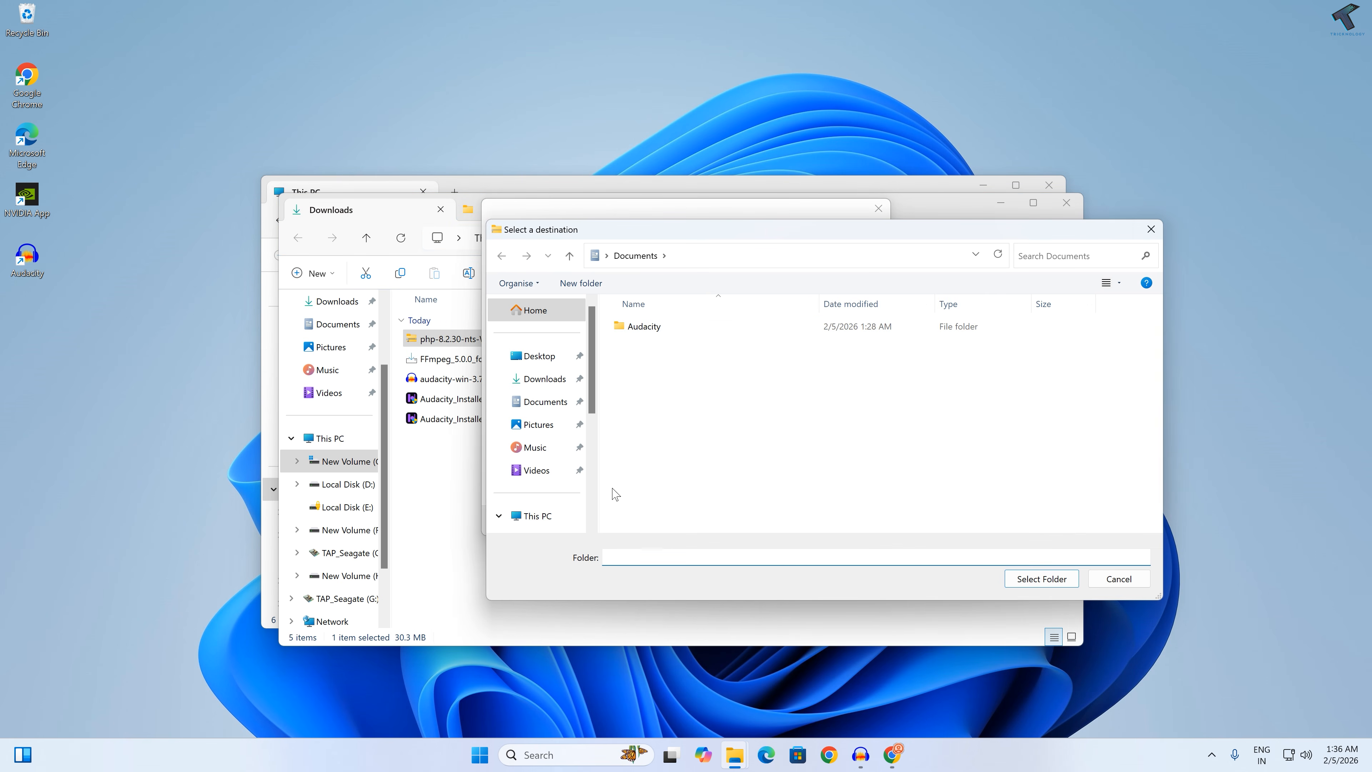
click(535, 515)
click(678, 353)
double_click(678, 352)
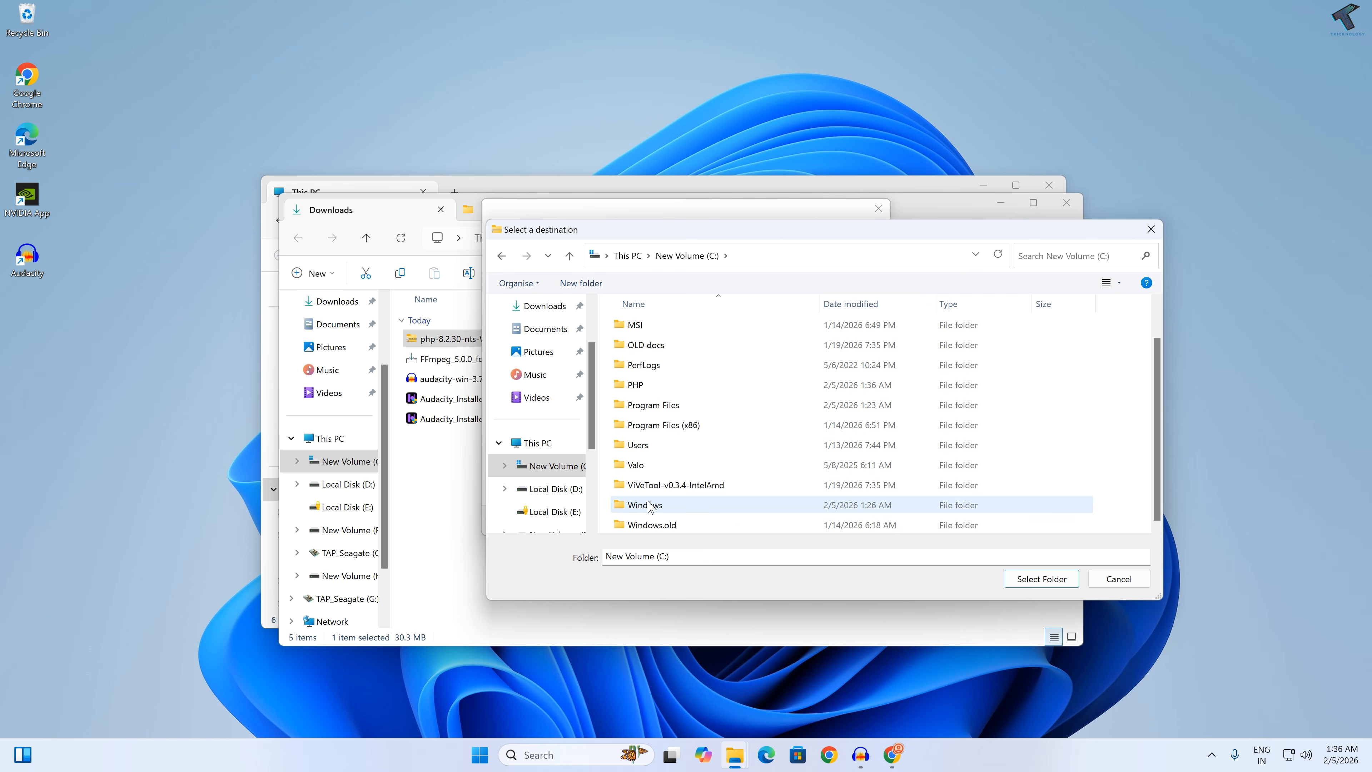
double_click(659, 387)
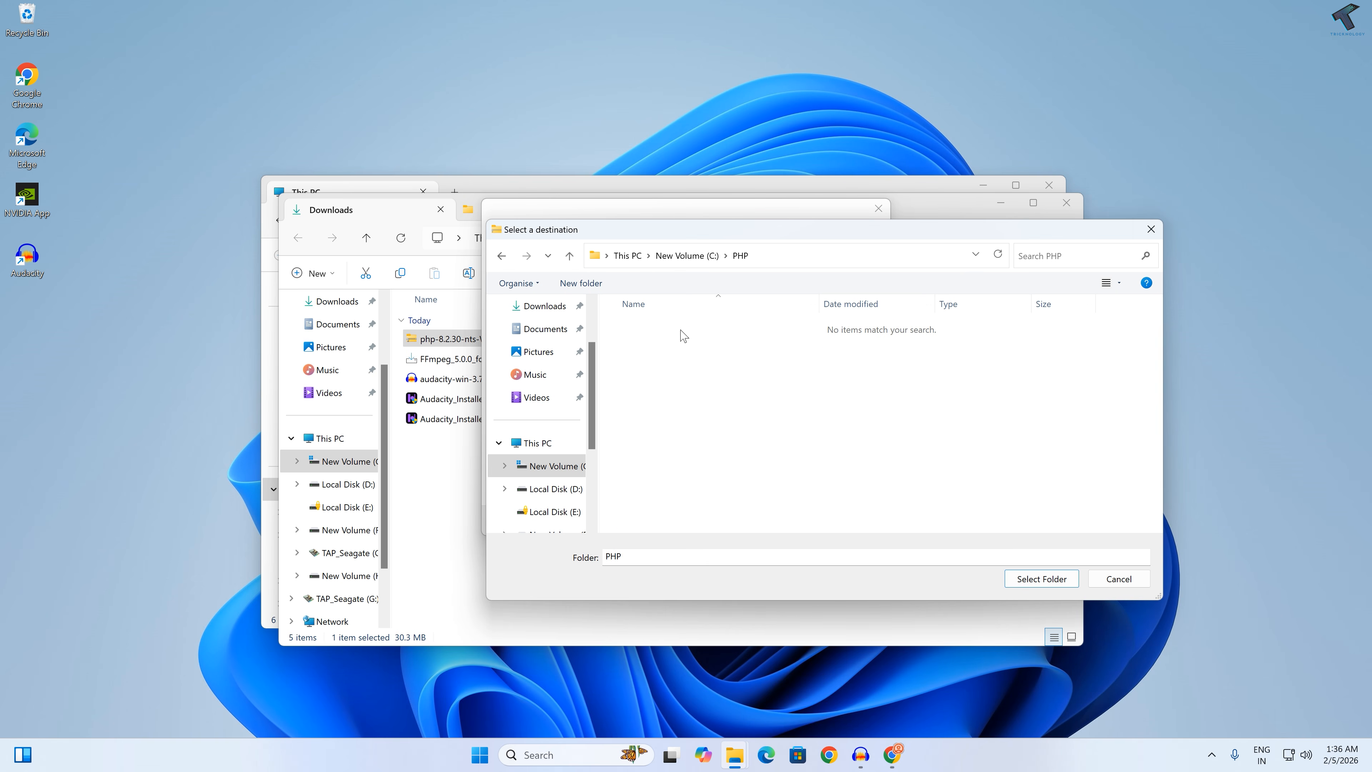
click(1042, 579)
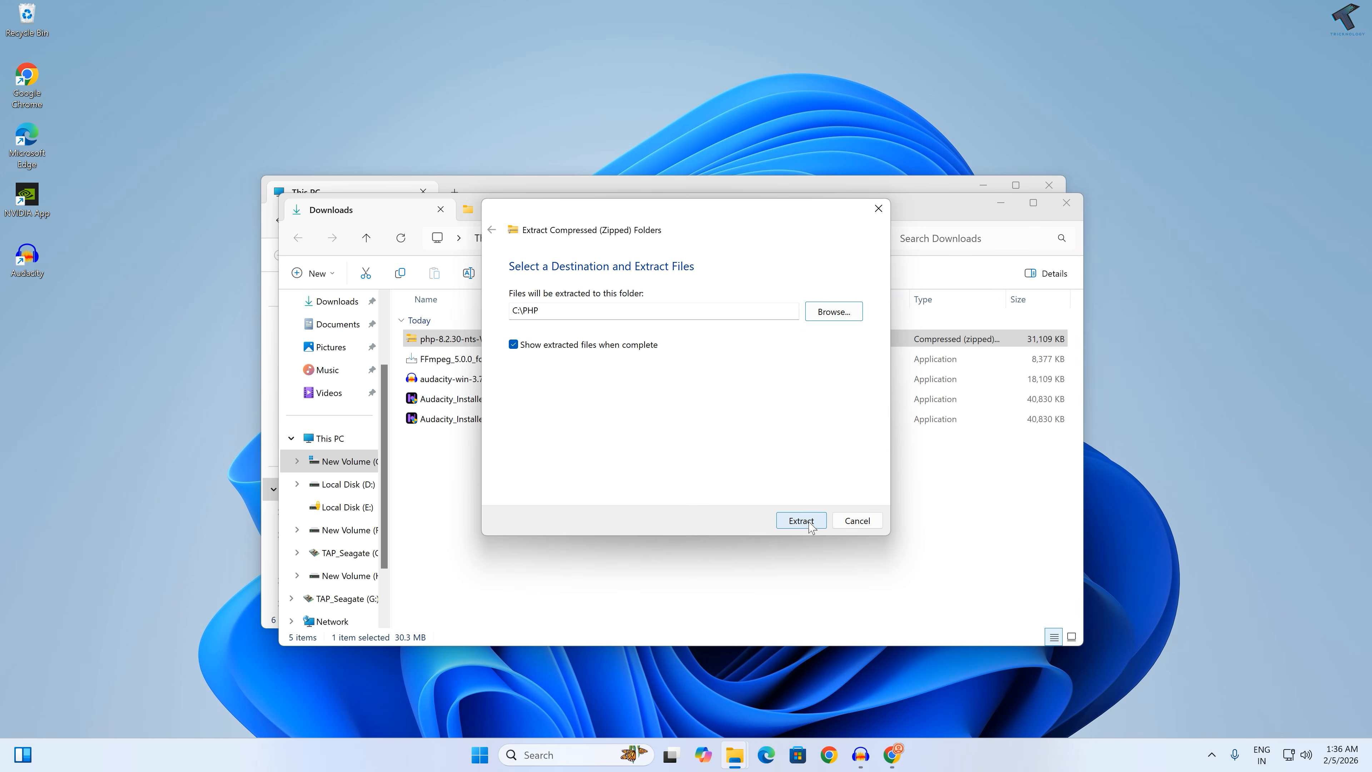
click(797, 517)
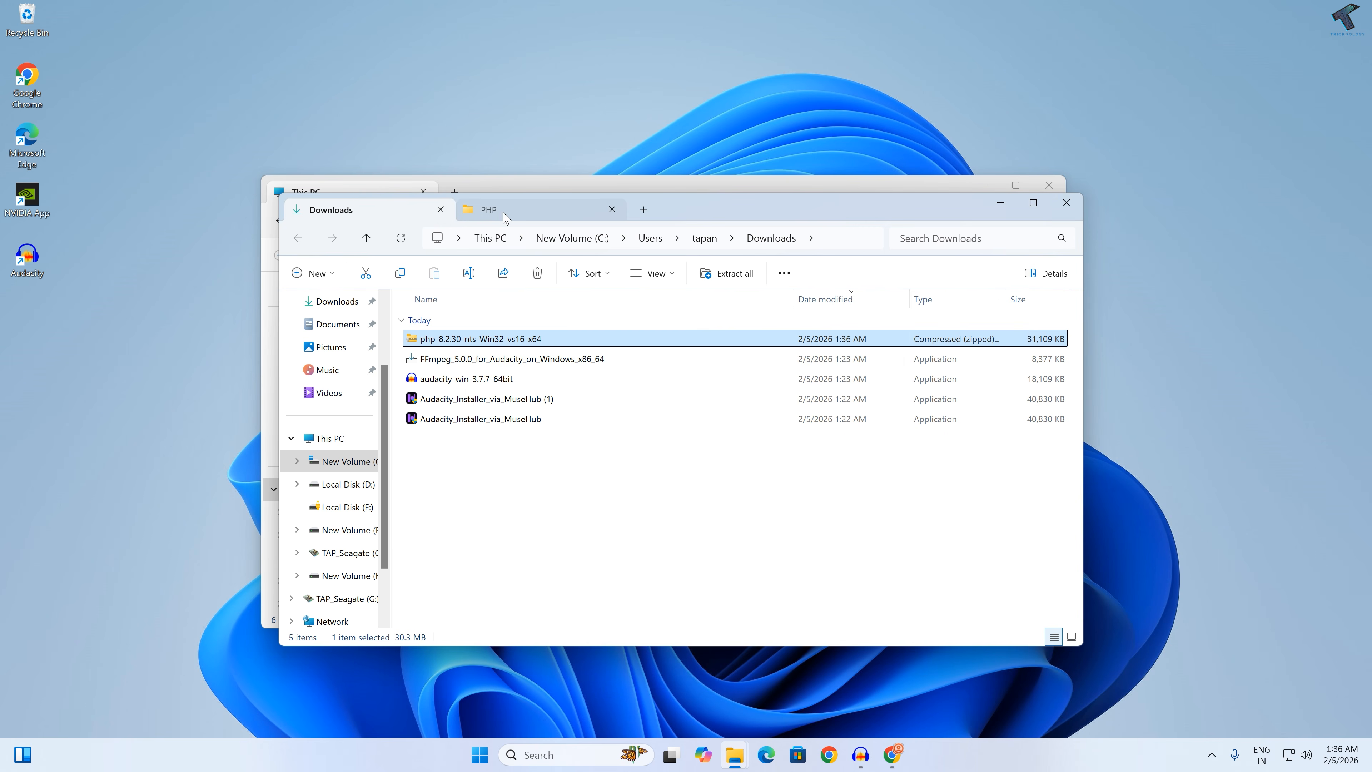
Step: Rename the php.ini-production file in the C:\PHP folder to php.ini and accept the extension change
scroll(479, 546, down, 5)
scroll(486, 552, up, 5)
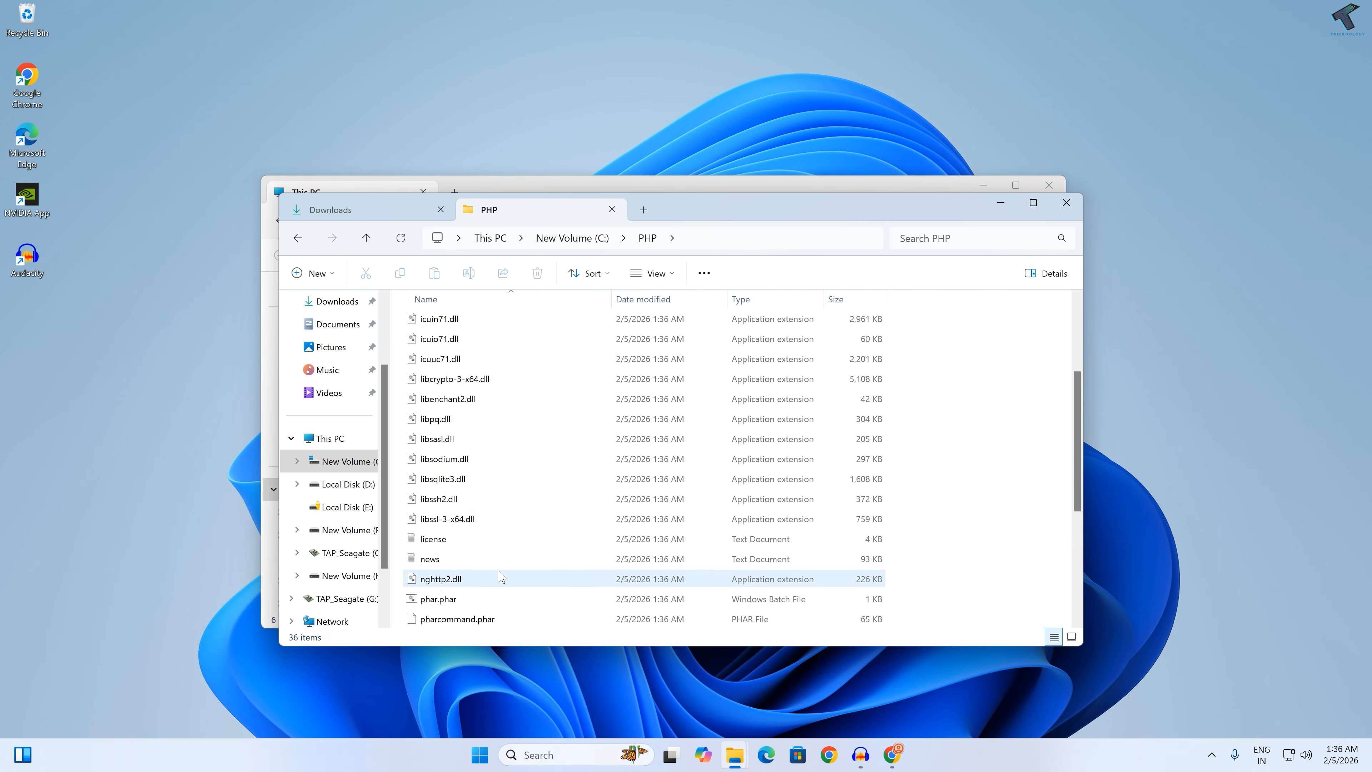
scroll(508, 562, down, 7)
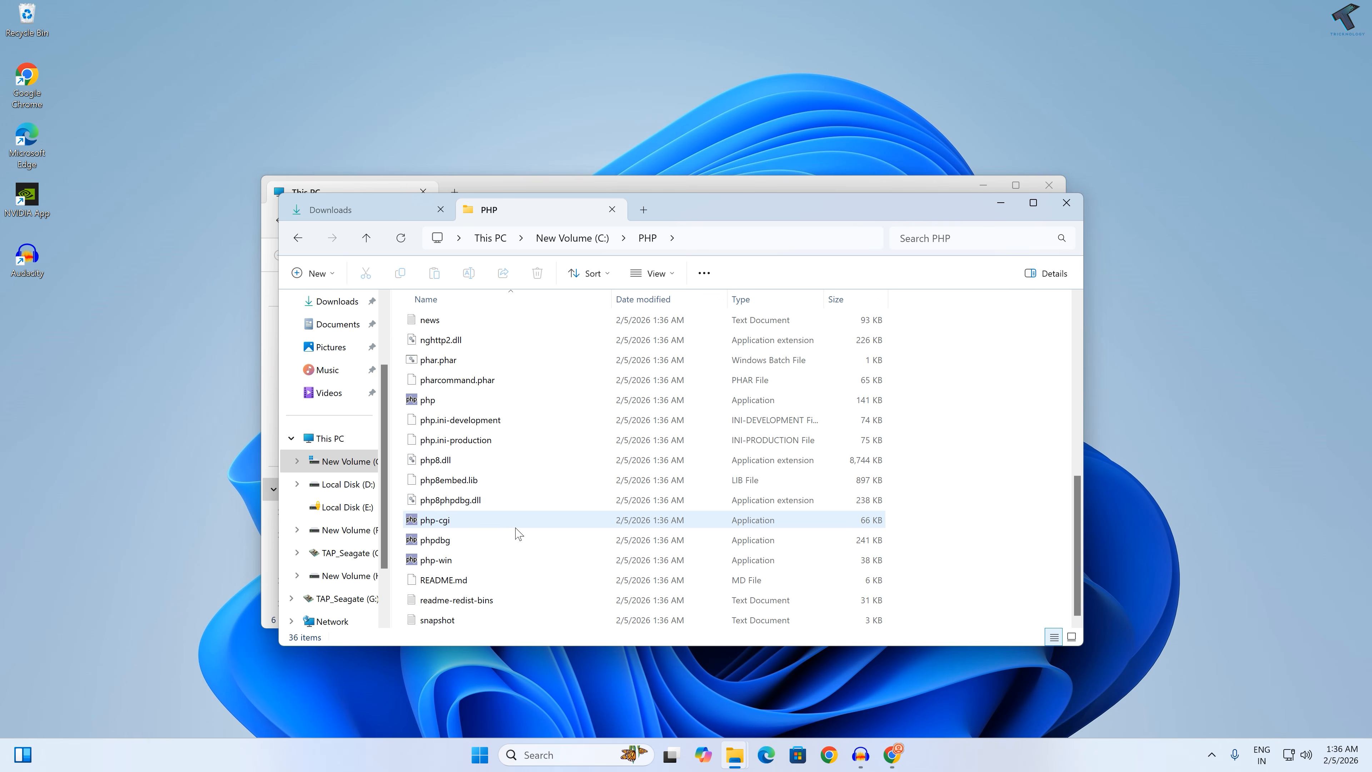
click(443, 441)
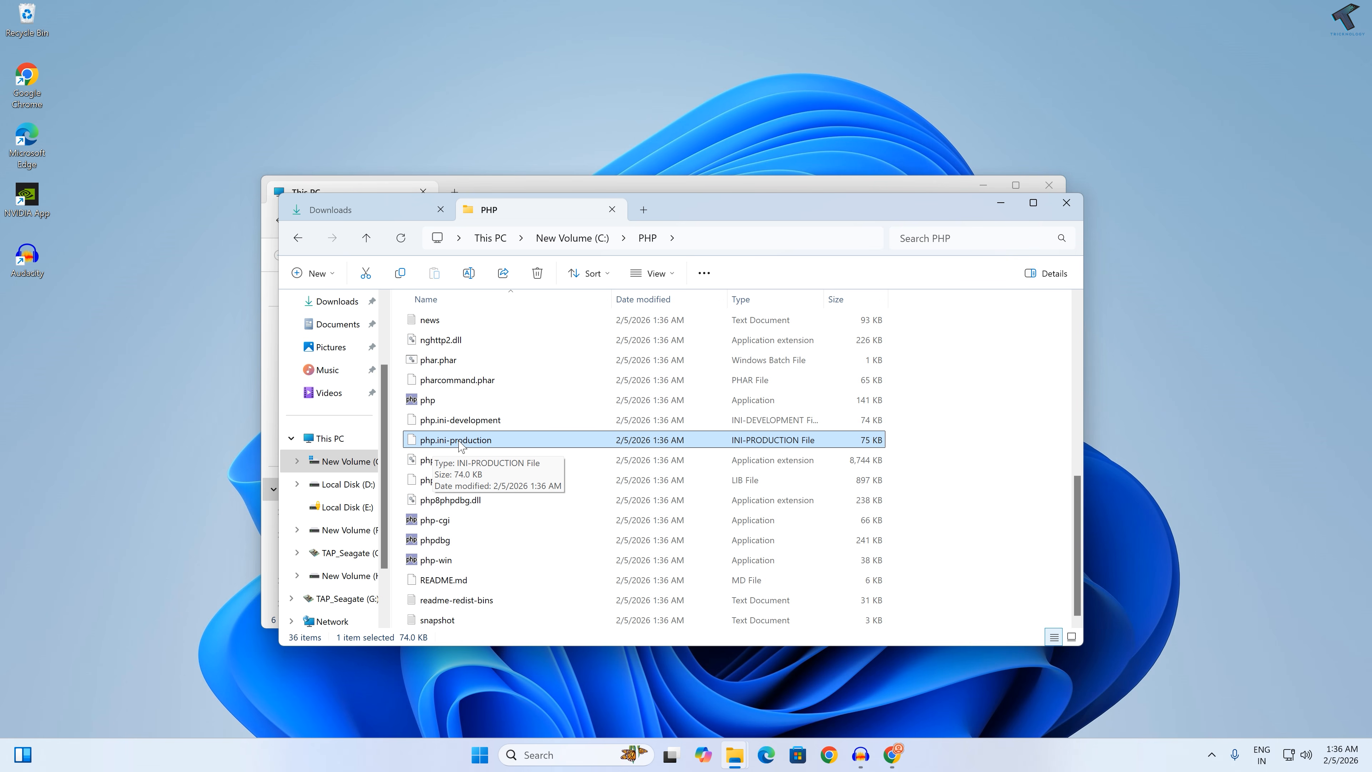
click(458, 443)
drag(447, 440, 494, 441)
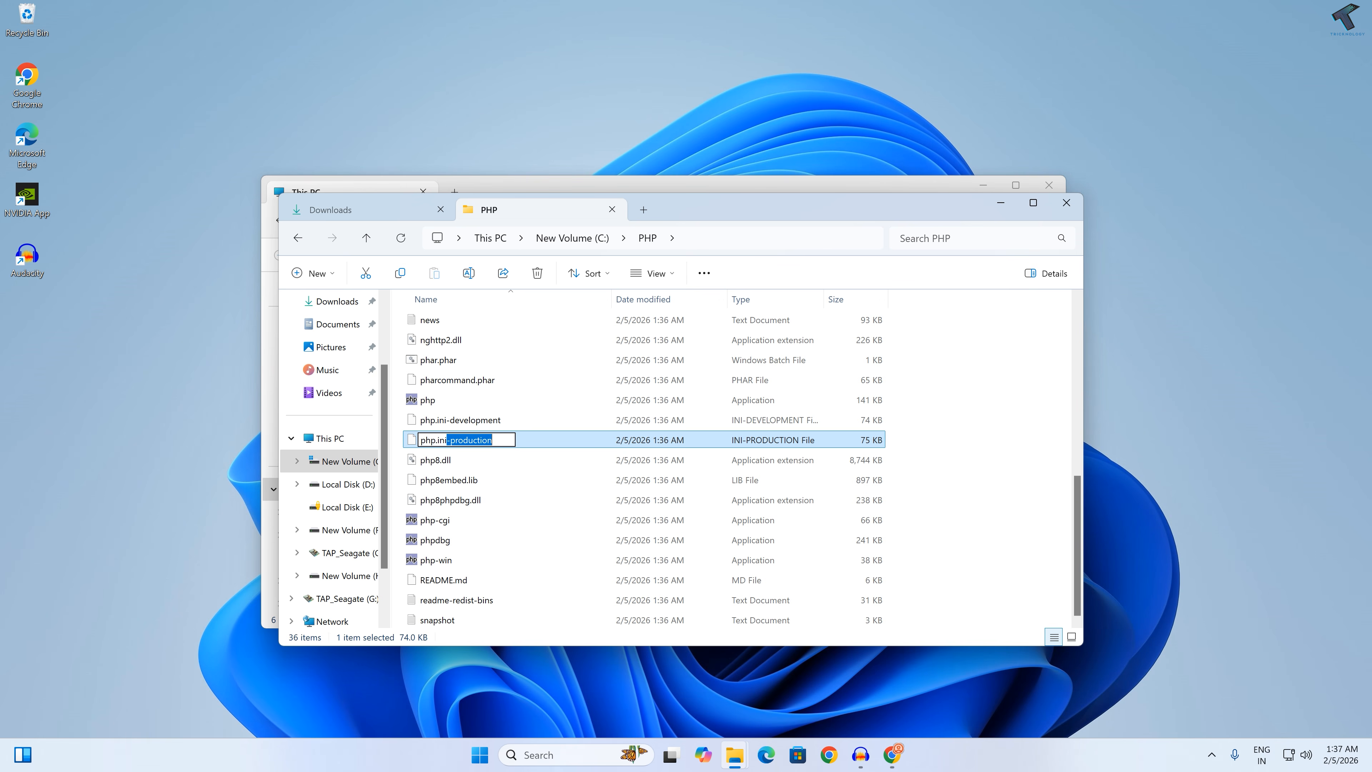
key(BackSpace)
key(Return)
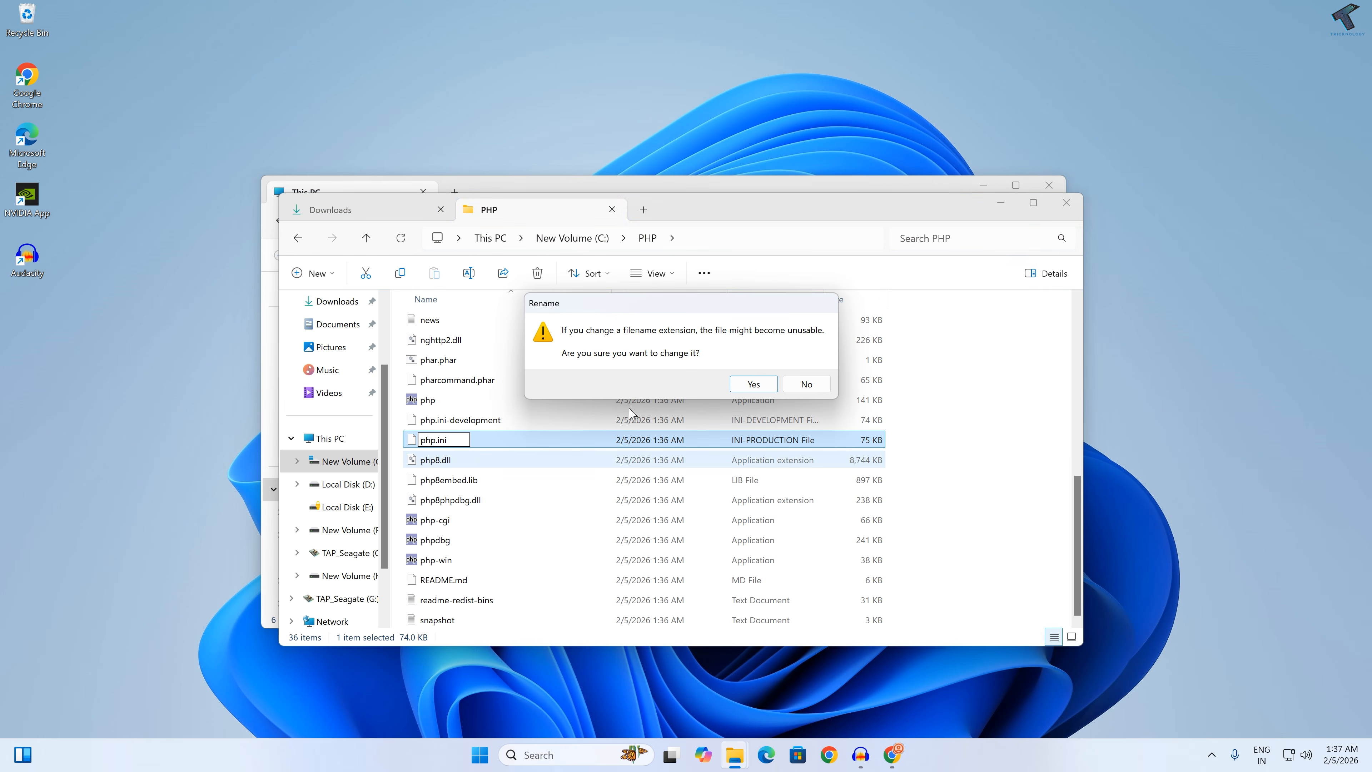
click(774, 386)
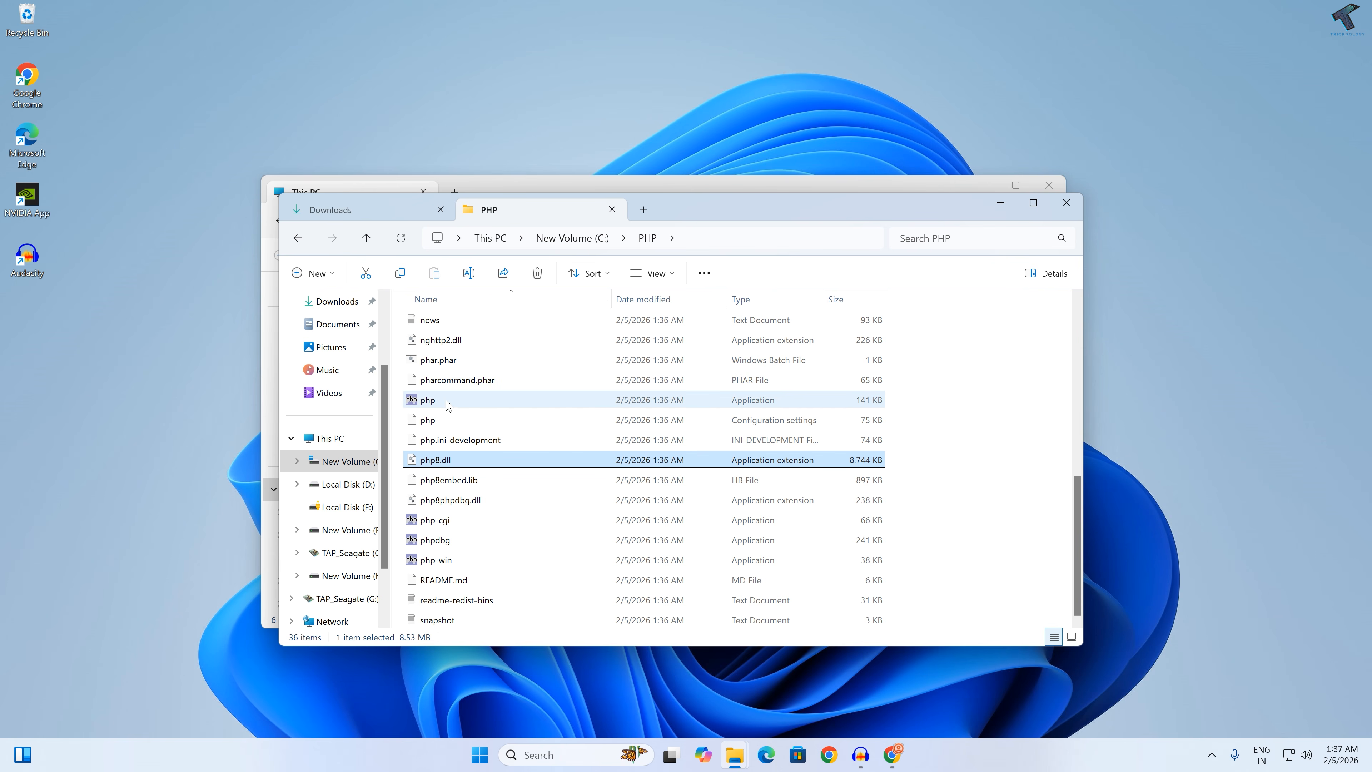
Step: Turn off "Hide extensions for known file types" in Folder Options and apply the change
click(465, 440)
click(470, 419)
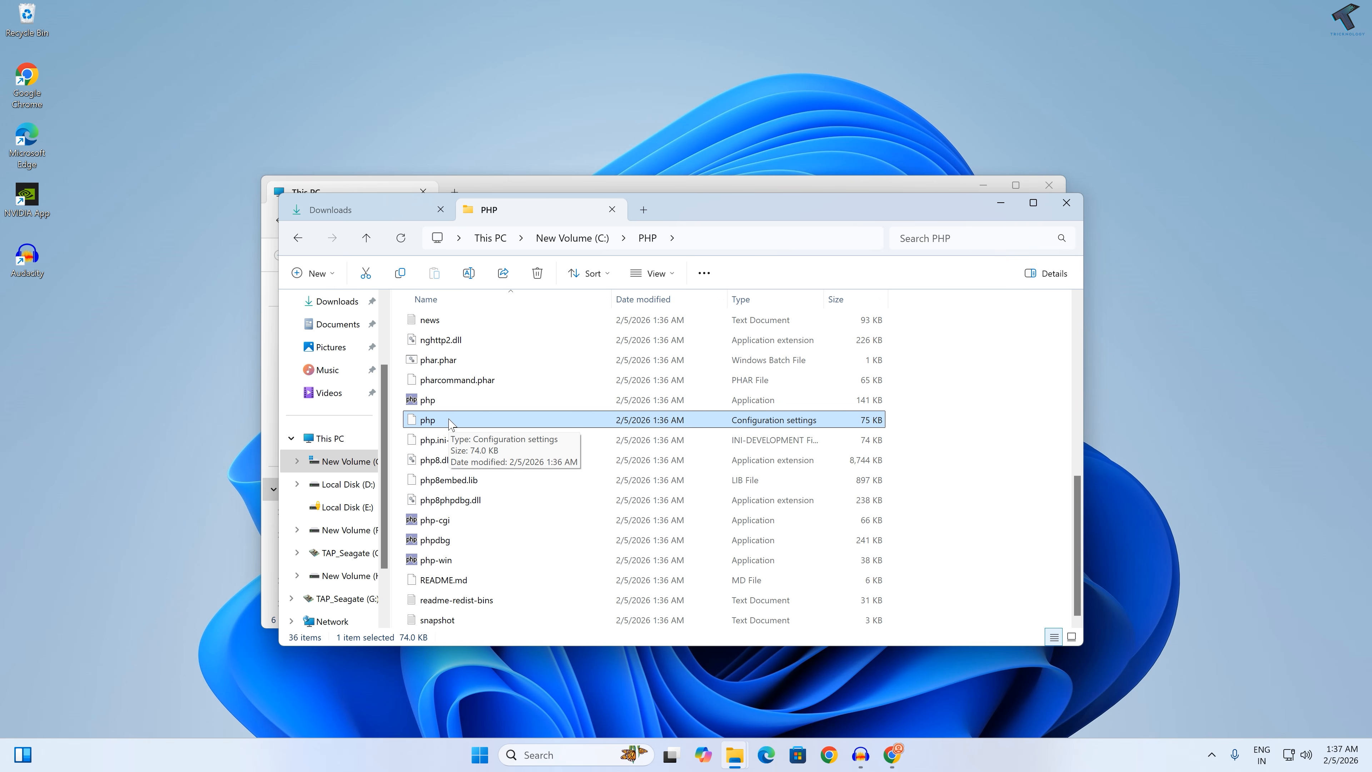
click(704, 273)
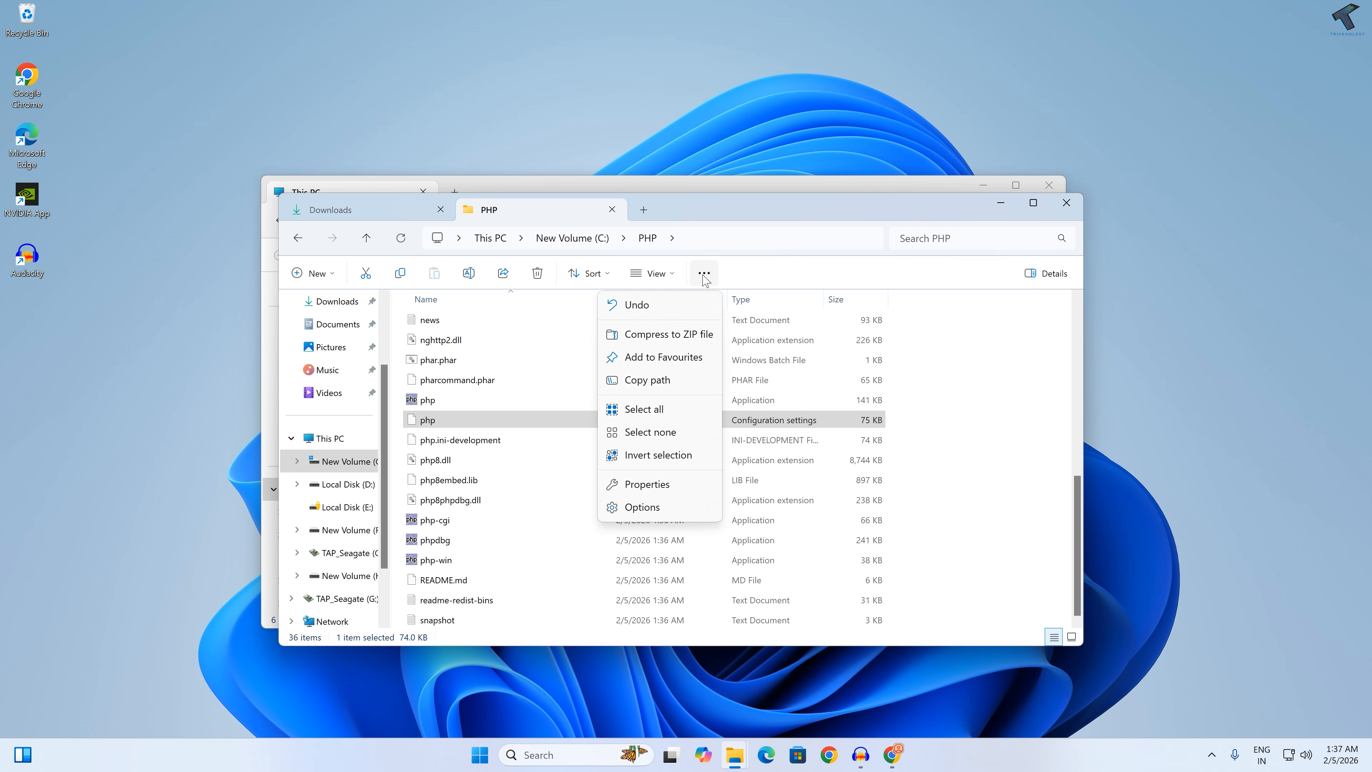
click(652, 507)
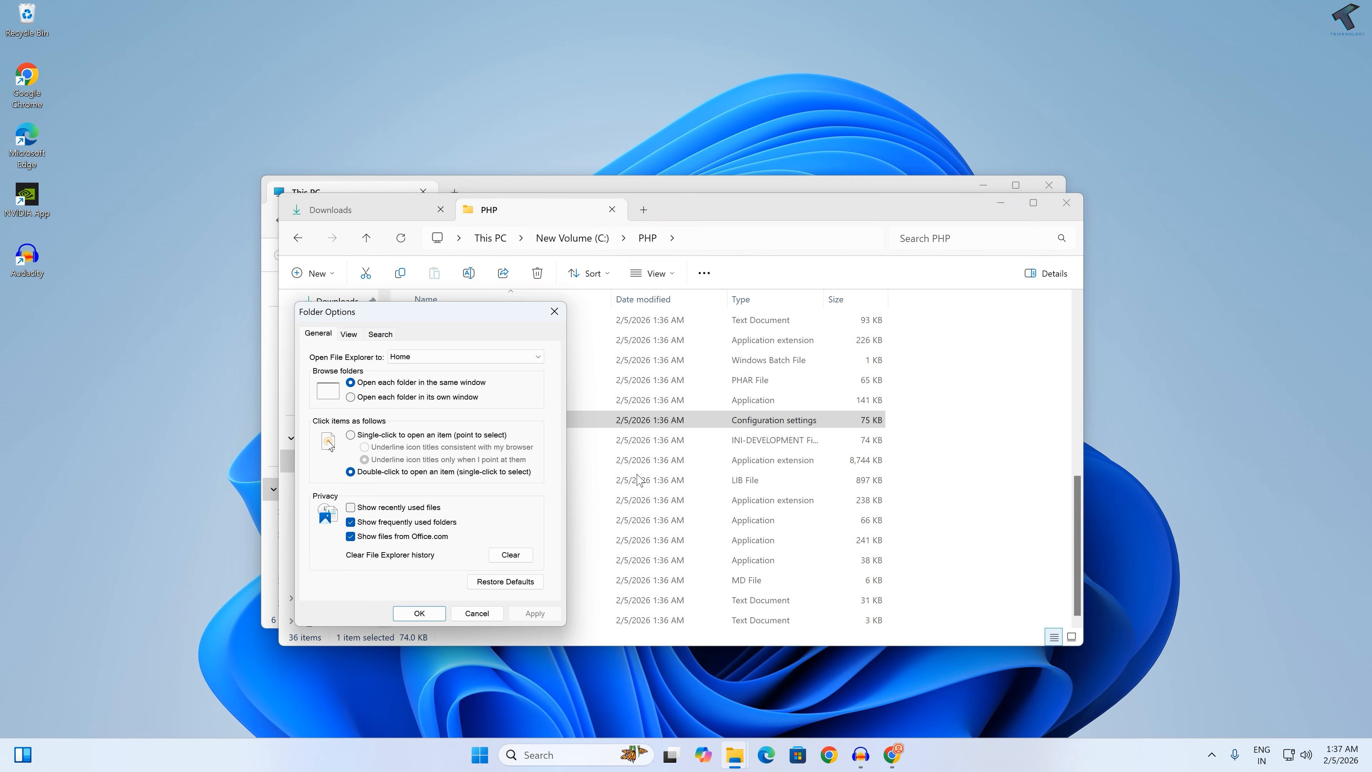
drag(454, 312, 834, 293)
click(735, 316)
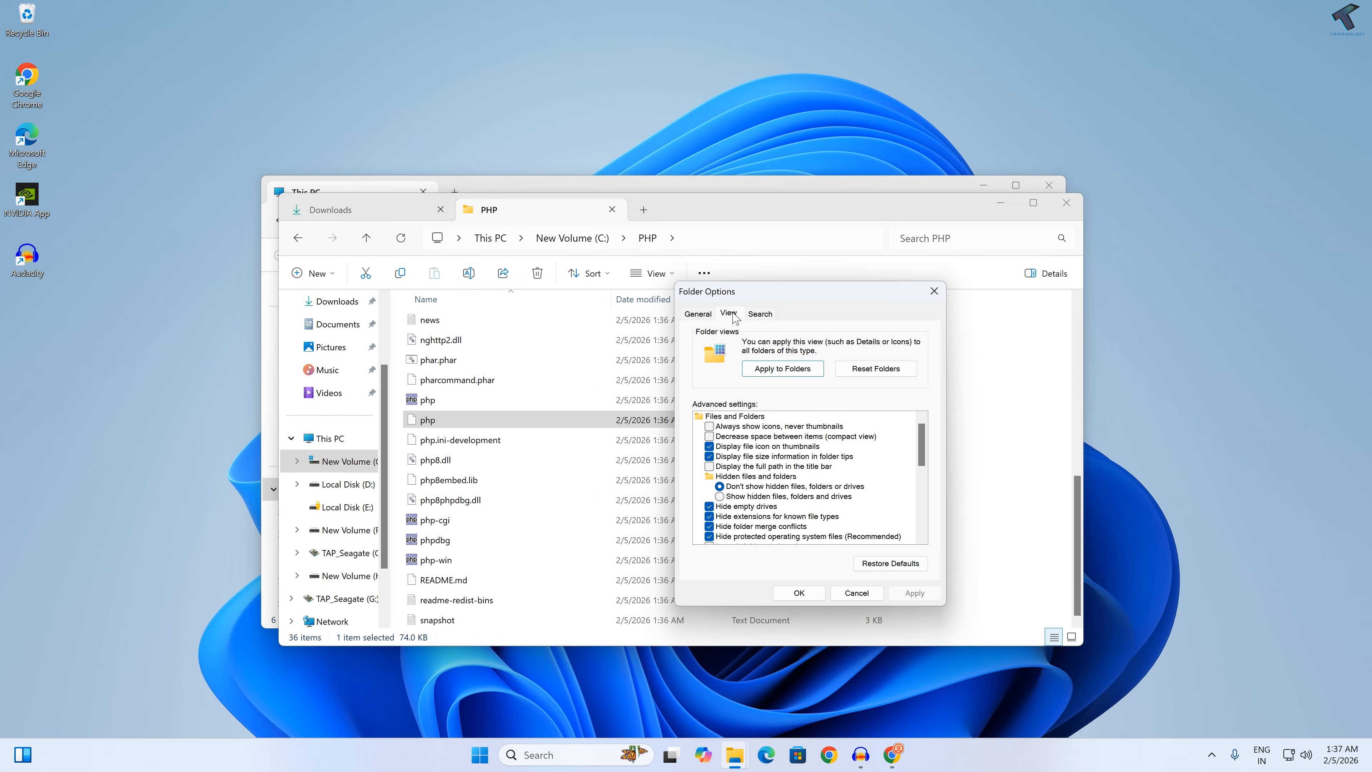
scroll(785, 497, down, 1)
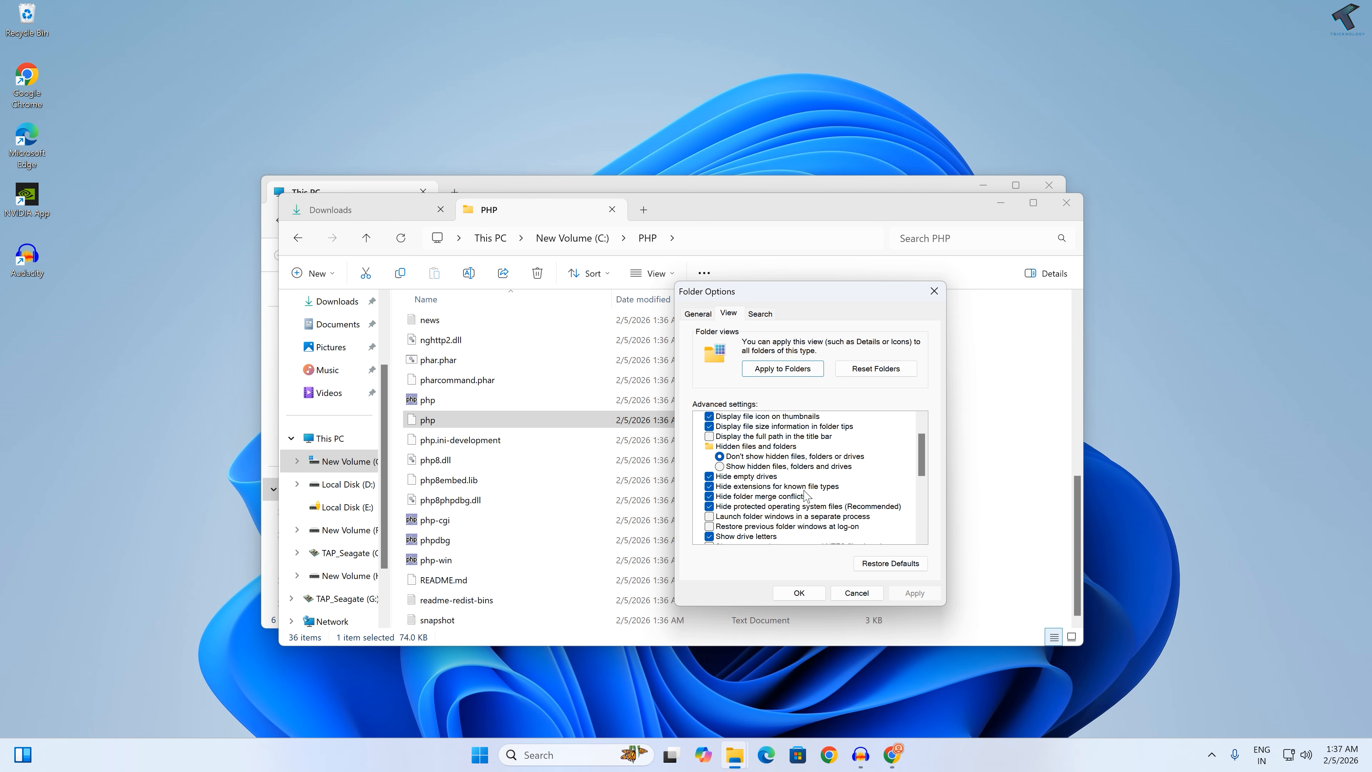
click(709, 486)
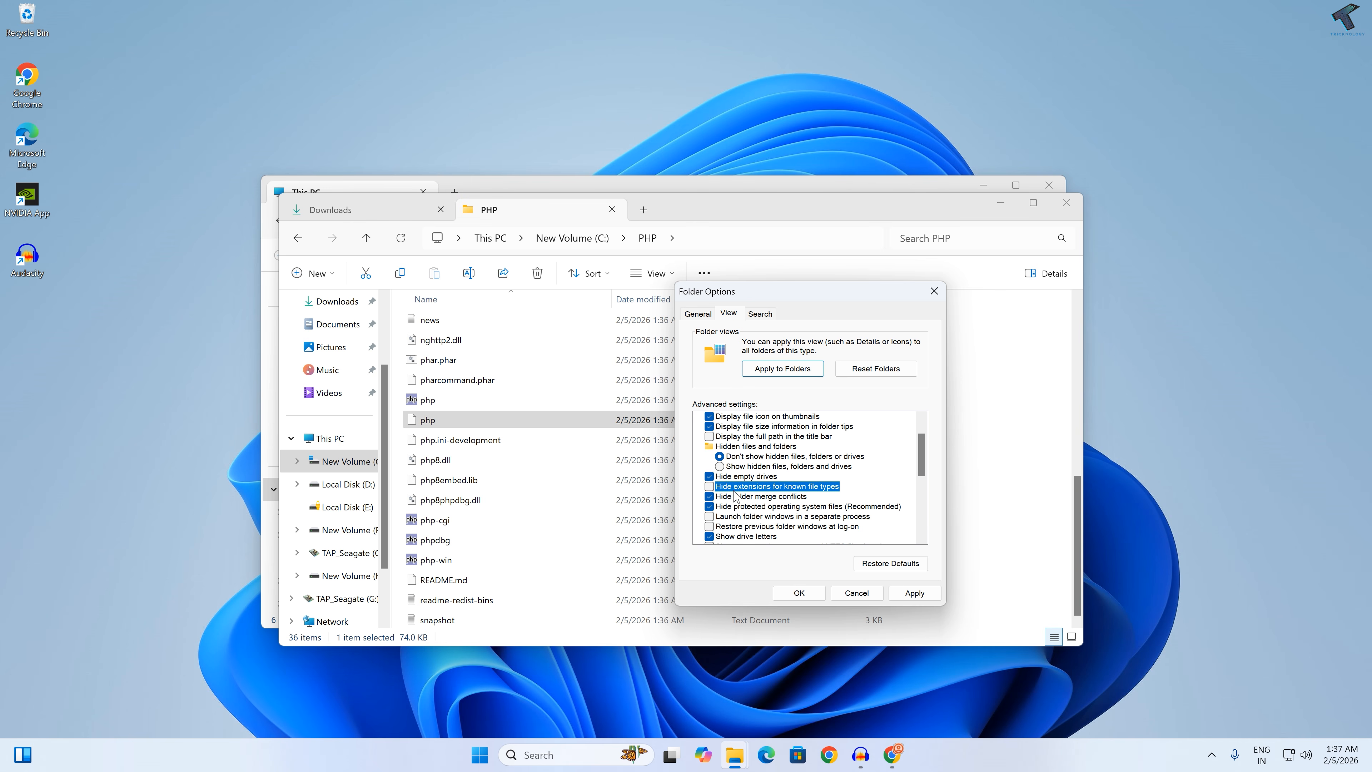
click(914, 593)
click(799, 593)
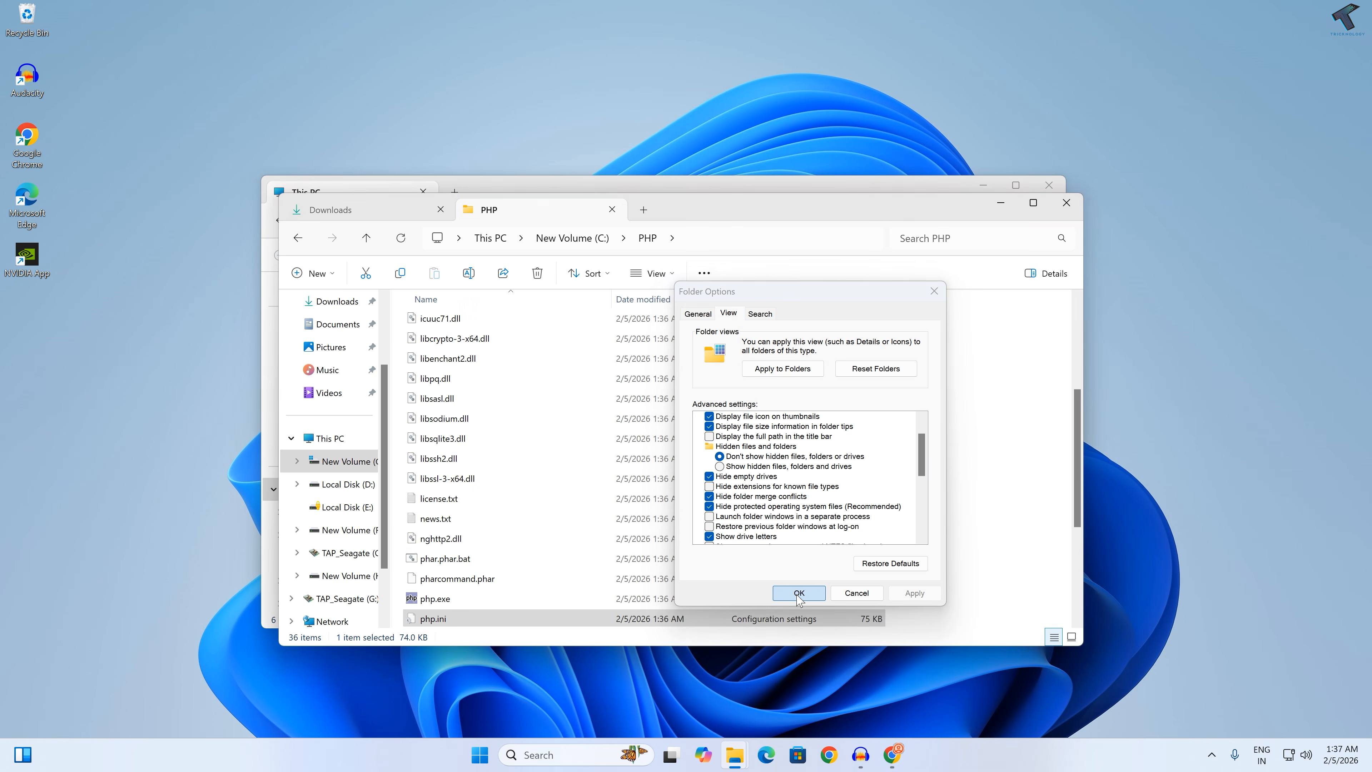
Step: Open the php.ini file from the PHP folder in Notepad and move its window clear of the desktop icons
scroll(541, 514, down, 4)
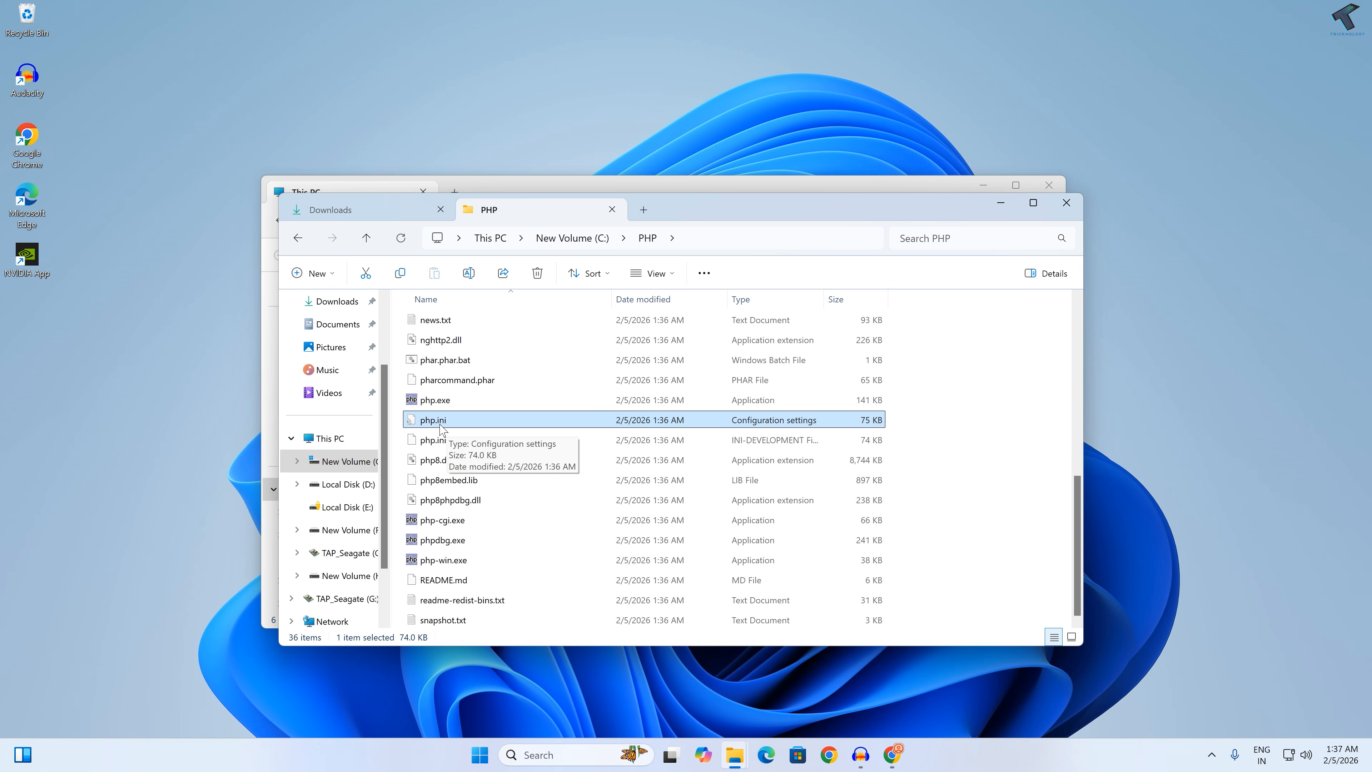
right_click(453, 426)
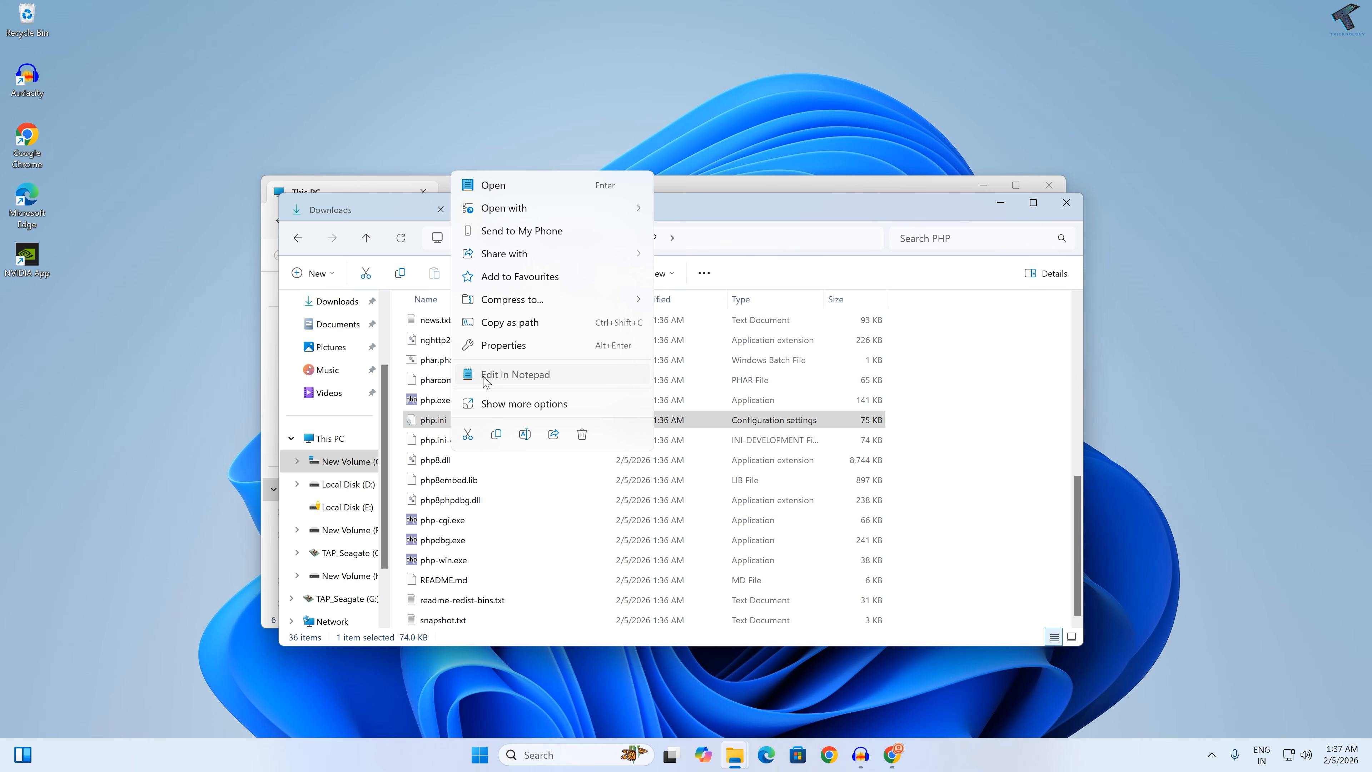
click(505, 375)
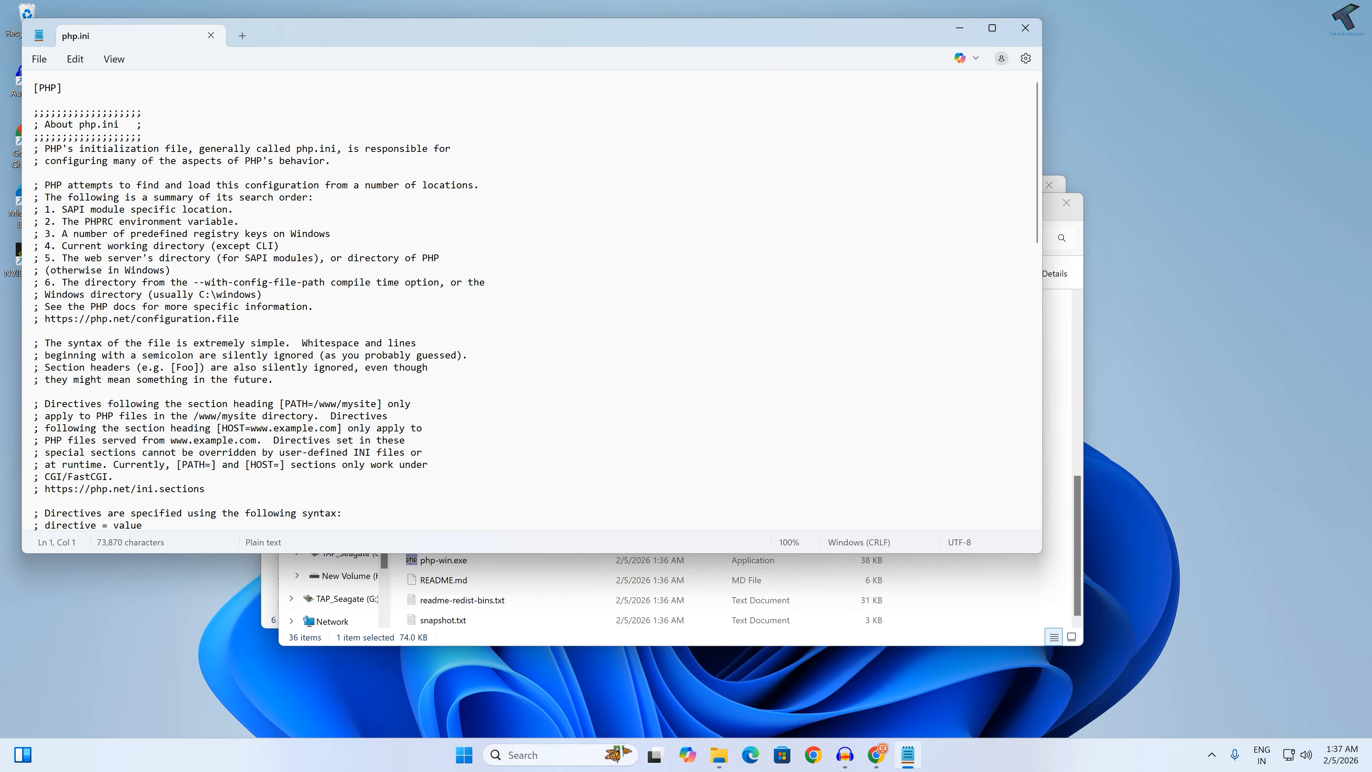
drag(432, 51, 723, 123)
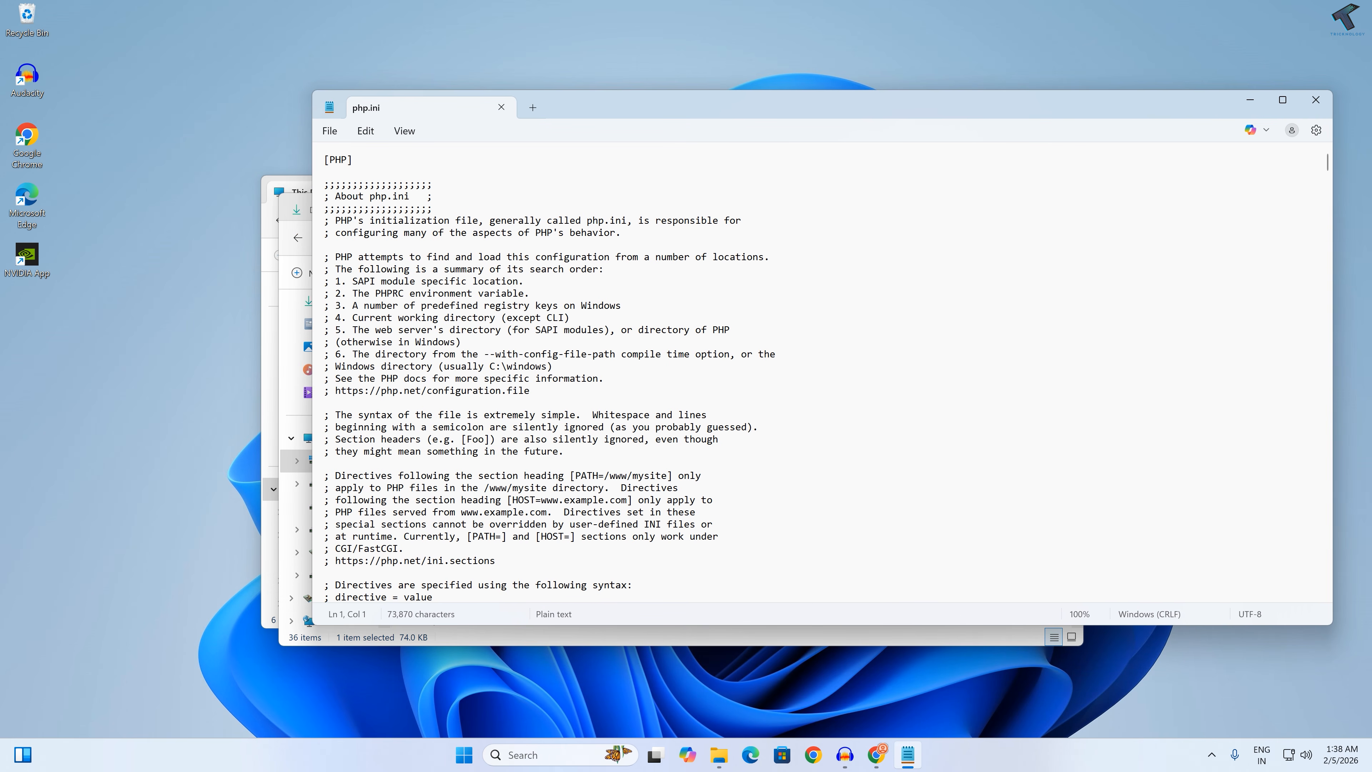
Step: Search php.ini for "extension" and advance through the matches to the extension=fileinfo line under Dynamic Extensions
key(ctrl+f)
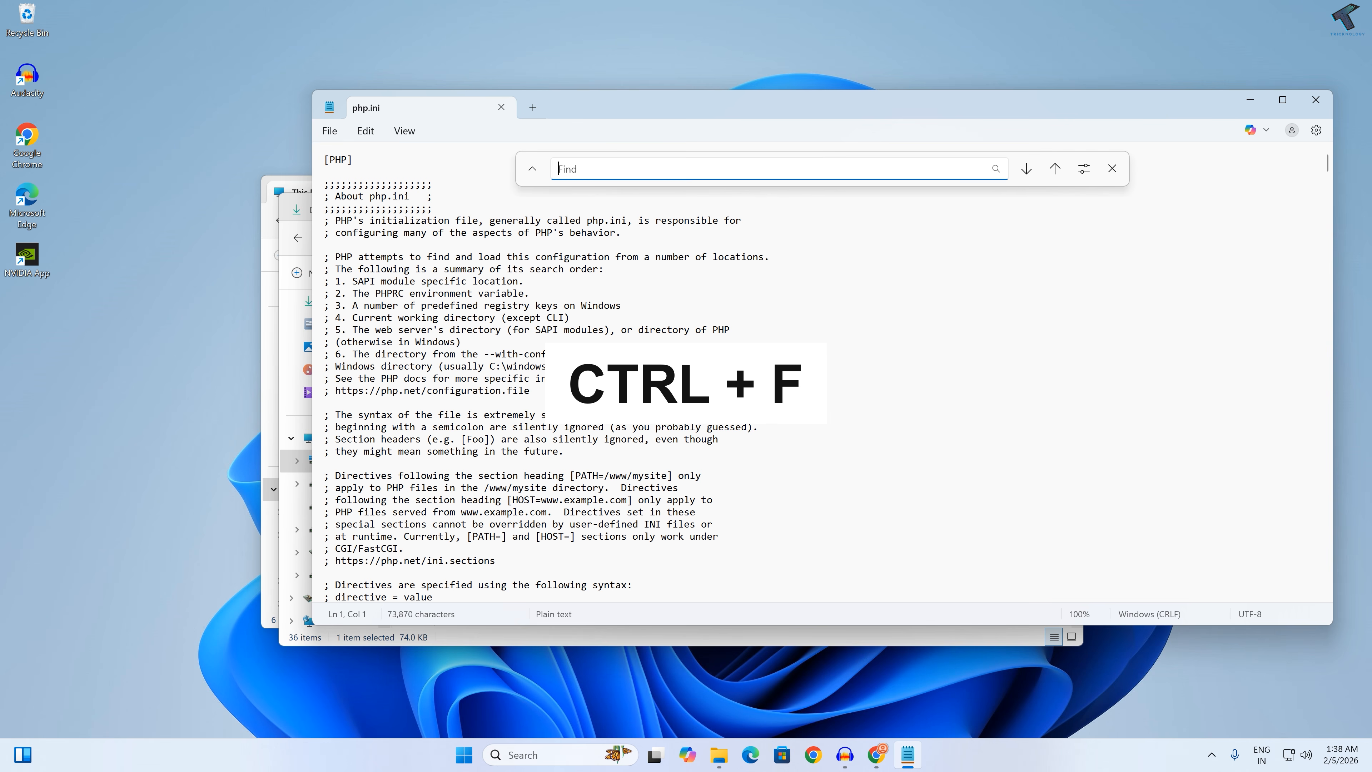
click(381, 172)
click(370, 131)
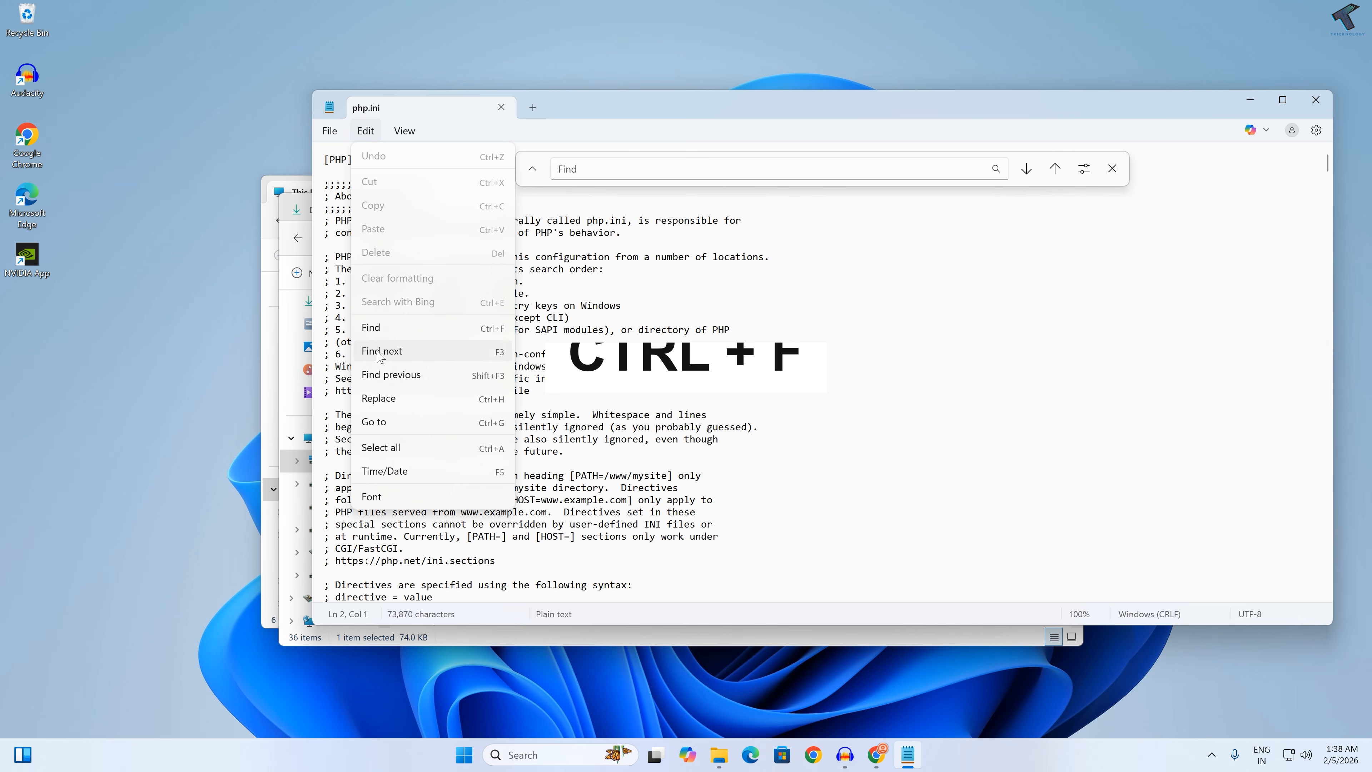
click(380, 329)
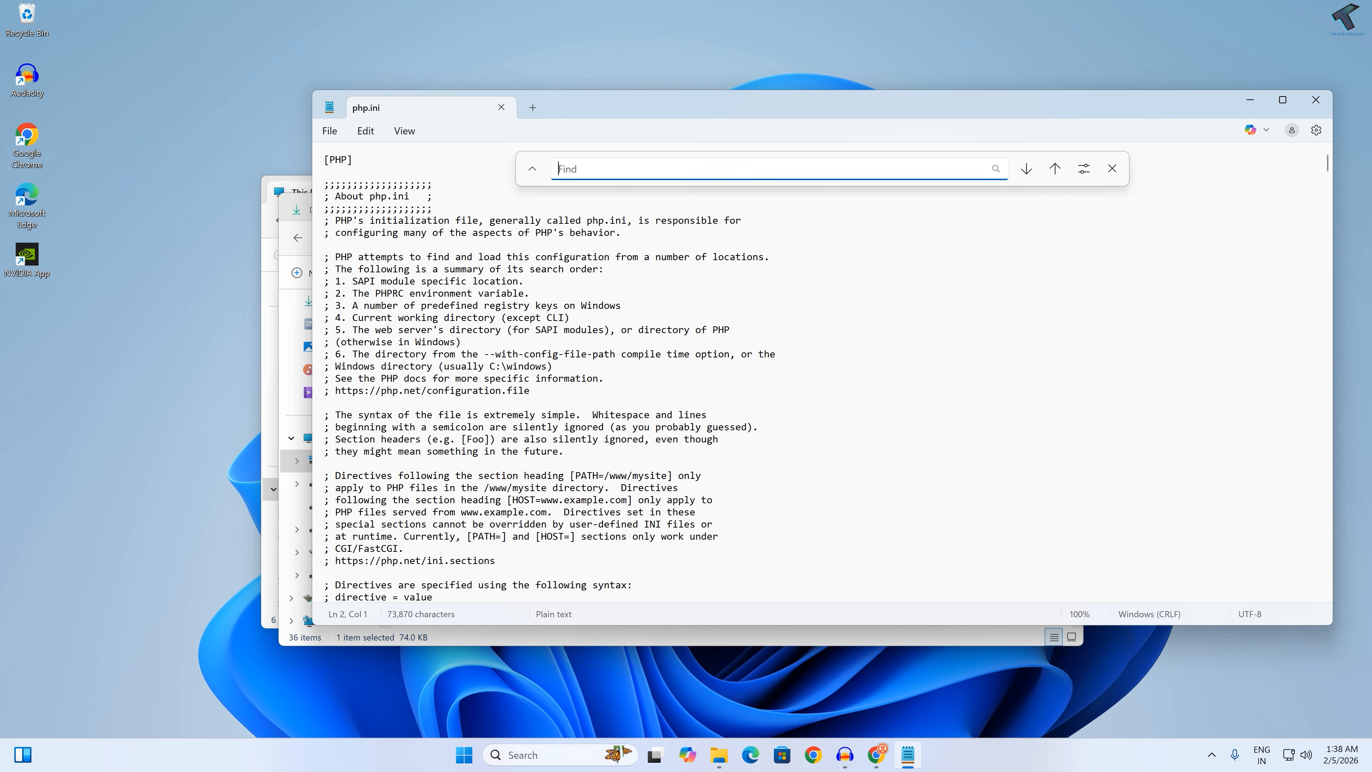
text(extension)
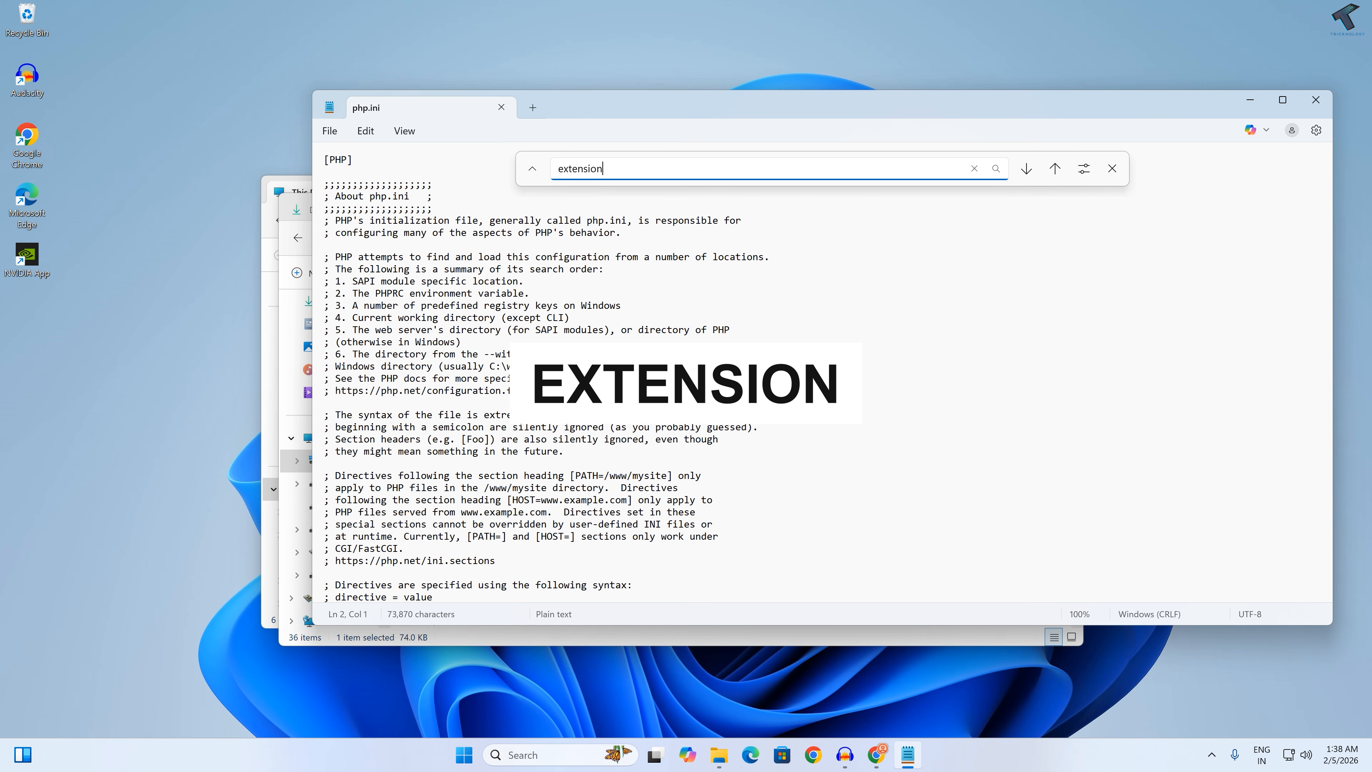
click(1025, 170)
click(1025, 170)
click(1025, 170)
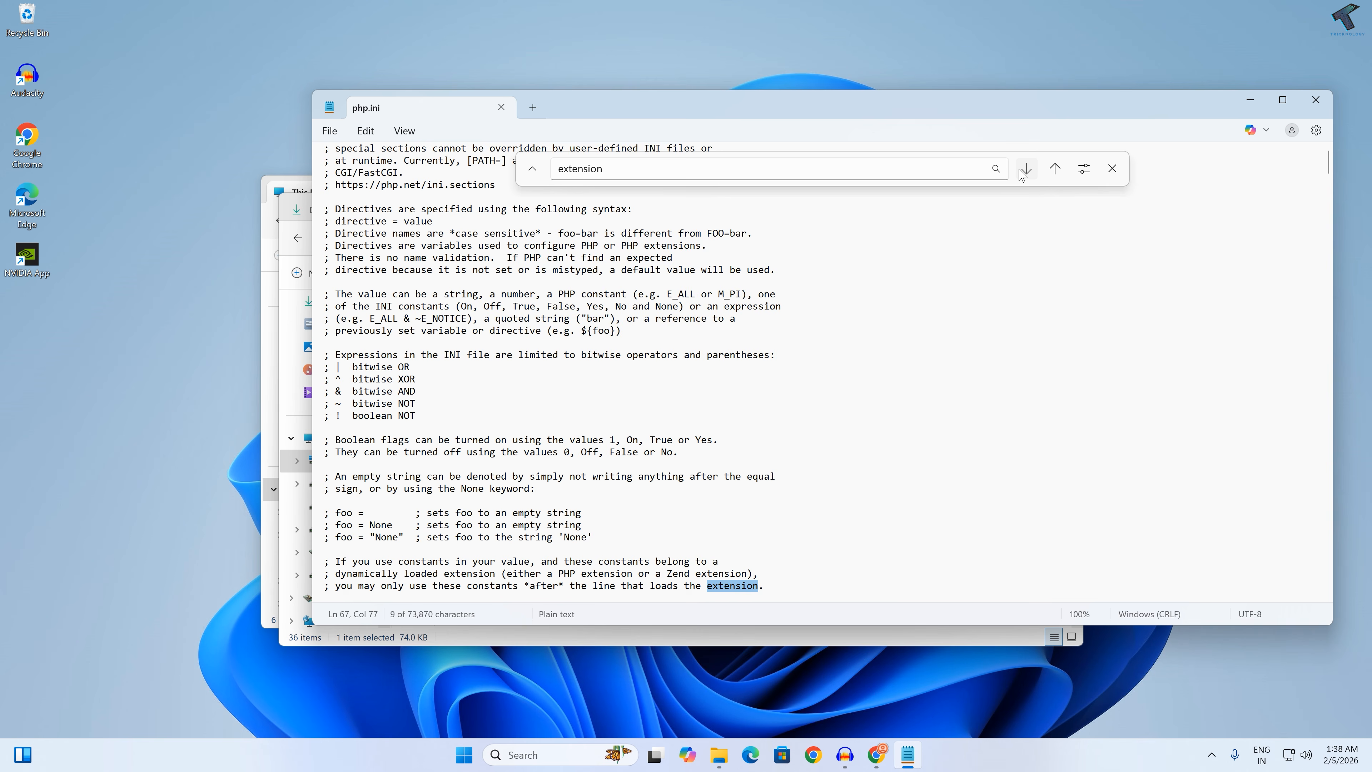
click(1025, 170)
click(1025, 170)
click(1025, 170)
click(1025, 171)
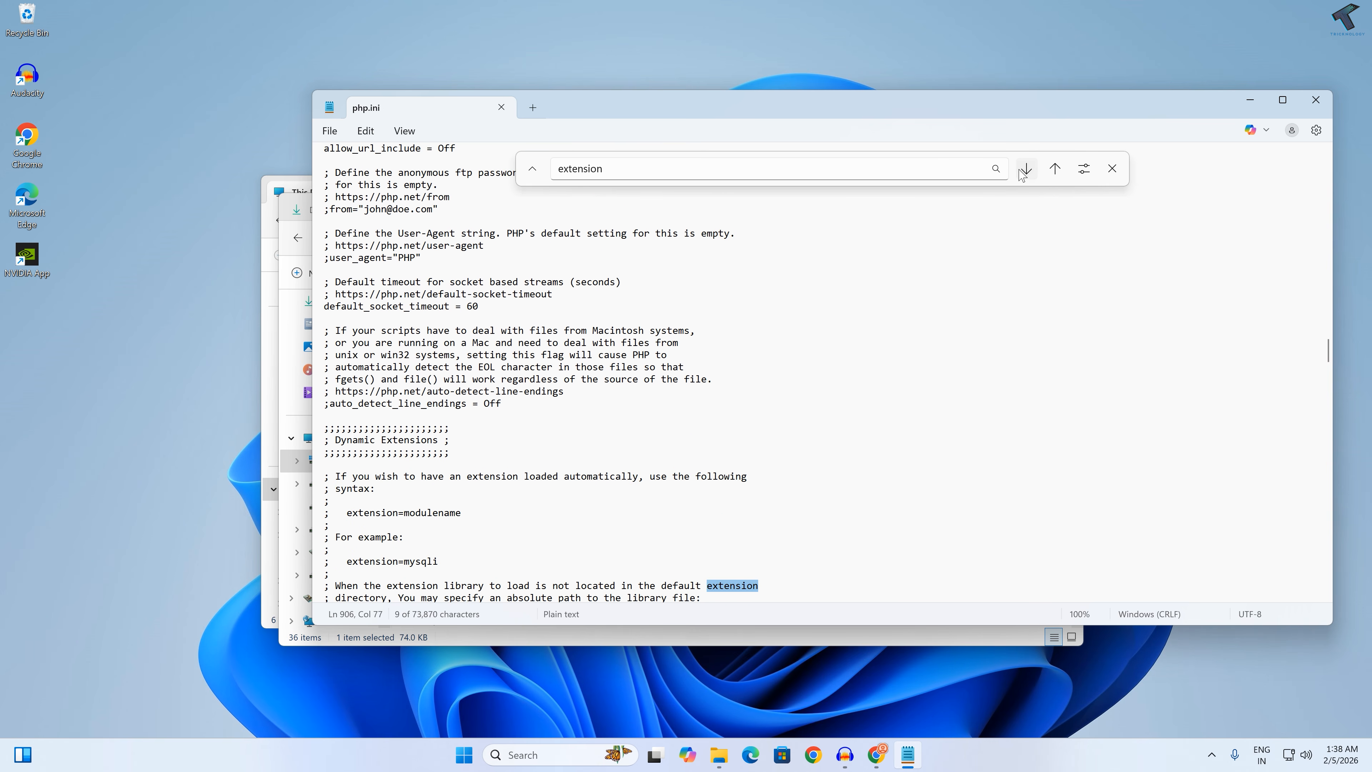
click(1024, 171)
click(1025, 170)
click(1025, 170)
click(1025, 170)
click(1025, 171)
click(1025, 170)
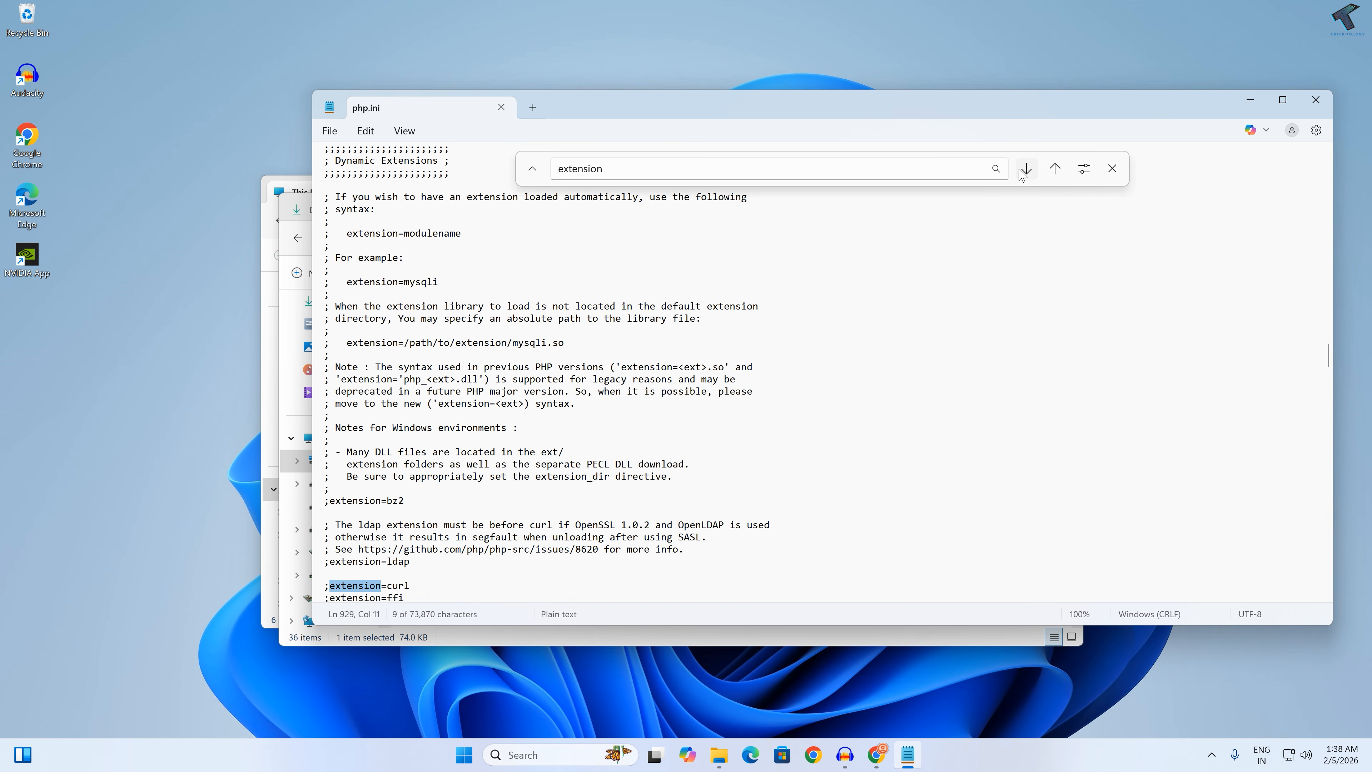
click(1024, 170)
click(1025, 170)
click(1024, 170)
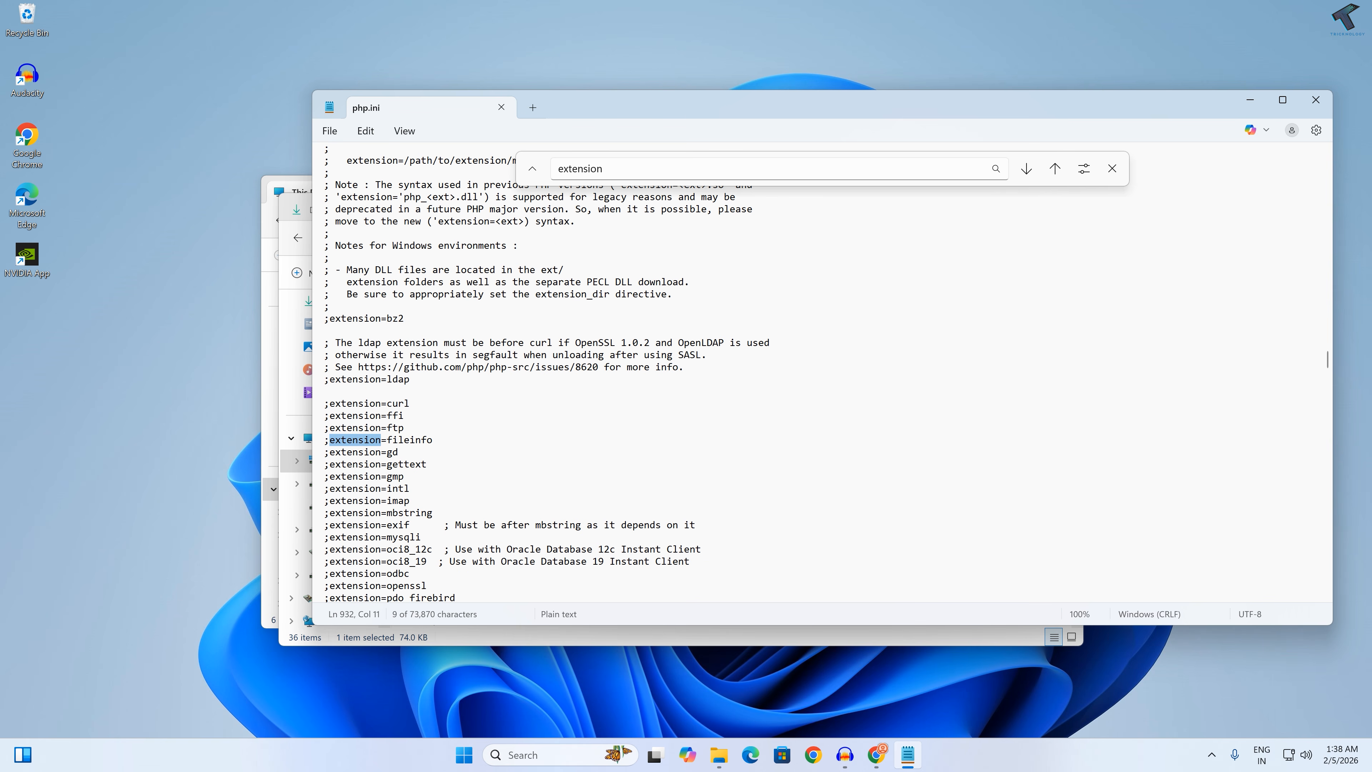
Step: Enable the fileinfo and mbstring extensions in php.ini by removing the semicolon before each line
click(331, 442)
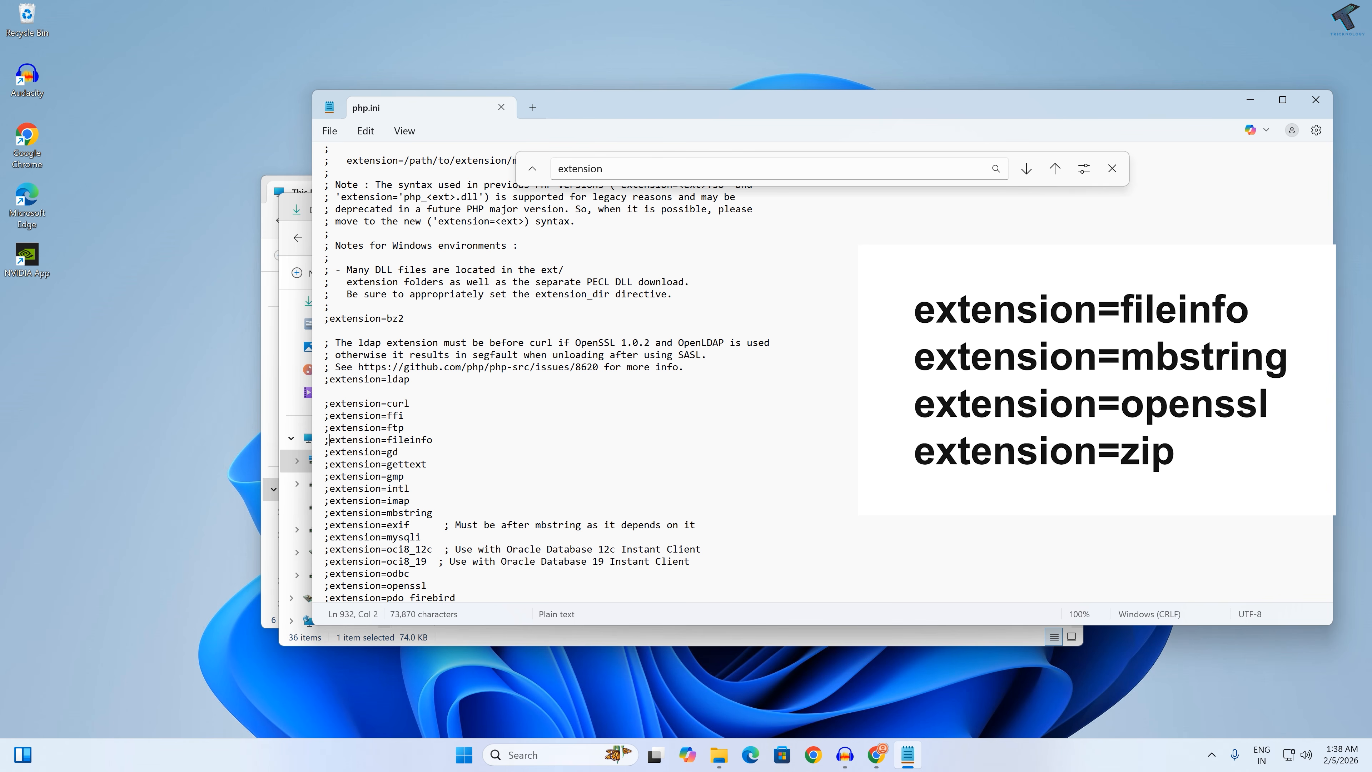
key(shift+Left)
key(Delete)
drag(433, 512, 398, 513)
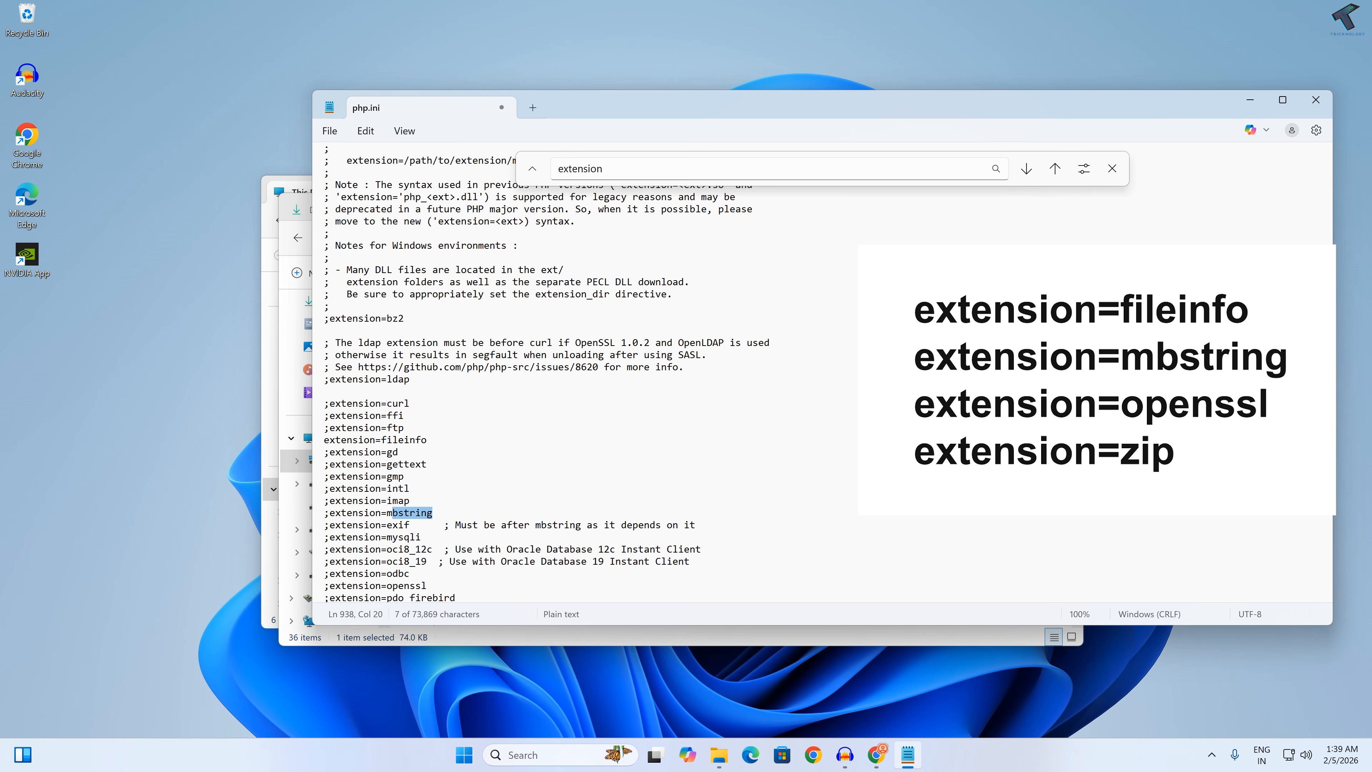
key(Home)
key(Delete)
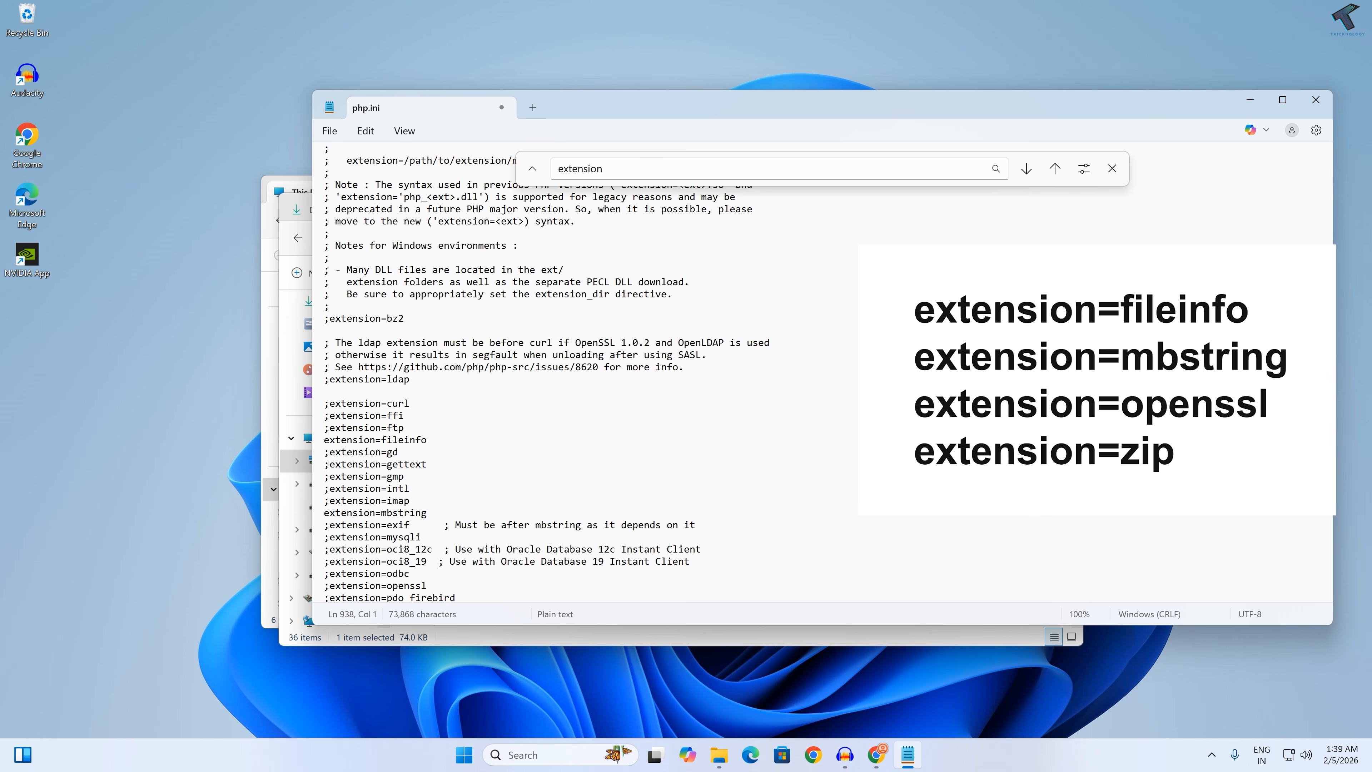
Step: Enable the openssl extension in php.ini by removing the semicolon before its line
scroll(547, 376, down, 1)
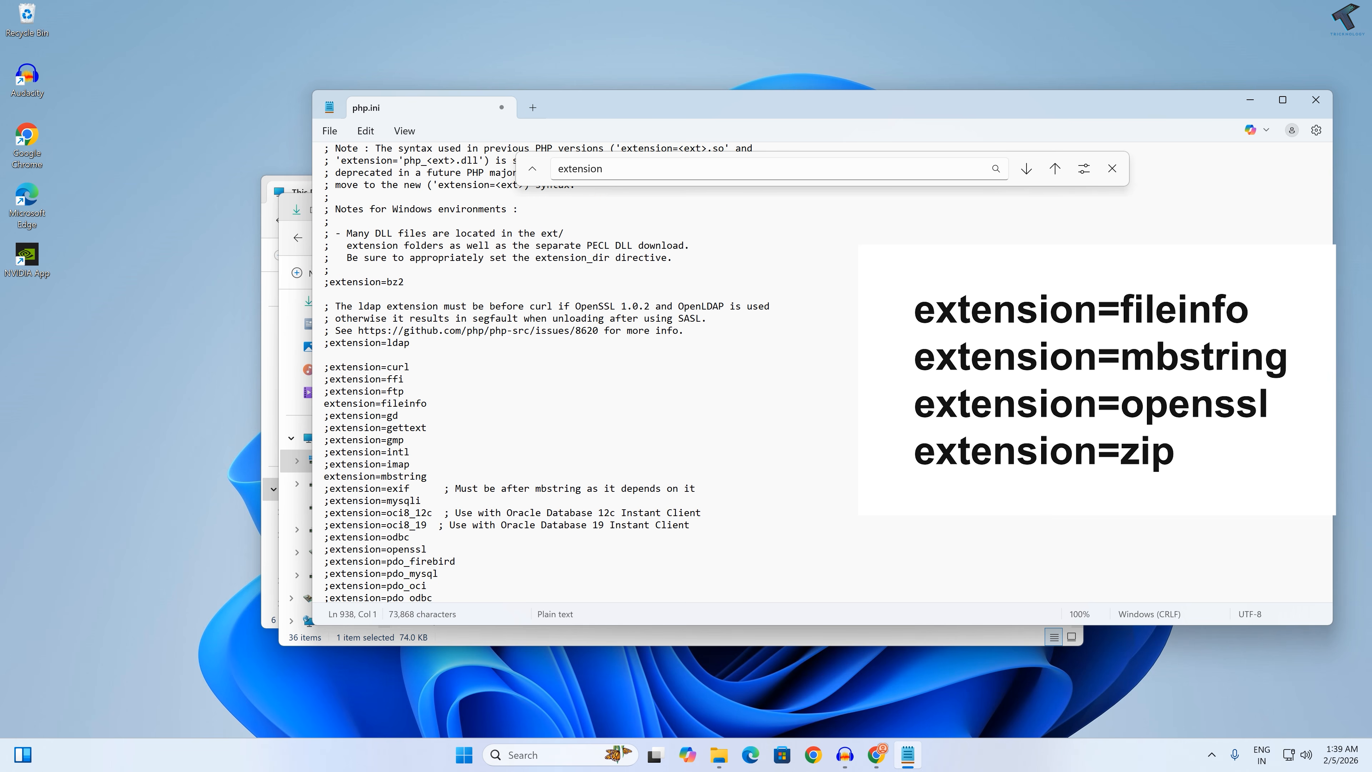
scroll(547, 372, down, 1)
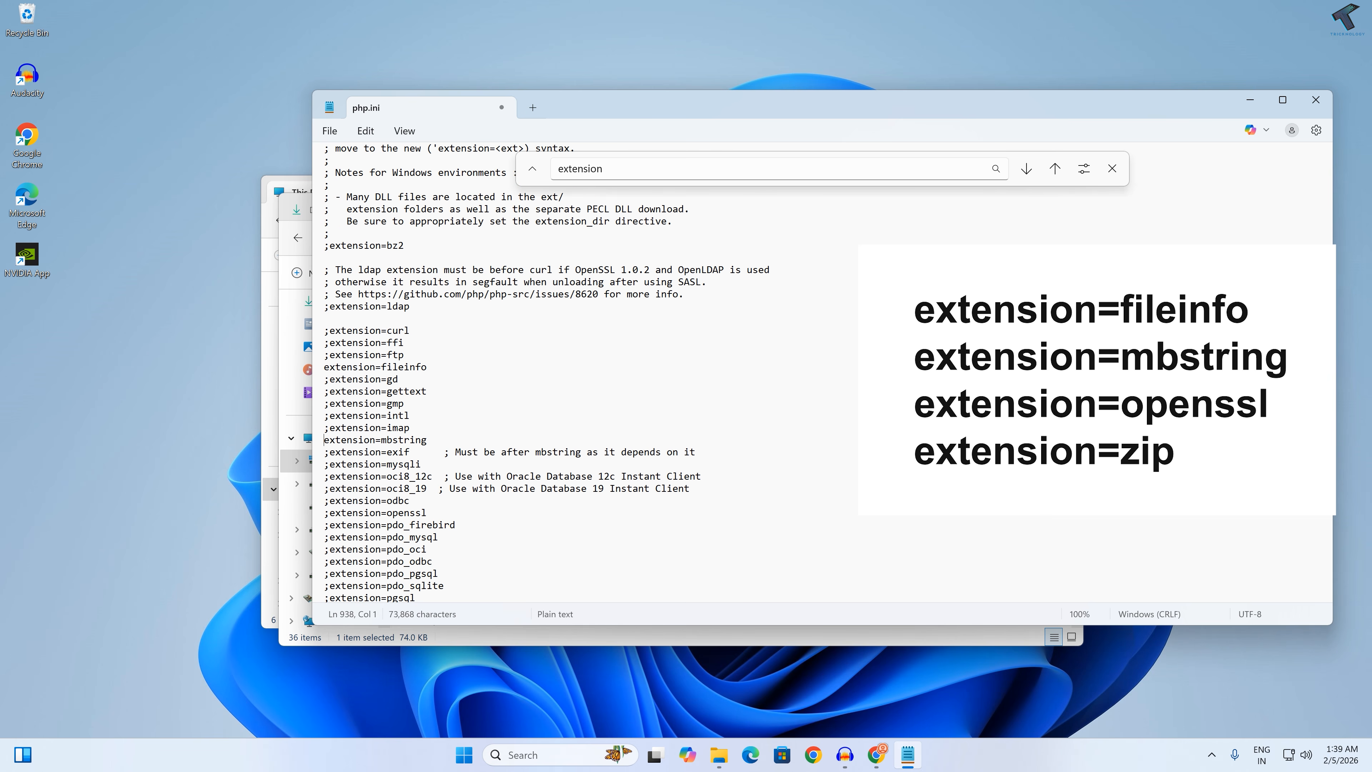
scroll(547, 373, down, 1)
scroll(547, 373, down, 1)
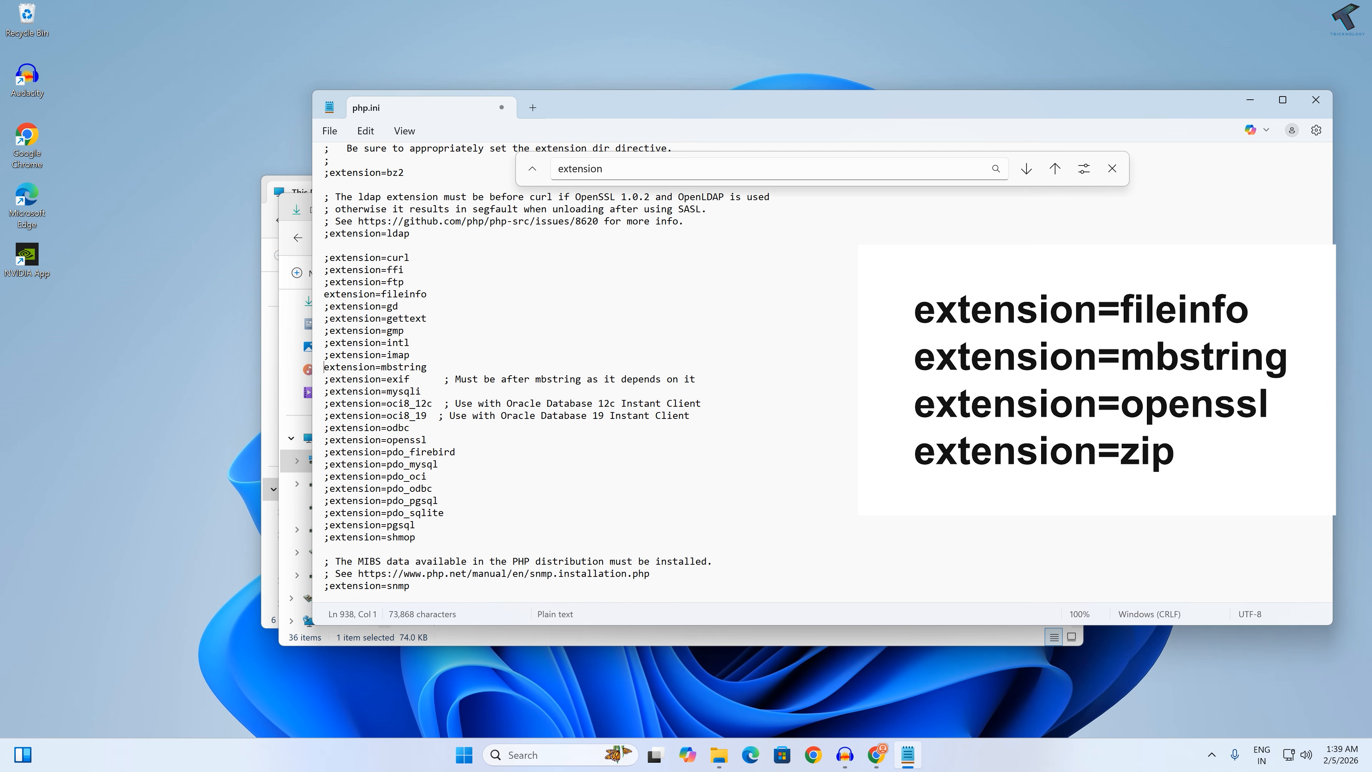
drag(427, 440, 399, 440)
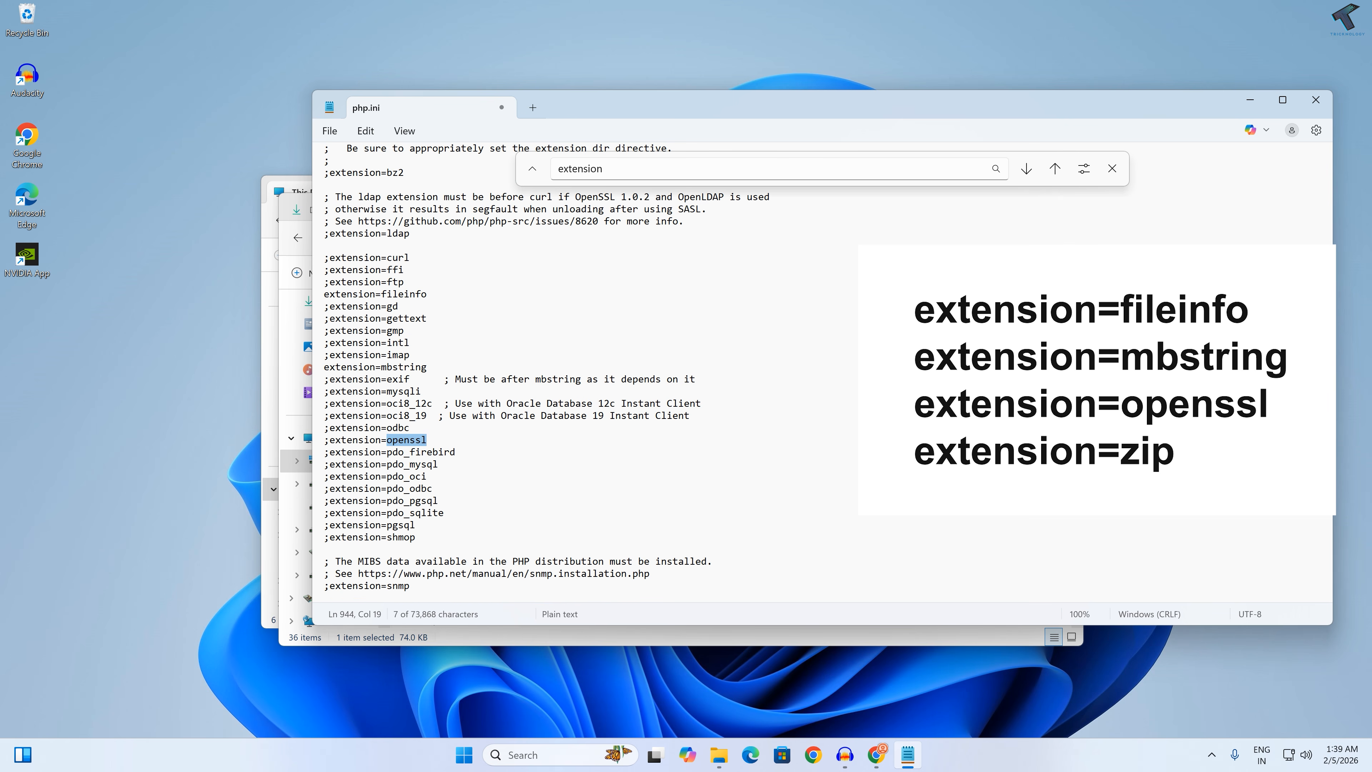
click(330, 440)
key(BackSpace)
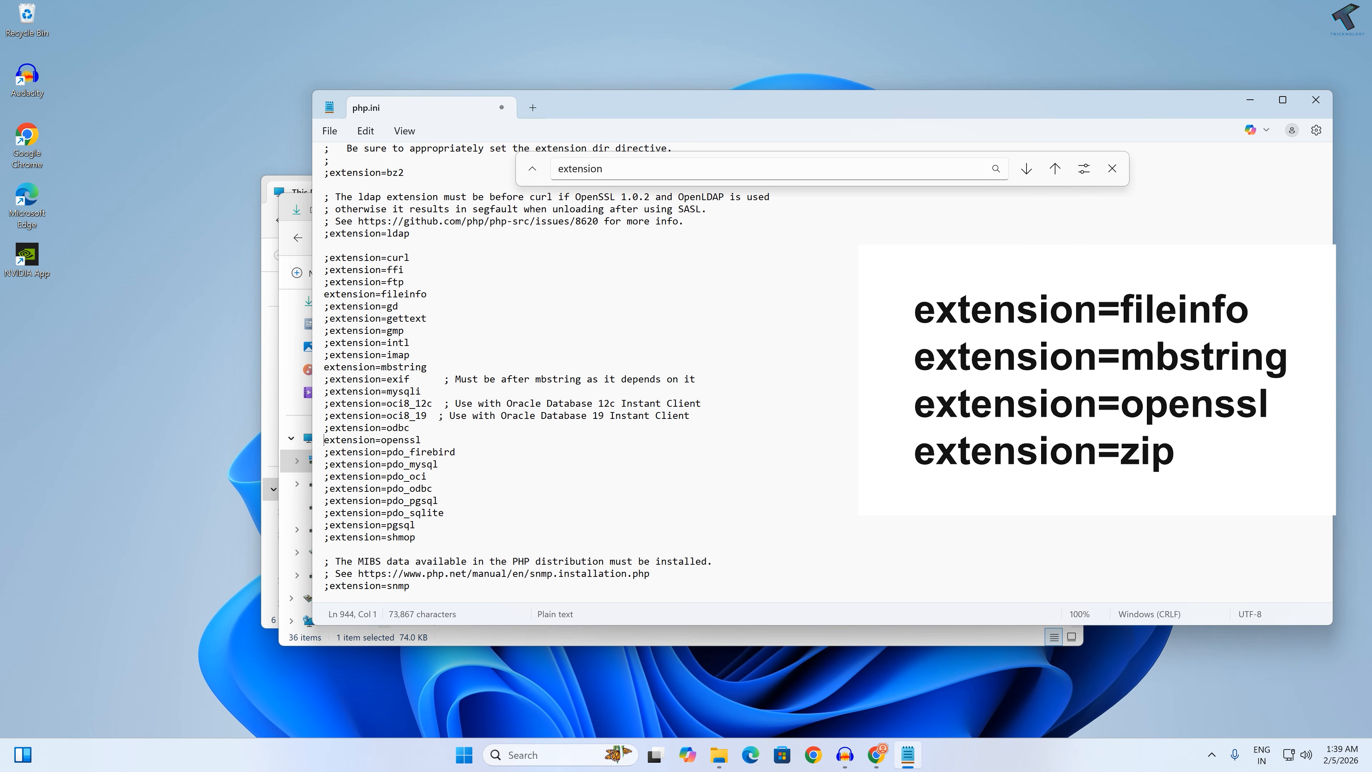
Step: Enable the zip extension in php.ini by removing the semicolon before its line
scroll(546, 372, down, 4)
click(405, 537)
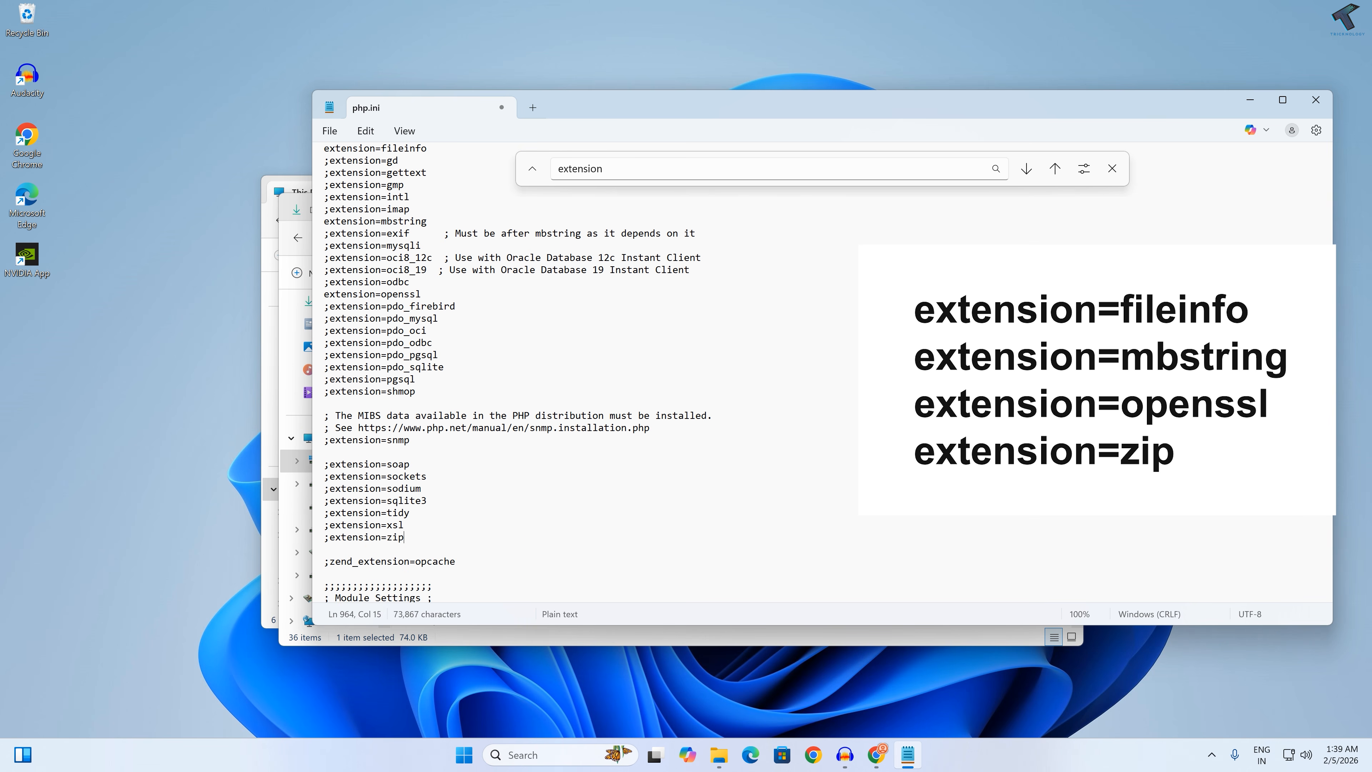
double_click(400, 538)
double_click(327, 538)
key(Delete)
key(End)
Step: Save the changes to php.ini and close Notepad
click(330, 131)
click(378, 273)
key(alt+F4)
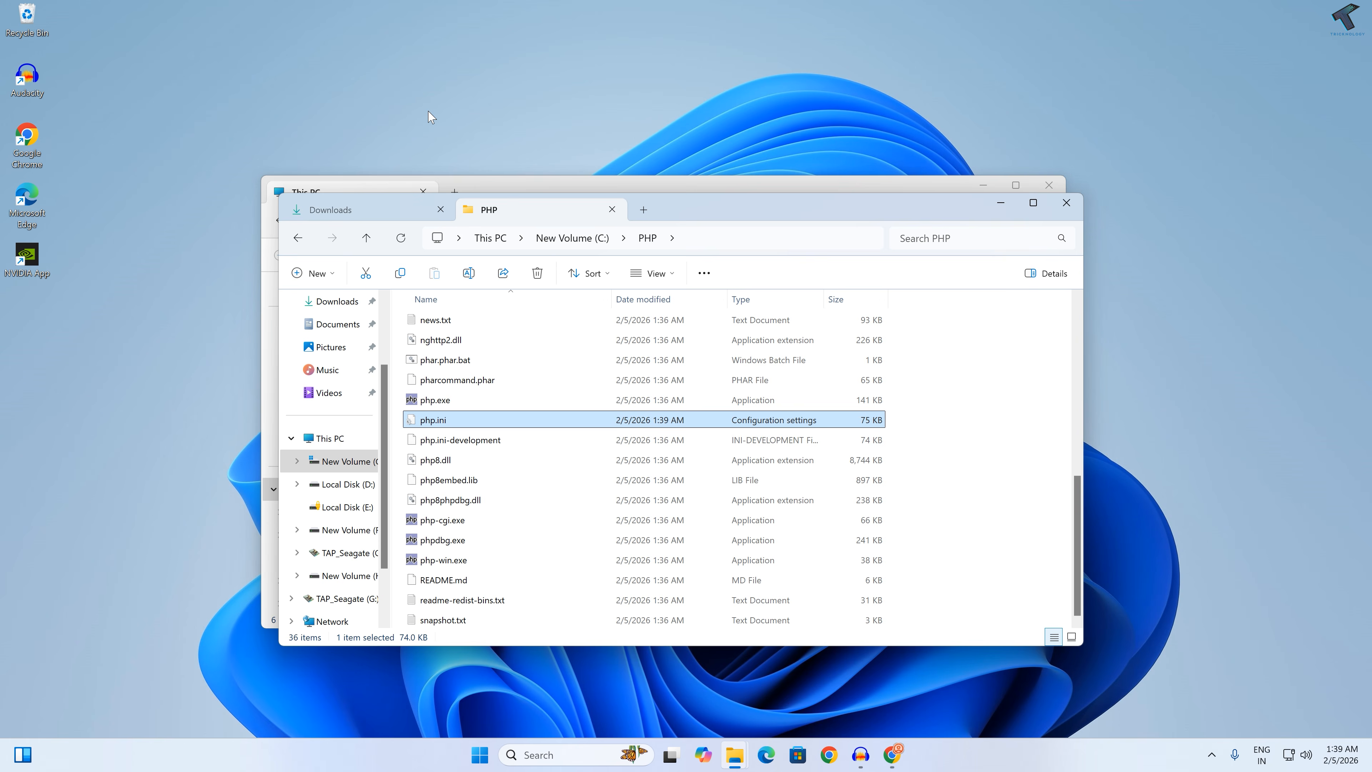
Step: Clear the desktop, switch to Chrome and search Google for "vc++ runtime" in a new tab
key(super+d)
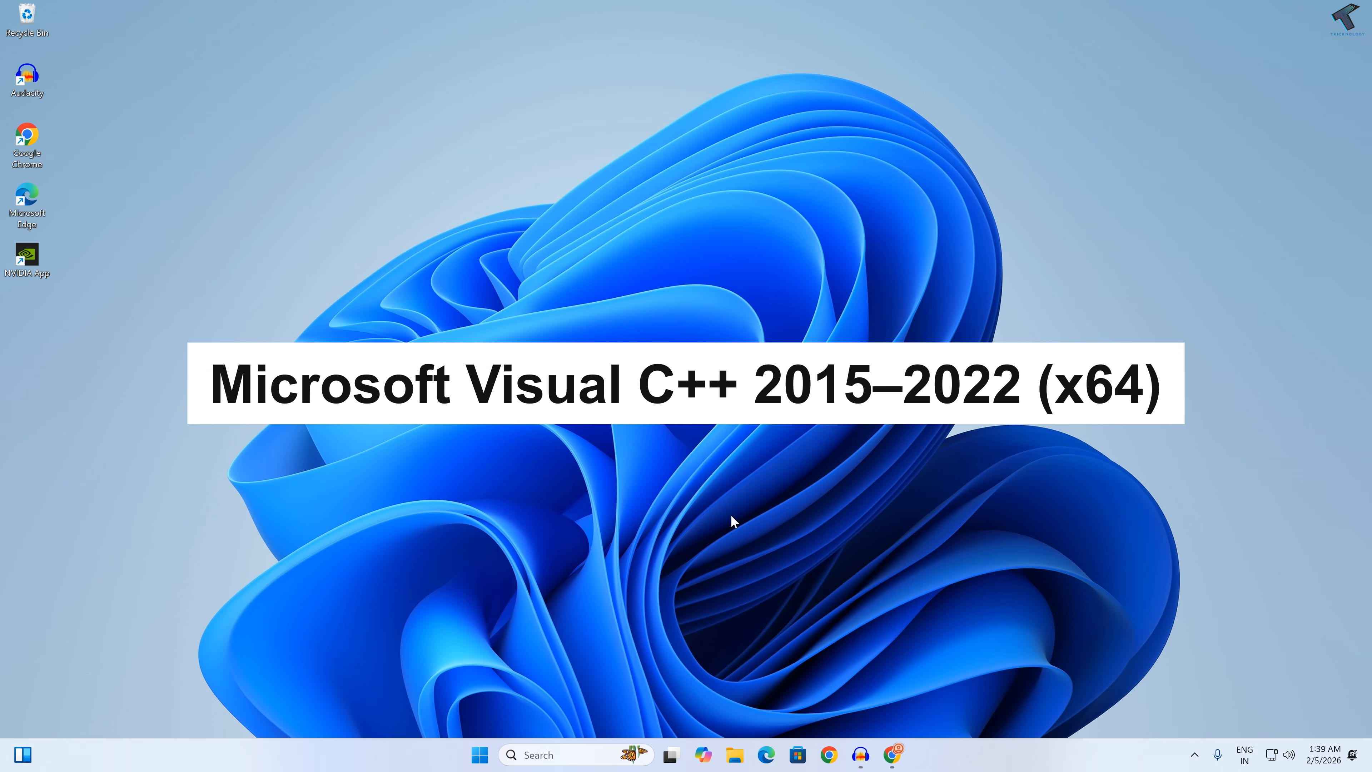
click(893, 755)
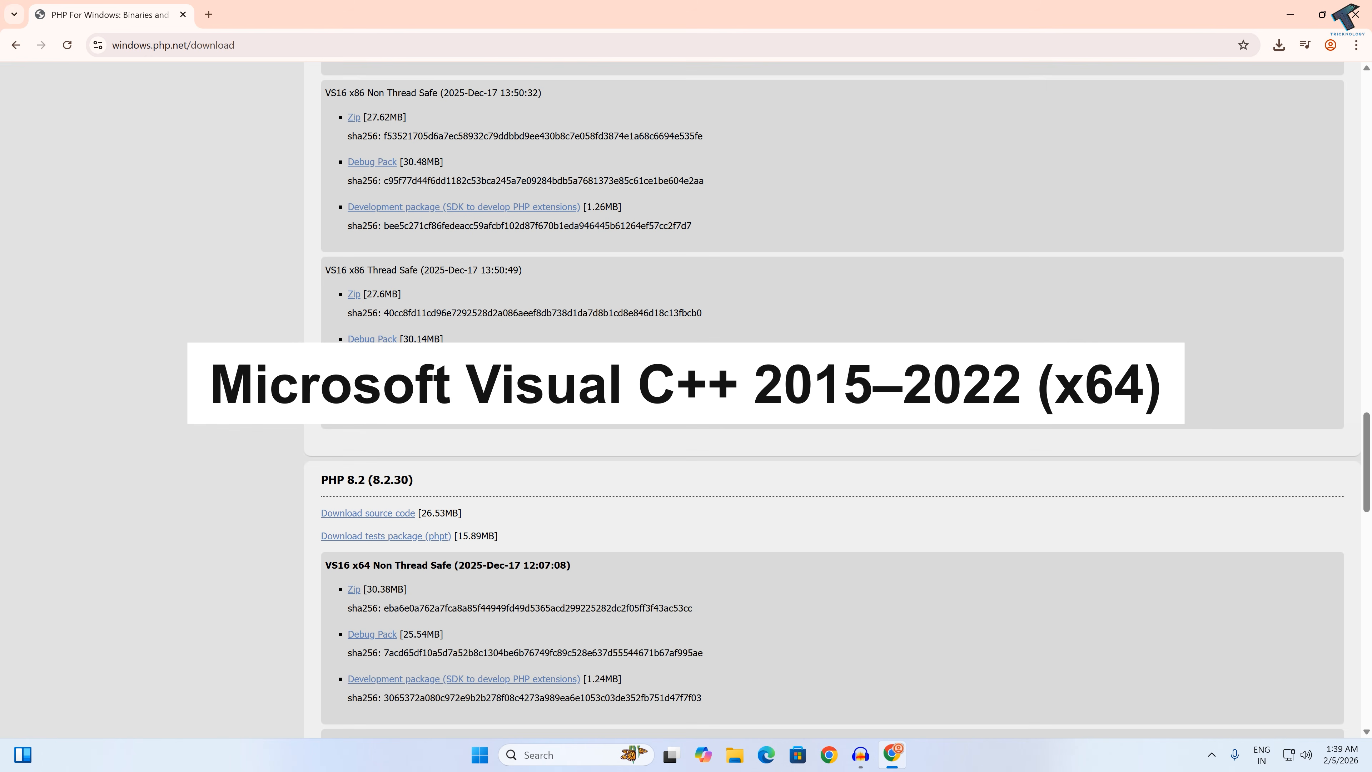
click(208, 5)
text(v)
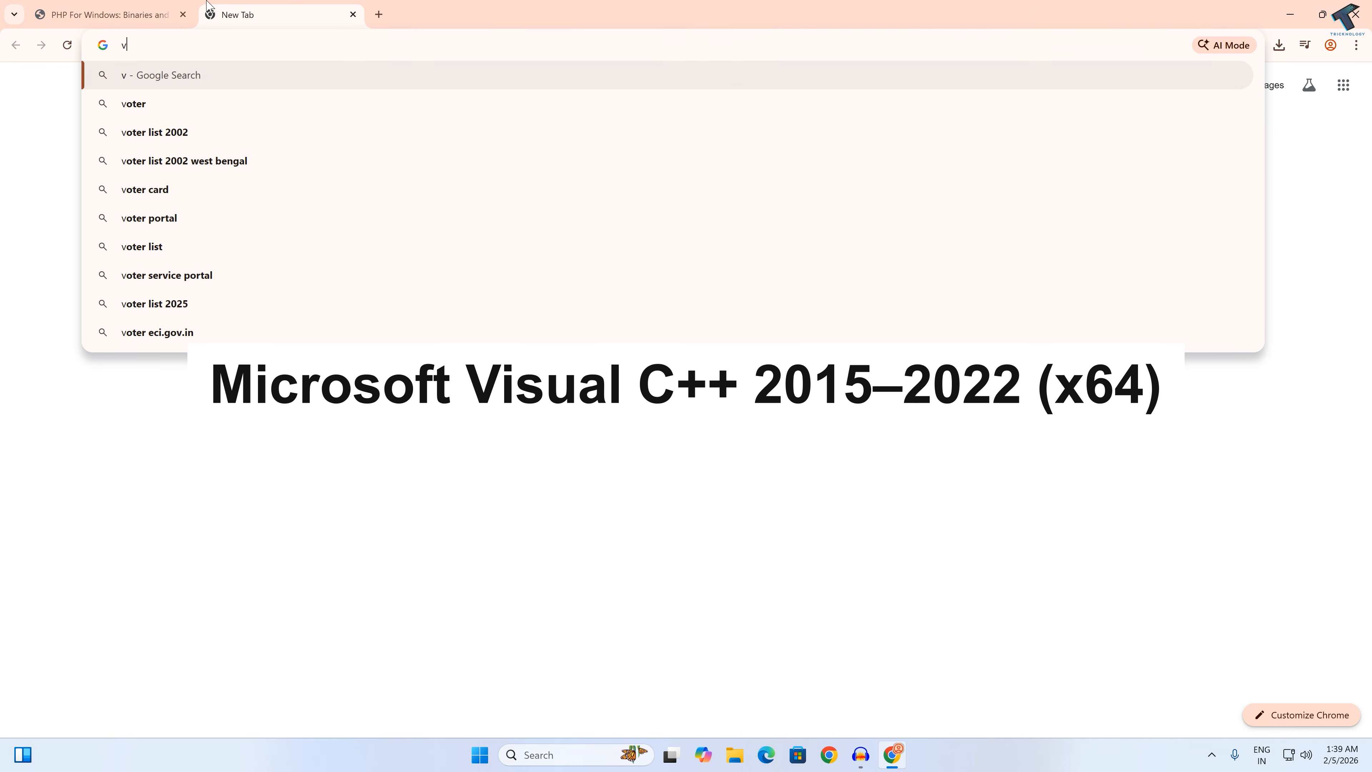
text(c)
text(++ run)
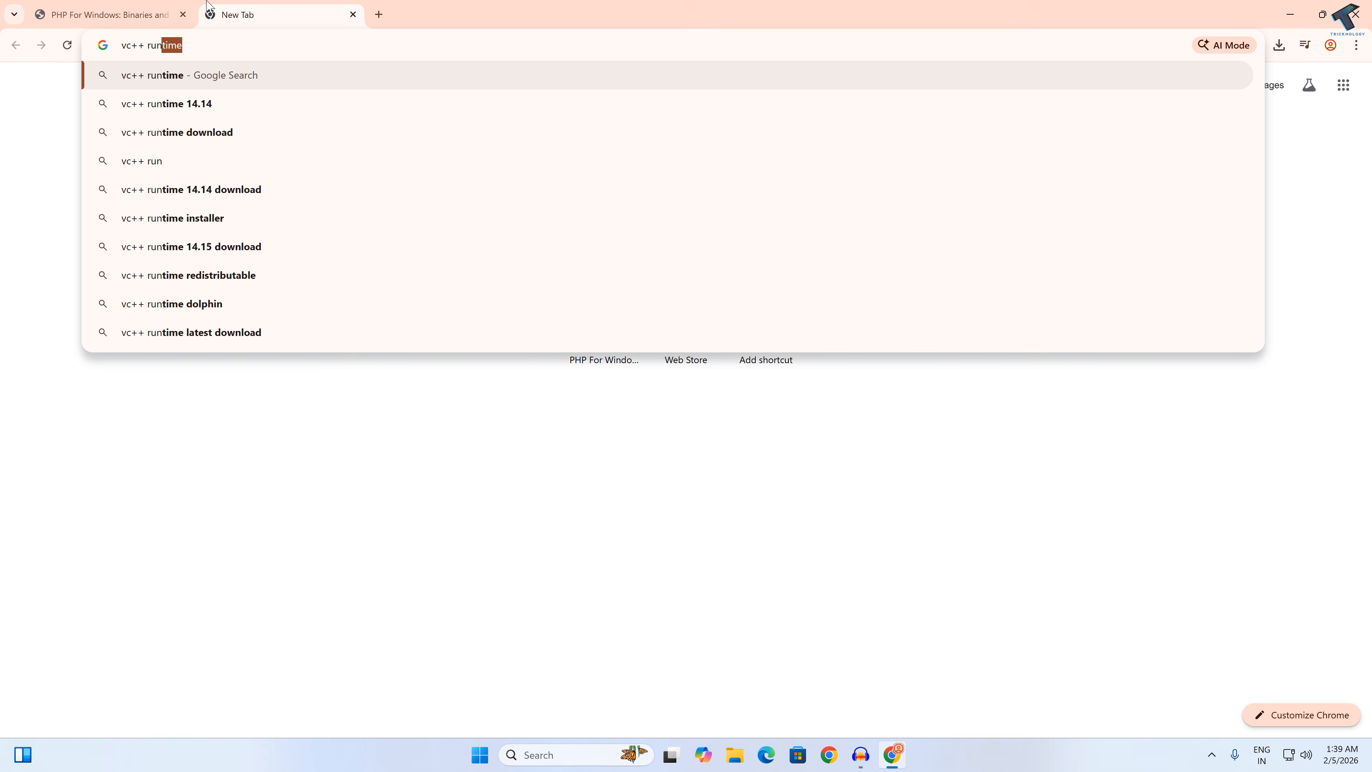
key(Return)
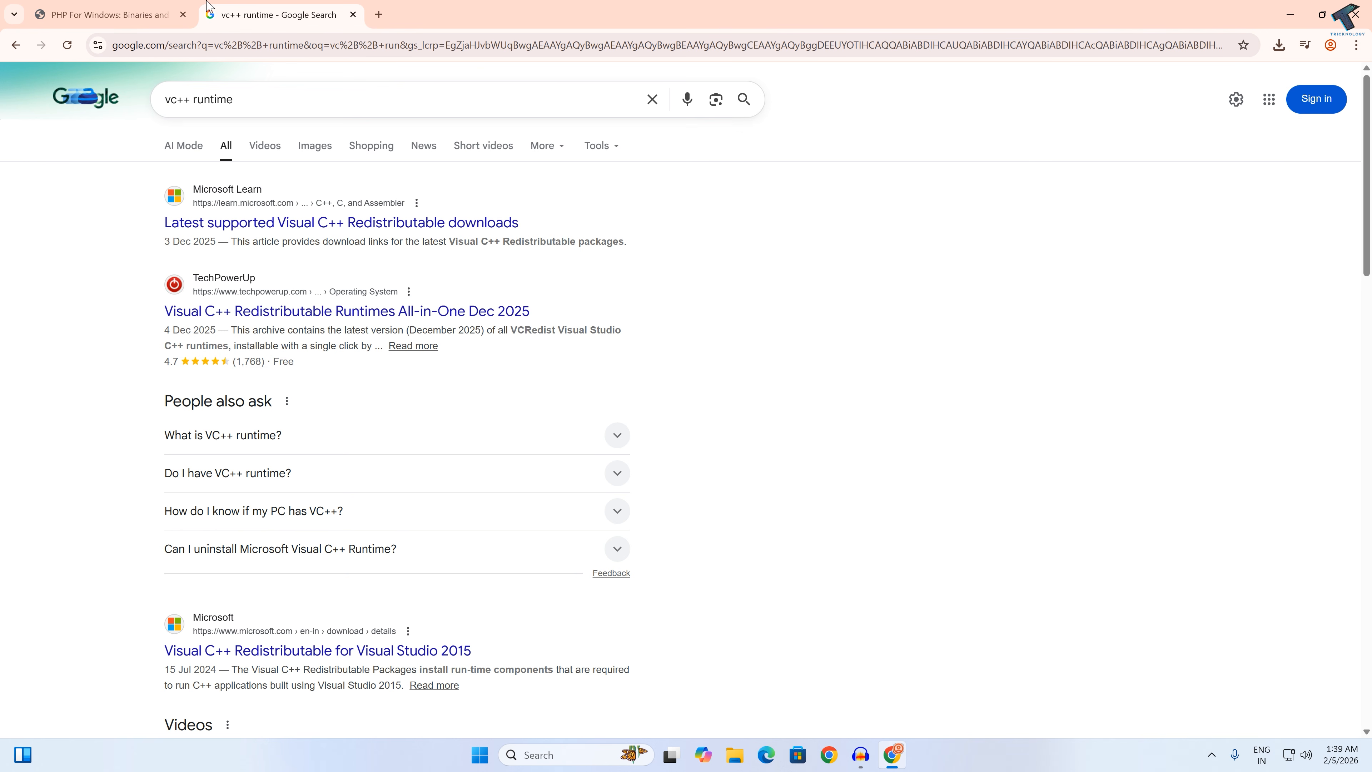
Step: Download the latest supported x64 Visual C++ Redistributable, vc_redist.x64.exe, from the Microsoft Learn downloads page
click(321, 201)
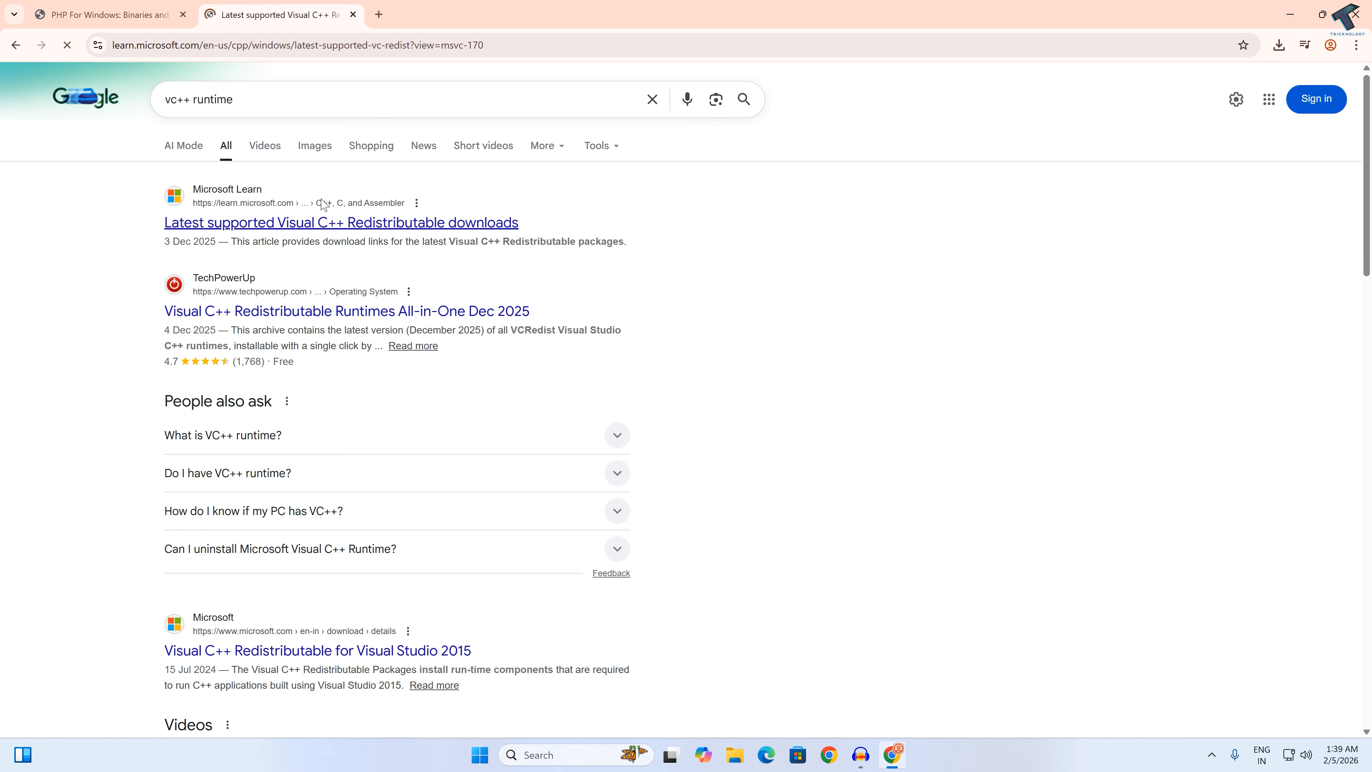
scroll(648, 379, down, 4)
scroll(702, 389, up, 2)
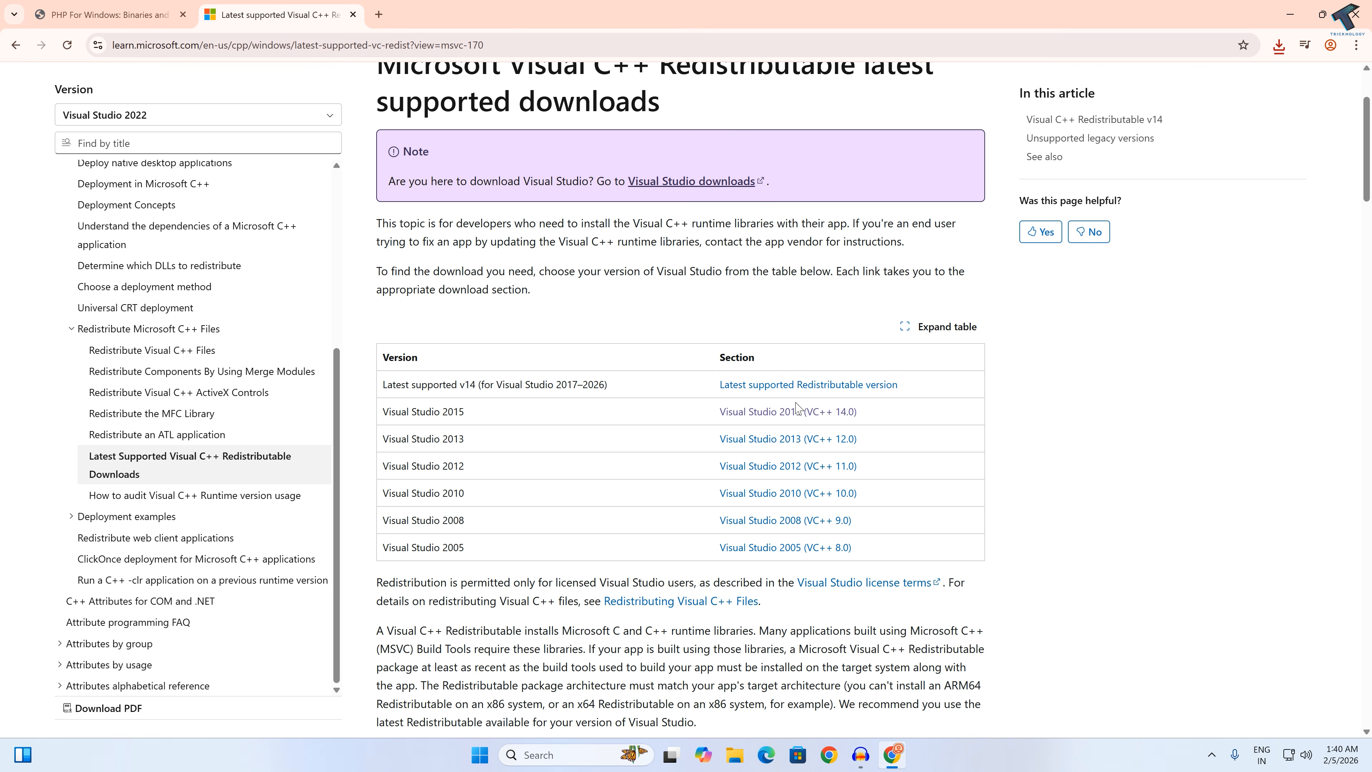
click(778, 396)
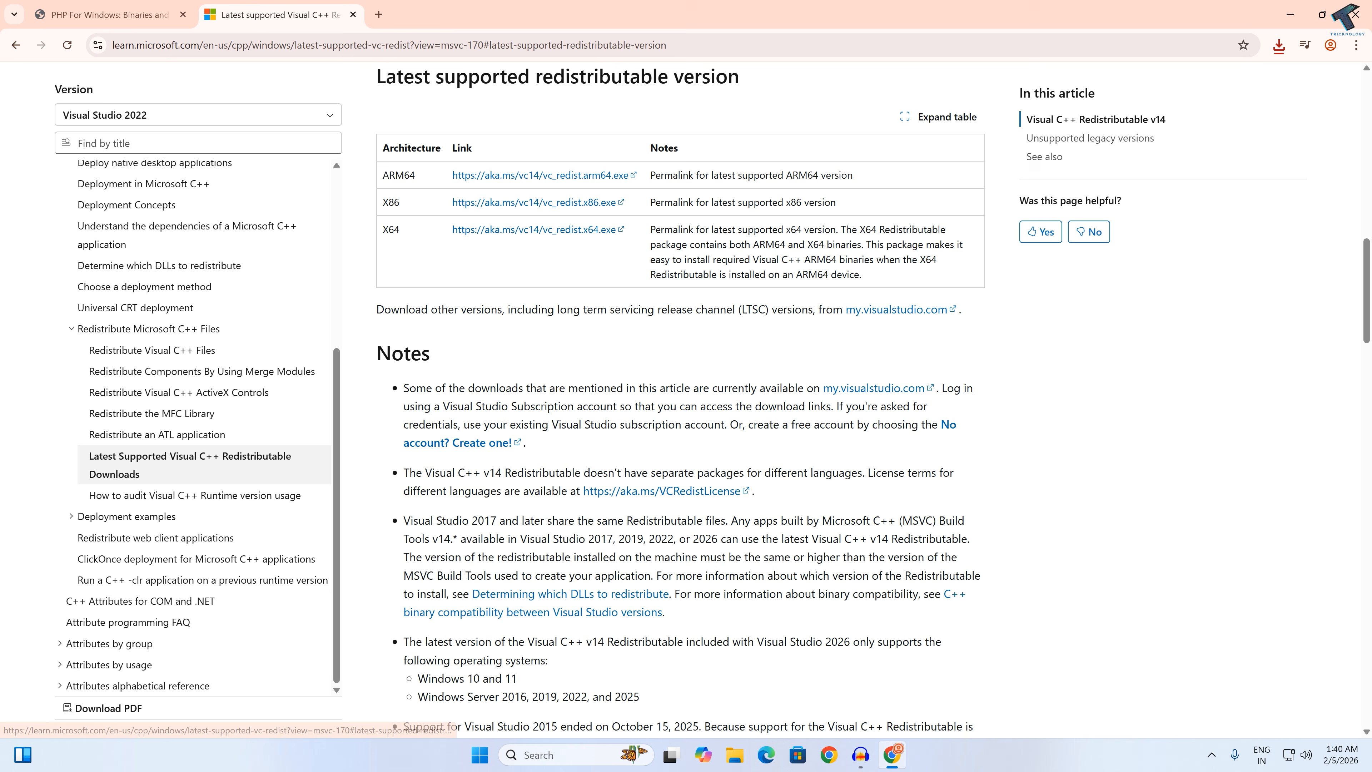
click(502, 232)
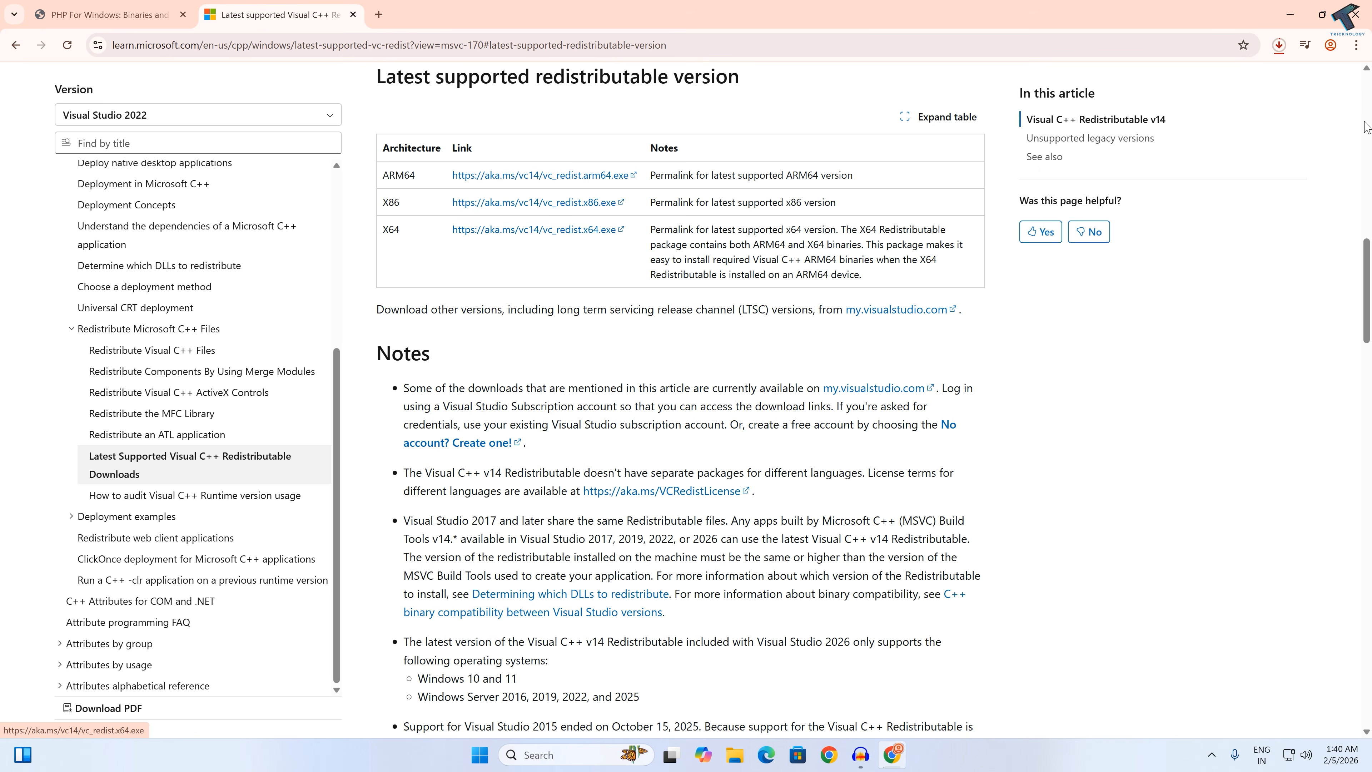
Step: Run the downloaded VC_redist.x64.exe, accept the license terms, install the redistributable and close the setup window
click(1281, 47)
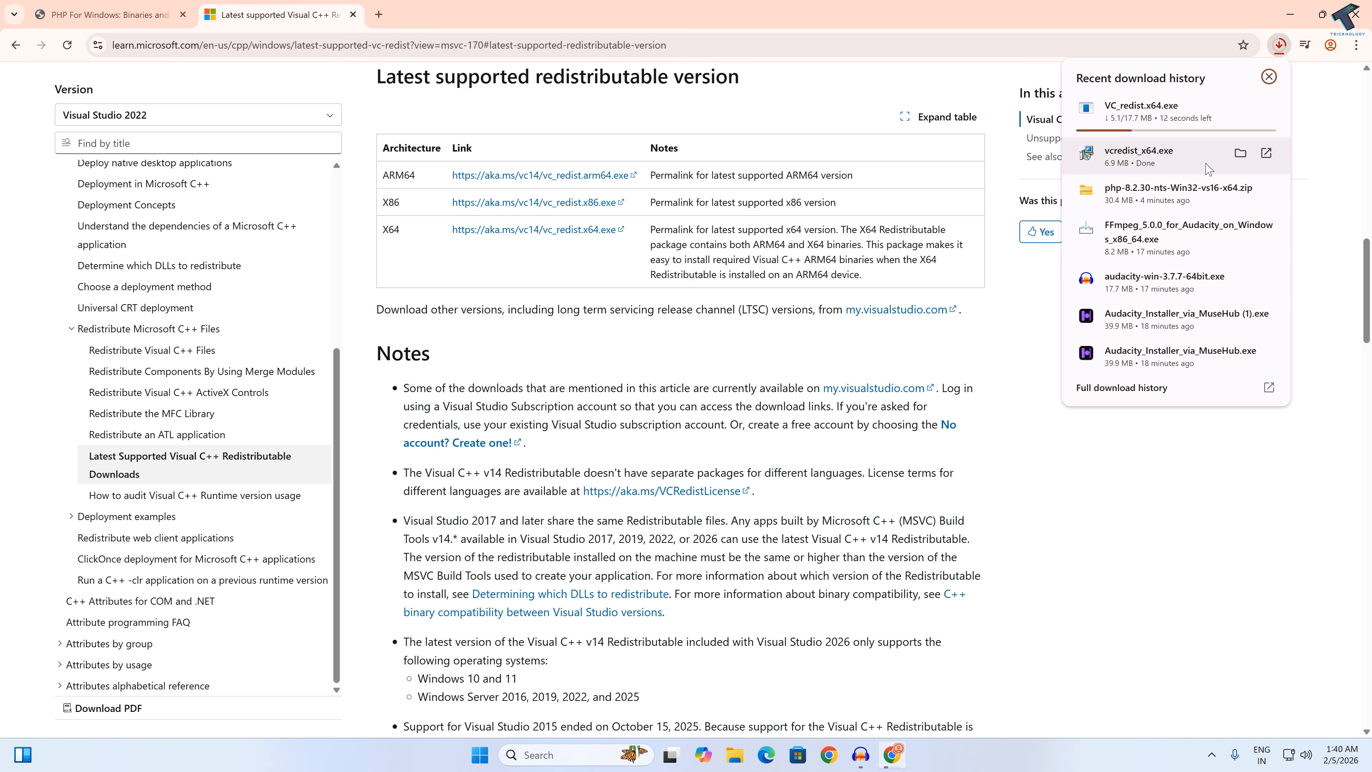
mouse_move(1165, 133)
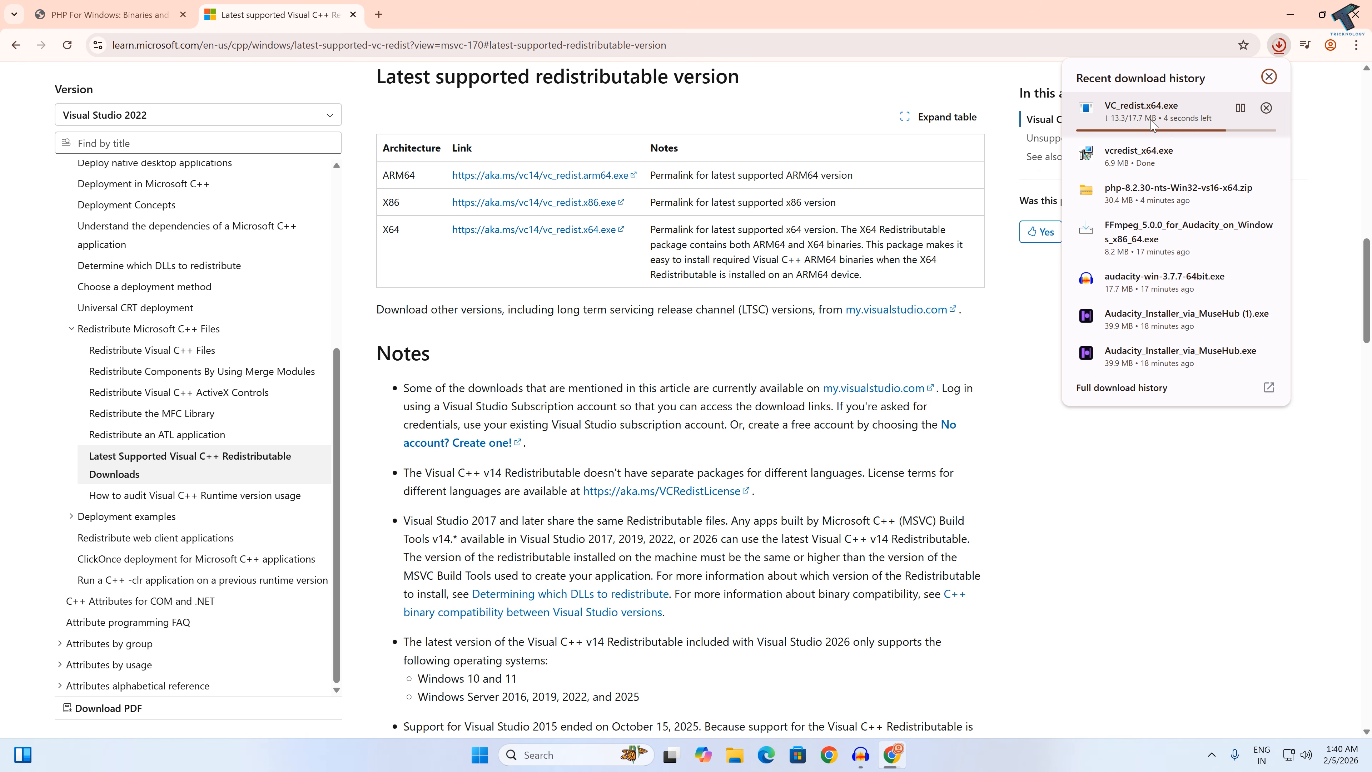
click(1153, 121)
click(614, 432)
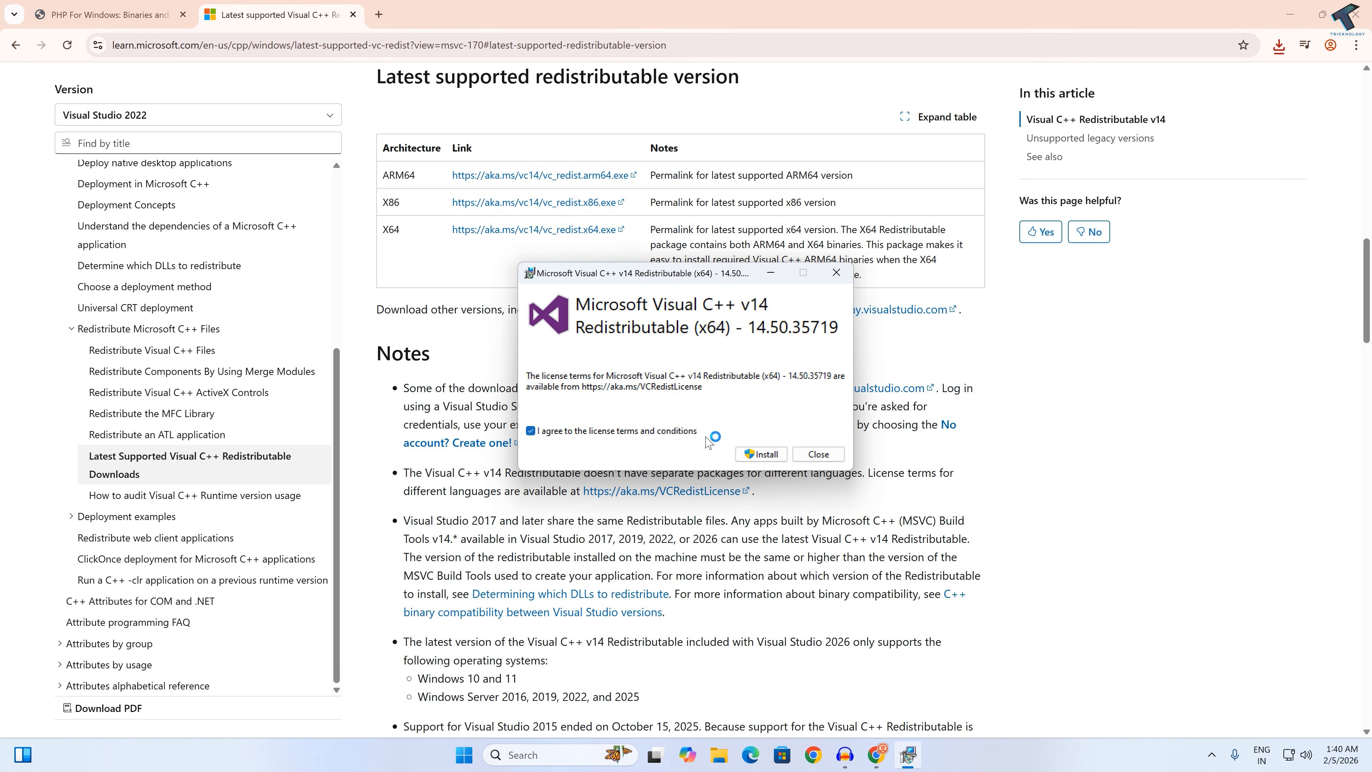
click(755, 454)
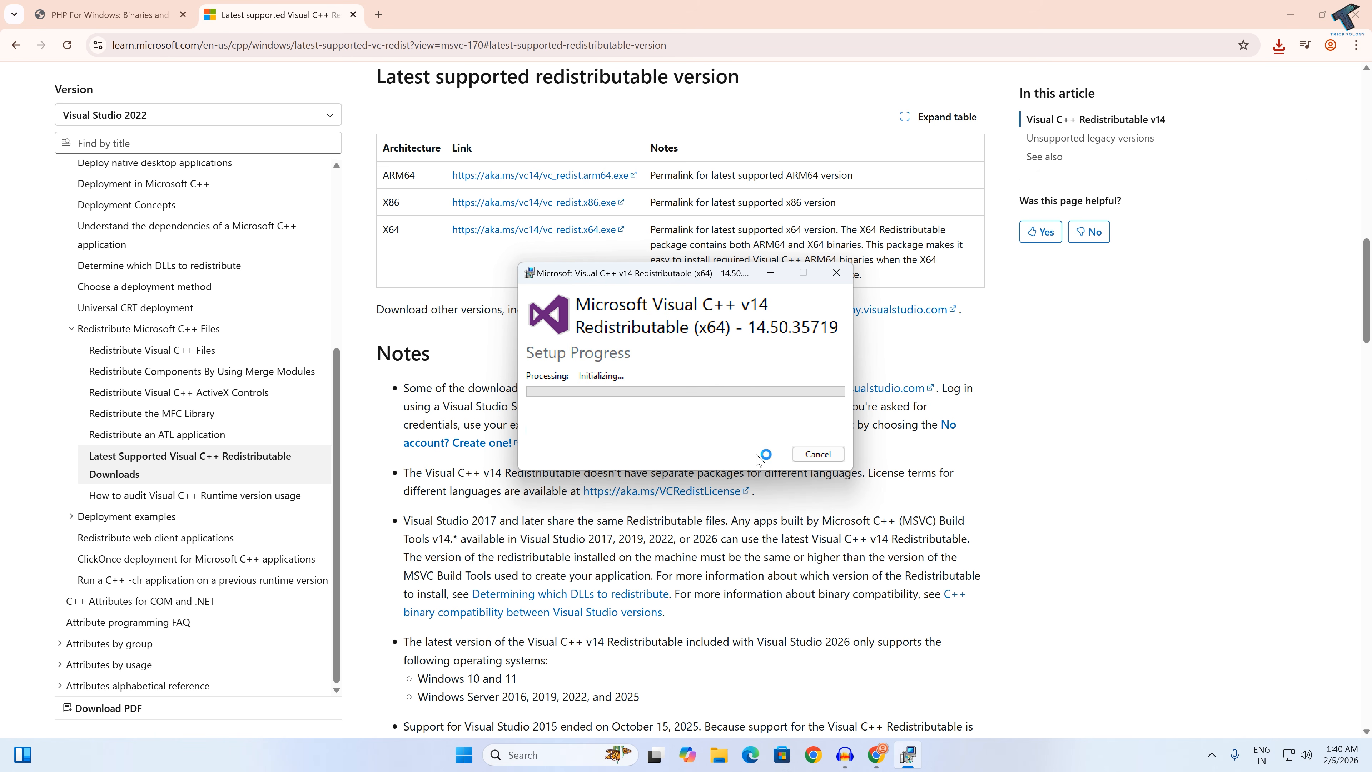
click(724, 500)
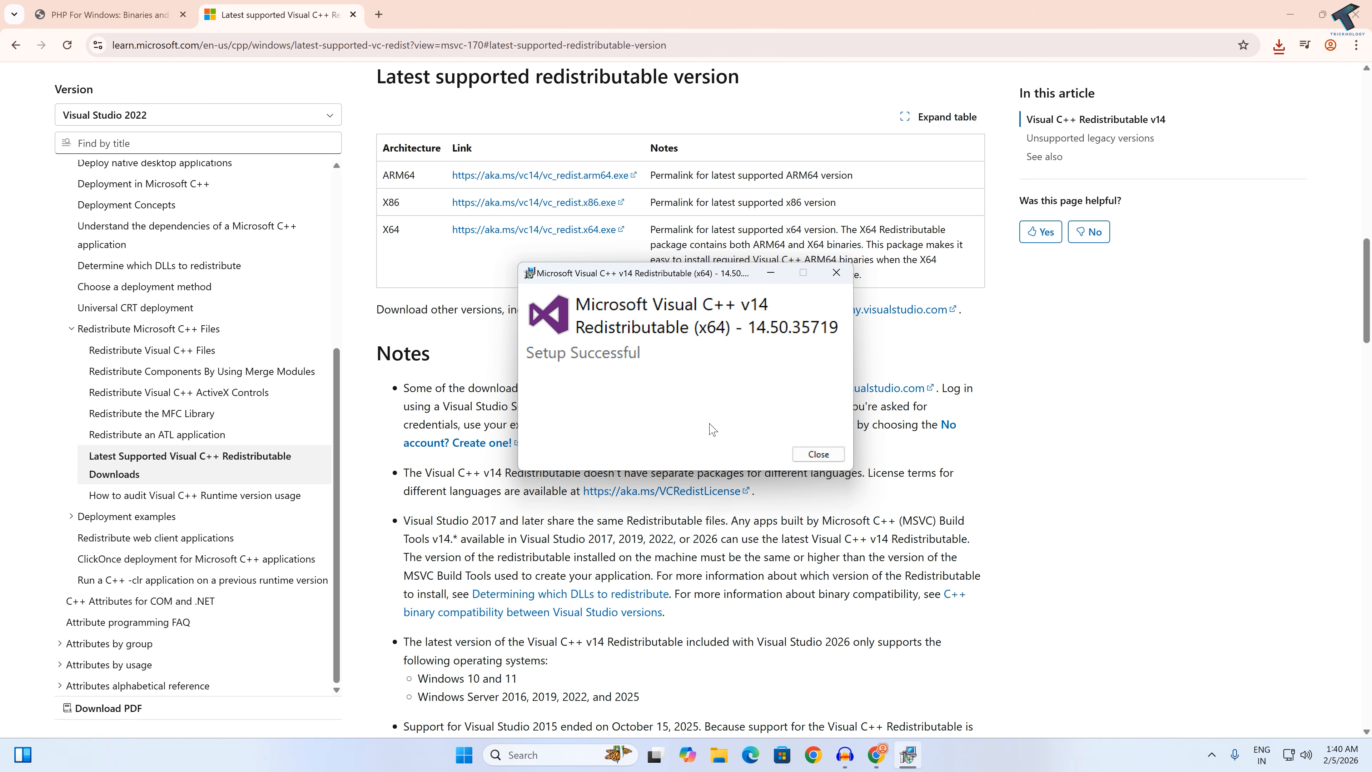
click(818, 454)
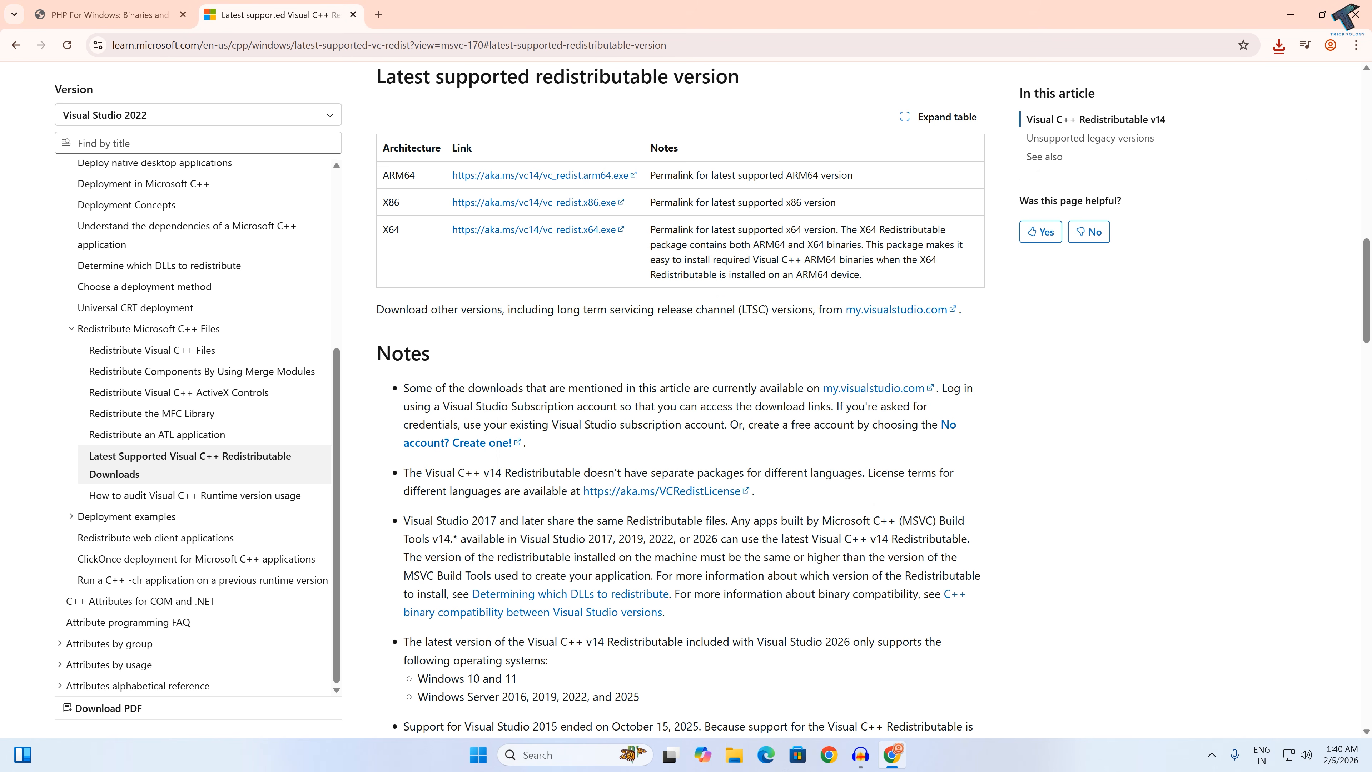
Step: Close the browser, open Internet Information Services (IIS) Manager and expand the server node in its connections tree
click(1353, 21)
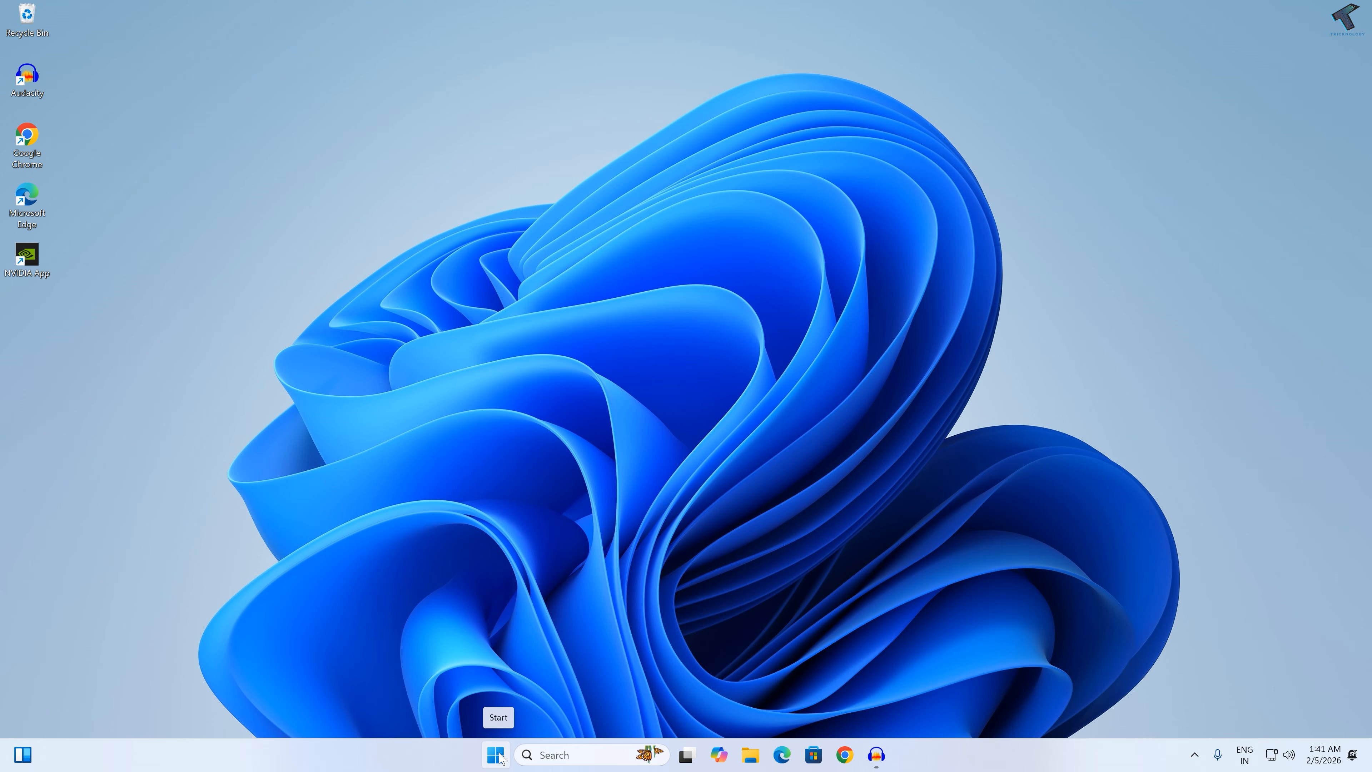
click(496, 755)
text(ii)
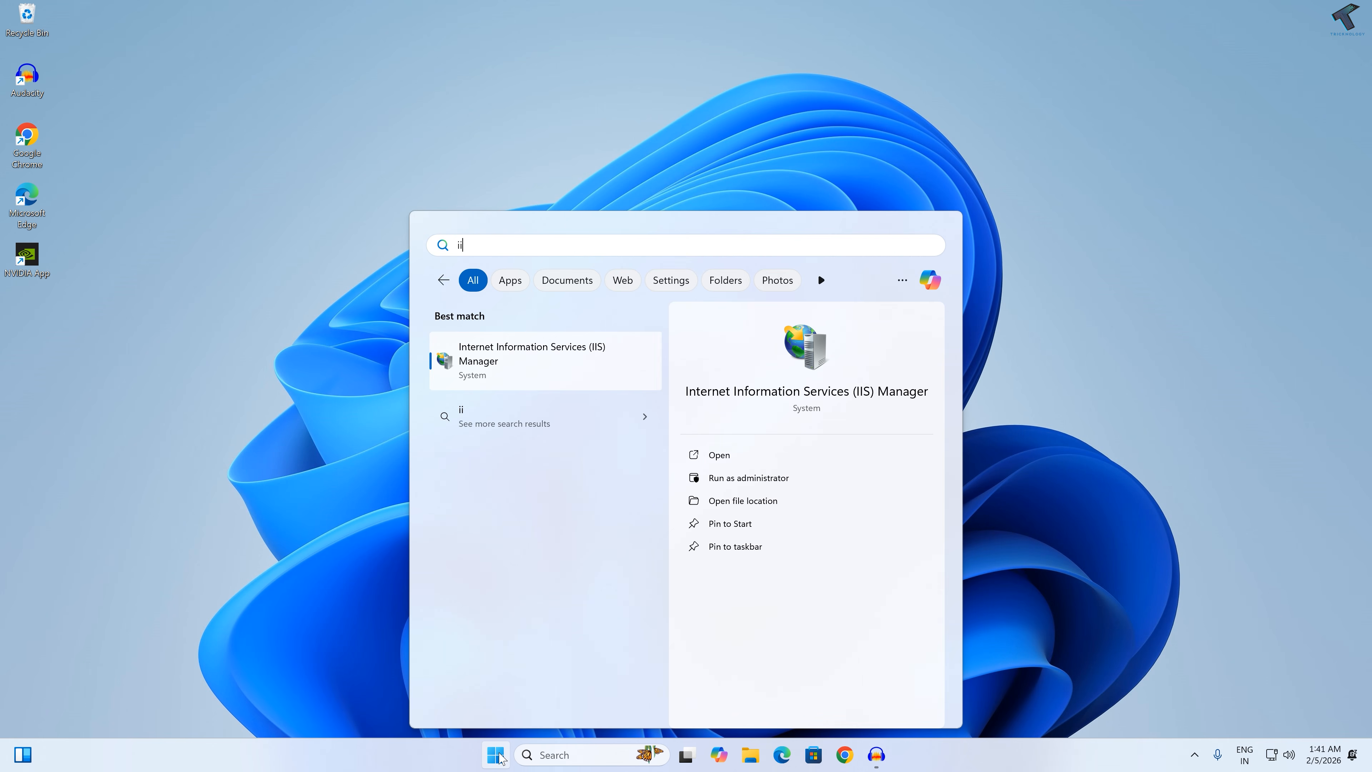
text(s)
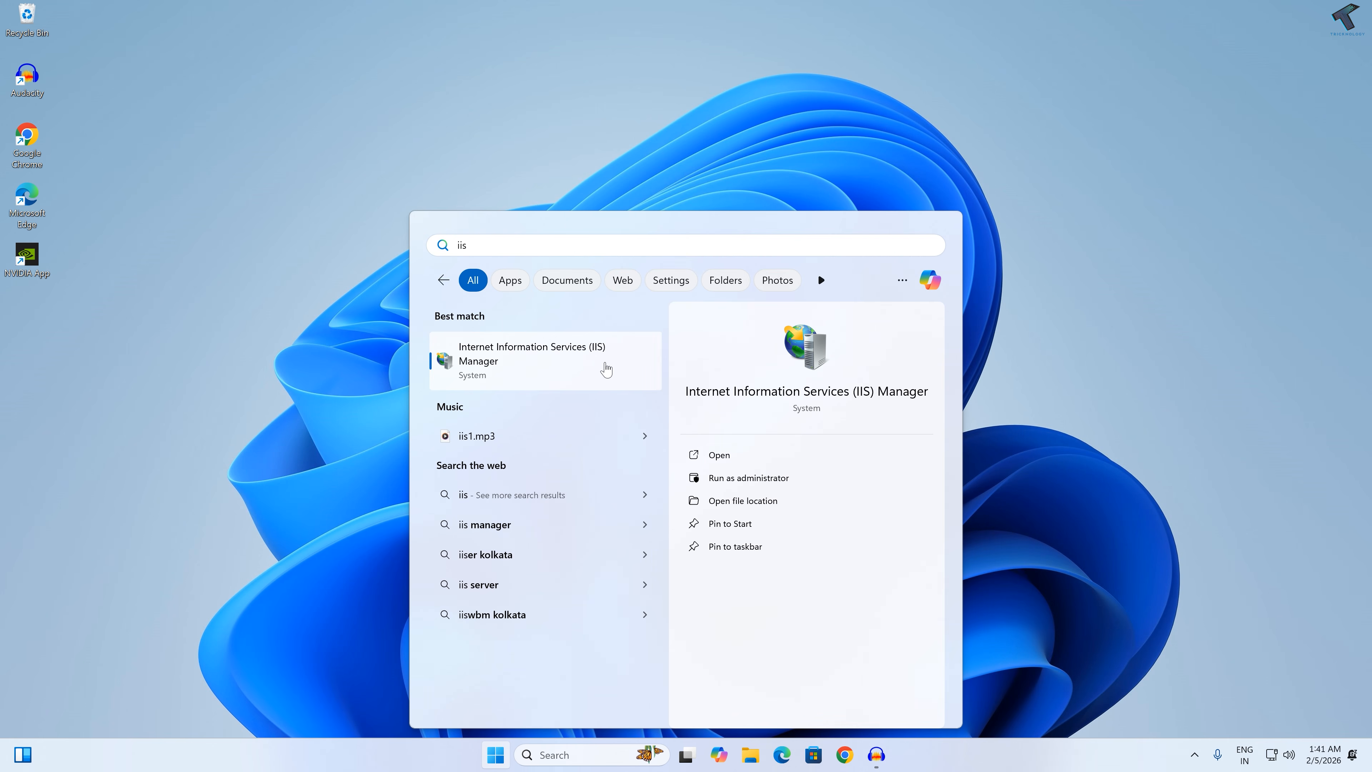
click(606, 370)
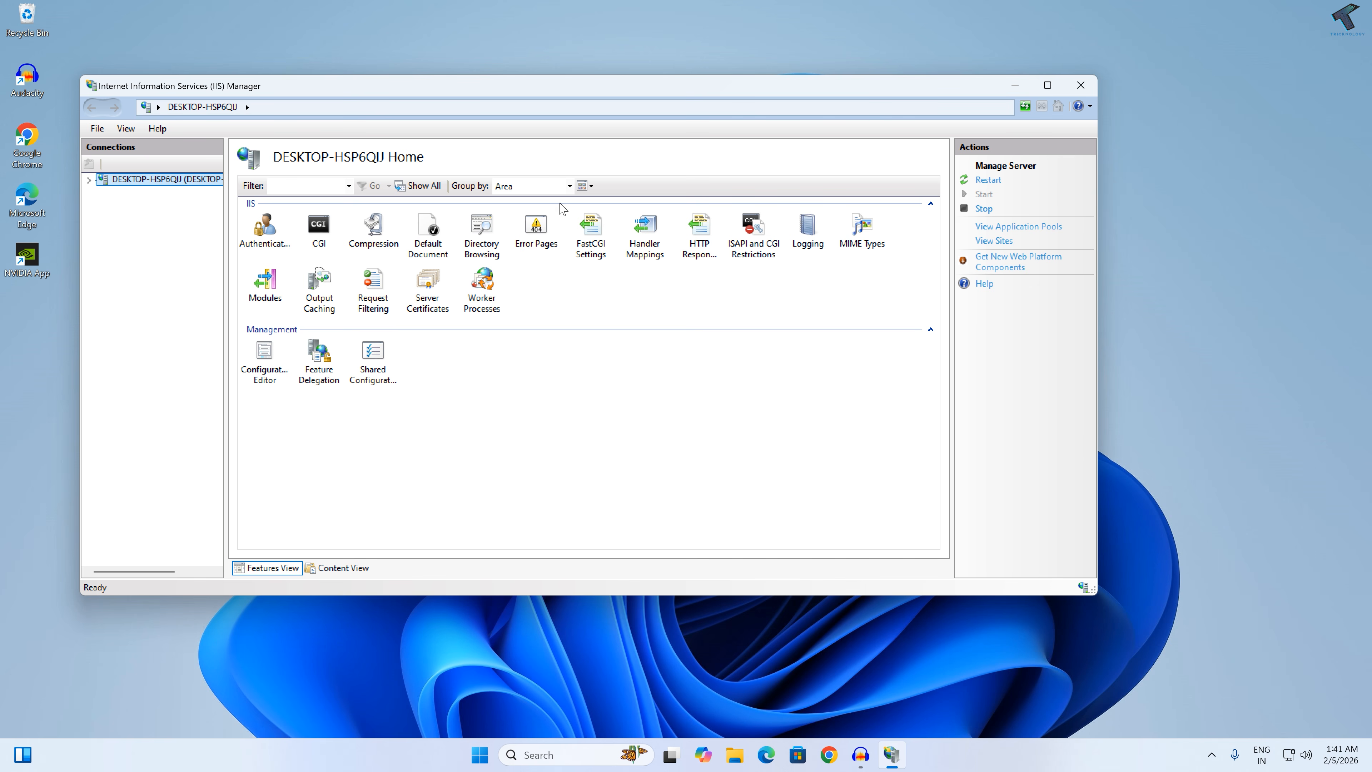
drag(514, 87, 609, 87)
click(183, 181)
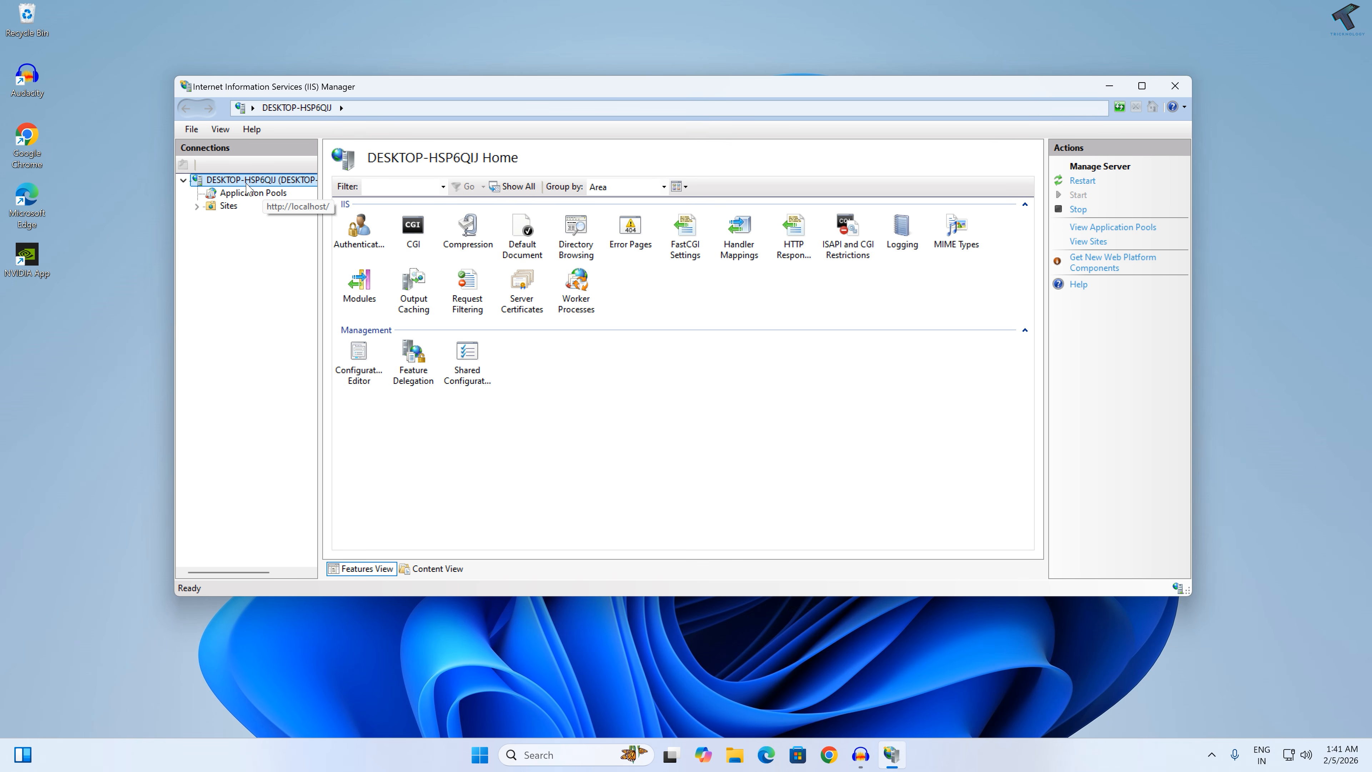
Step: Enable Basic Authentication and disable Anonymous Authentication in the server's Authentication settings
double_click(359, 238)
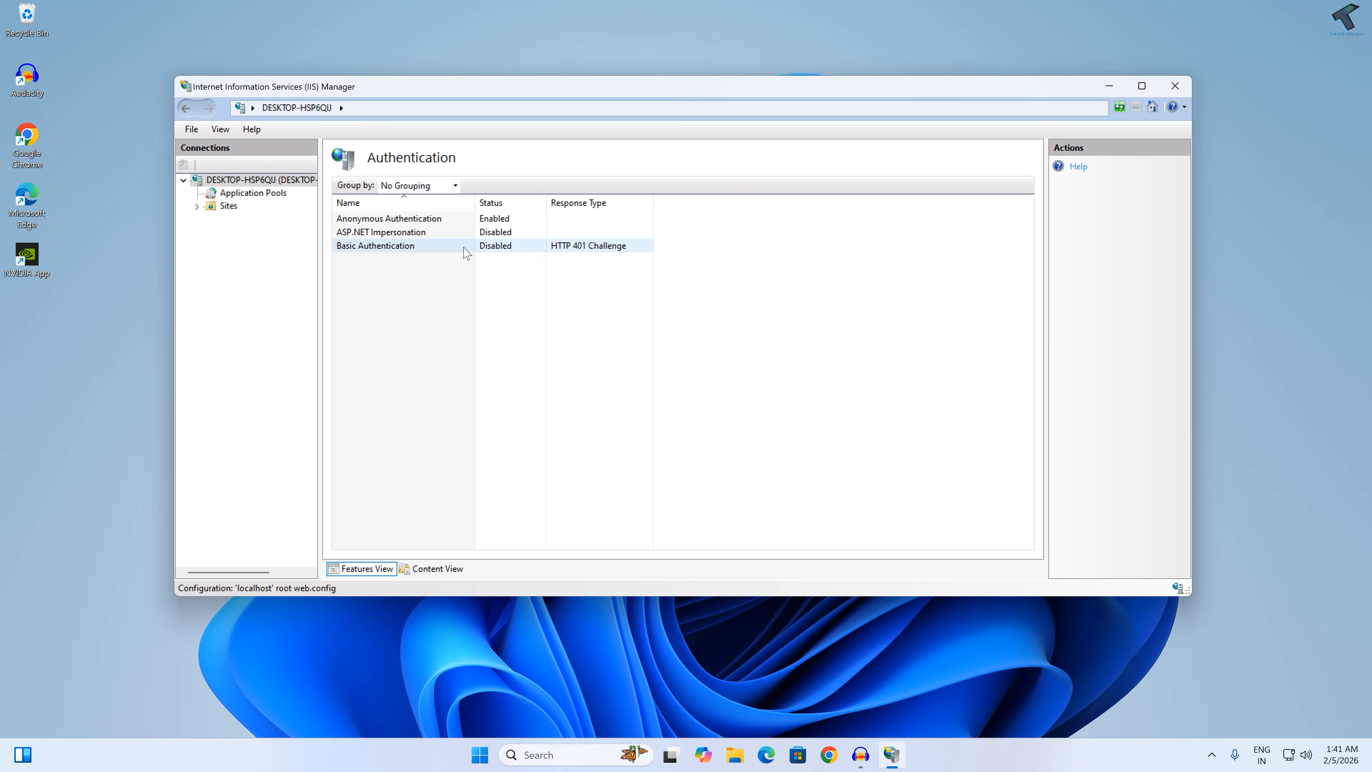
right_click(426, 249)
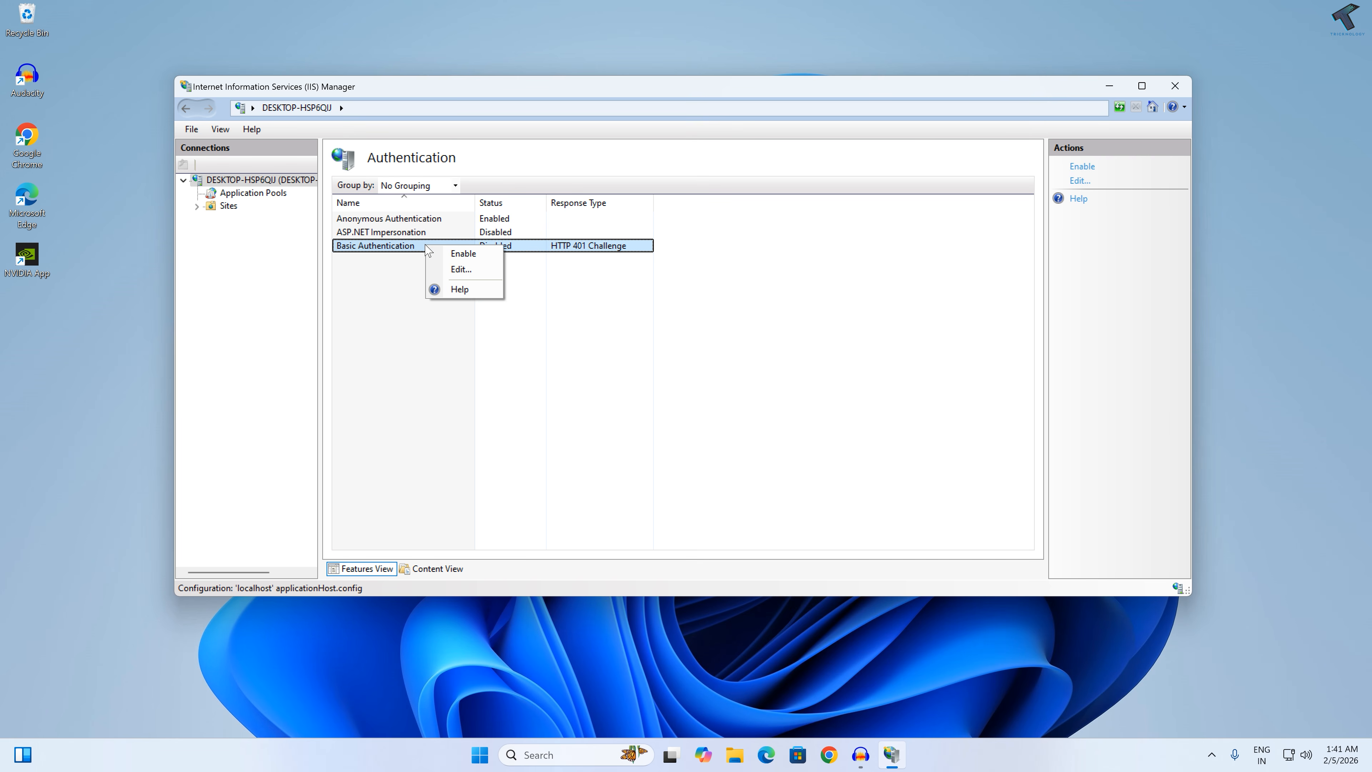
click(480, 255)
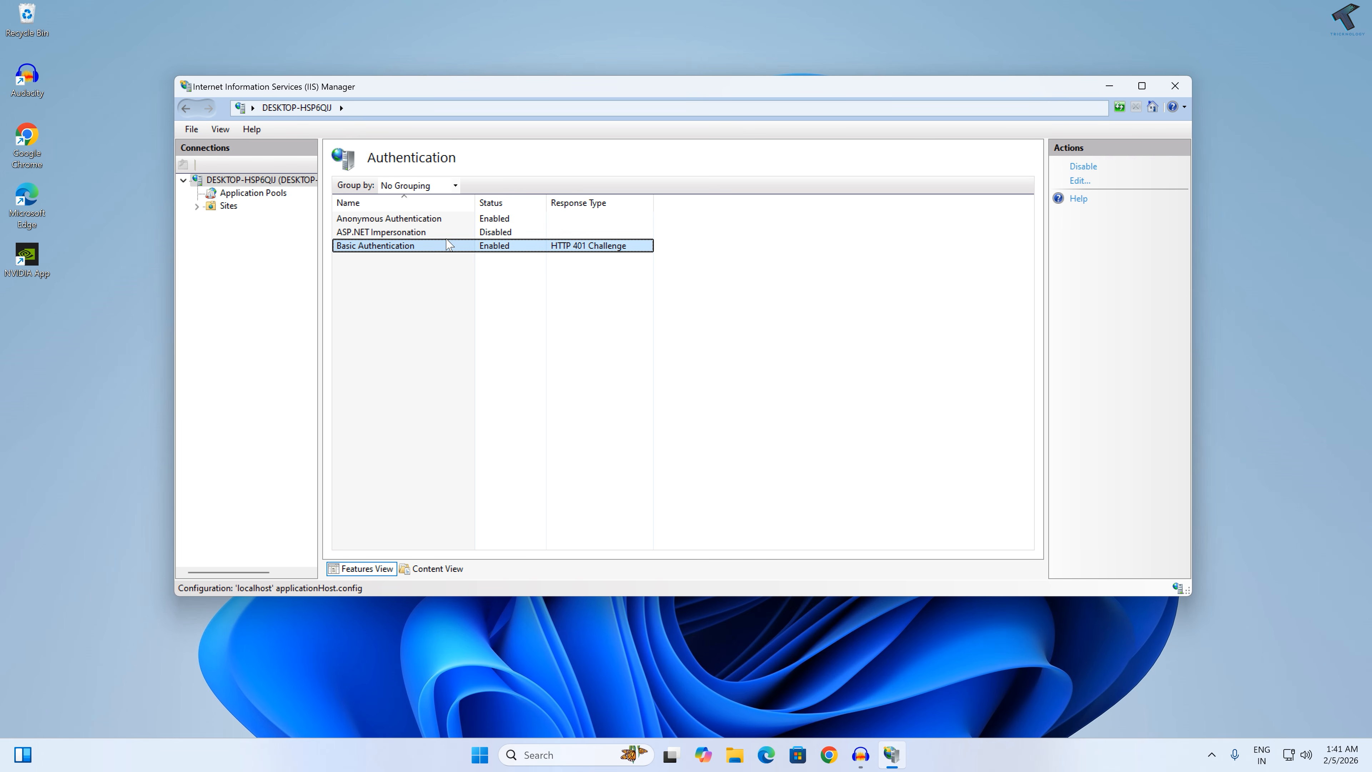
right_click(420, 222)
click(468, 228)
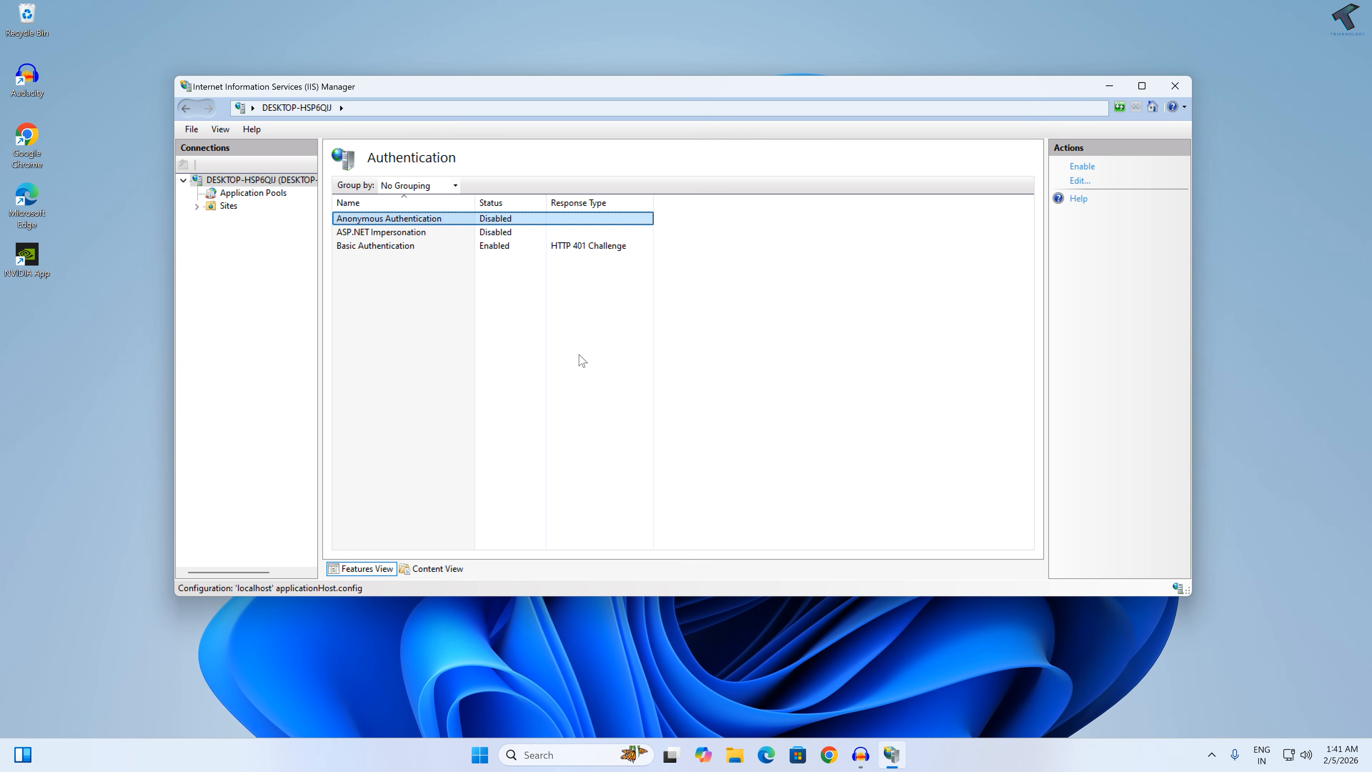
Step: Enable Directory Browsing for the server and return to the server's home page
click(225, 181)
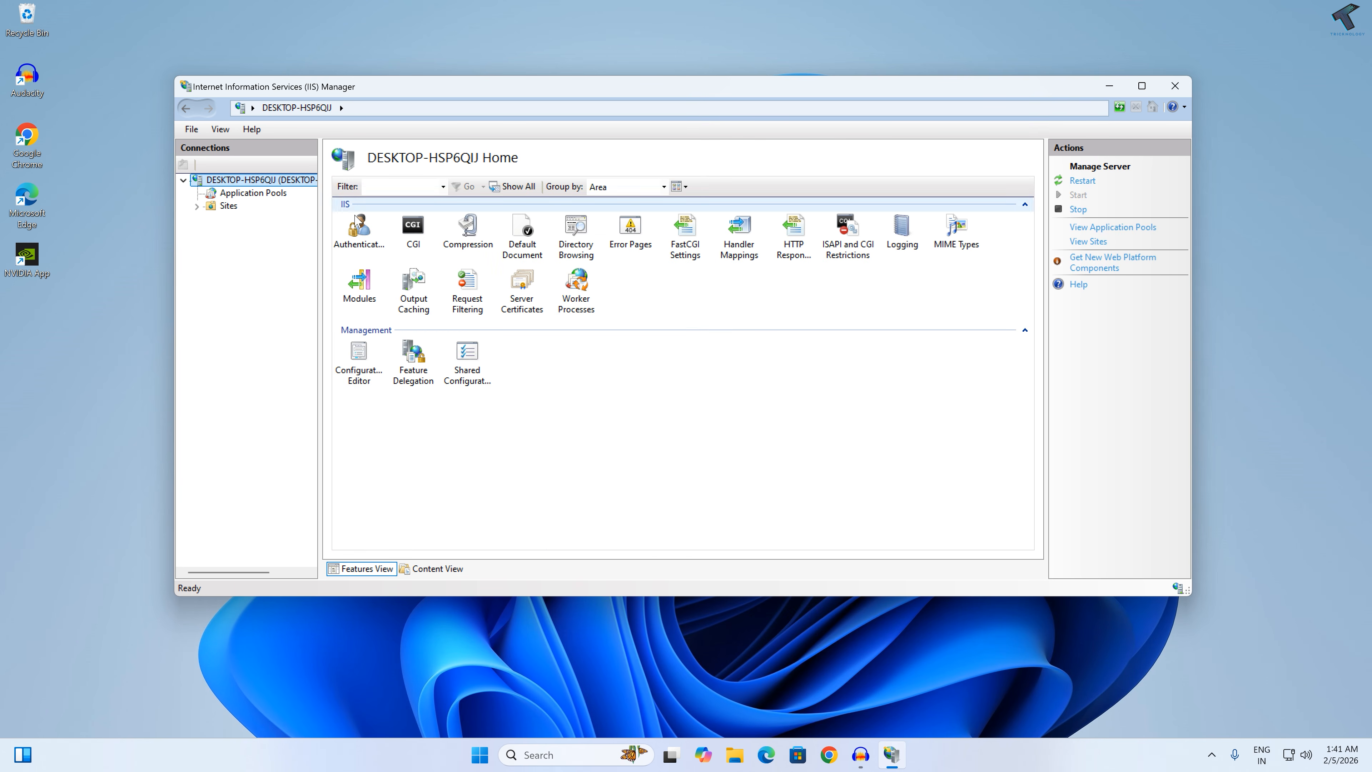
double_click(577, 248)
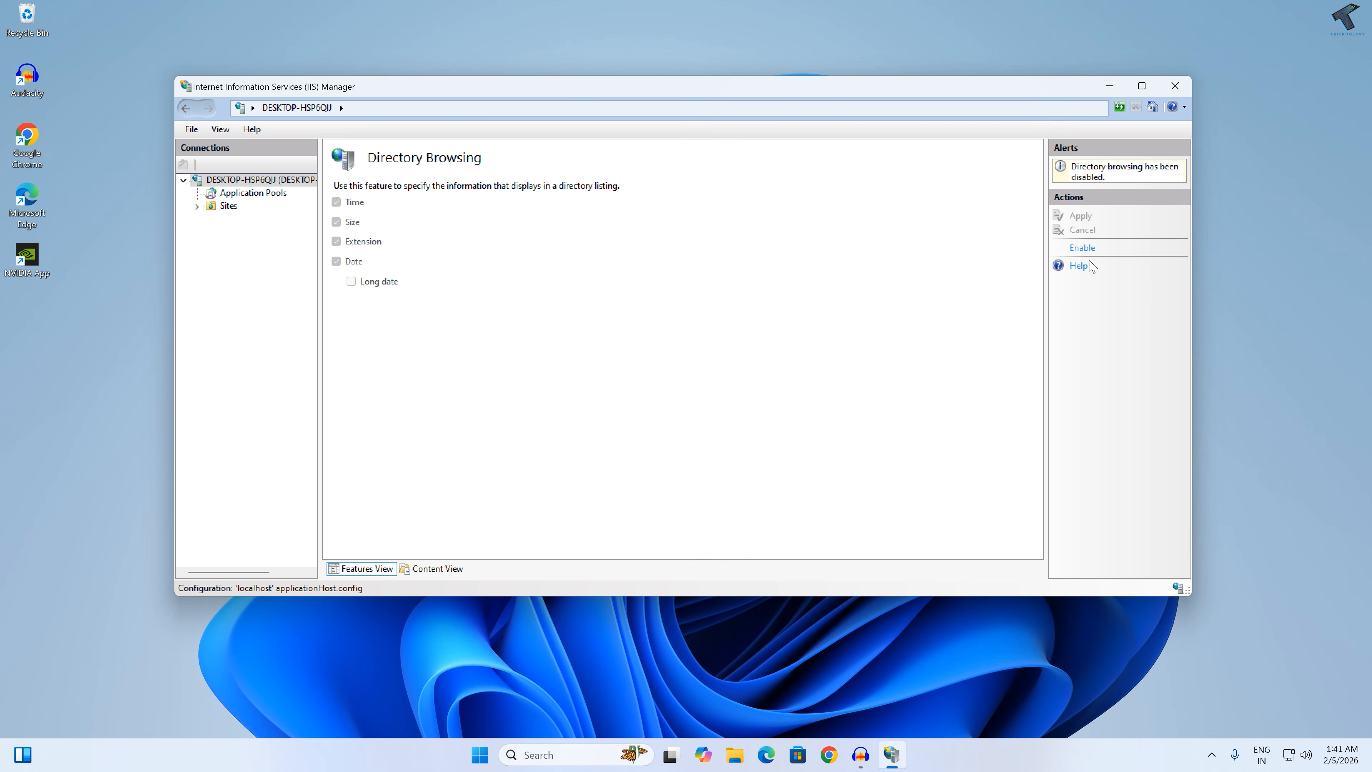
click(1083, 248)
click(288, 181)
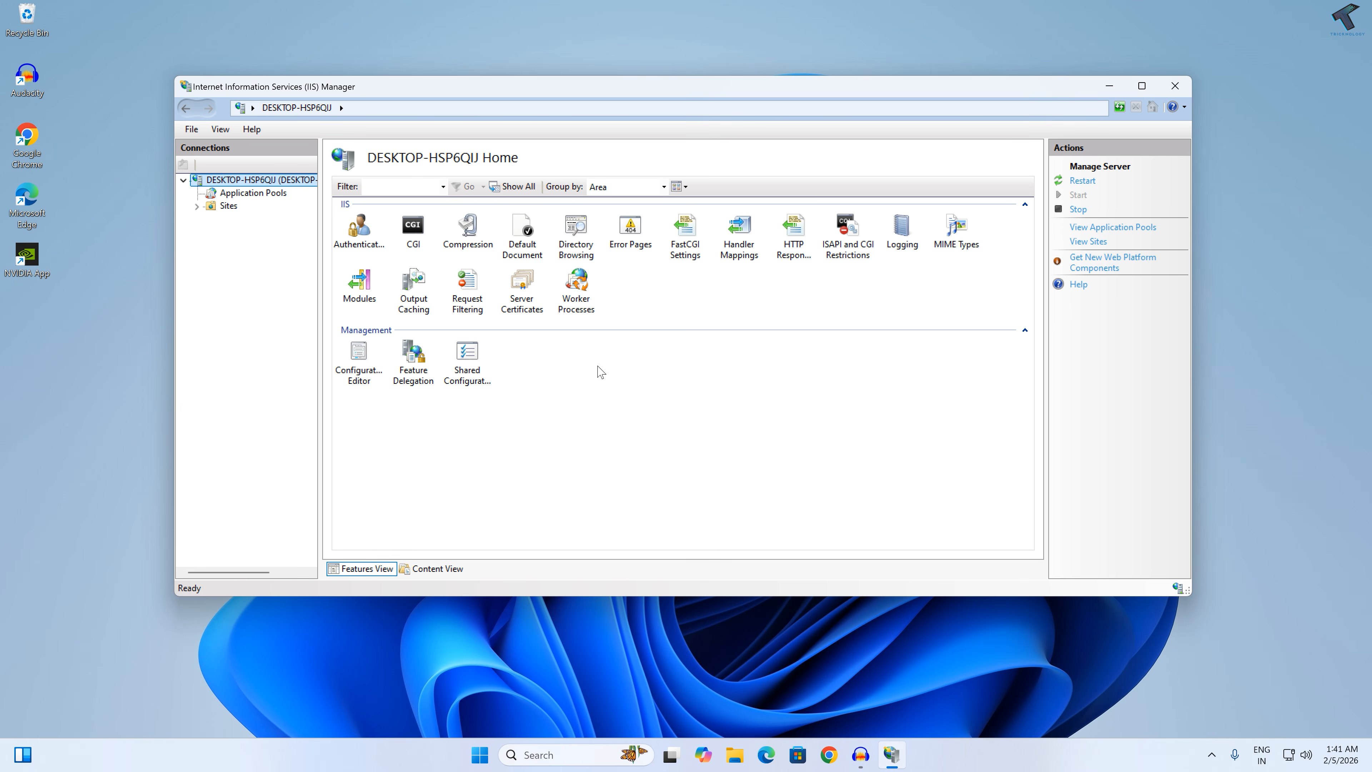
Step: Start adding a new website under Sites, with files.tricknology.local as both its site name and host name
click(196, 206)
right_click(231, 206)
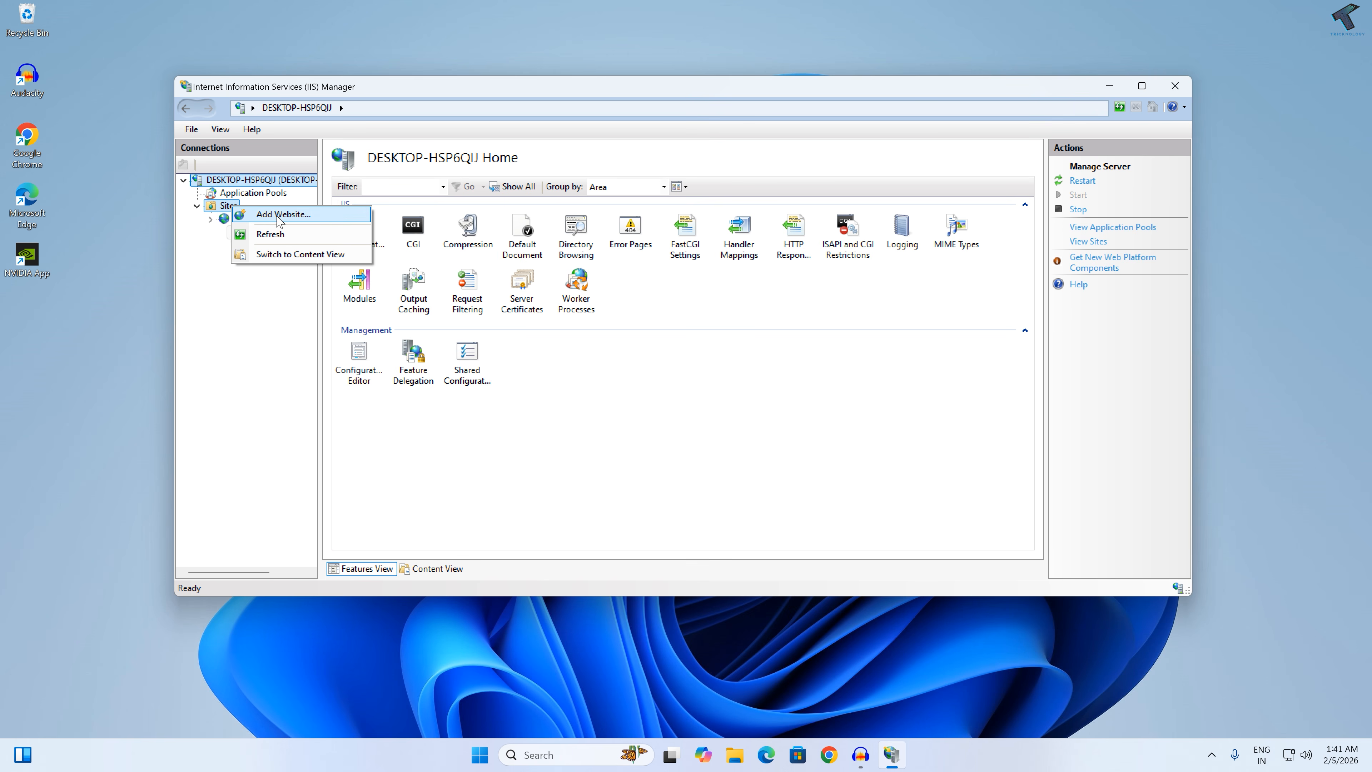
click(301, 217)
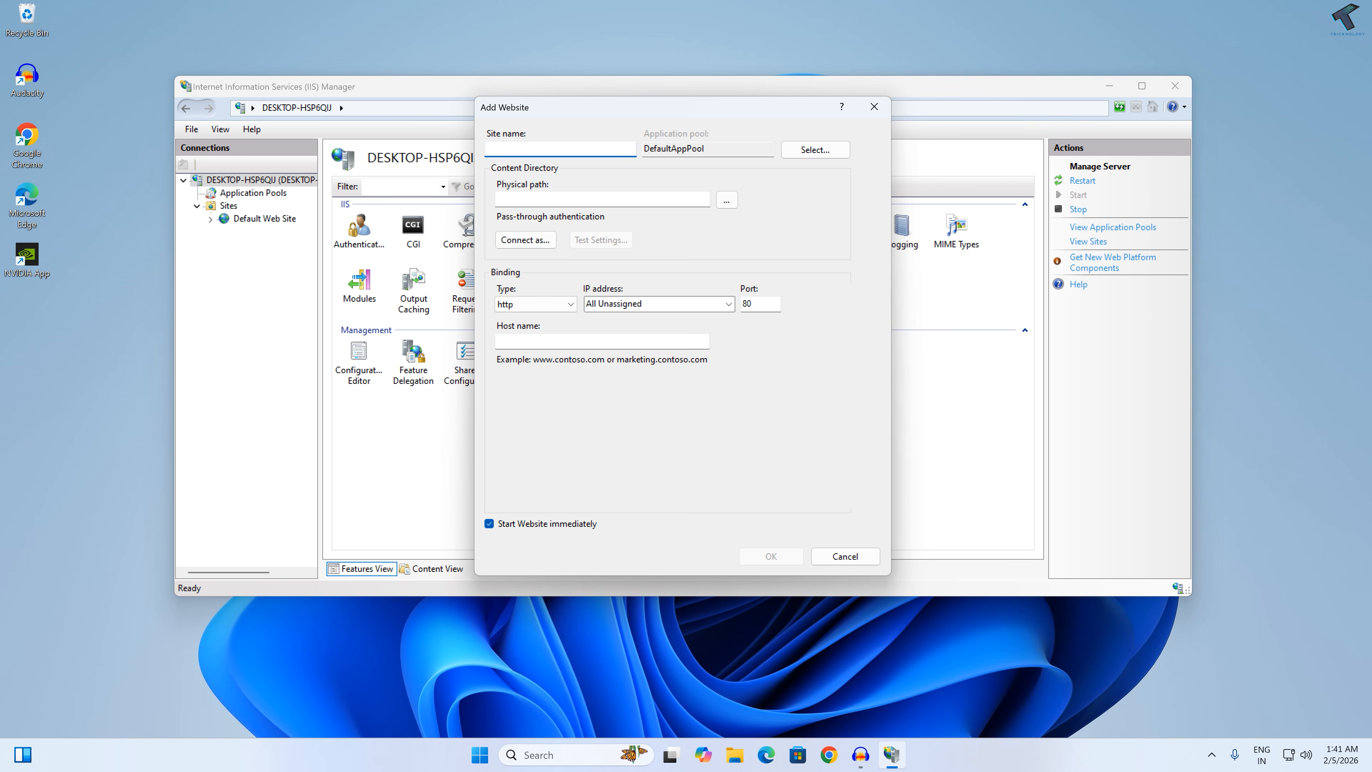
text(files.tricknology.local)
key(ctrl+a)
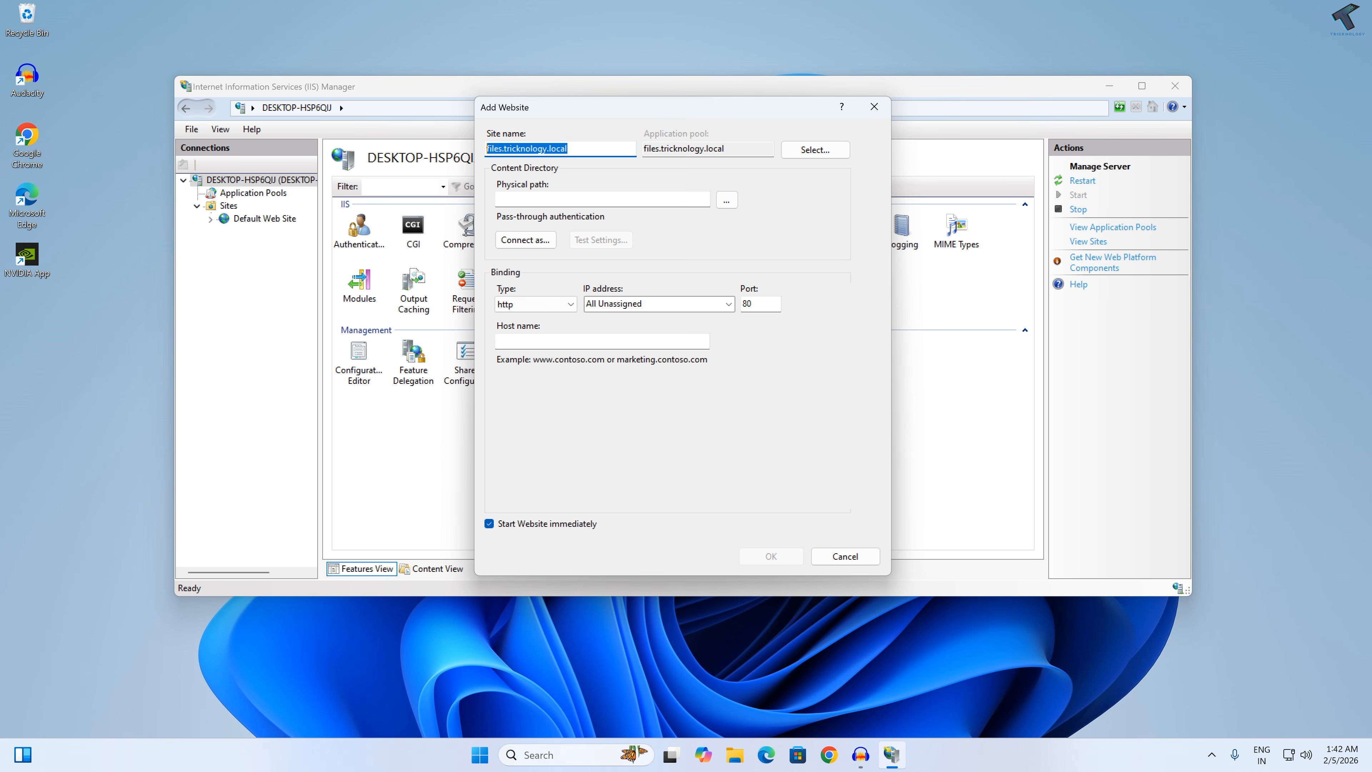
click(573, 341)
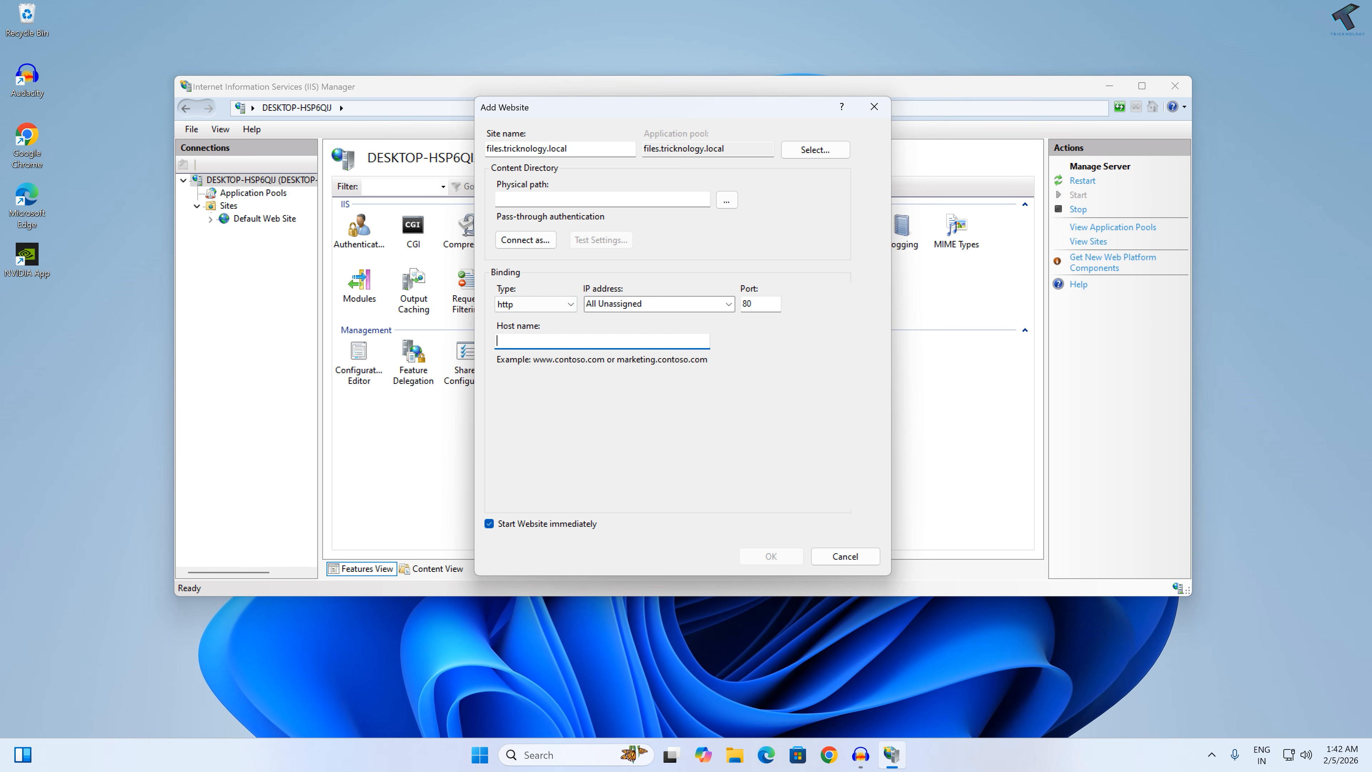
key(ctrl+v)
key(ctrl+a)
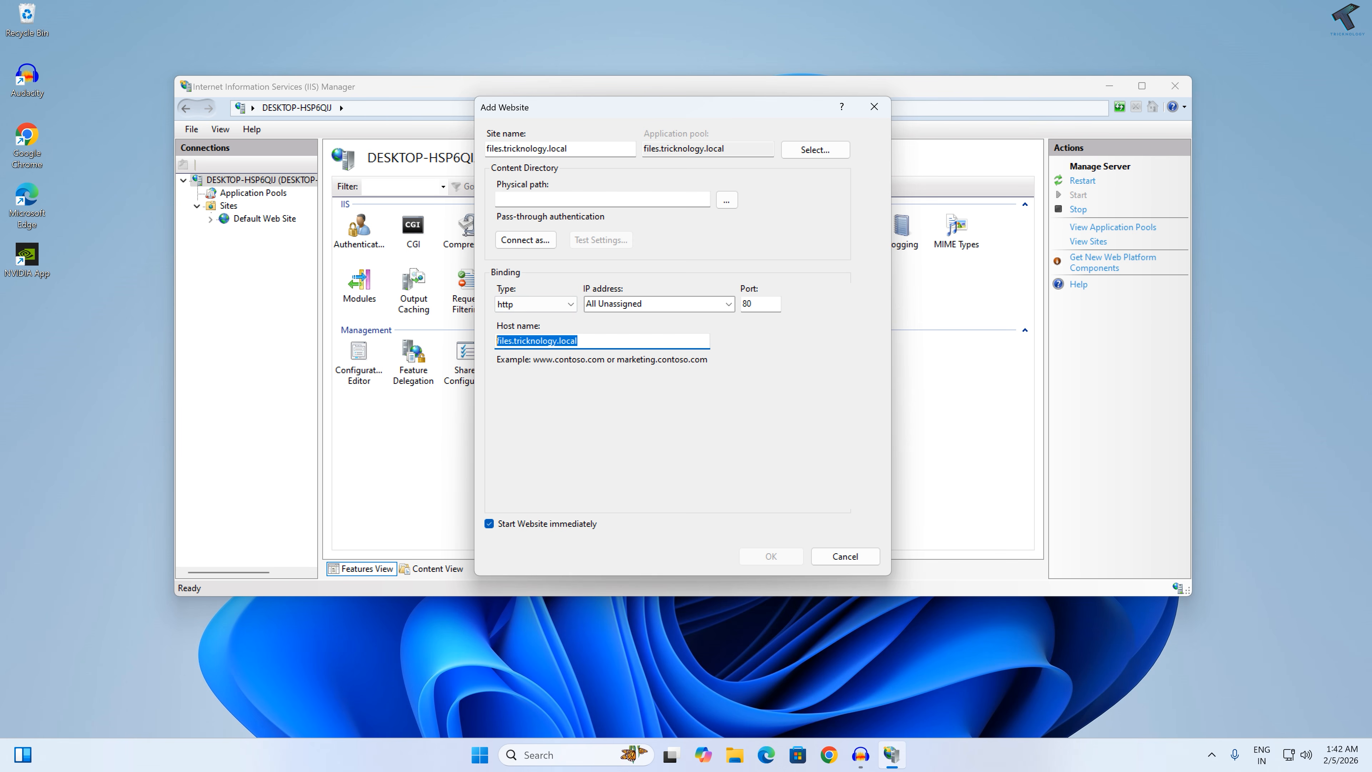
Step: Set the website's physical path to H:\ShareFiles, keep http port 80 and create the site
click(585, 204)
click(727, 206)
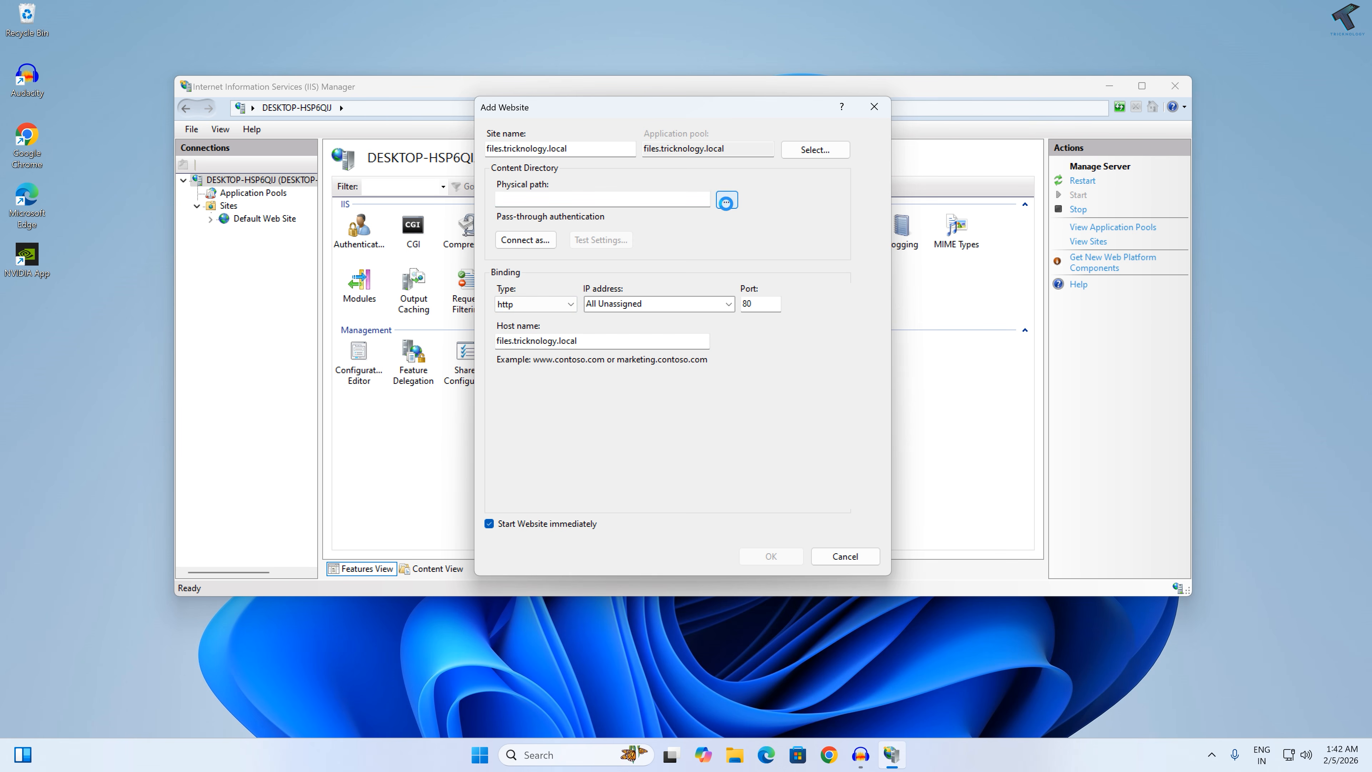
scroll(664, 447, down, 3)
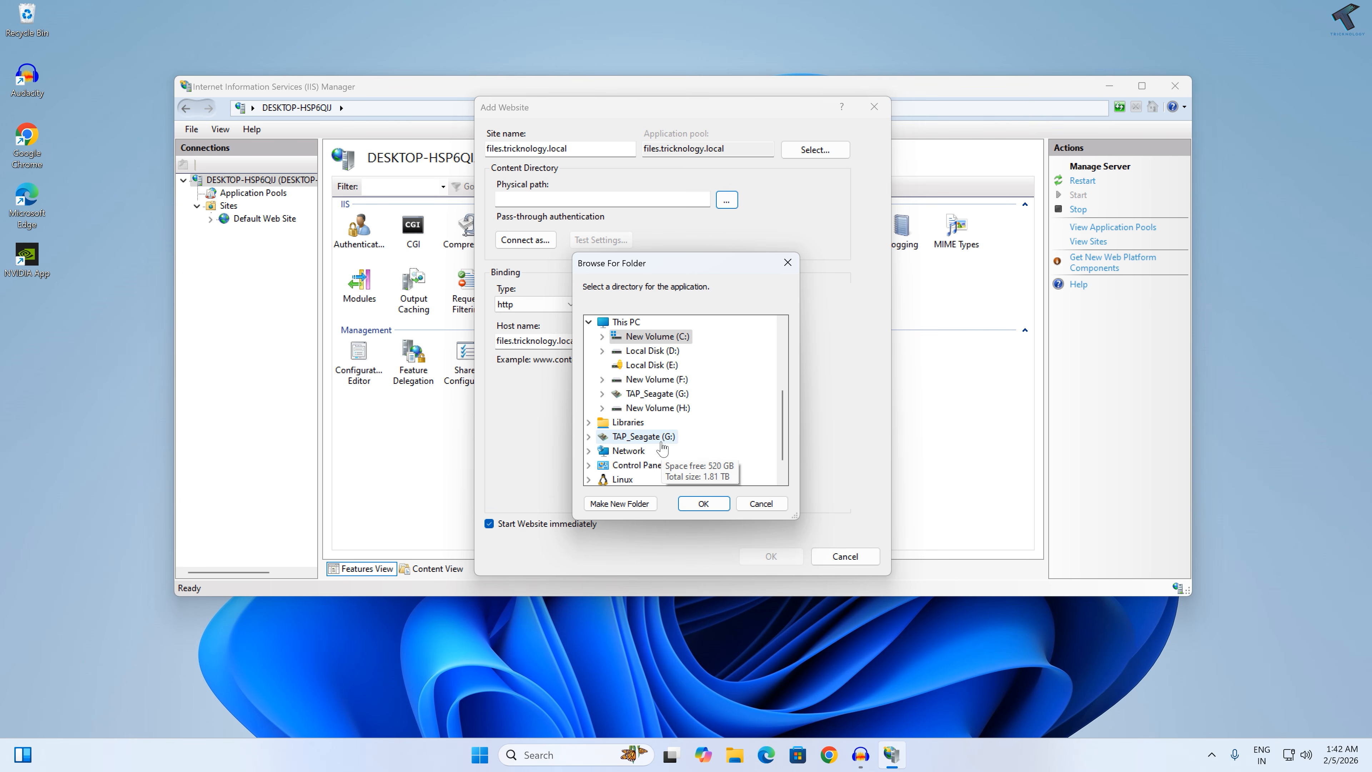
click(657, 397)
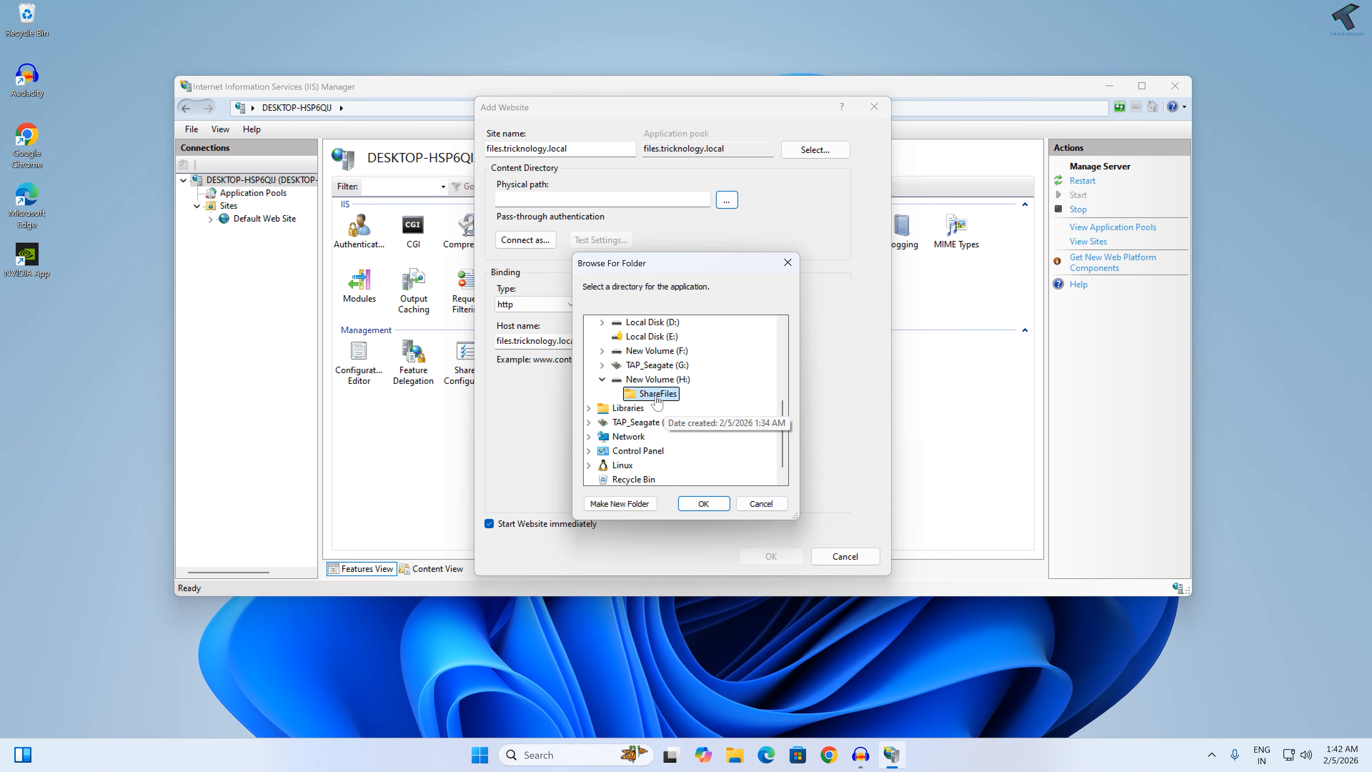
click(663, 399)
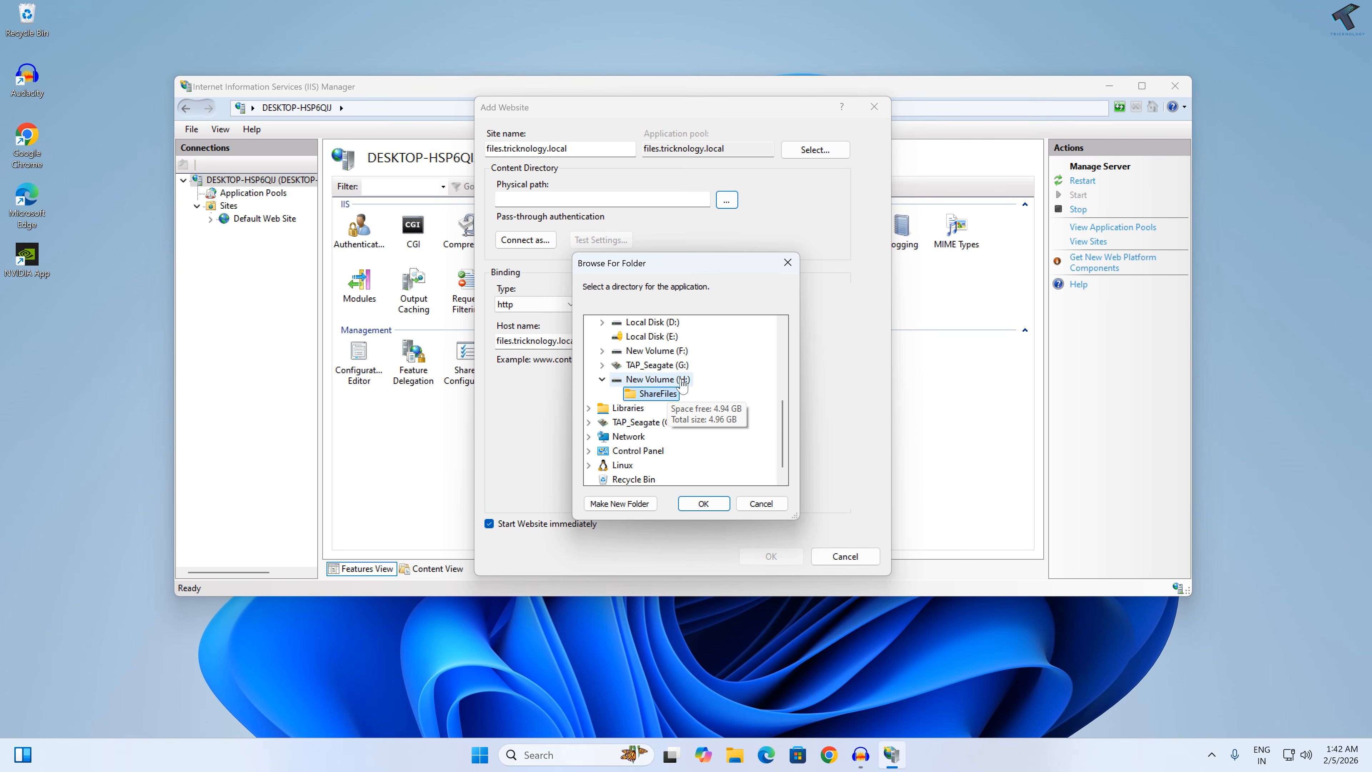
click(703, 504)
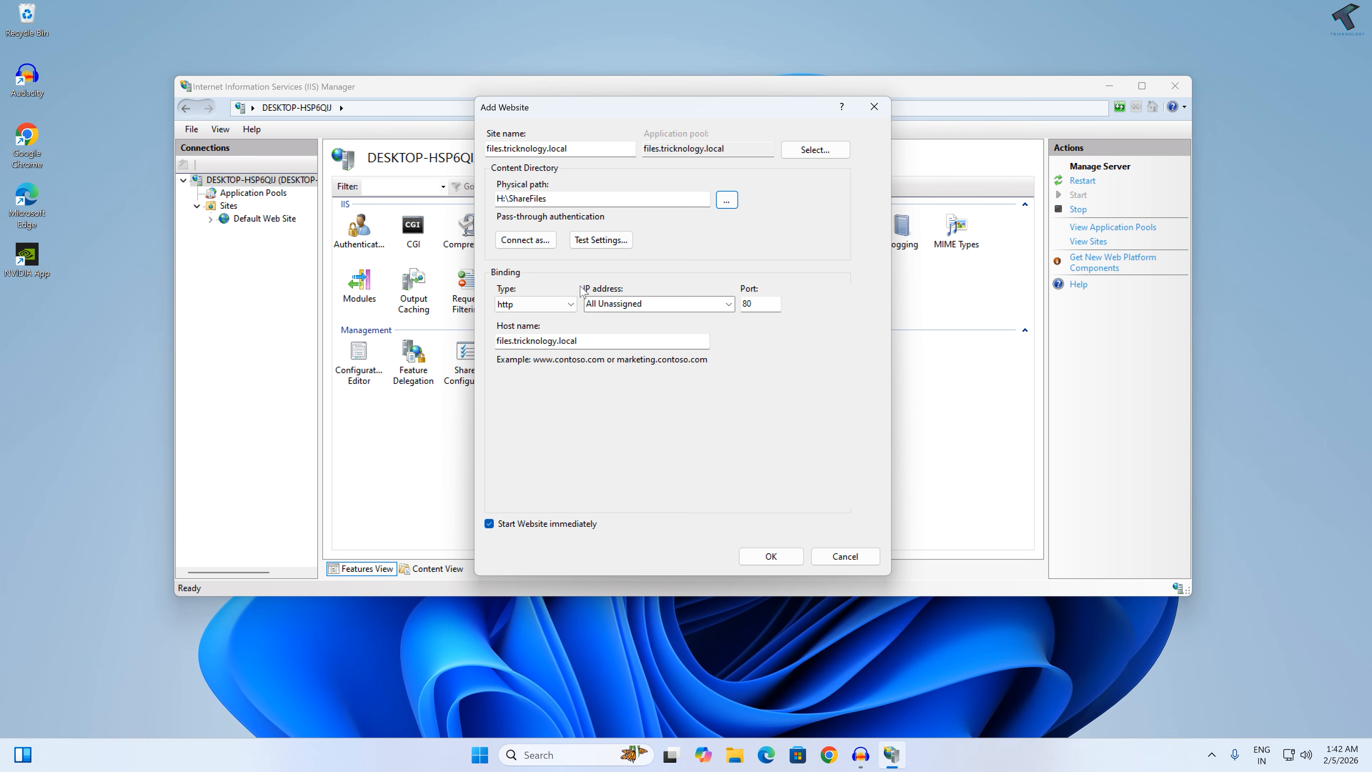
double_click(747, 304)
click(771, 556)
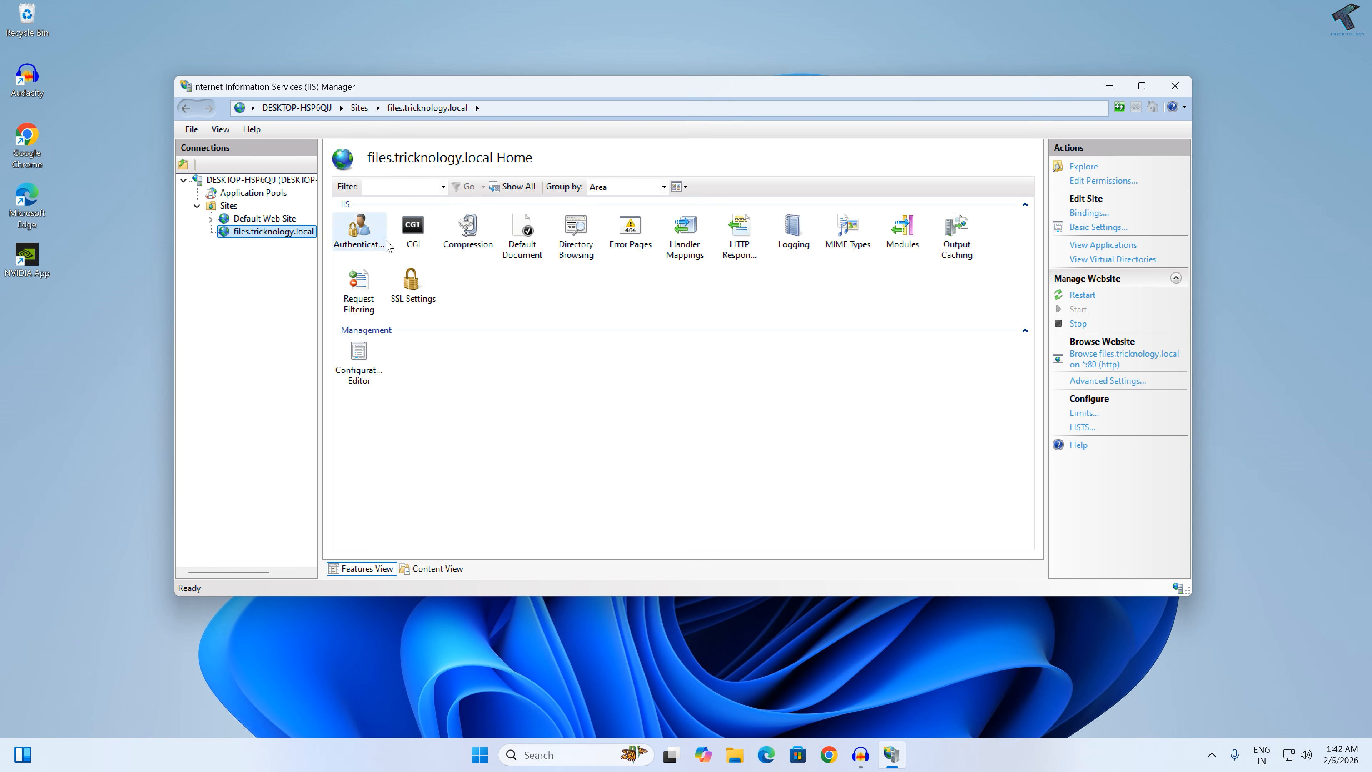
Step: Browse the files.tricknology.local website over http and restore the browser to a smaller window
click(1099, 368)
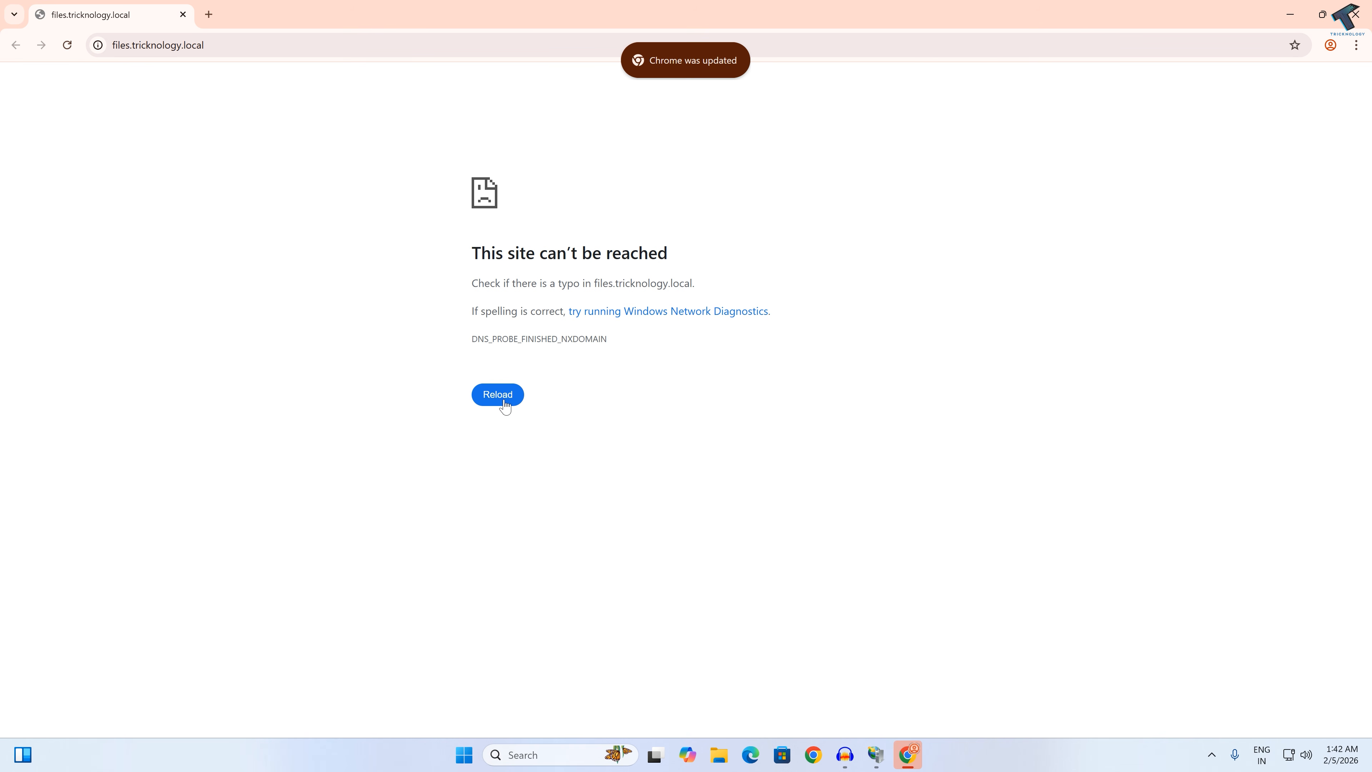
drag(520, 8, 759, 57)
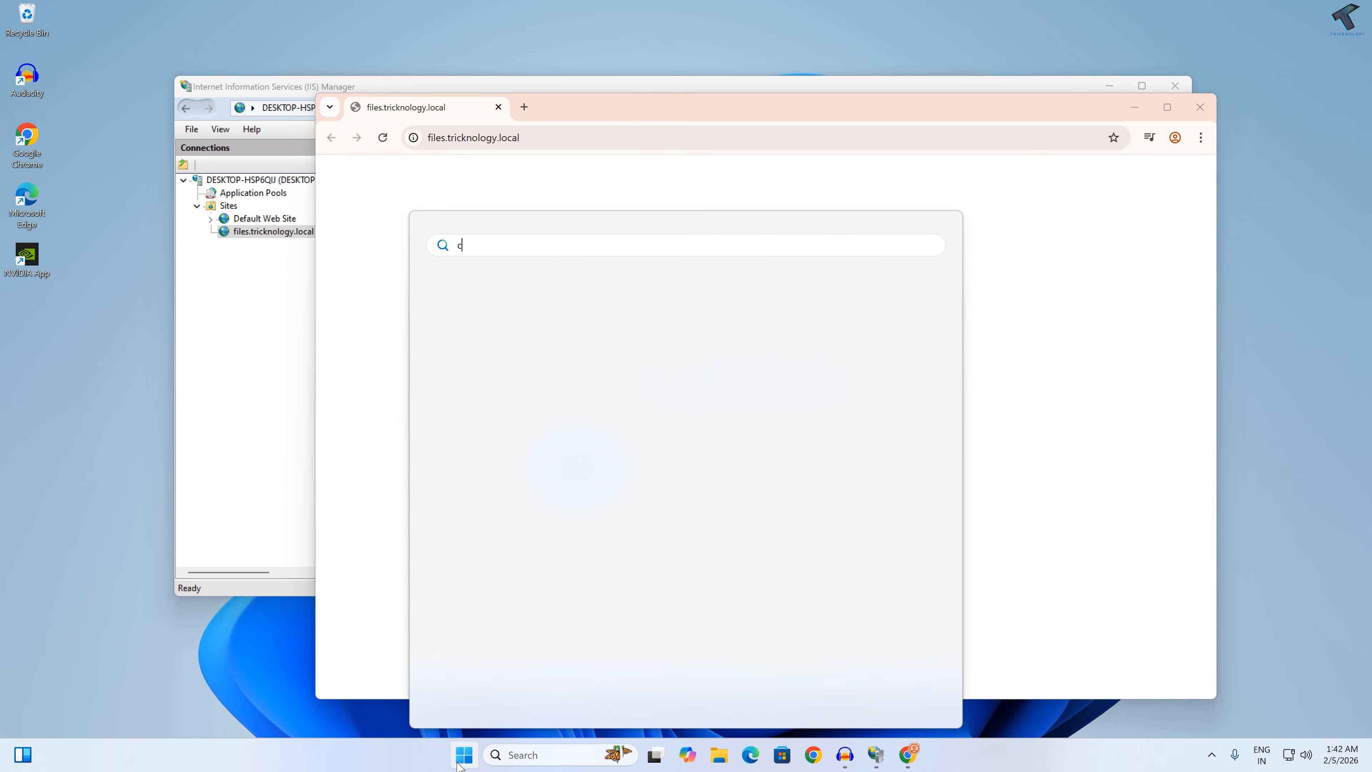
Step: Run ipconfig in Command Prompt and copy the Ethernet 2 adapter's IPv4 address, 192.168.0.55
text(cmd)
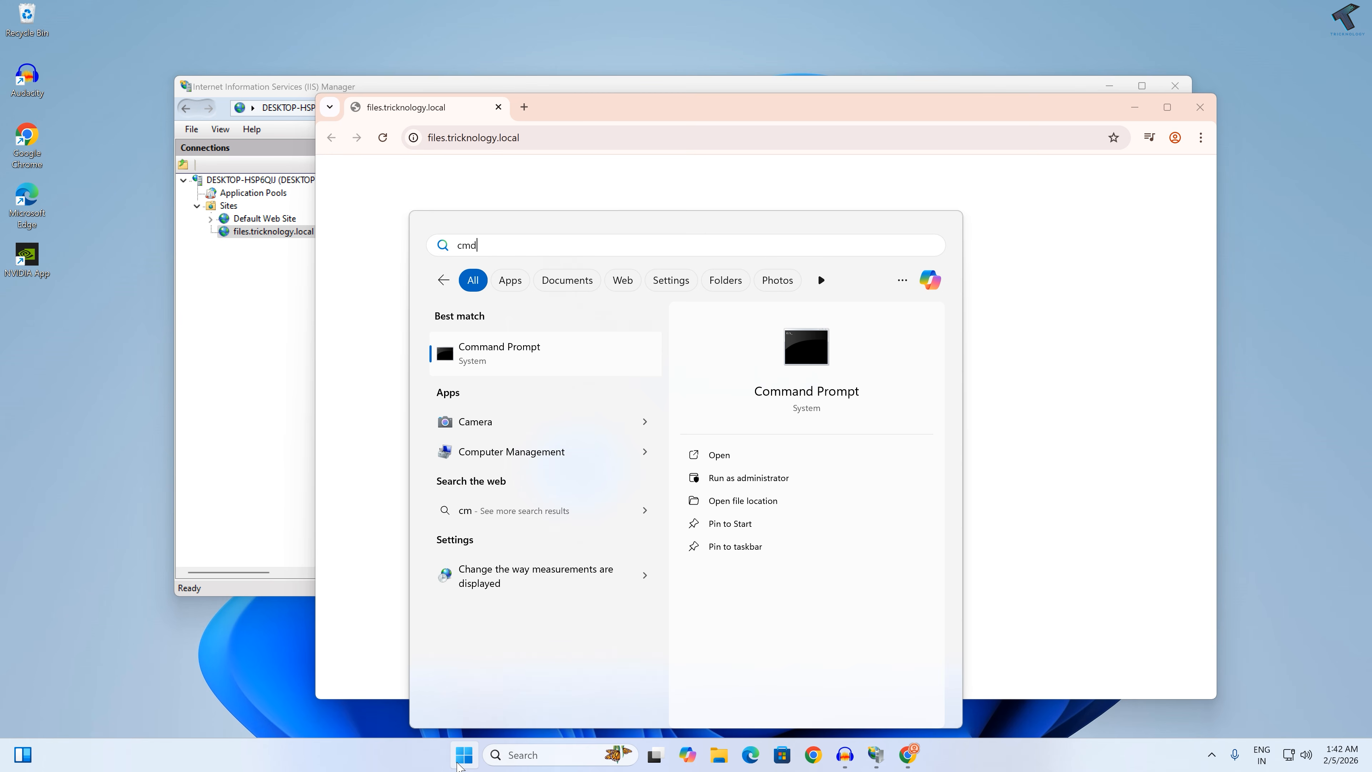
click(458, 765)
text(ipconfig)
key(Return)
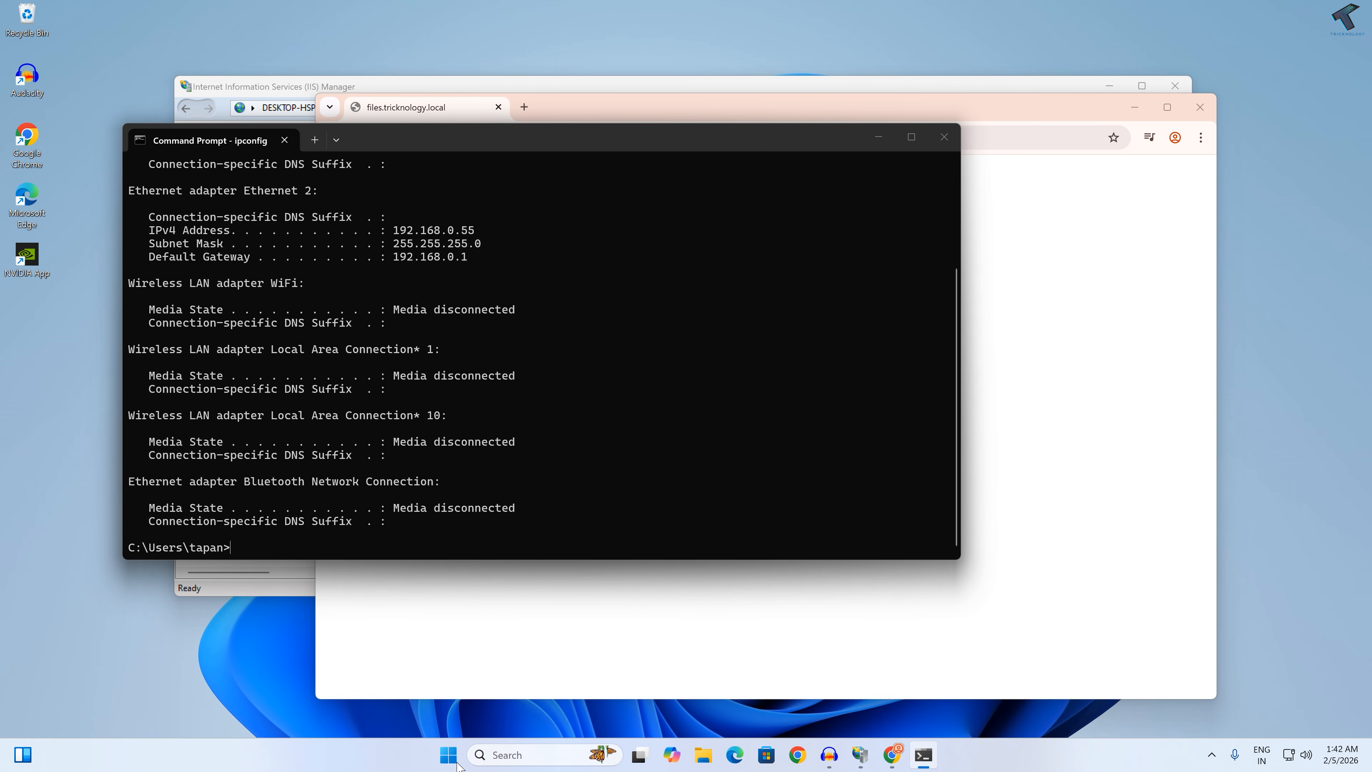
drag(476, 233, 394, 233)
key(ctrl+c)
Step: Load 192.168.0.55 in a new browser tab and compare it with the files.tricknology.local tab
click(524, 107)
key(ctrl+v)
key(Return)
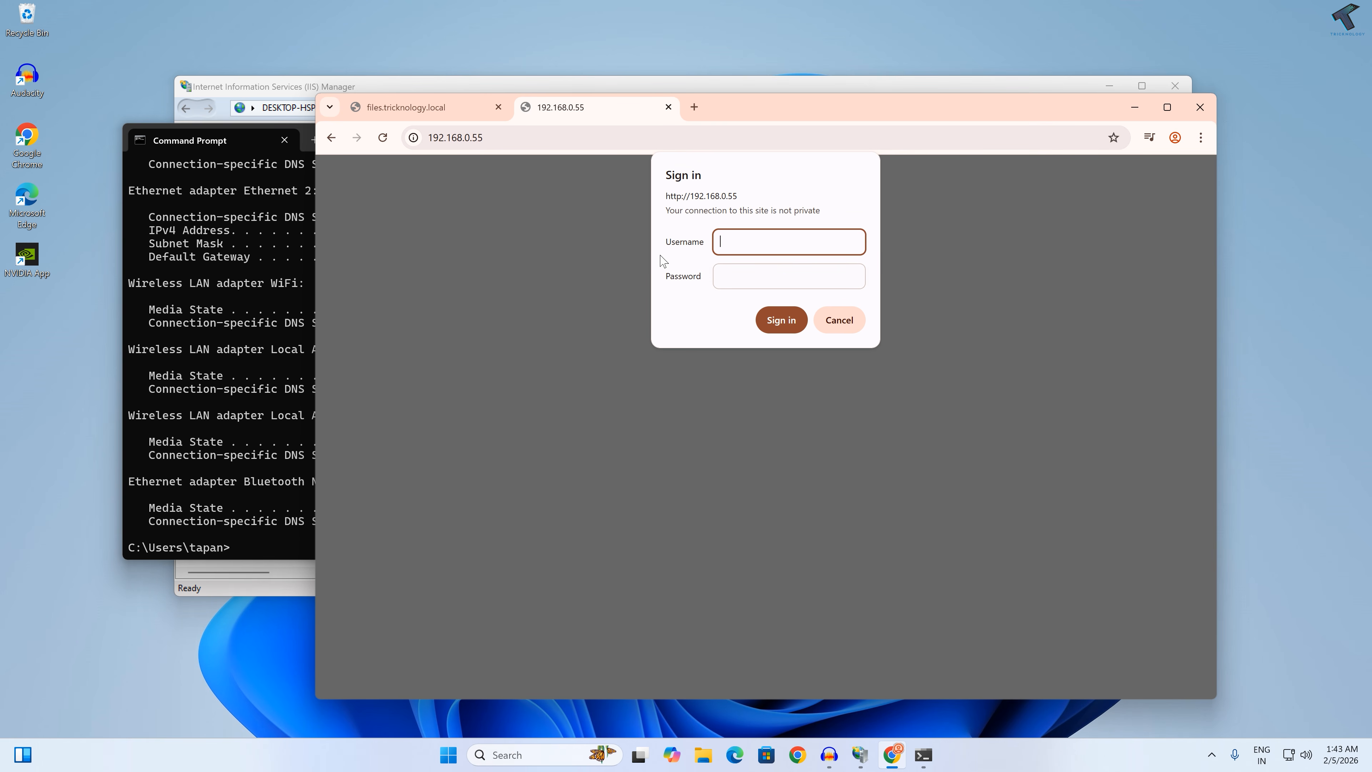
click(420, 108)
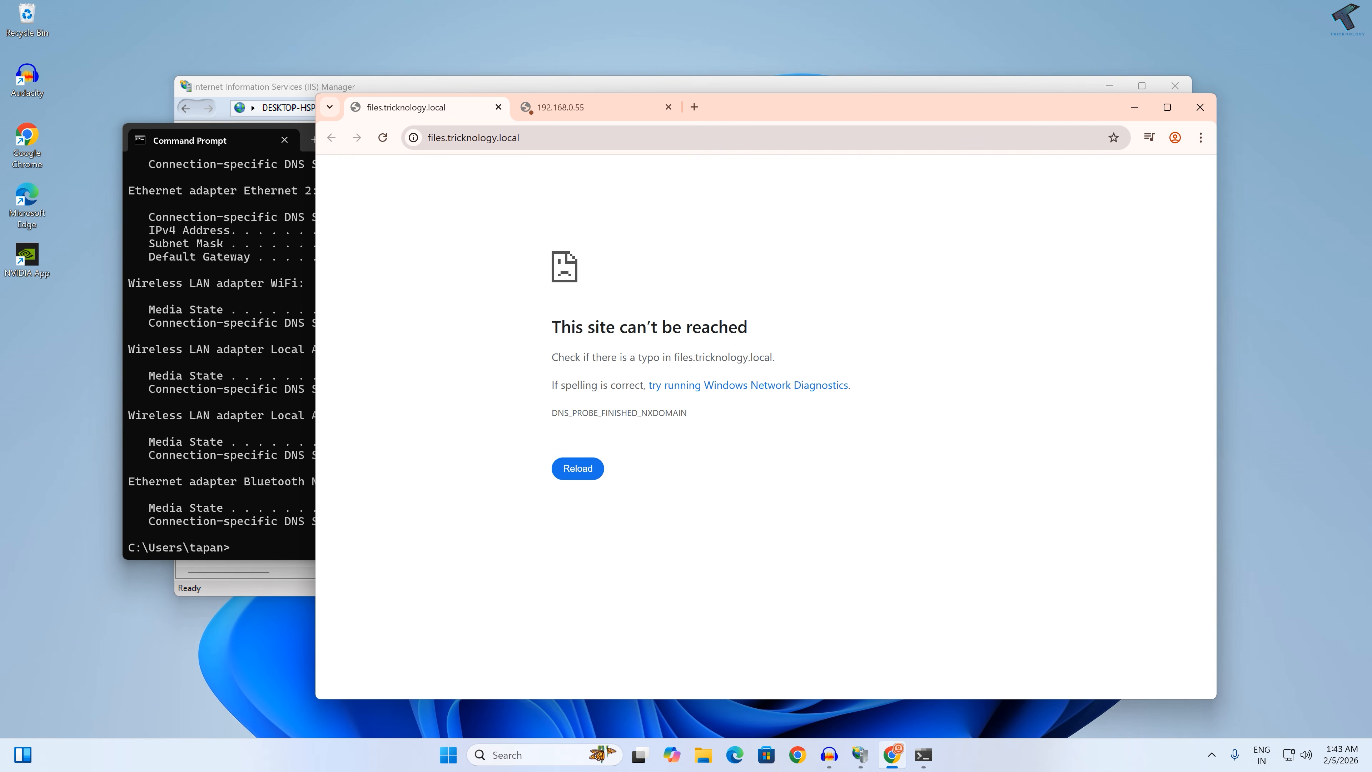
click(562, 138)
click(573, 245)
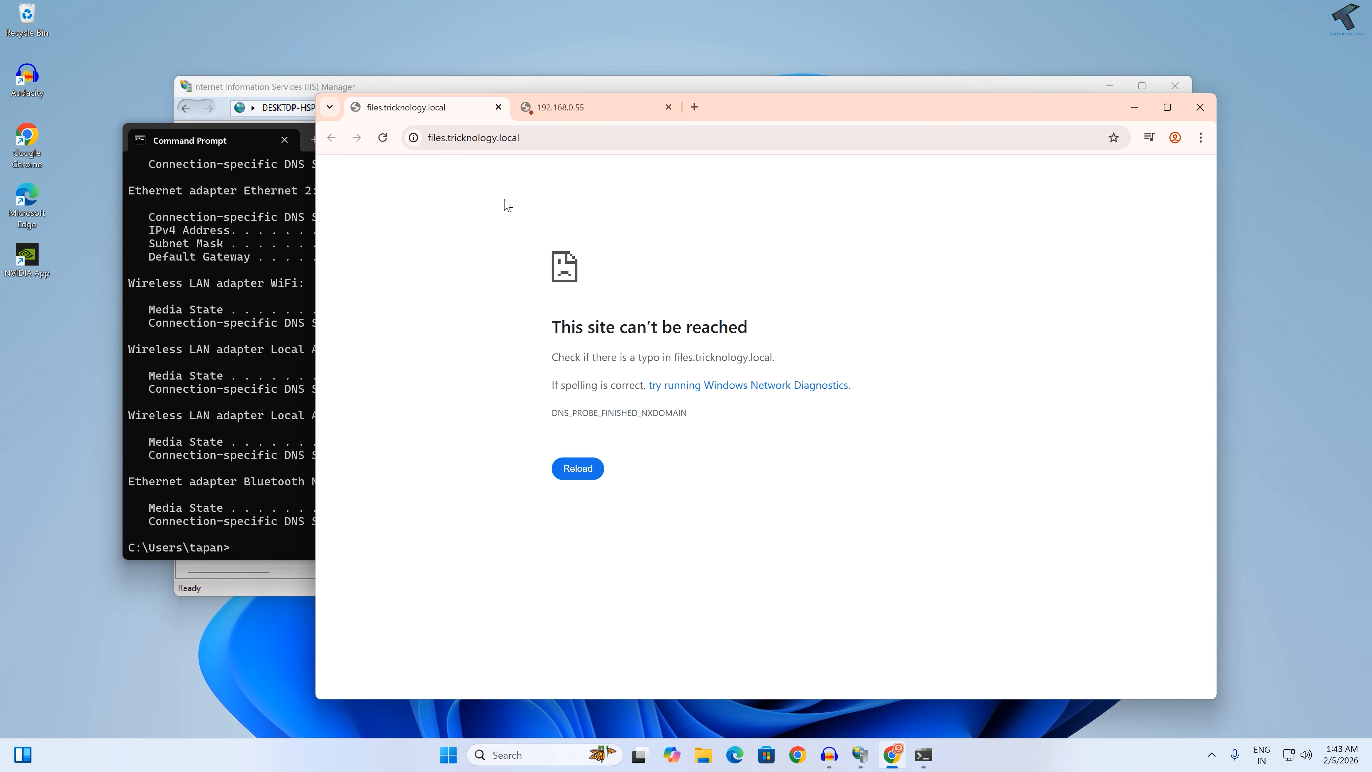
Step: Close Command Prompt, check the 192.168.0.55 tab again and minimize the browser
click(284, 140)
click(284, 140)
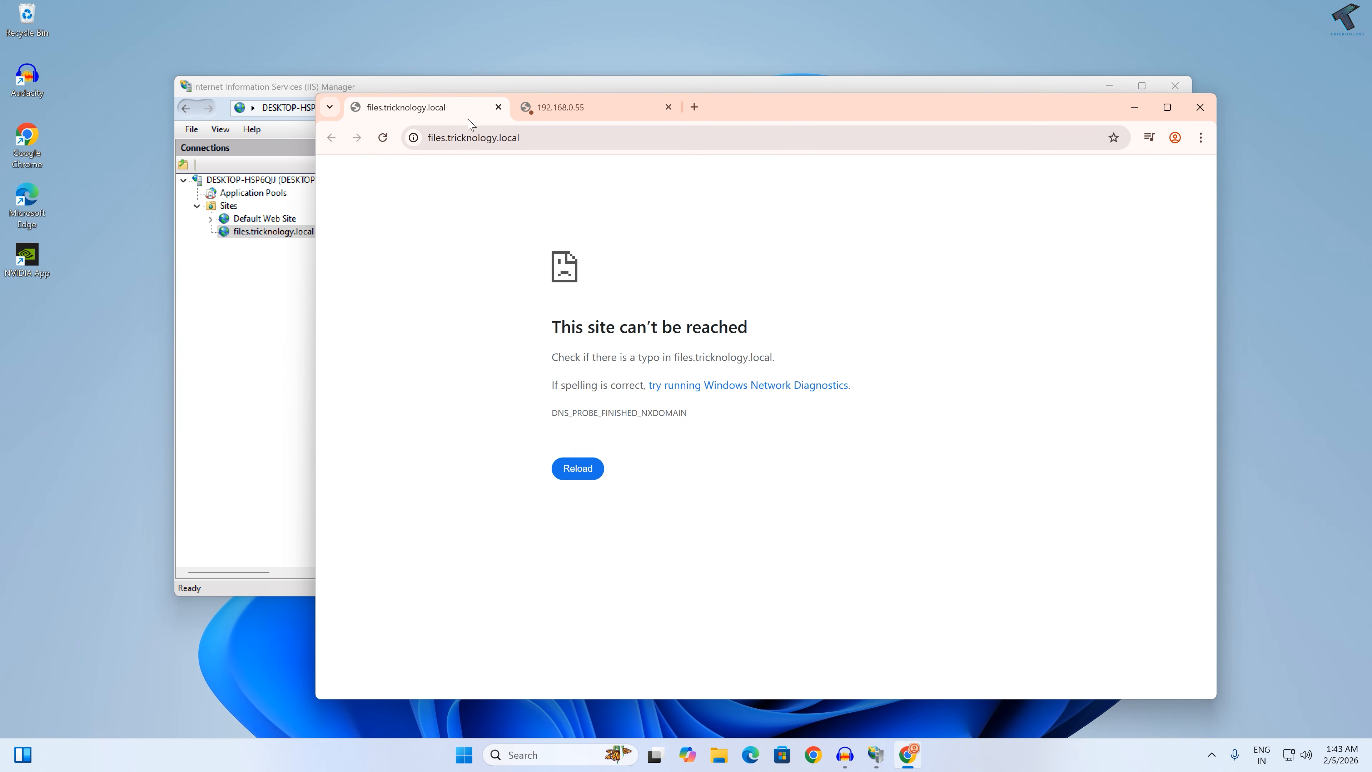
drag(721, 113, 886, 125)
click(787, 121)
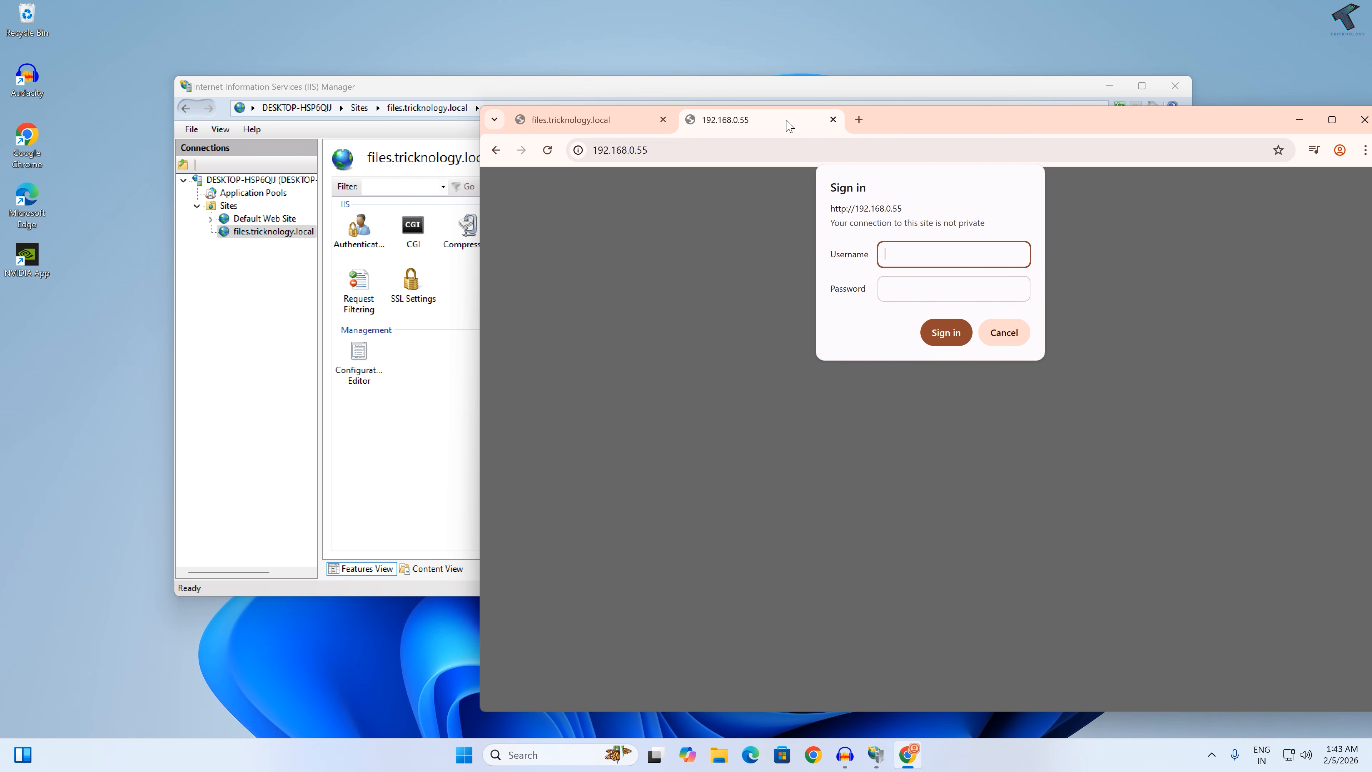
click(1299, 119)
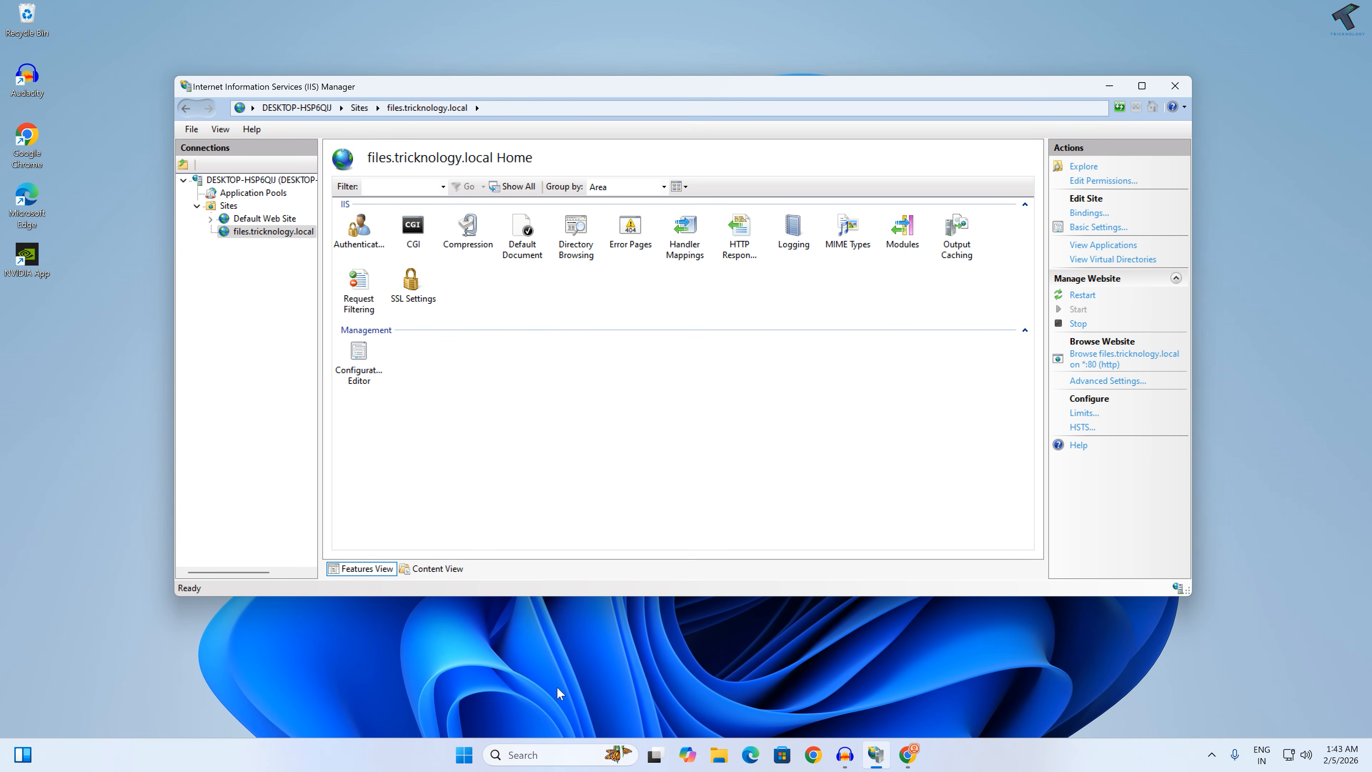
Step: Open File Explorer and go to the C:\Windows\System32 folder
click(716, 759)
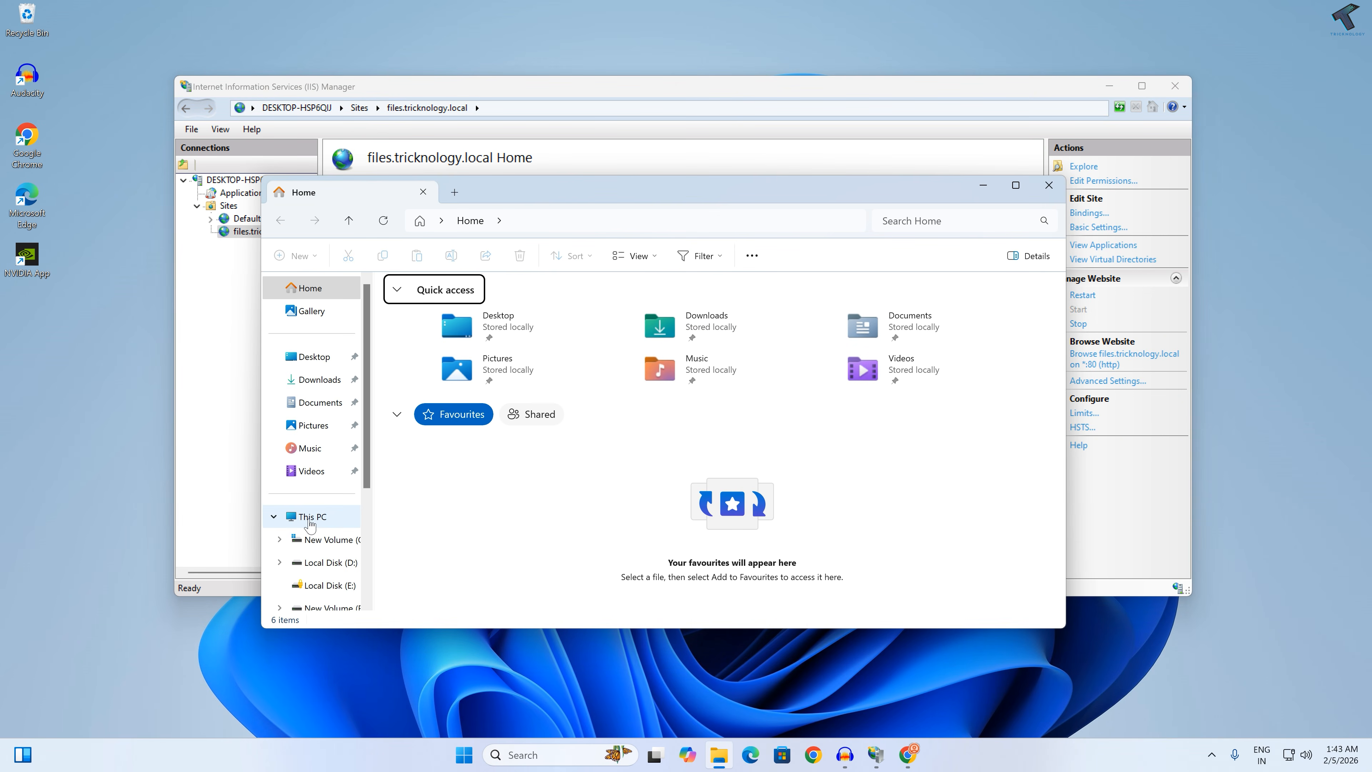
click(311, 517)
double_click(459, 311)
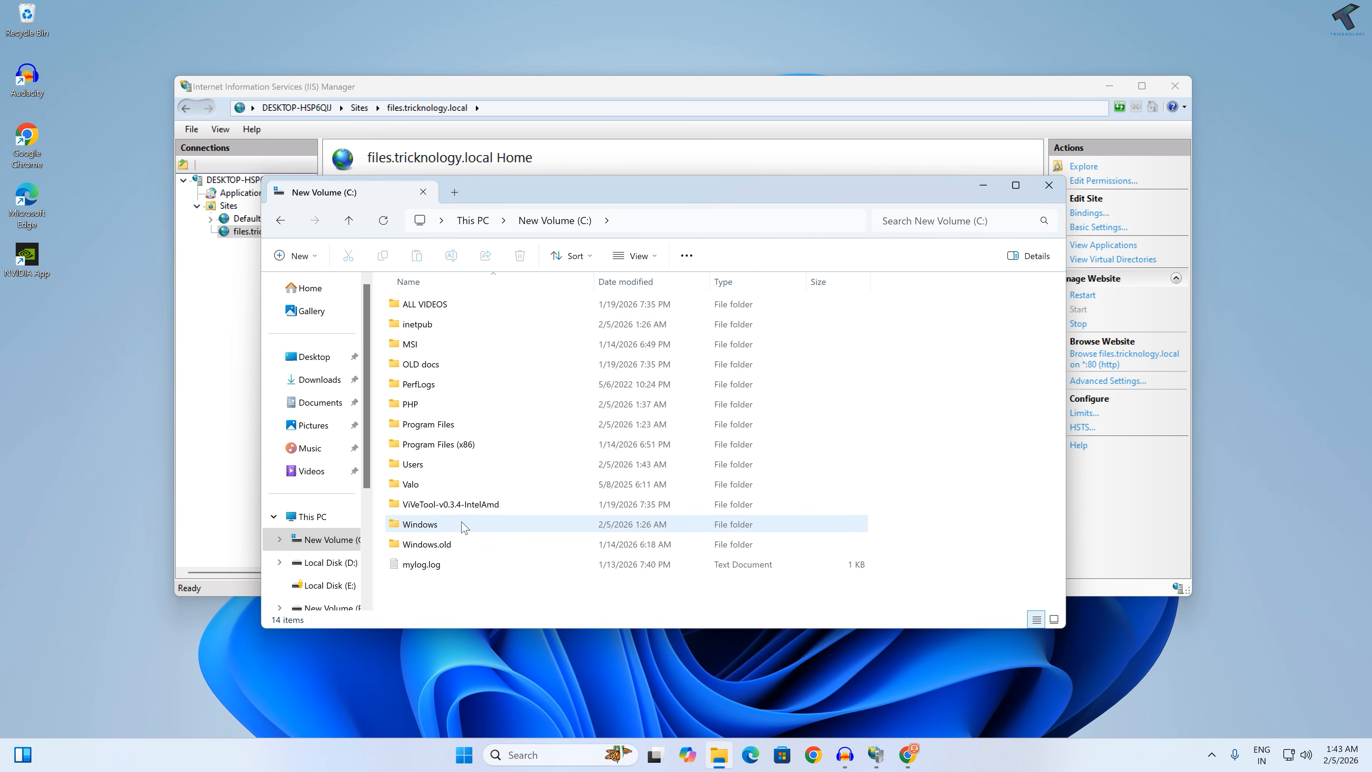
double_click(453, 529)
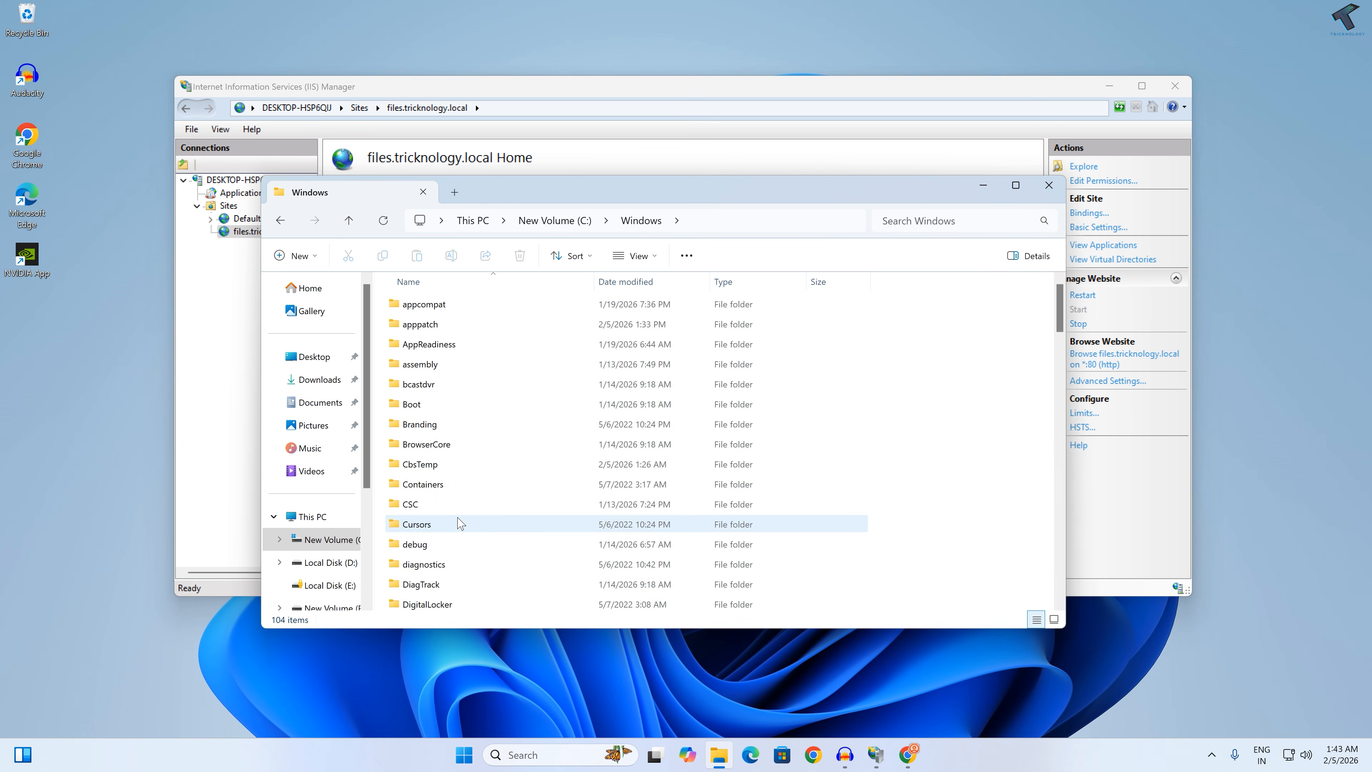
scroll(459, 523, down, 12)
click(460, 521)
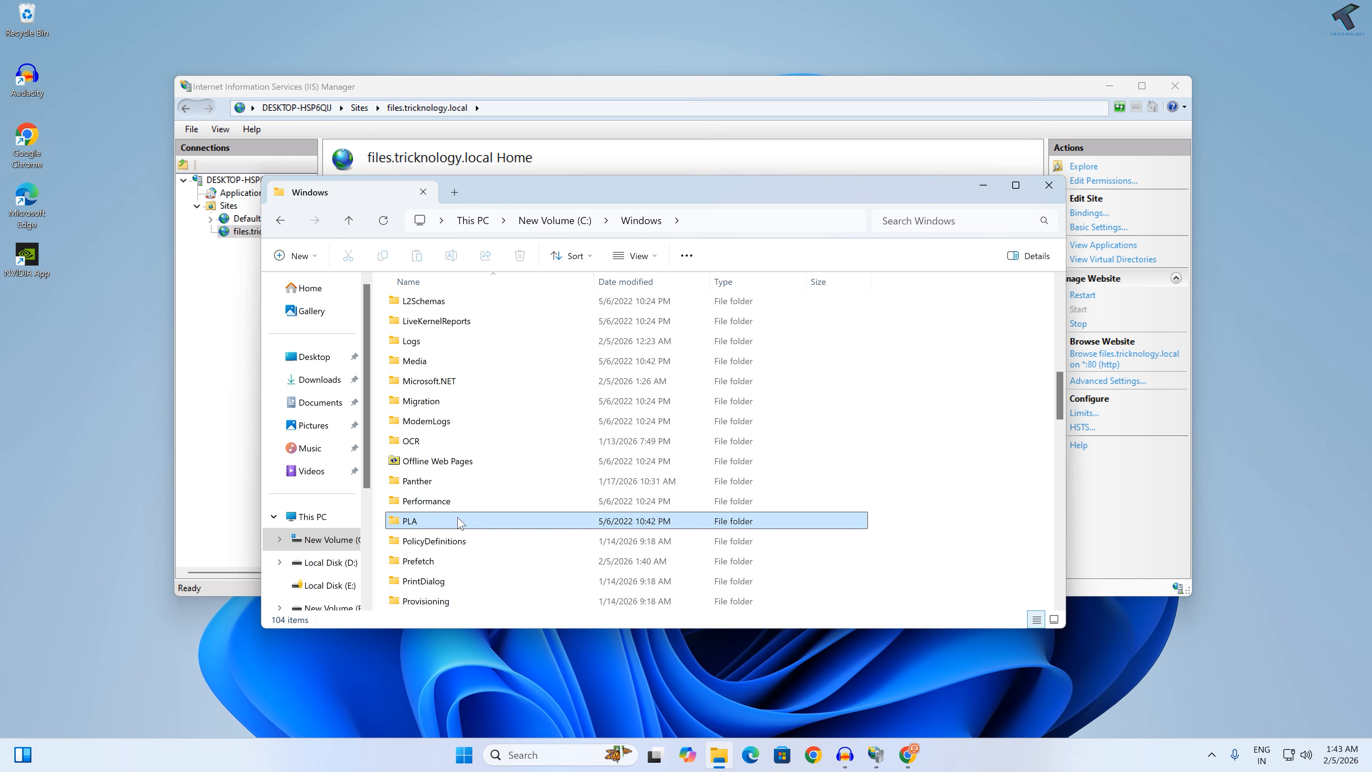
scroll(459, 521, down, 7)
click(432, 542)
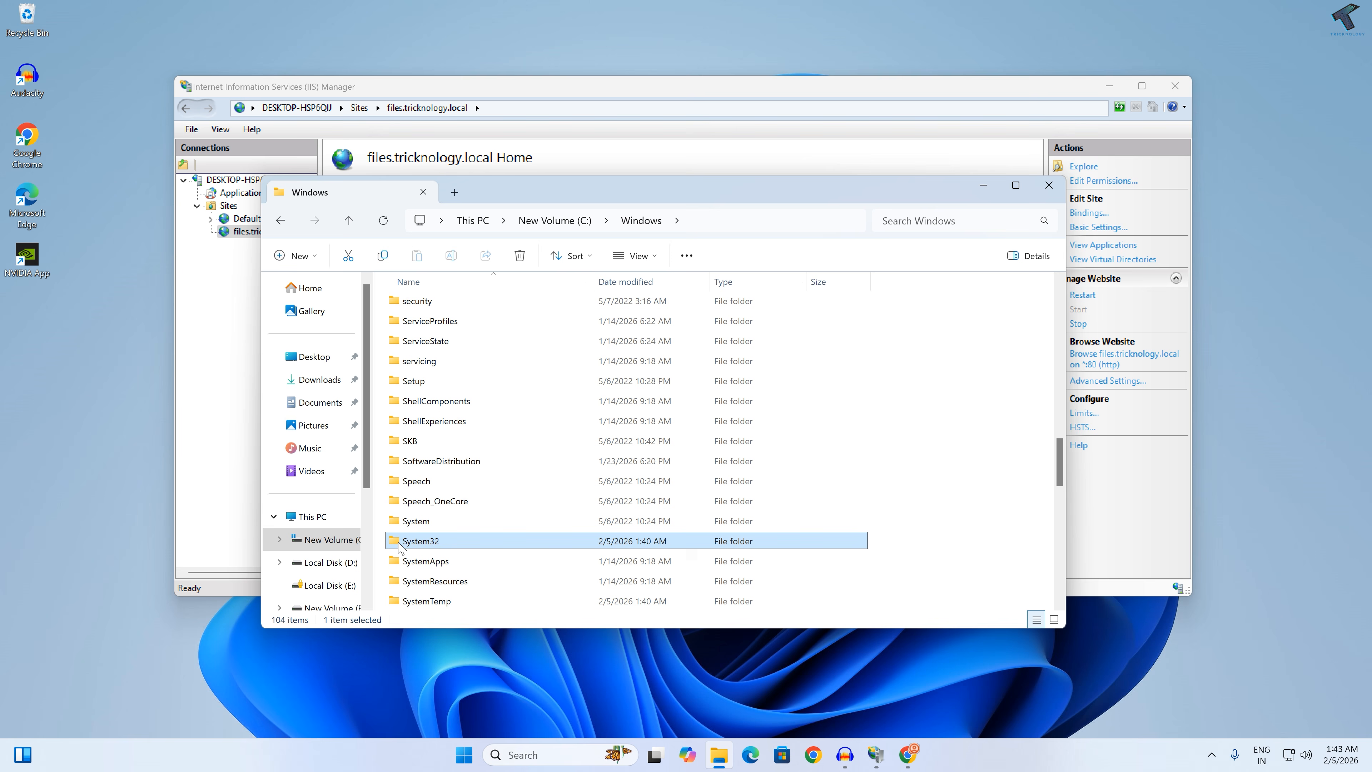
double_click(427, 541)
Step: Go into the drivers\etc folder inside System32 and select the hosts file
click(444, 361)
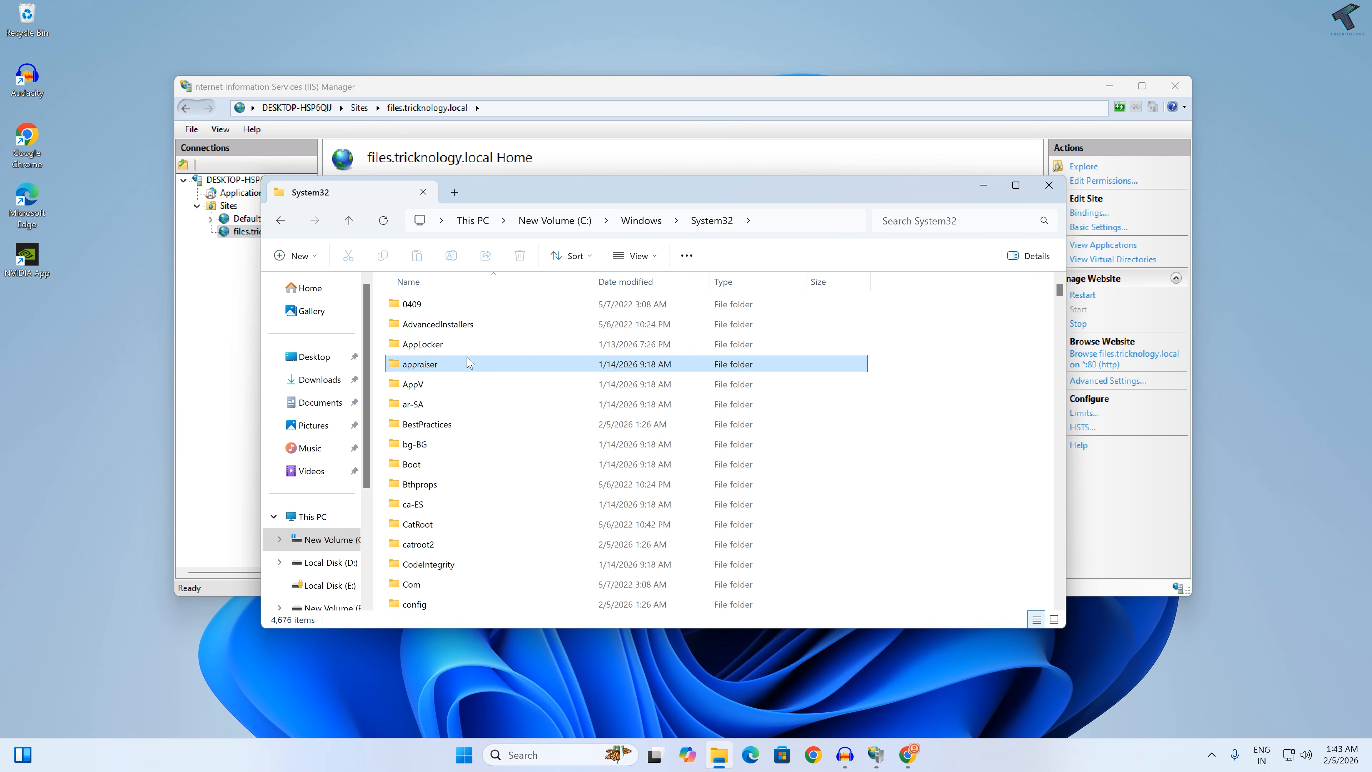
text(dr)
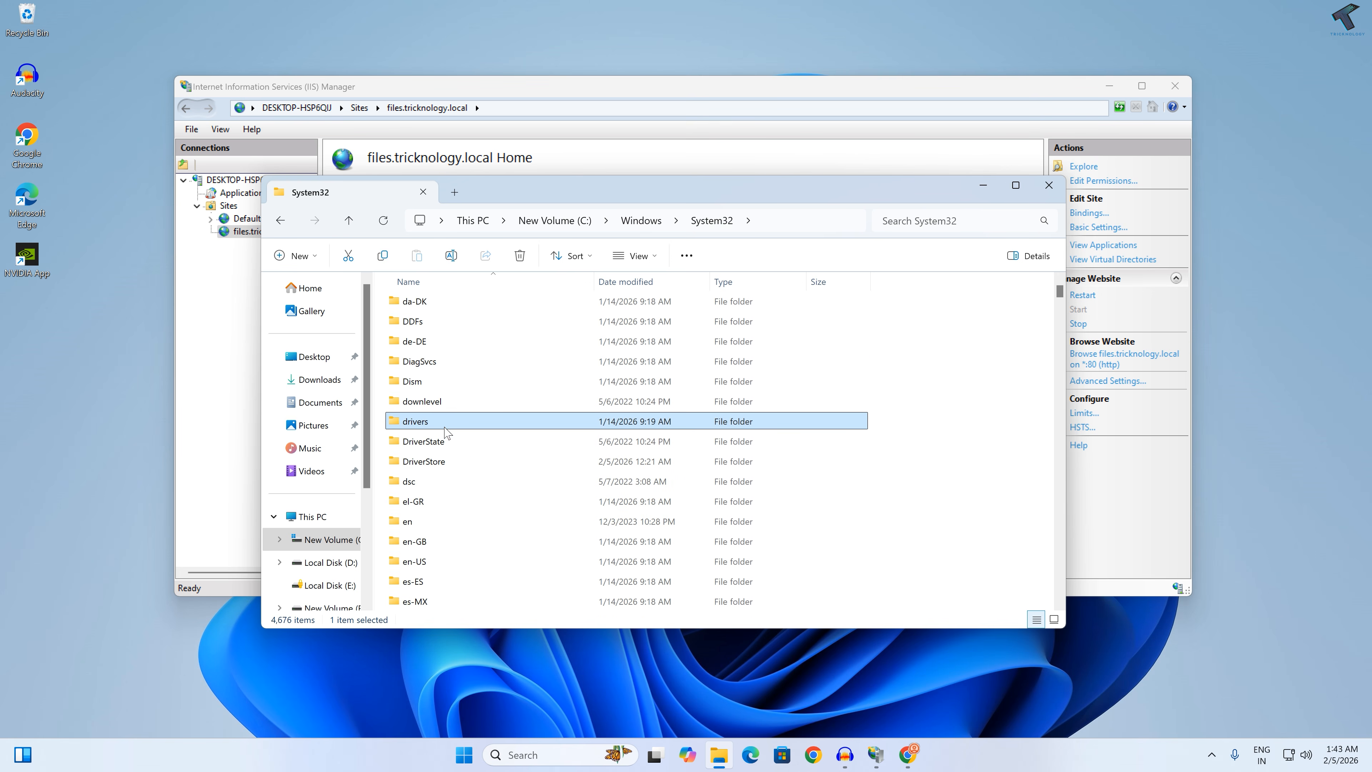
double_click(444, 427)
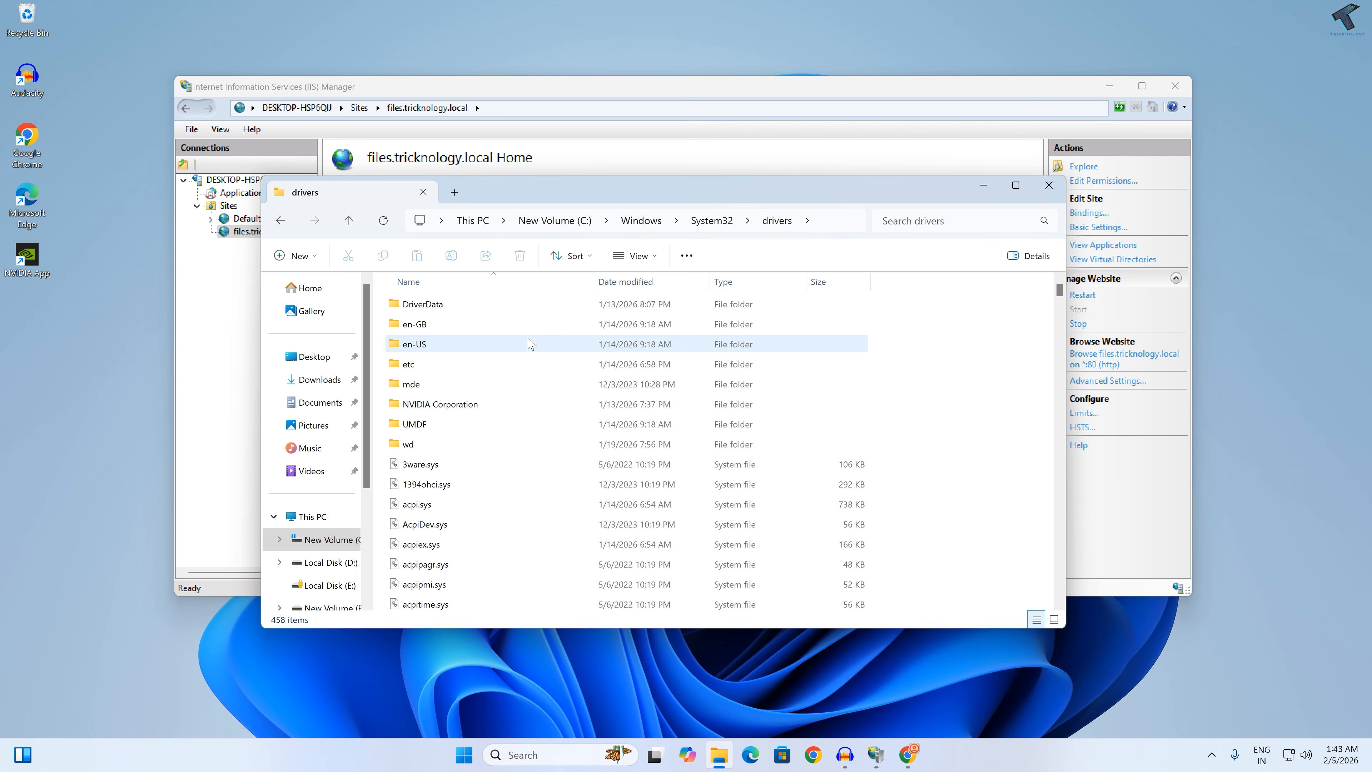
double_click(409, 367)
click(415, 306)
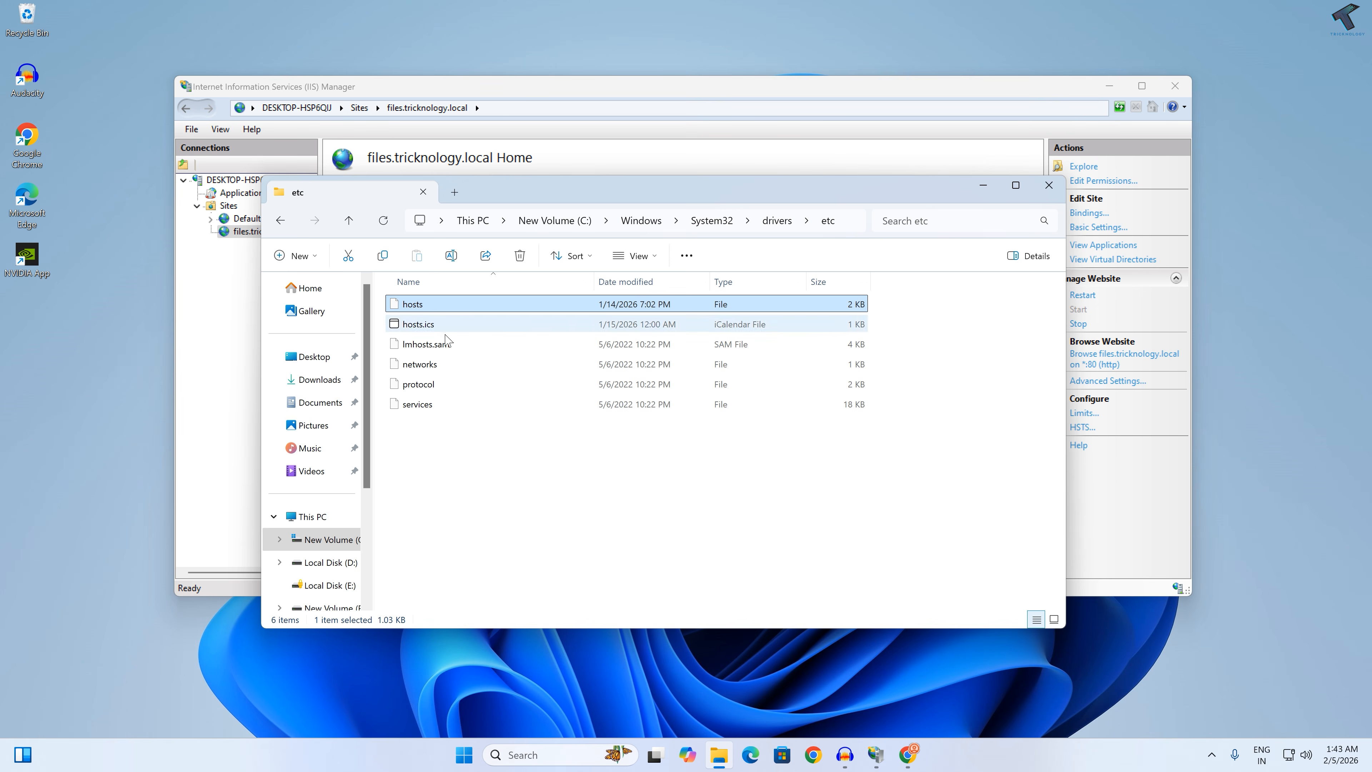
Step: Launch Notepad, resize it to sit beside File Explorer and open the hosts file in it
click(457, 764)
text(notepad)
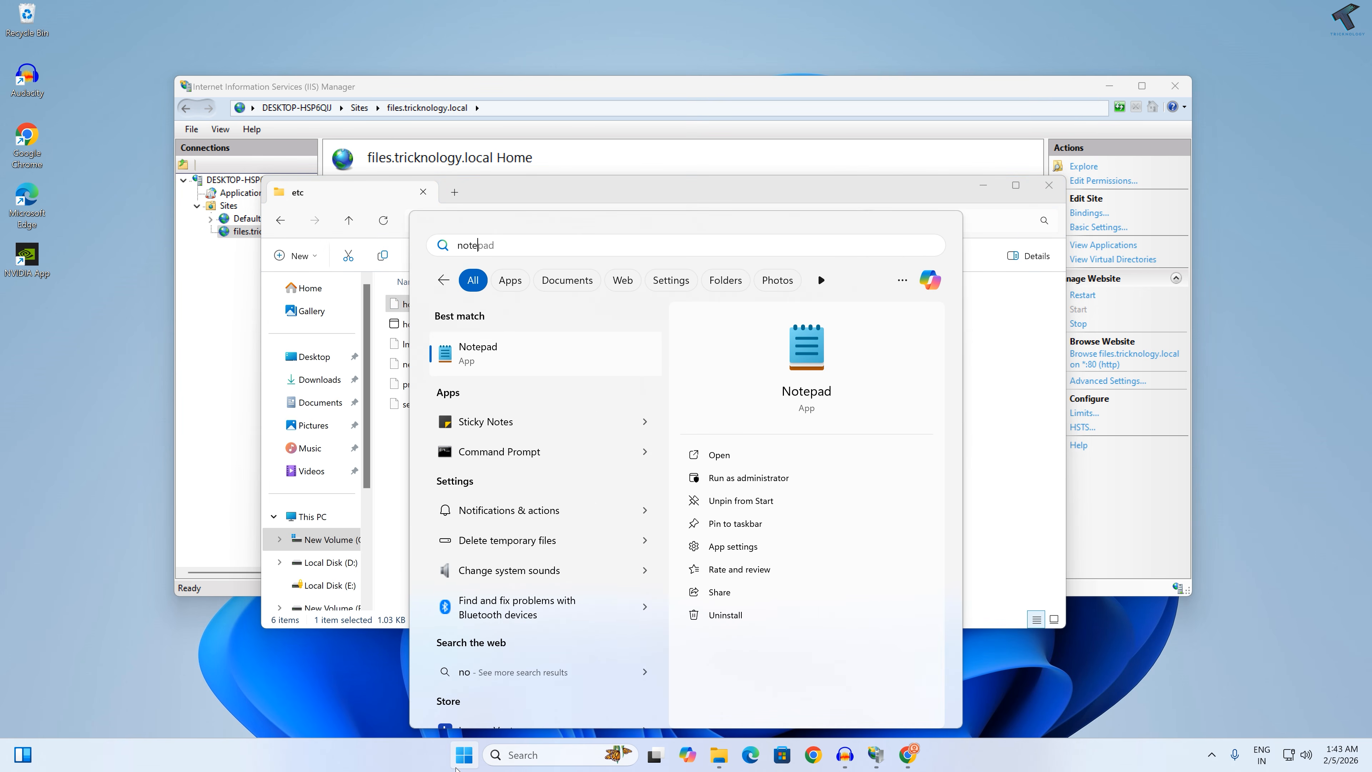
key(Return)
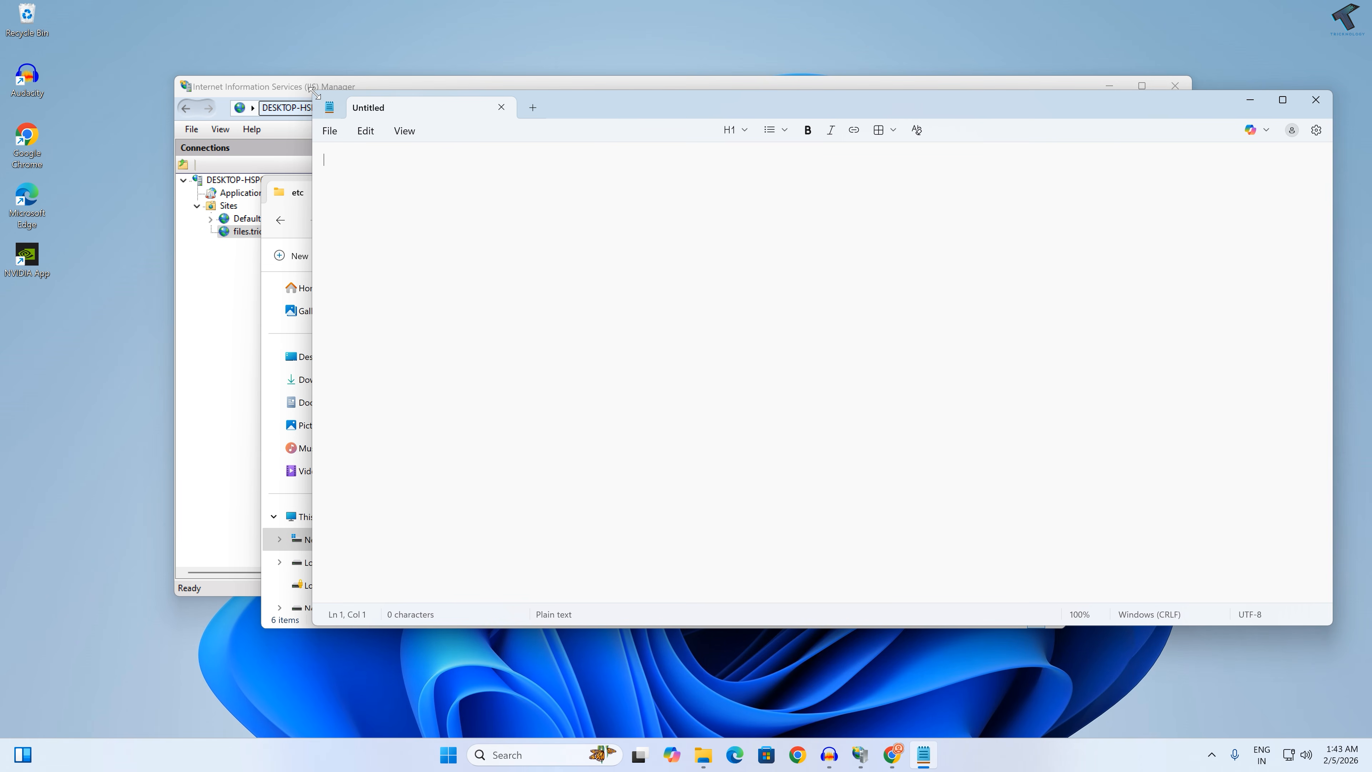
drag(313, 92, 653, 179)
drag(413, 304, 711, 299)
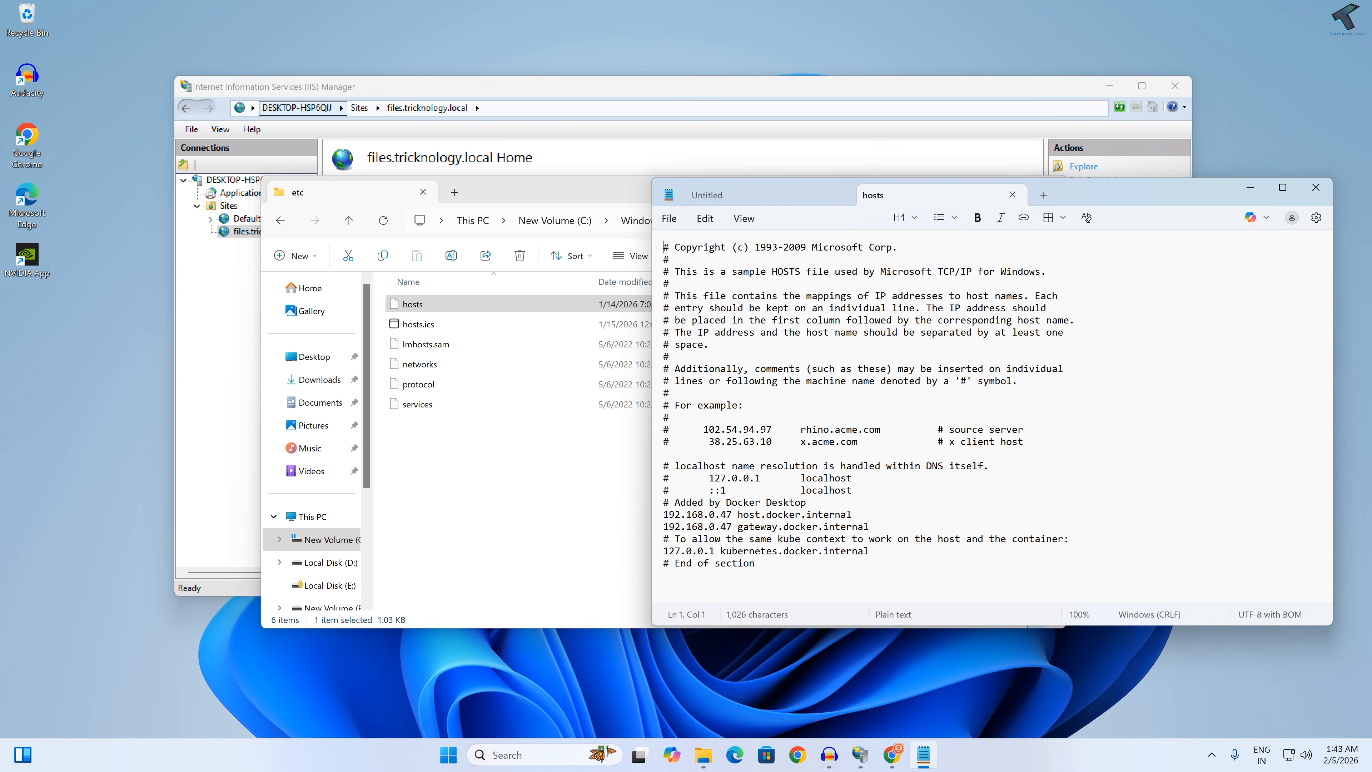
Step: Add the entry 192.168.0.55 files.tricknology.local after a blank line at the end of the hosts file
click(756, 564)
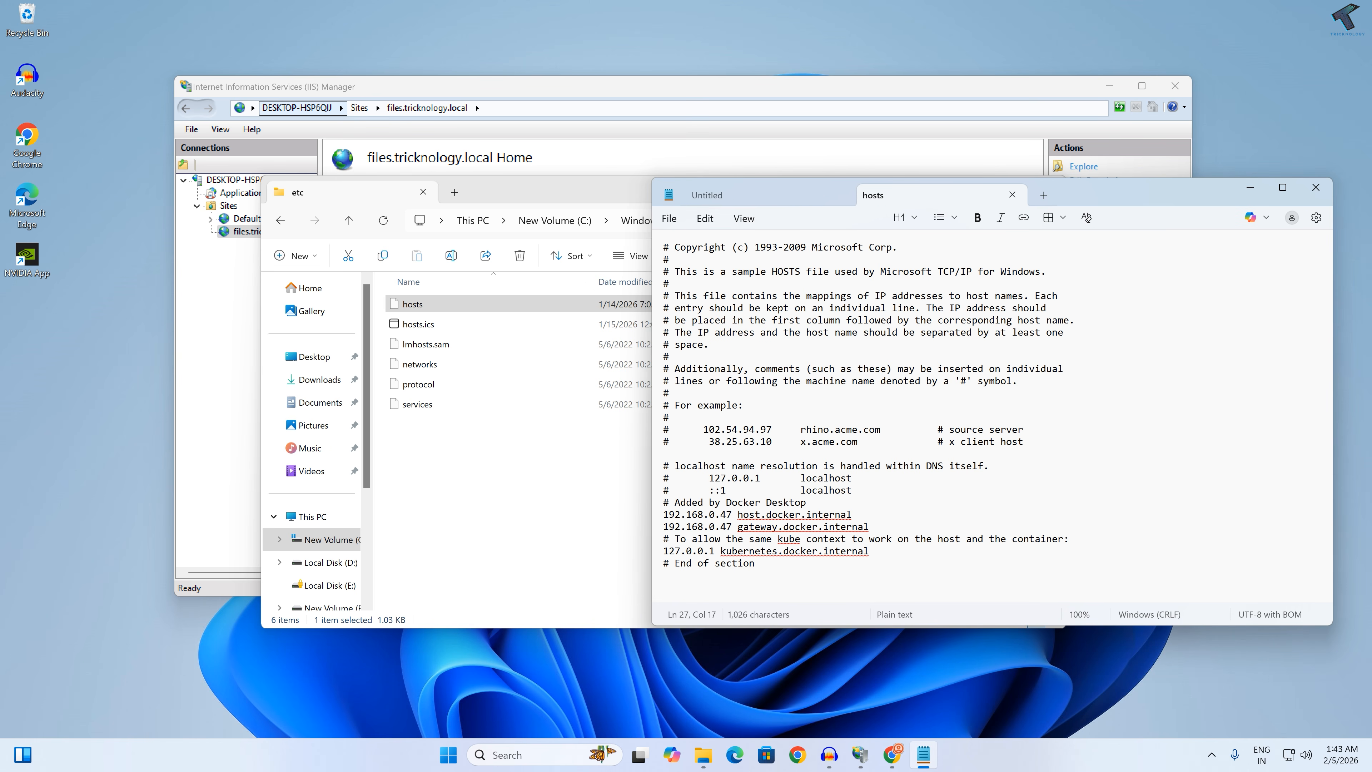
key(Return)
key(Return)
right_click(713, 595)
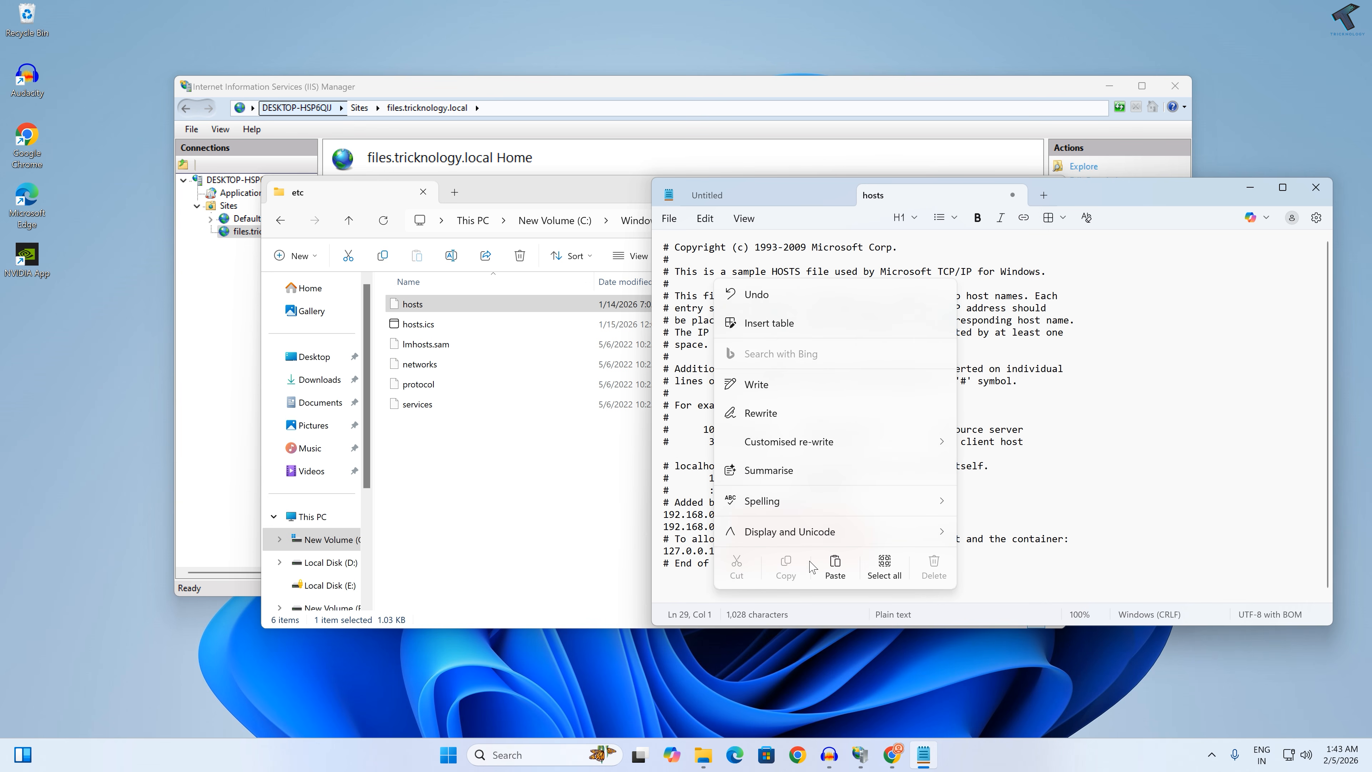
click(837, 577)
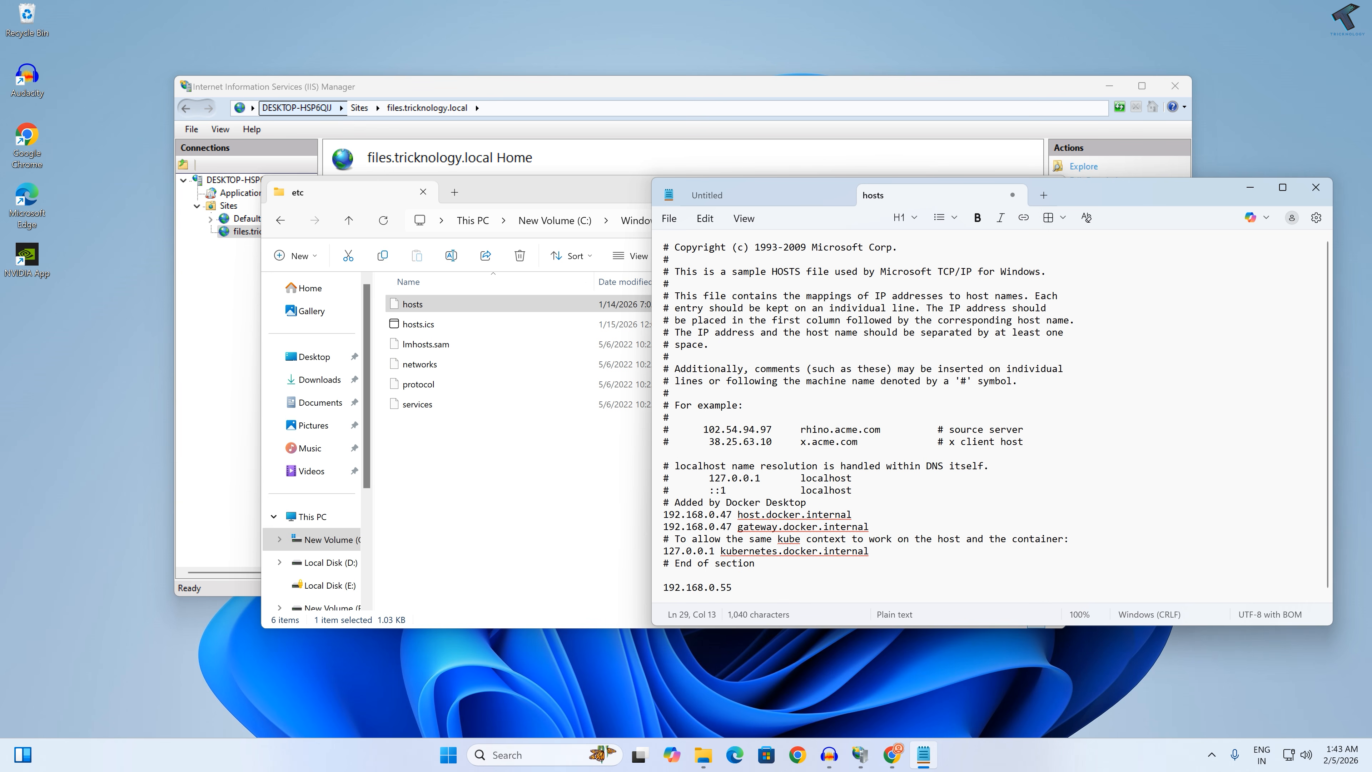
drag(734, 588, 649, 592)
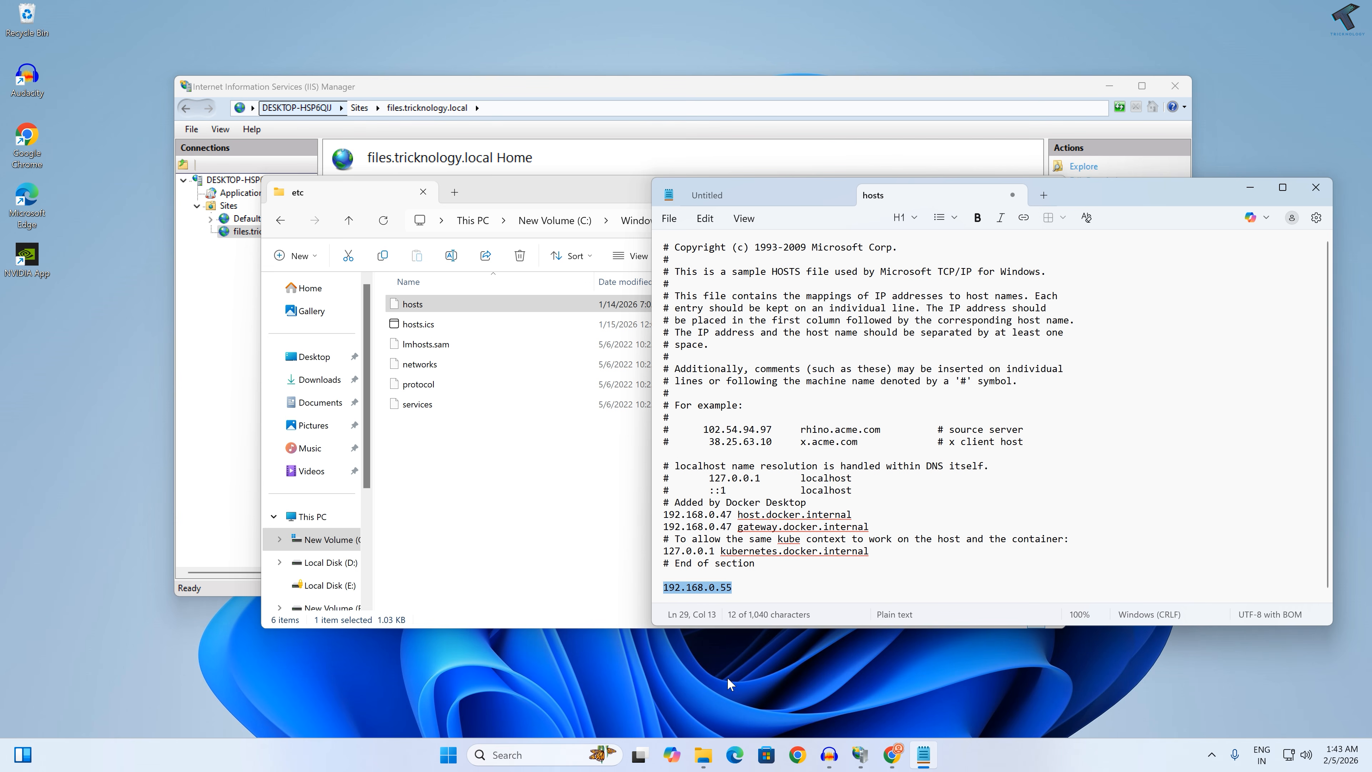
click(756, 589)
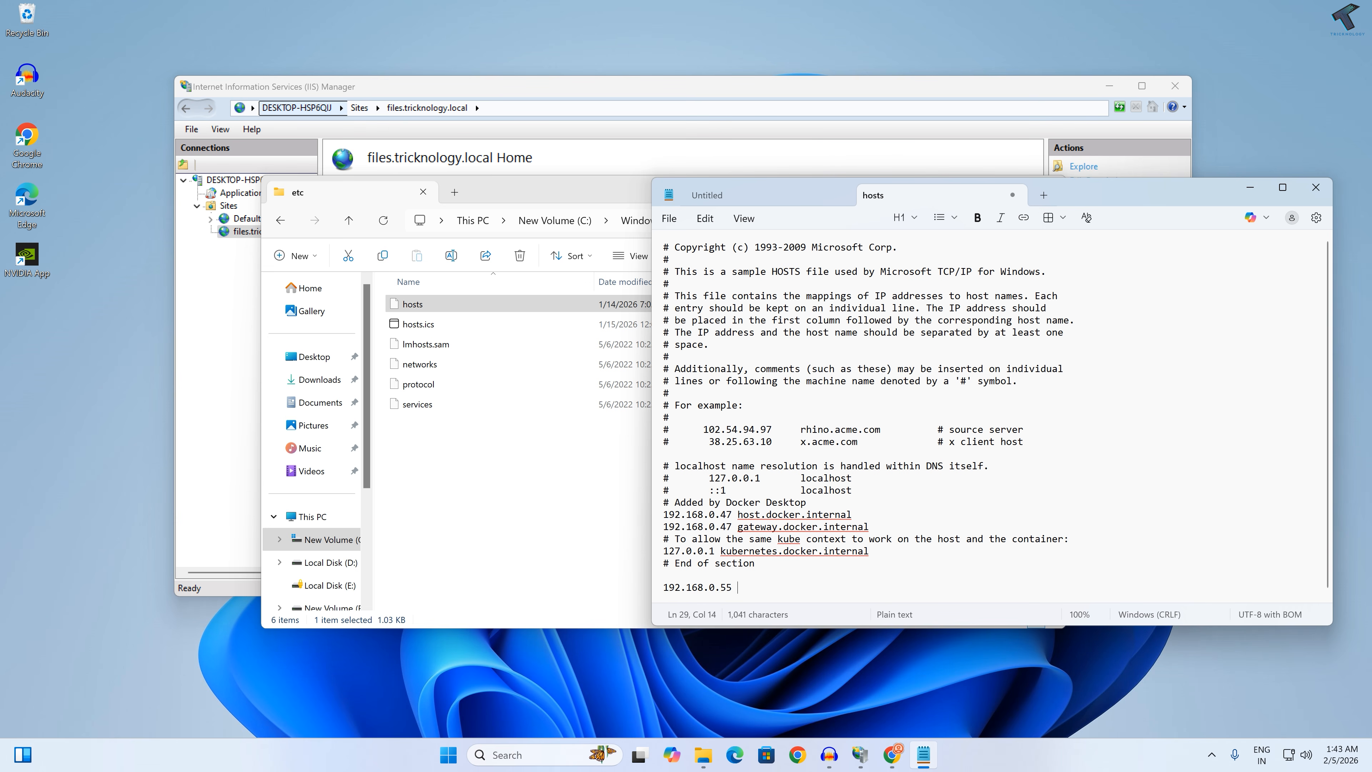
text(files.tricknolog)
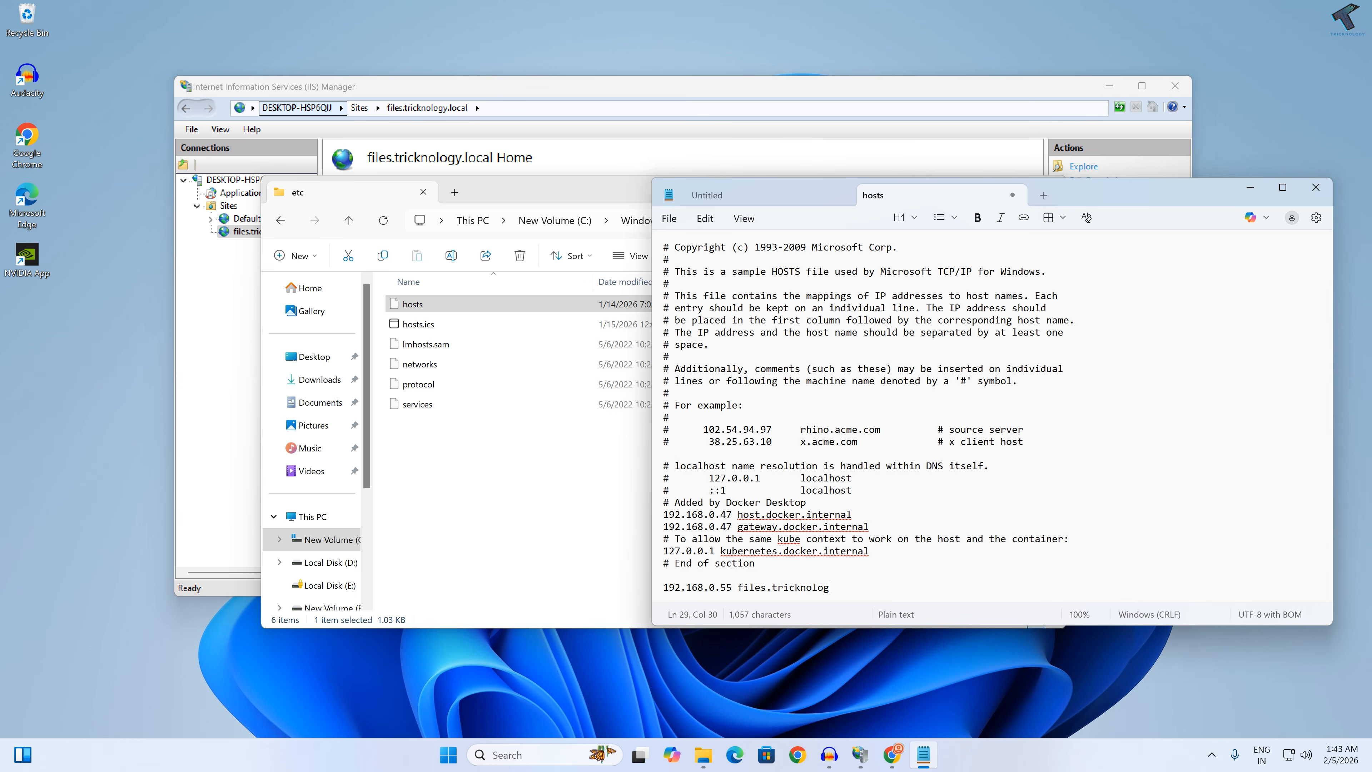
text(y.local)
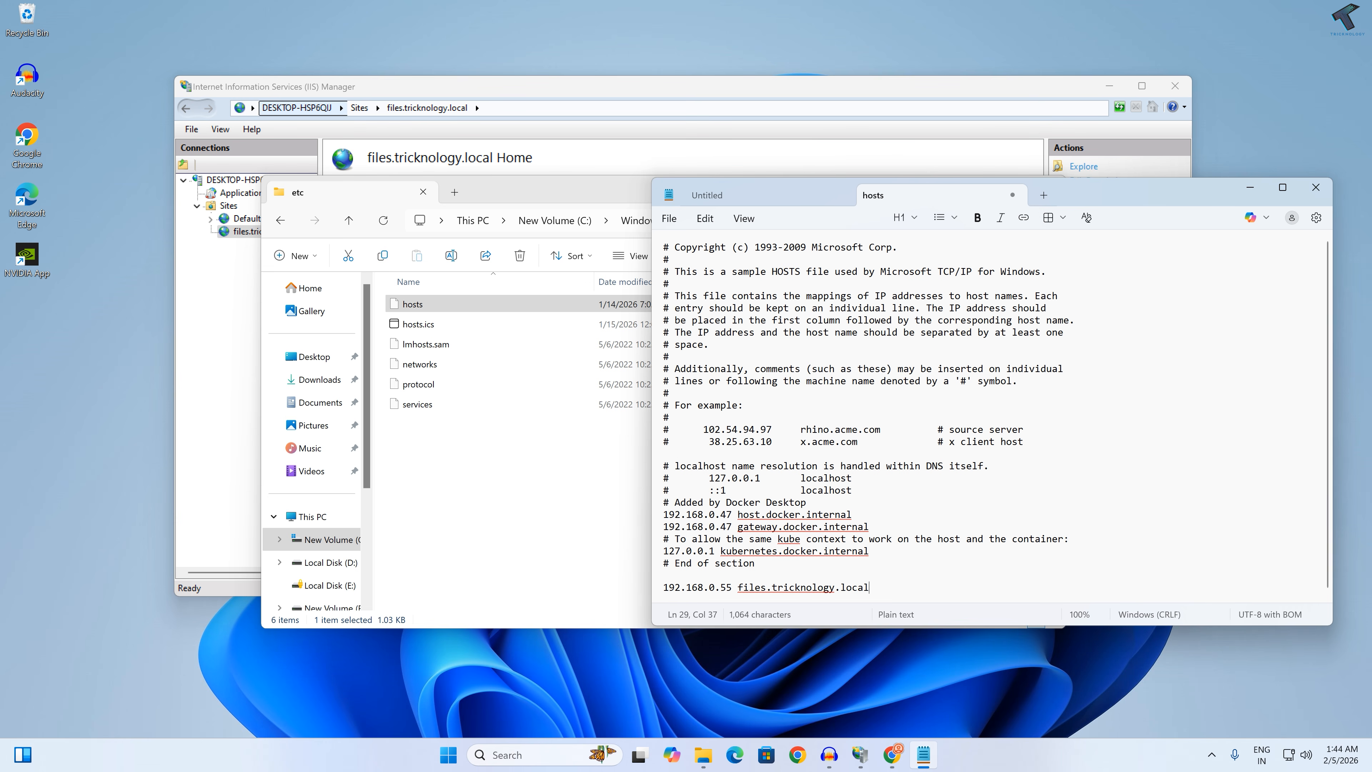
Step: Save a copy of the edited hosts file to the Music folder with the file type All files
click(670, 219)
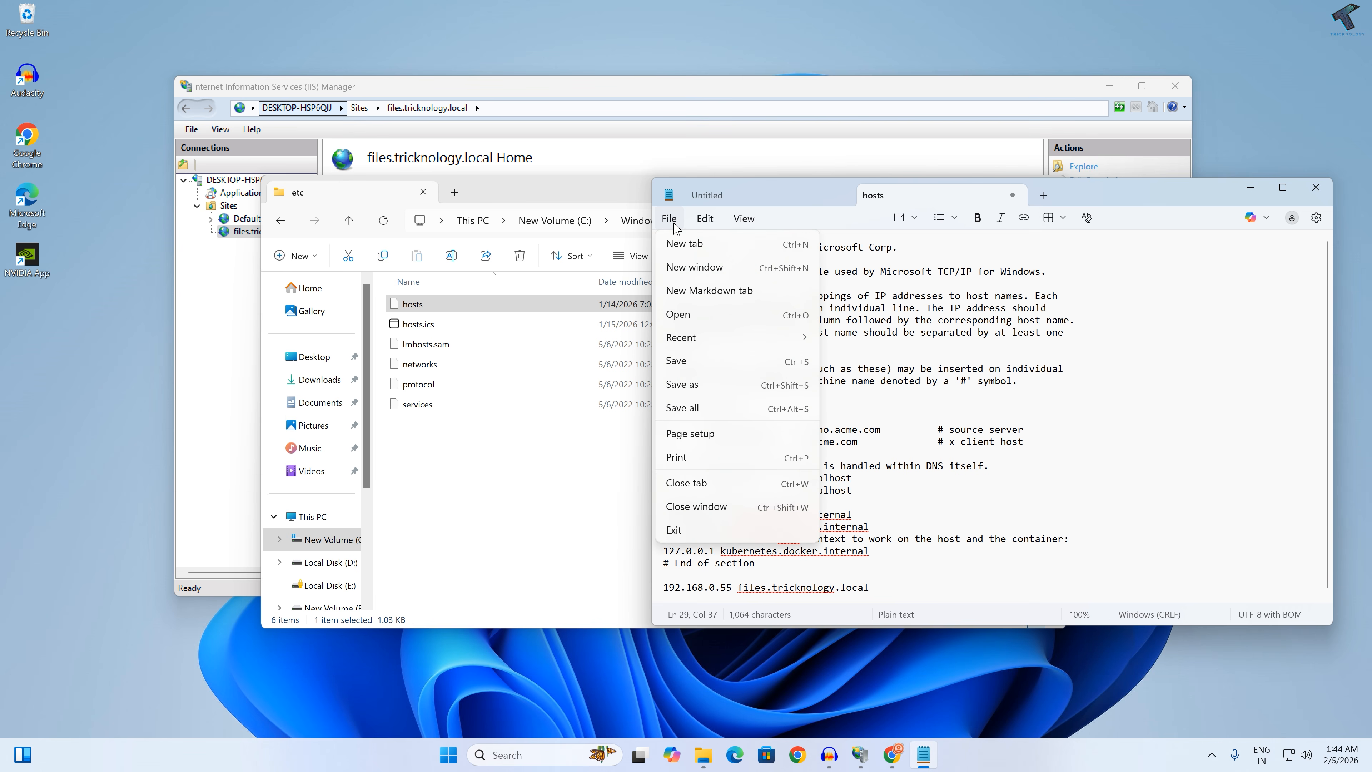
click(684, 385)
scroll(702, 378, up, 3)
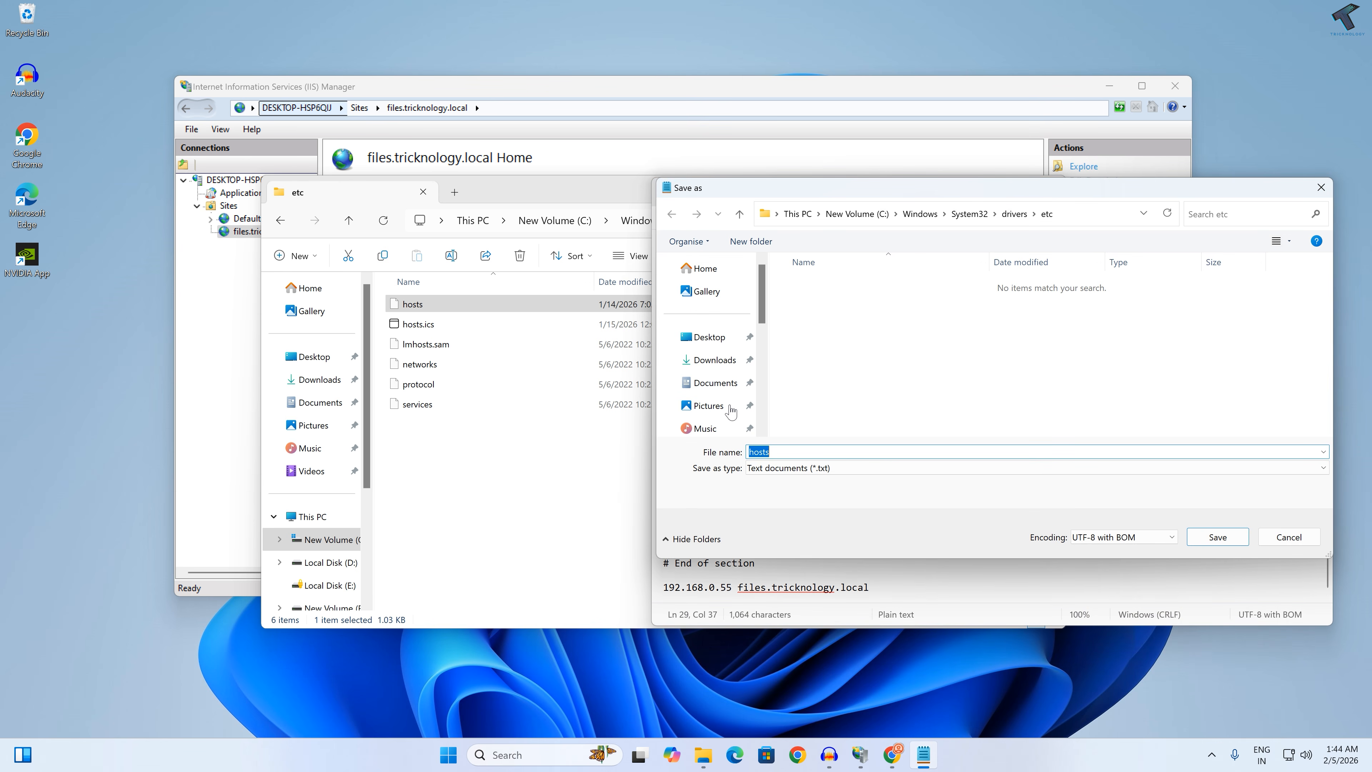
click(688, 334)
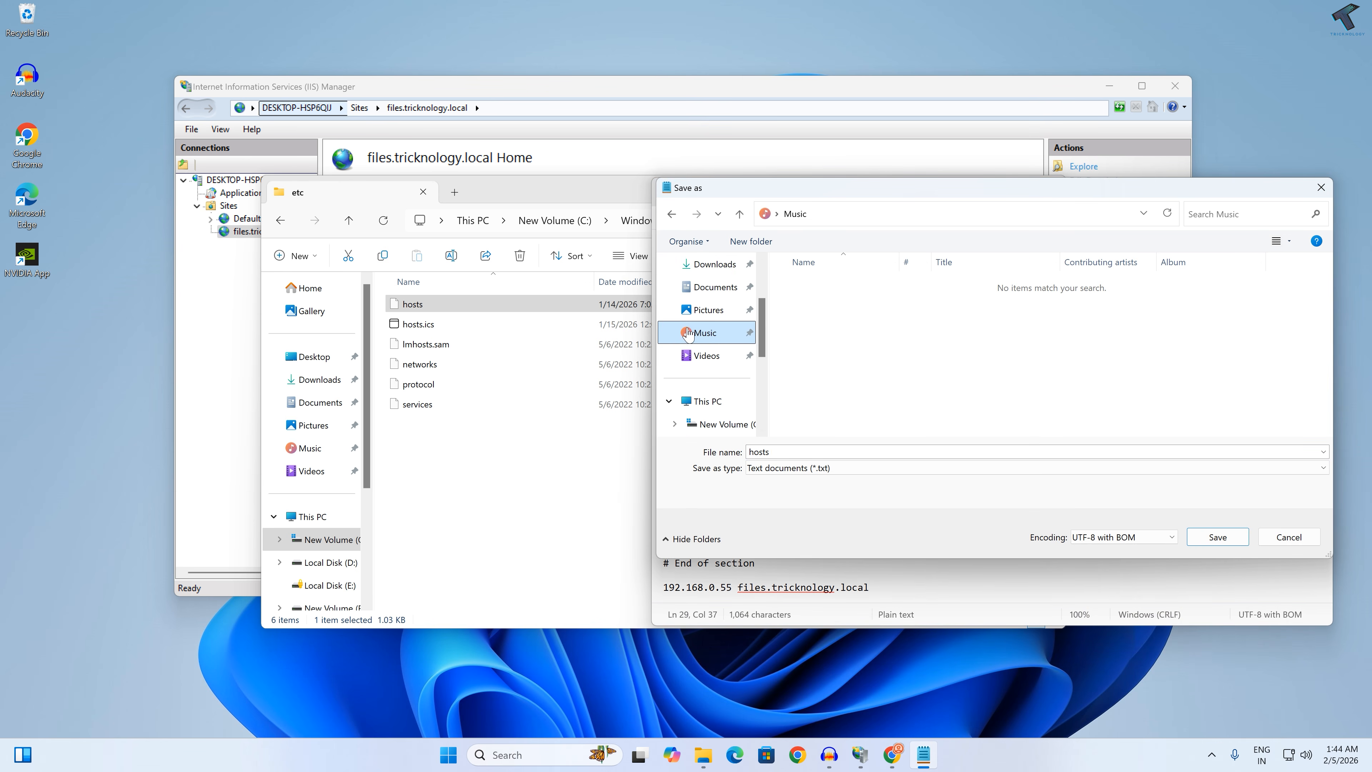
click(835, 469)
click(776, 493)
click(767, 468)
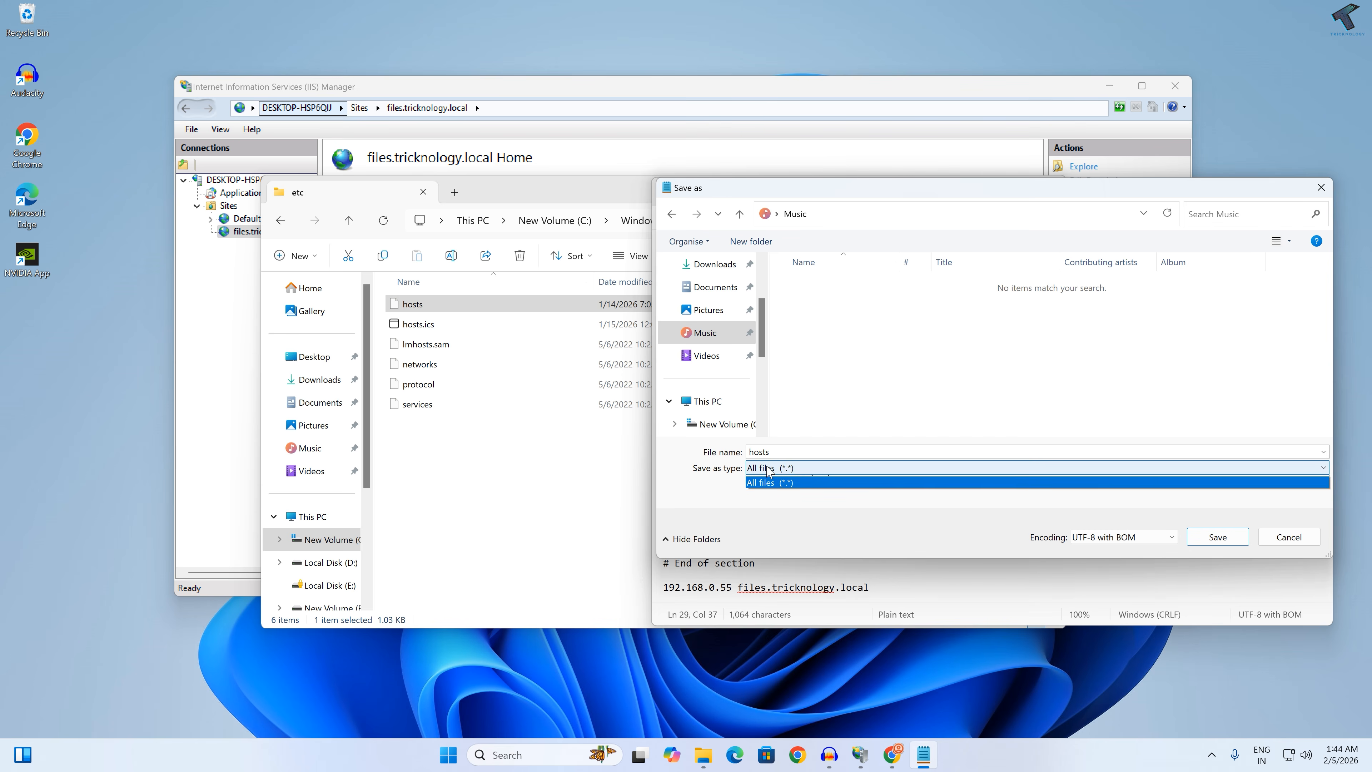
click(768, 492)
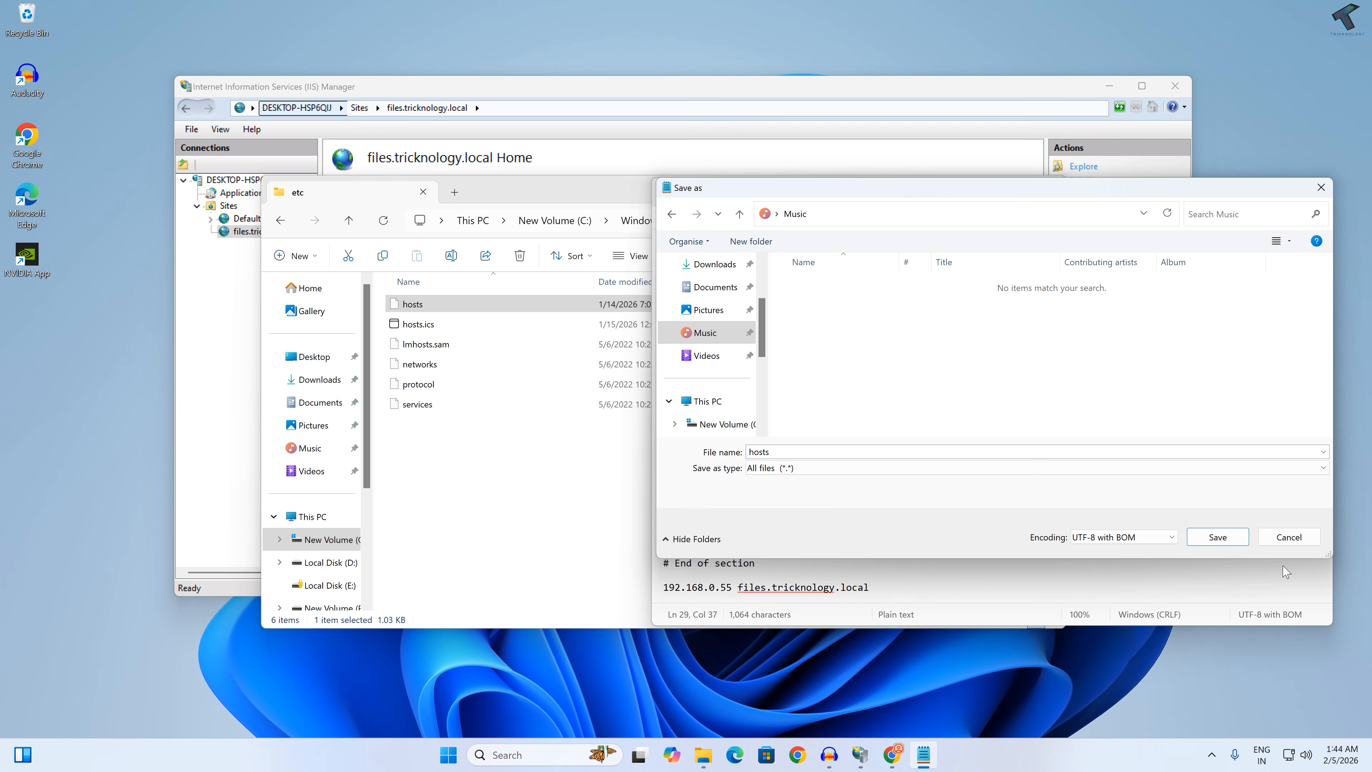
click(1218, 537)
Step: Open the Music folder in a new File Explorer tab and select the saved hosts.txt file
click(702, 757)
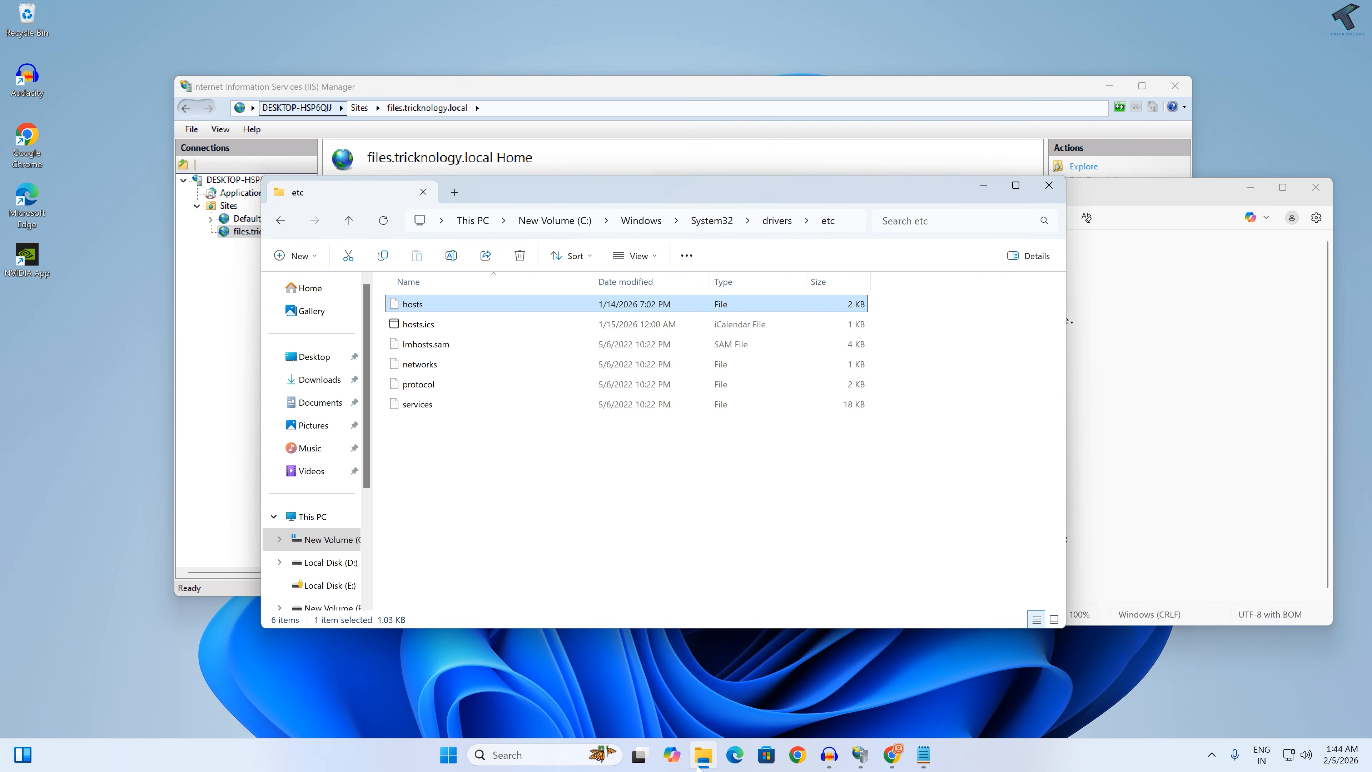
middle_click(309, 448)
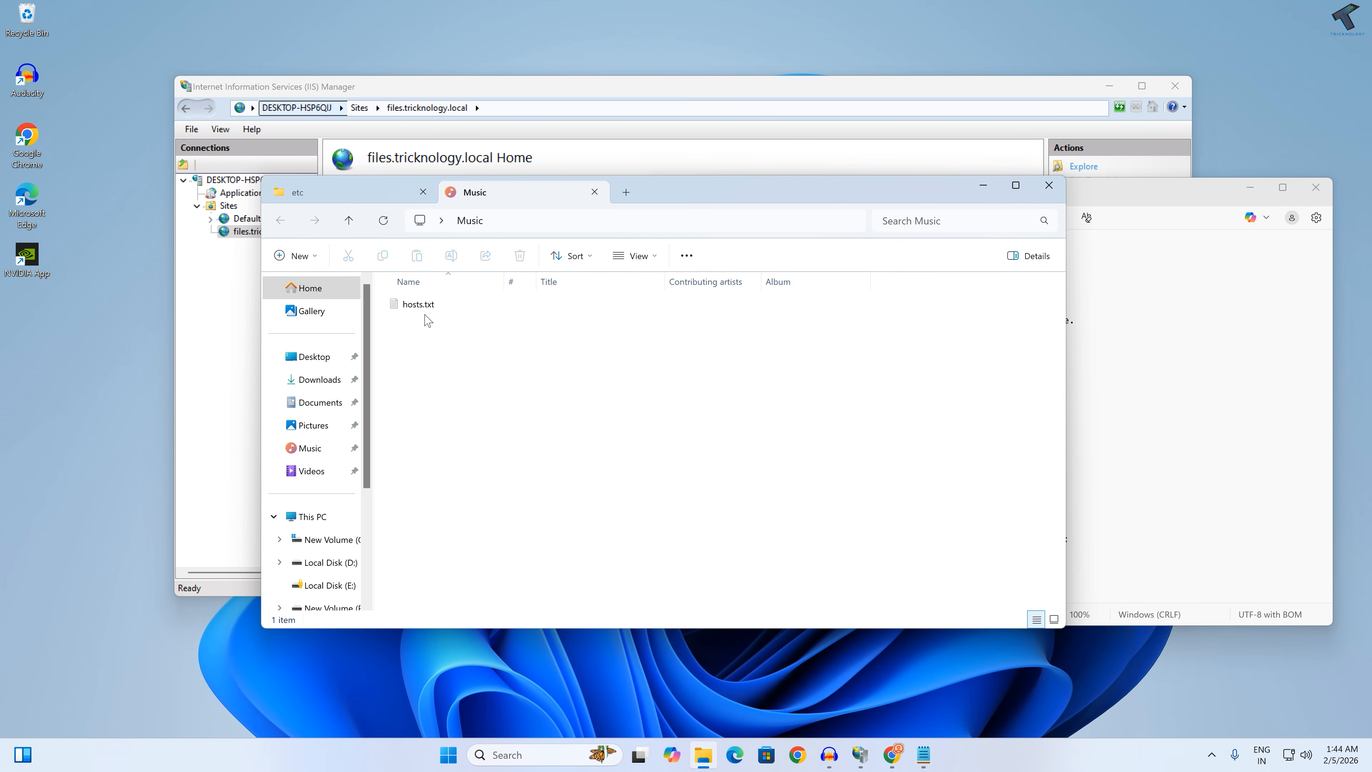
click(418, 305)
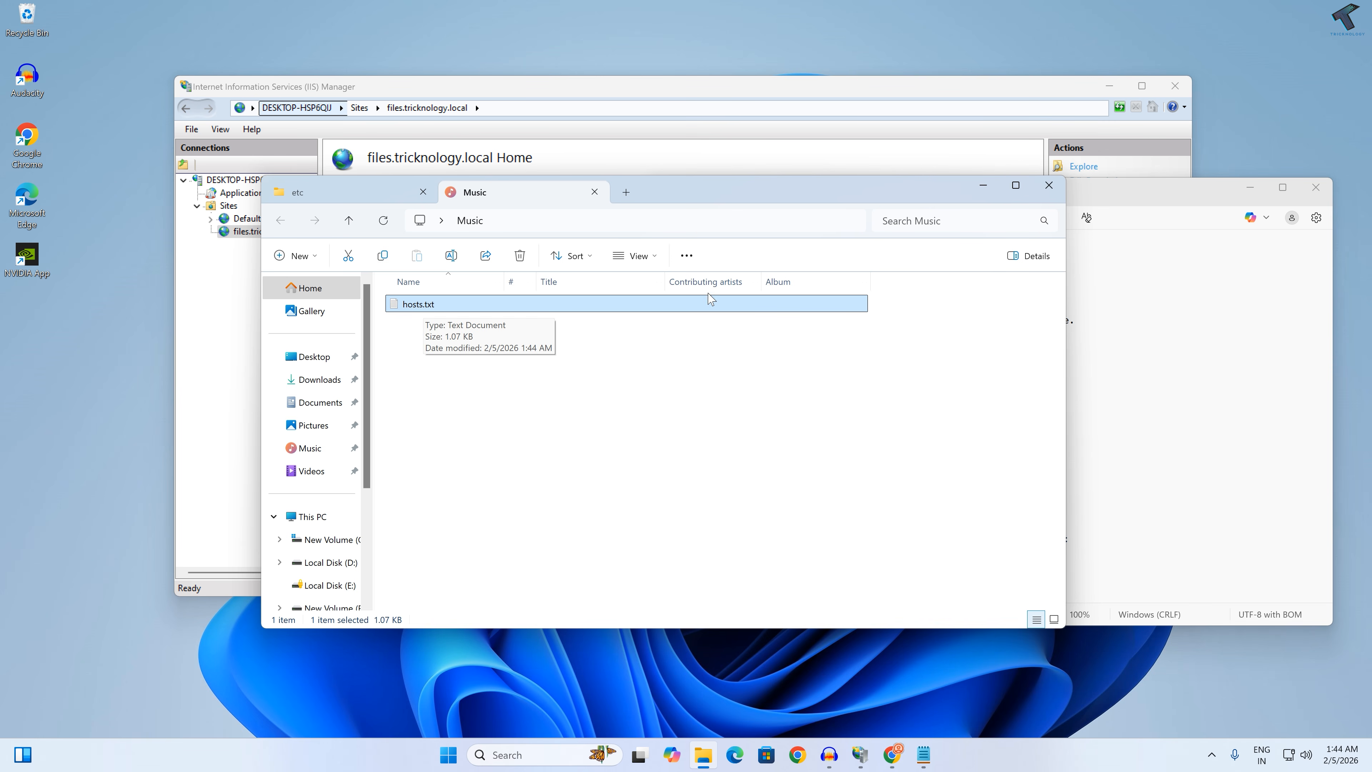
Step: Check the setting for hiding extensions of known file types in Folder Options and close the dialog
click(686, 255)
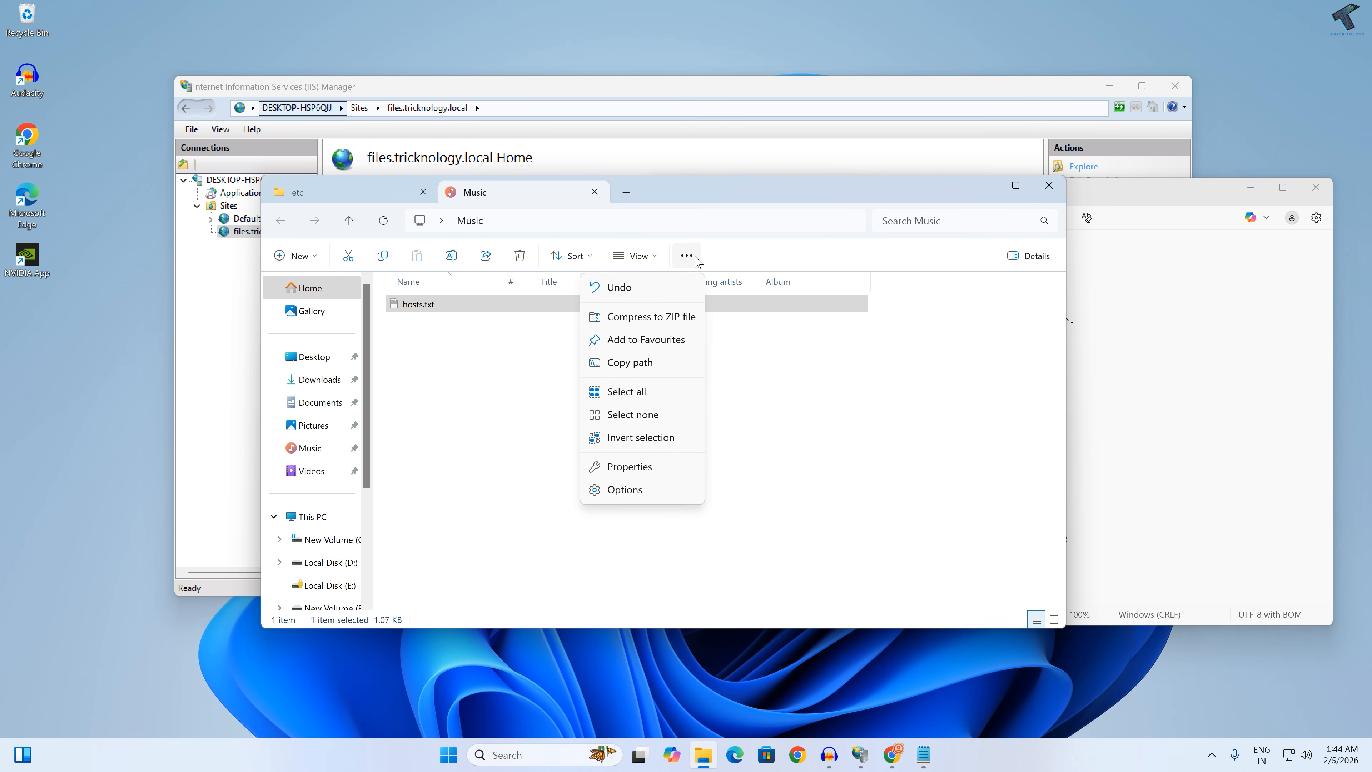
click(620, 495)
drag(429, 296, 843, 278)
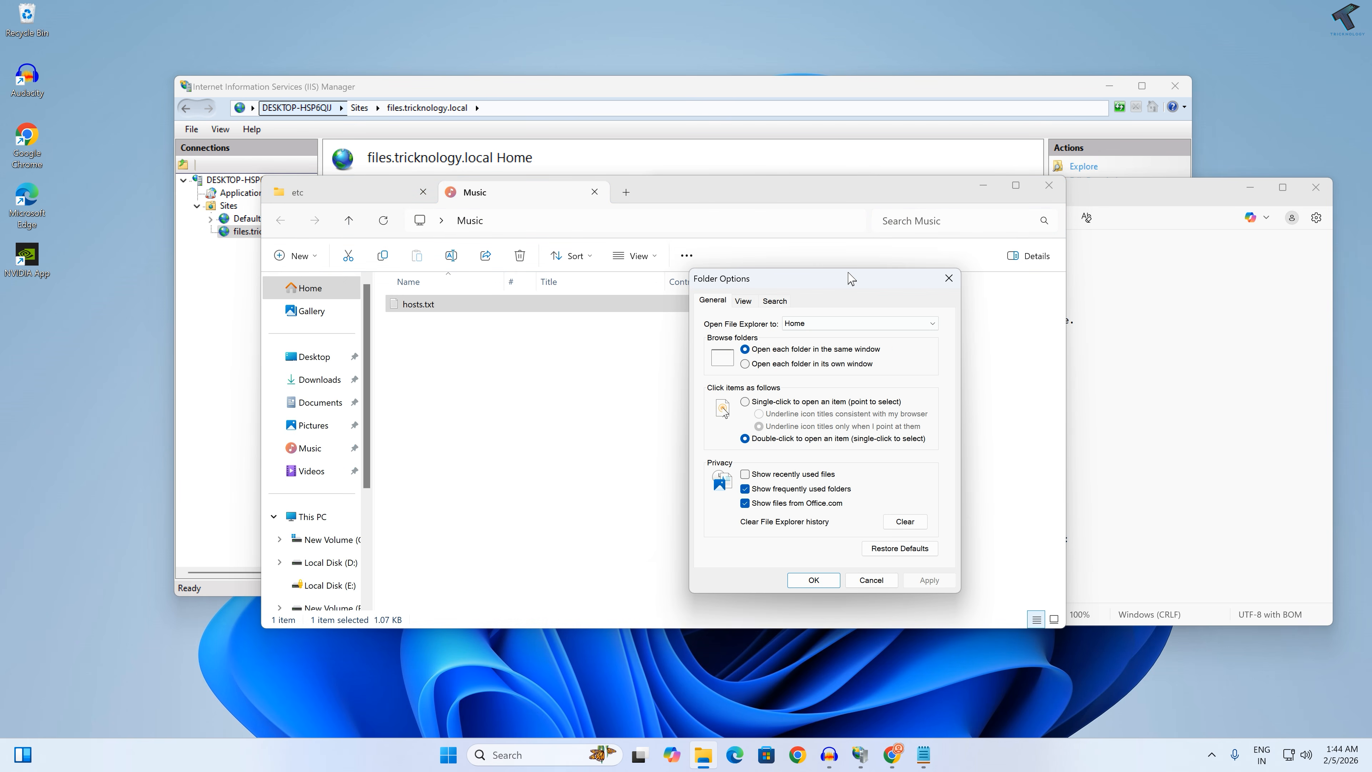
click(750, 300)
scroll(768, 460, down, 2)
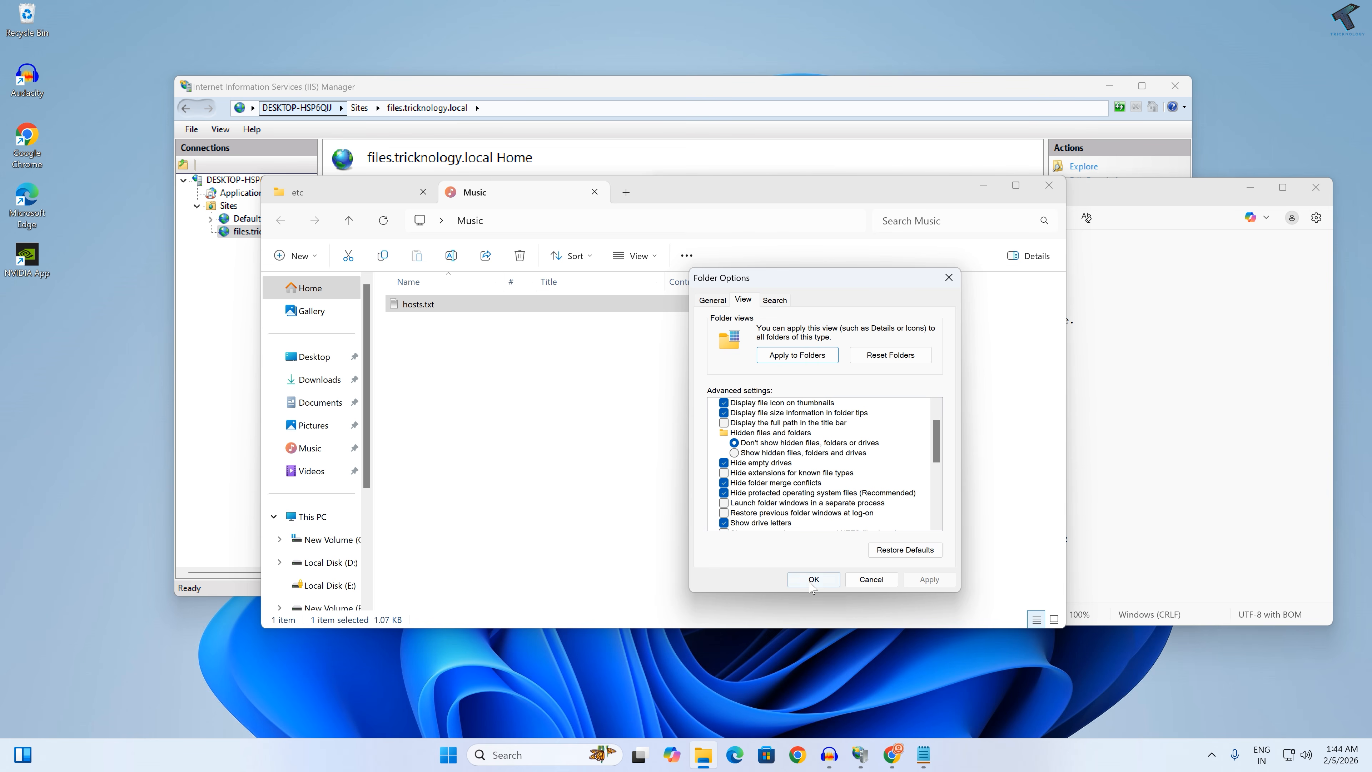
click(823, 578)
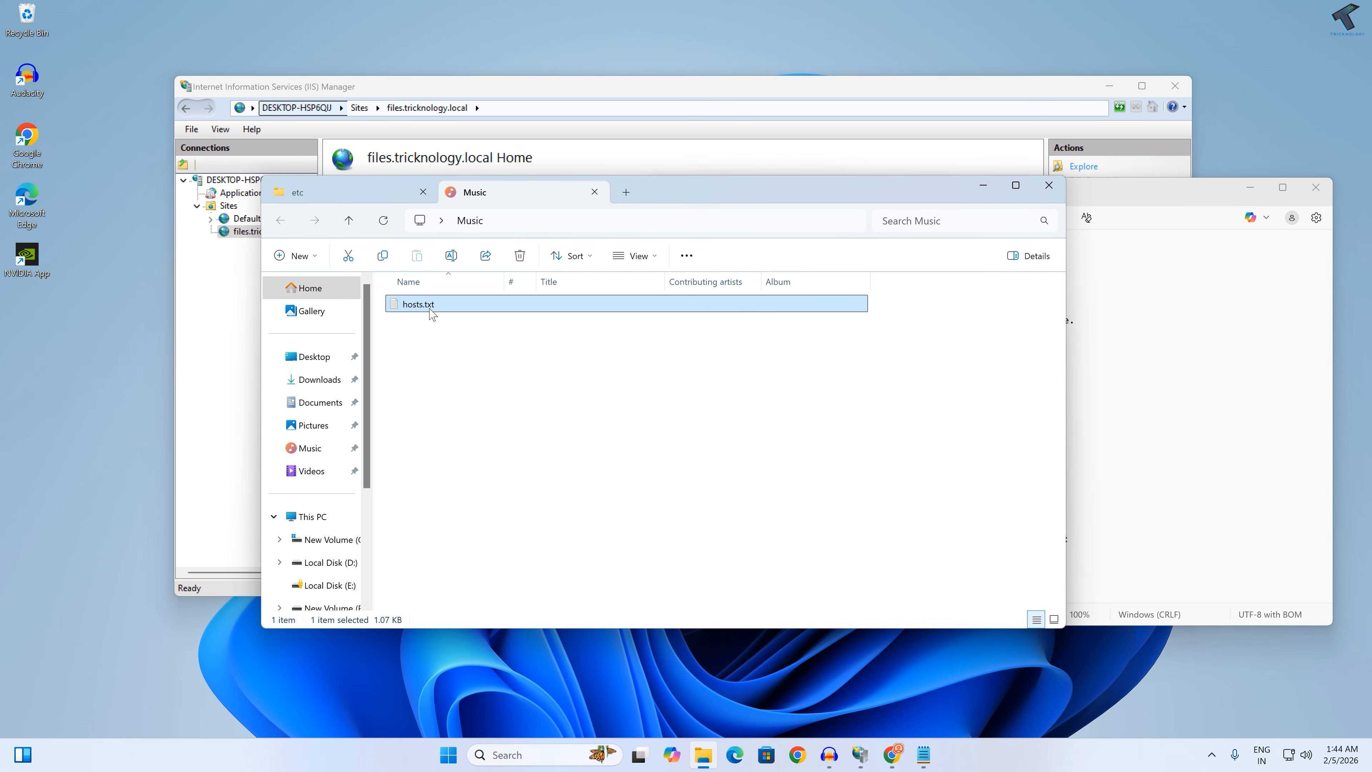
Step: Rename hosts.txt to hosts by removing its .txt extension and accept the extension change
key(F2)
key(F2)
key(Escape)
key(F2)
key(F2)
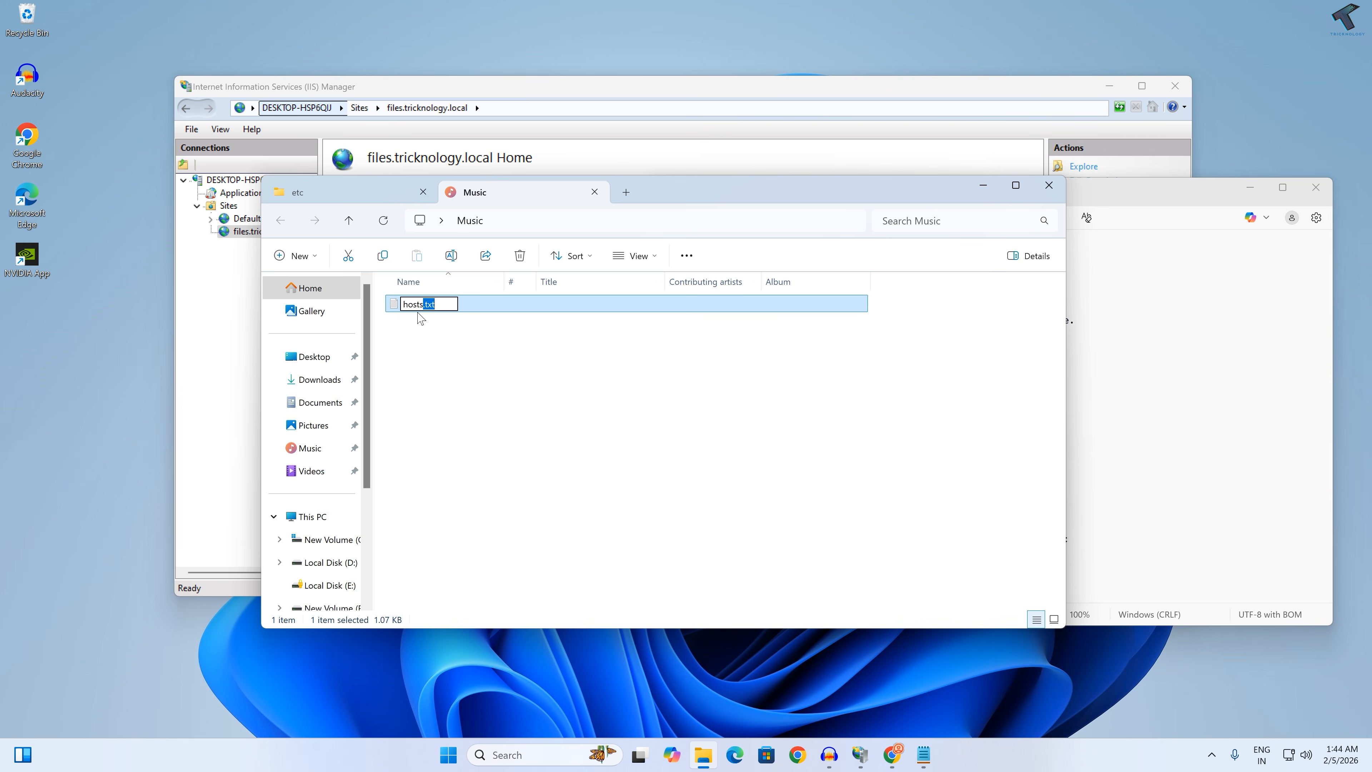
key(Delete)
key(Return)
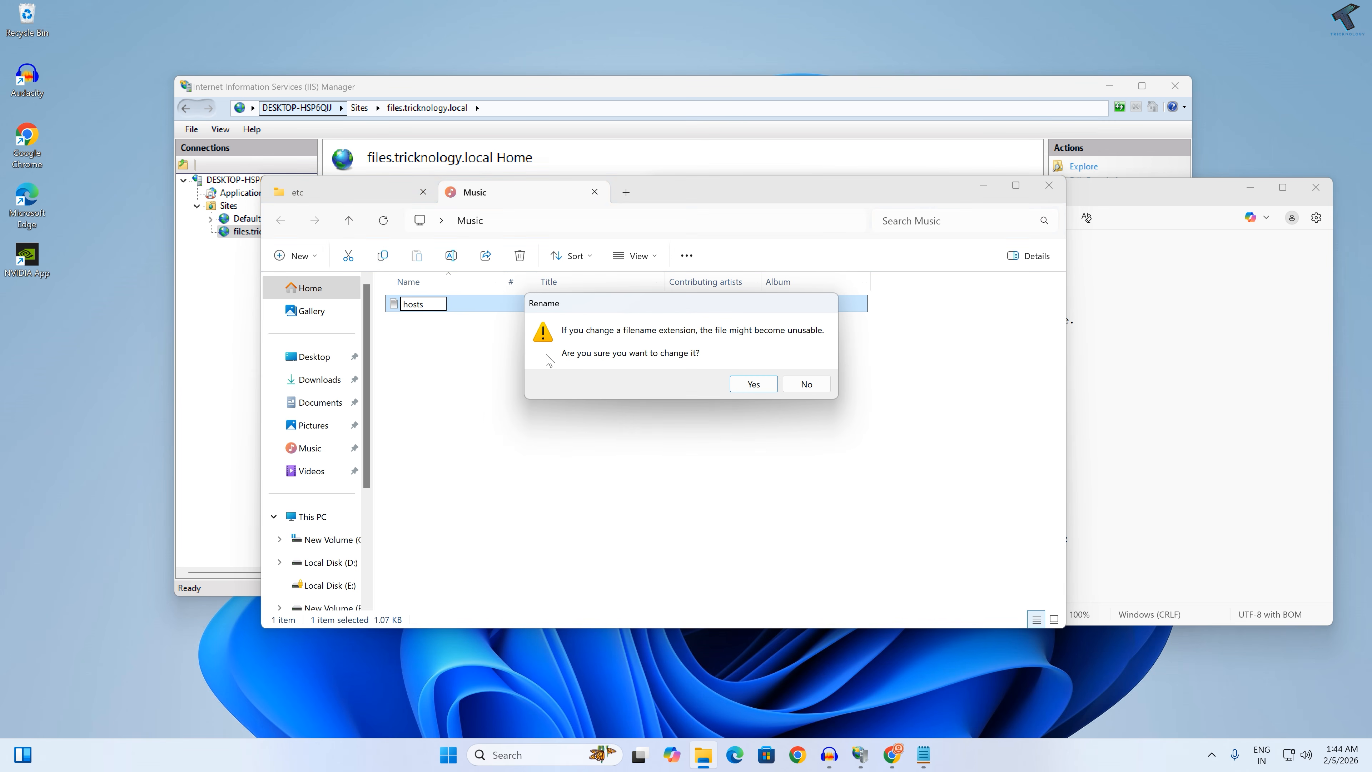
click(748, 386)
Step: Copy the hosts file from Music into the etc folder, replacing the existing file with administrator permission
click(422, 308)
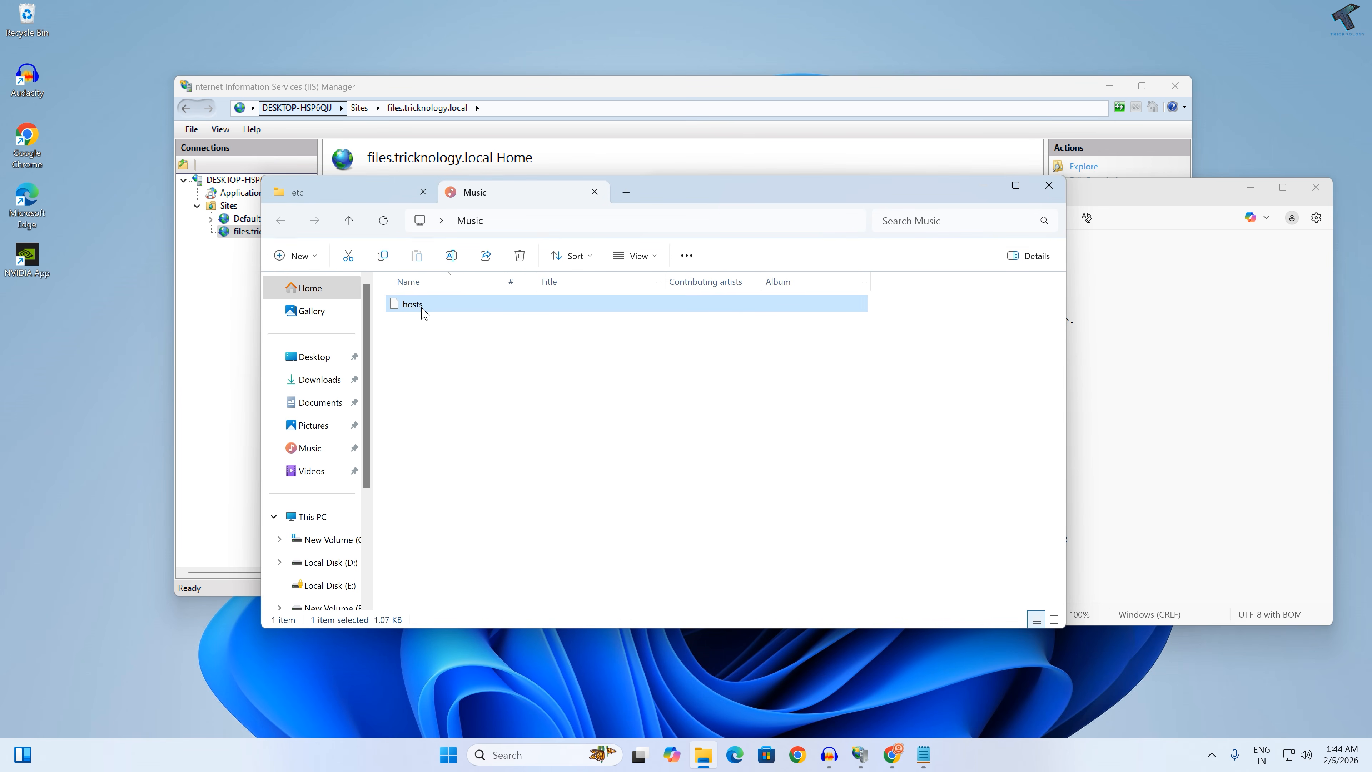
click(360, 198)
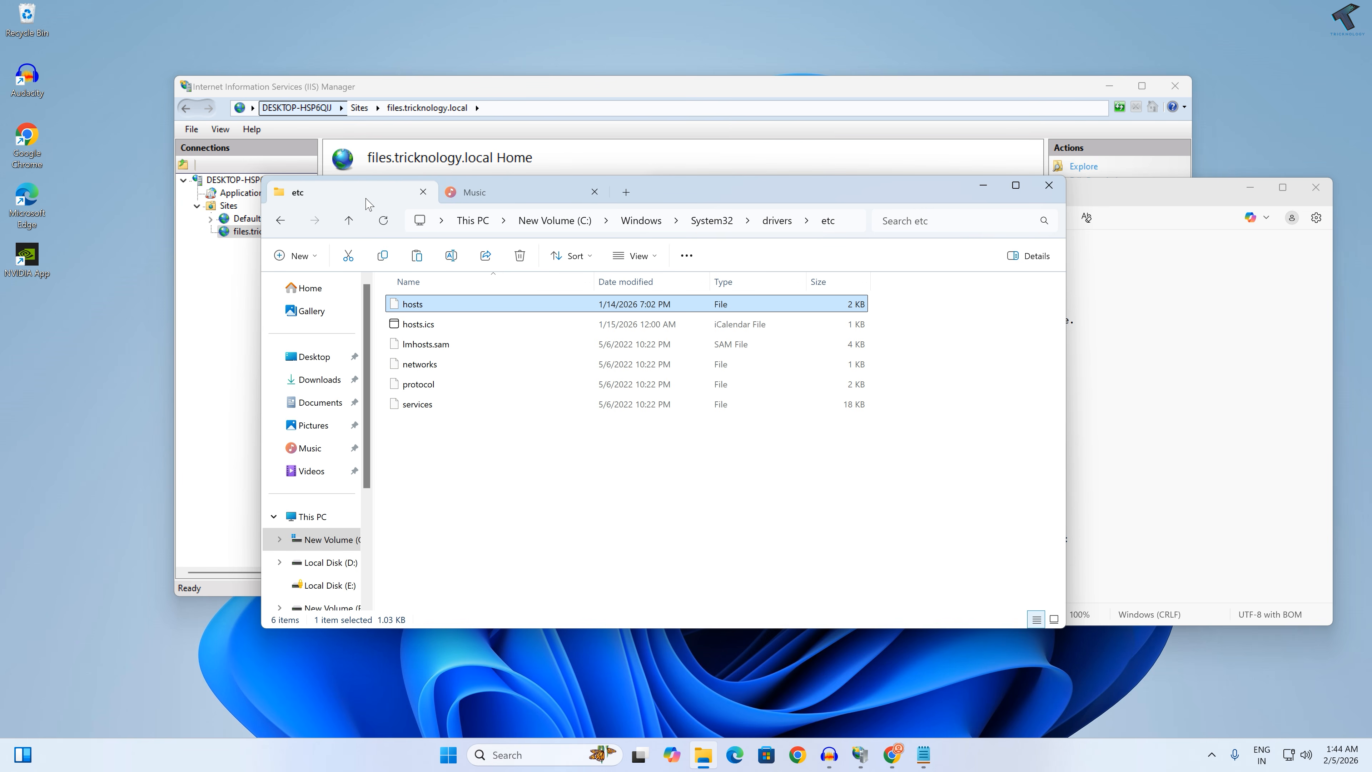
click(475, 430)
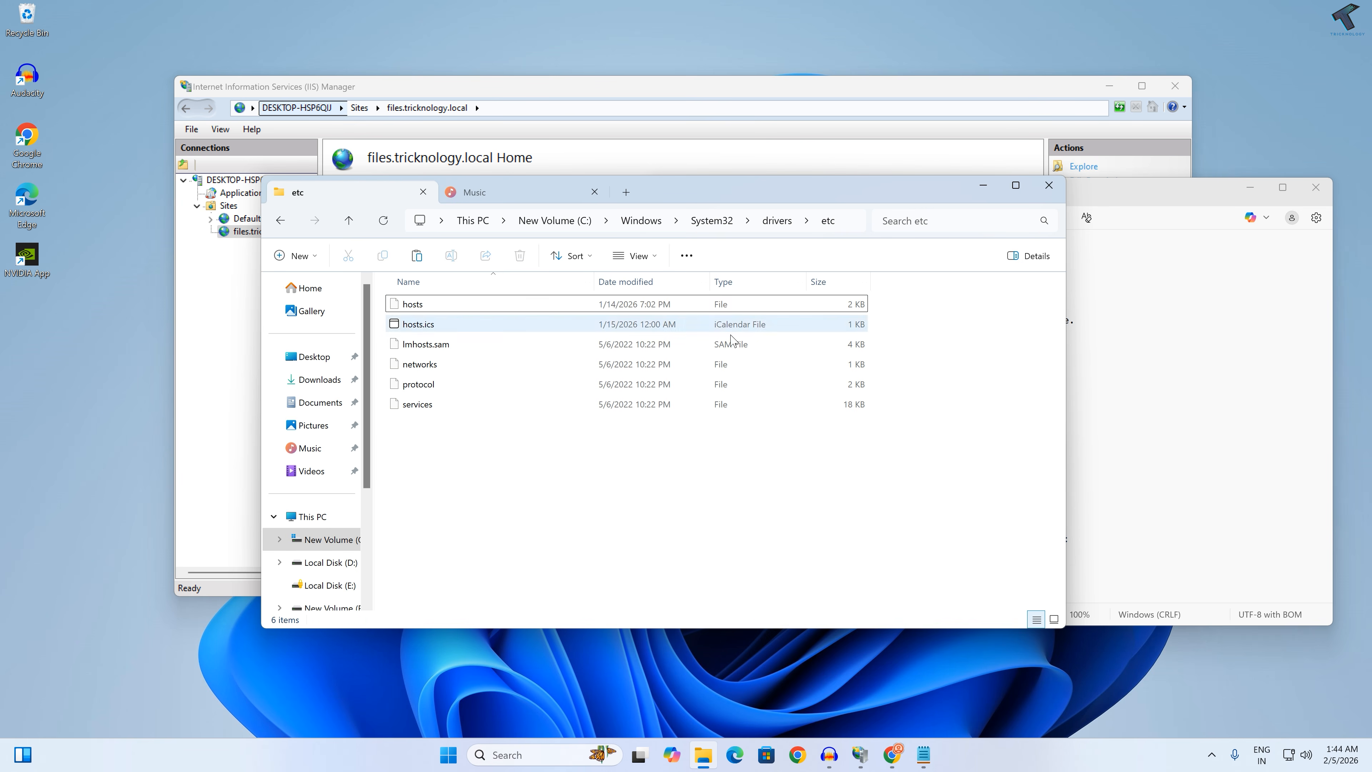
key(ctrl+v)
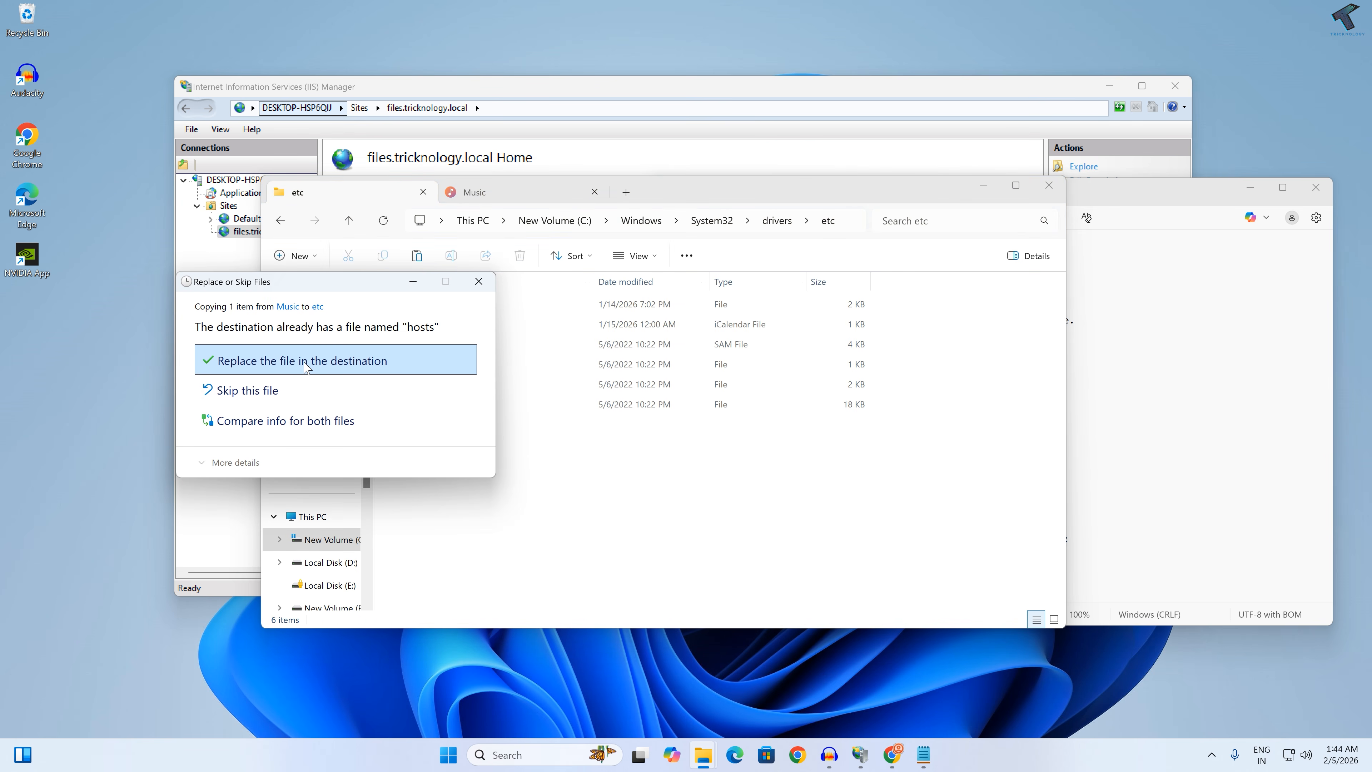
click(337, 372)
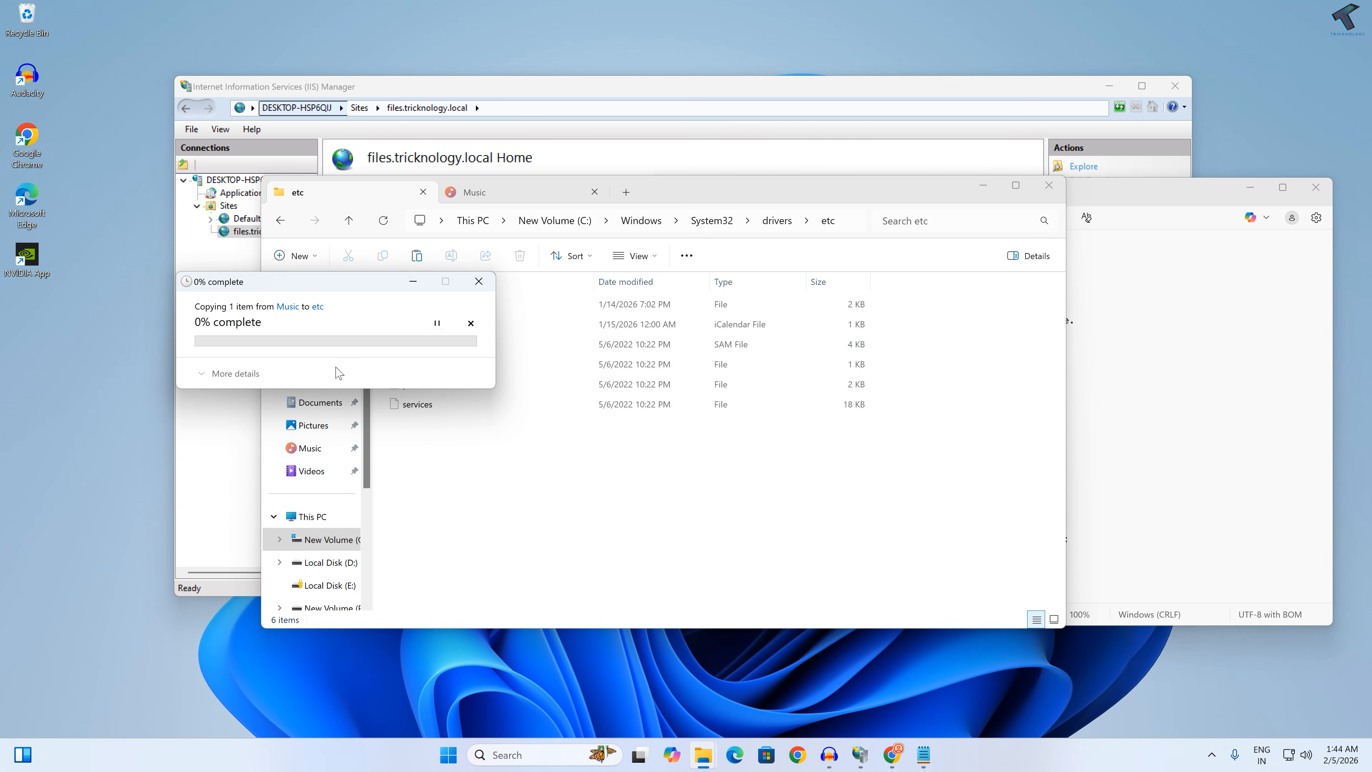
click(292, 354)
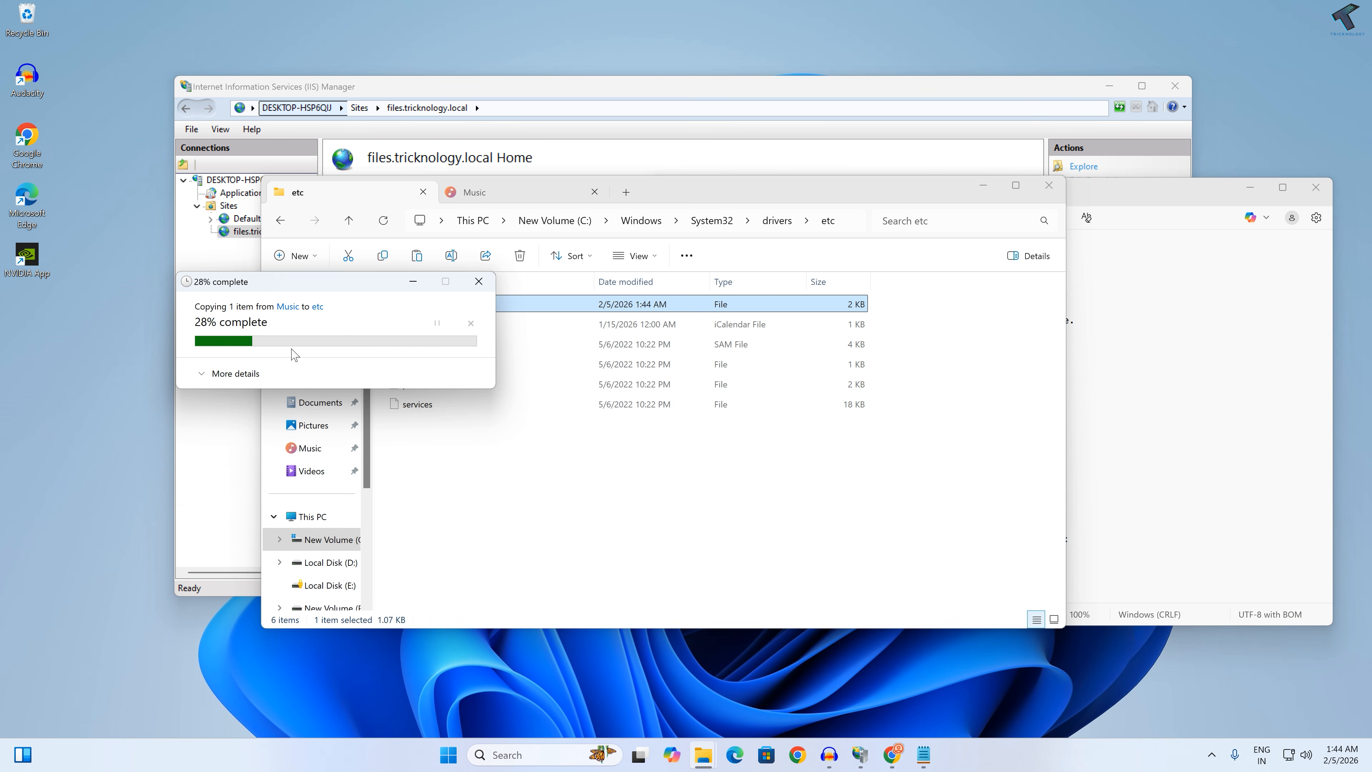
Step: Close the missing hosts.txt document in Notepad and open the replaced hosts file from the etc folder
click(1140, 428)
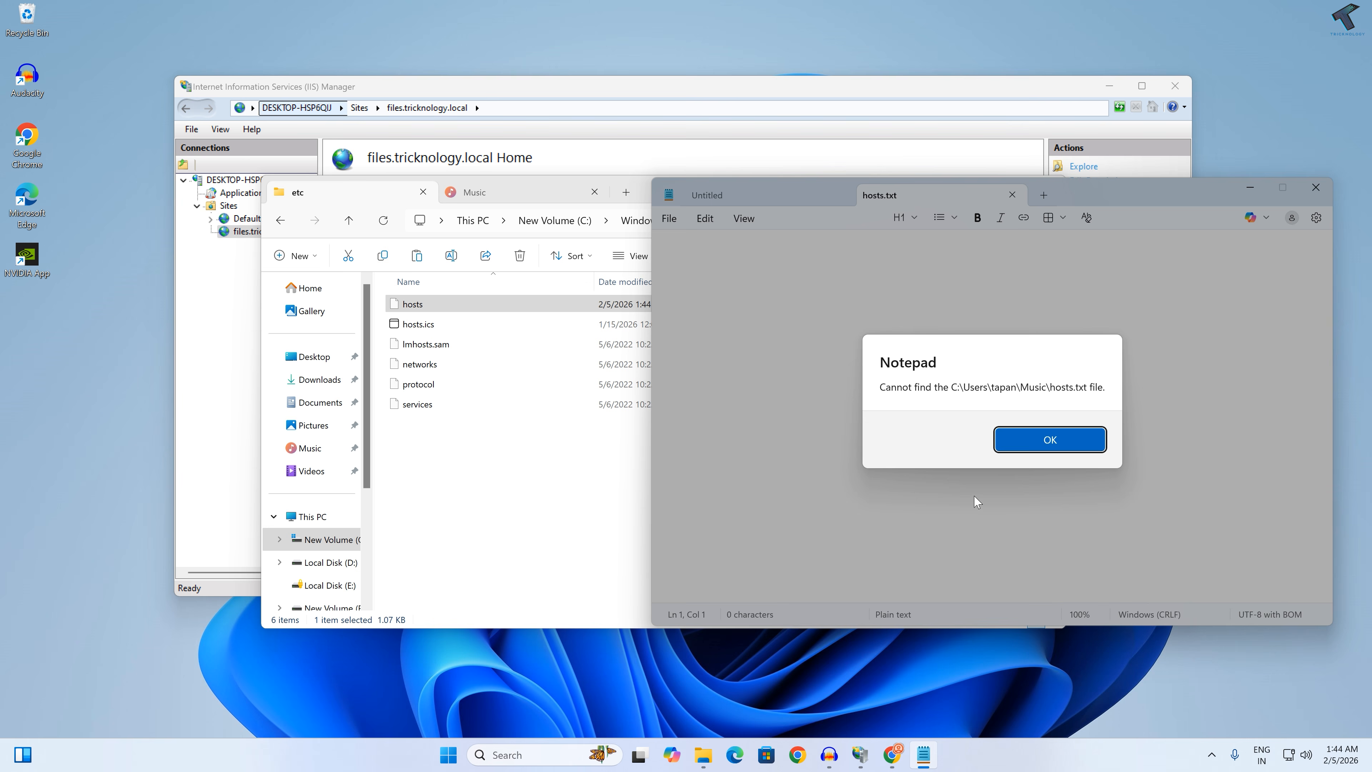
click(1049, 440)
click(1012, 195)
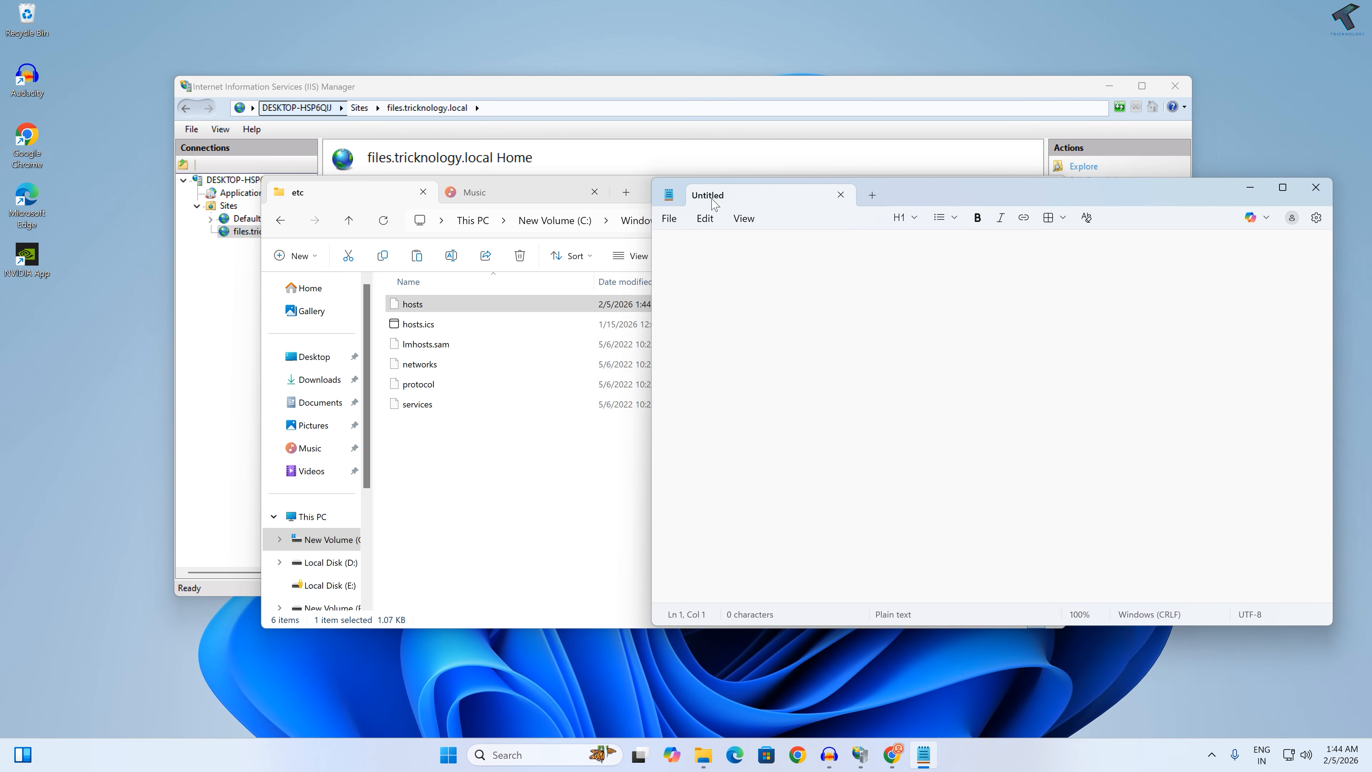
drag(465, 304, 865, 379)
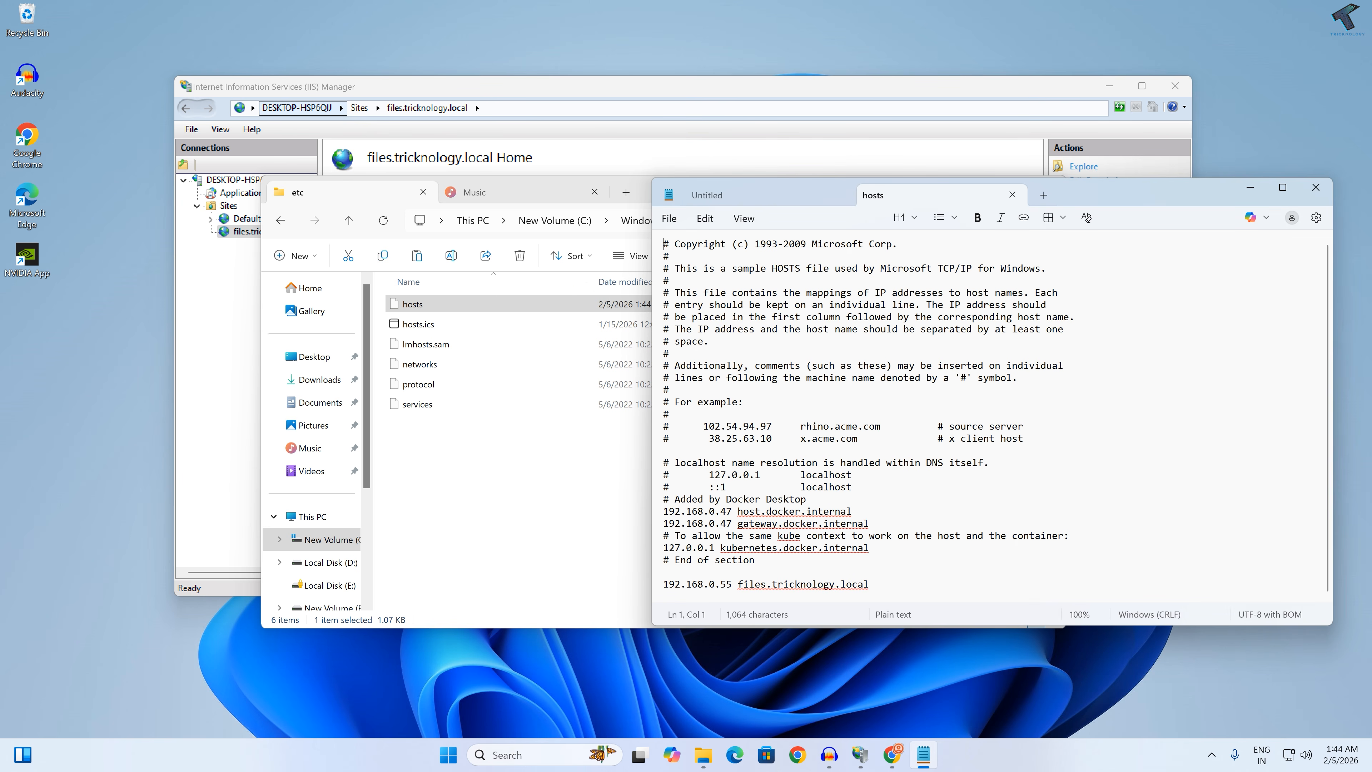
Step: Review the files.tricknology.local entry at the end of the hosts file and close both Notepad documents
drag(870, 585, 663, 585)
click(665, 596)
drag(870, 585, 738, 585)
middle_click(928, 195)
middle_click(768, 195)
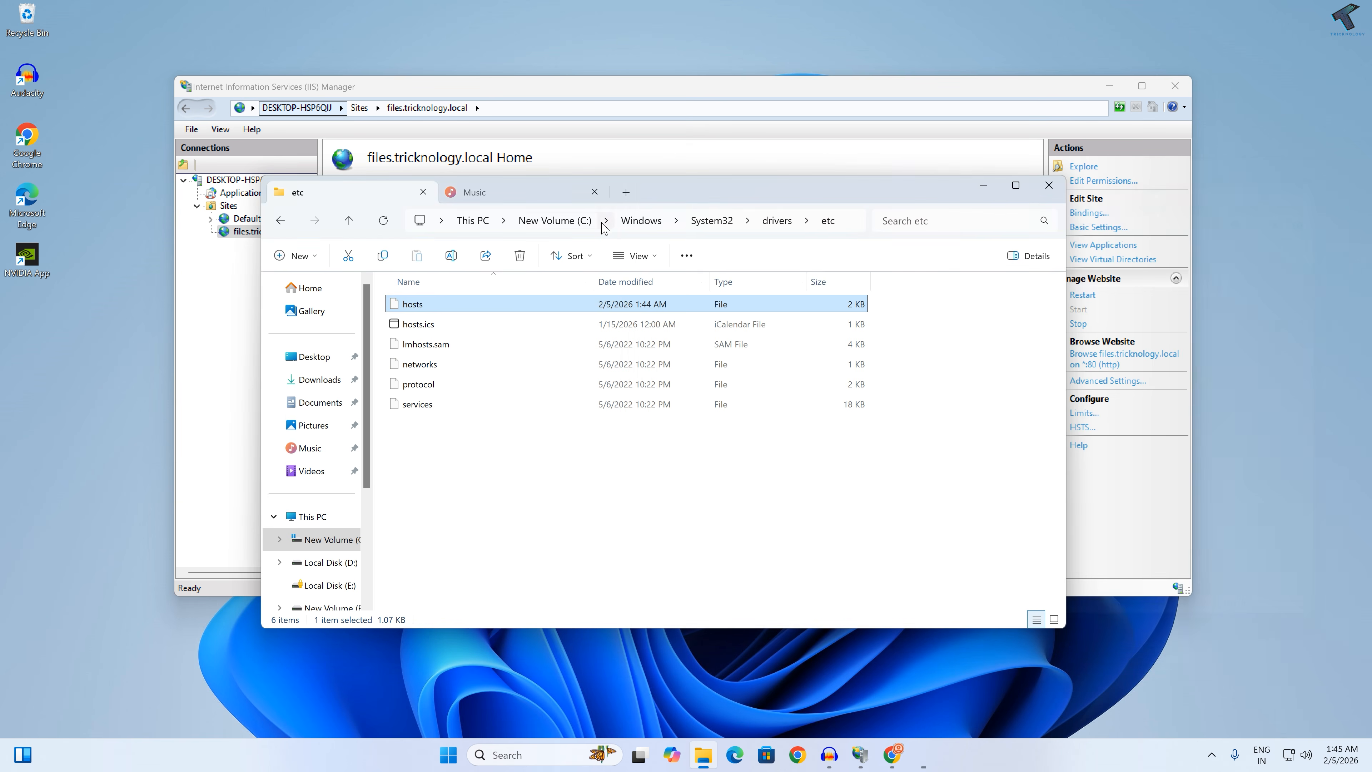
Step: Switch to Chrome, reload the files.tricknology.local page and dismiss the split view tip
click(907, 754)
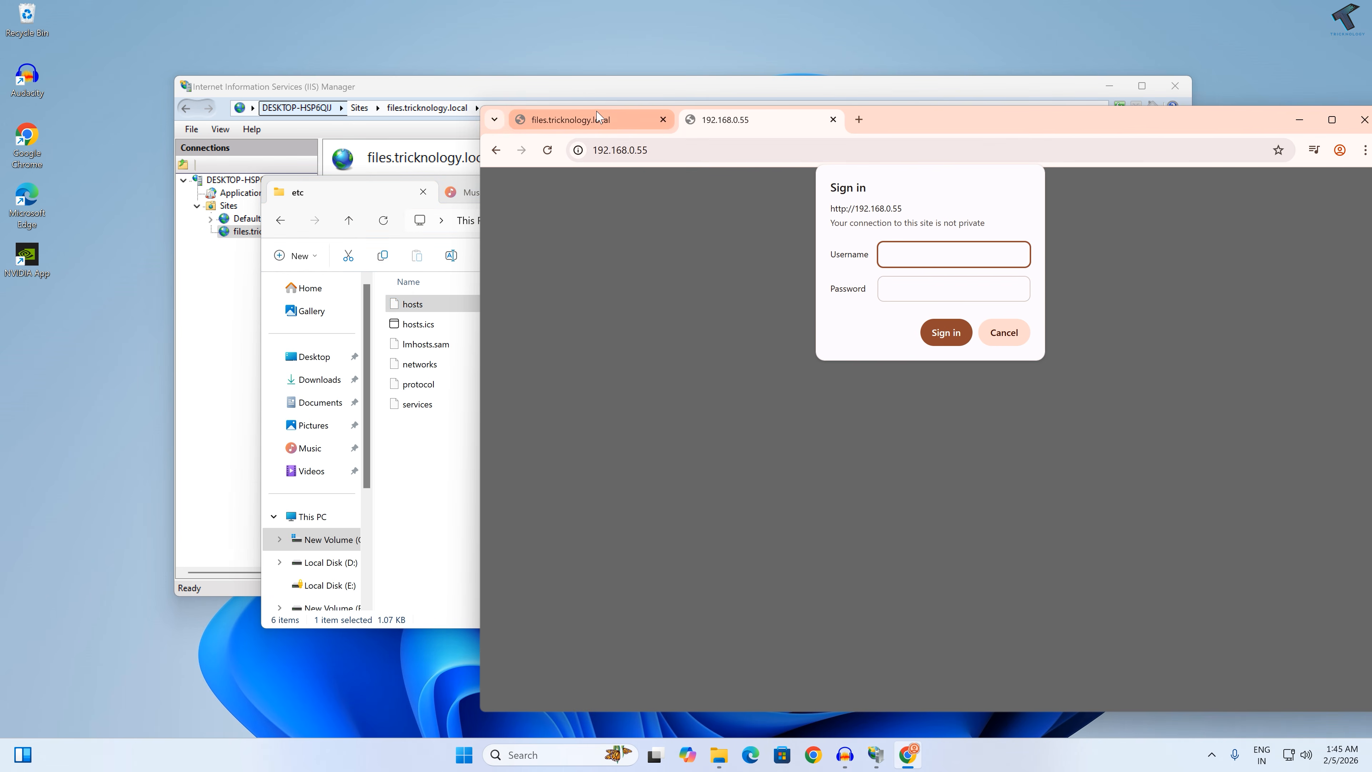
click(578, 119)
click(547, 150)
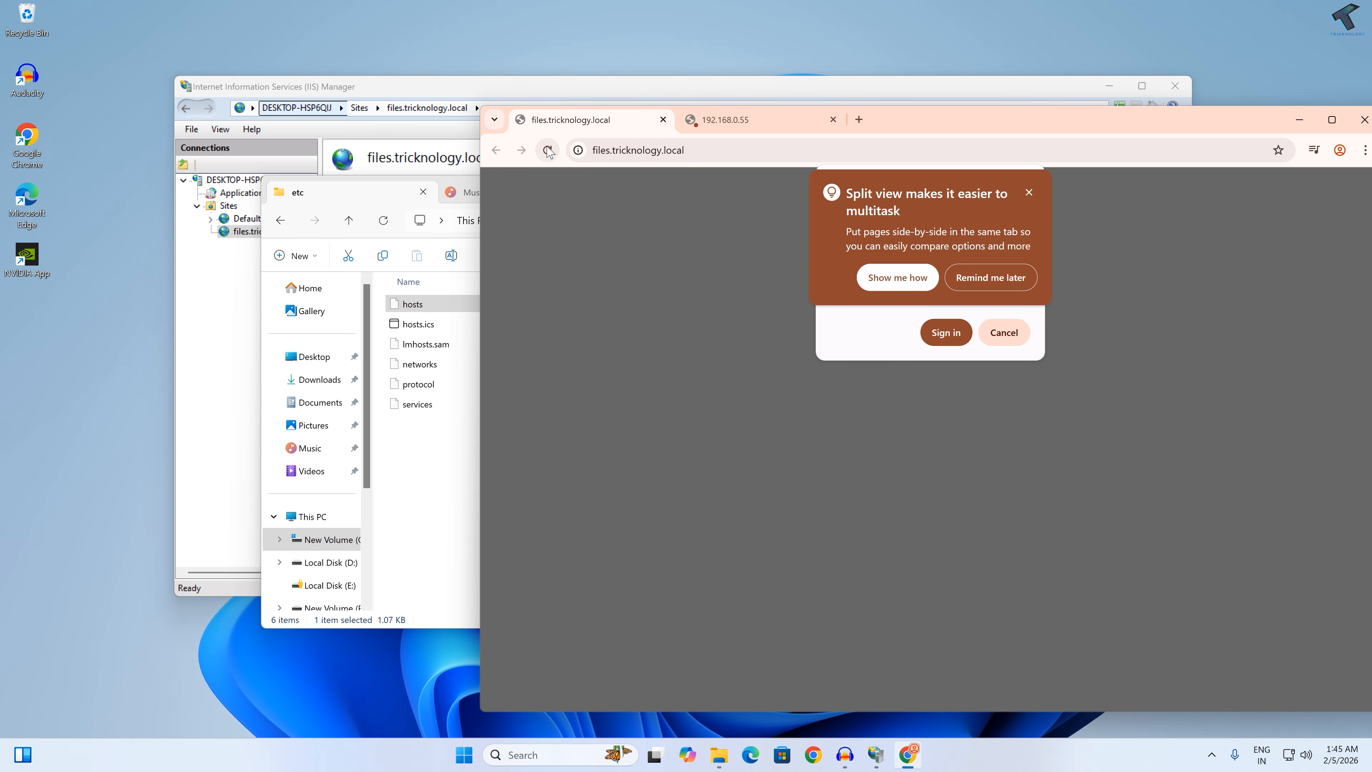
click(1029, 192)
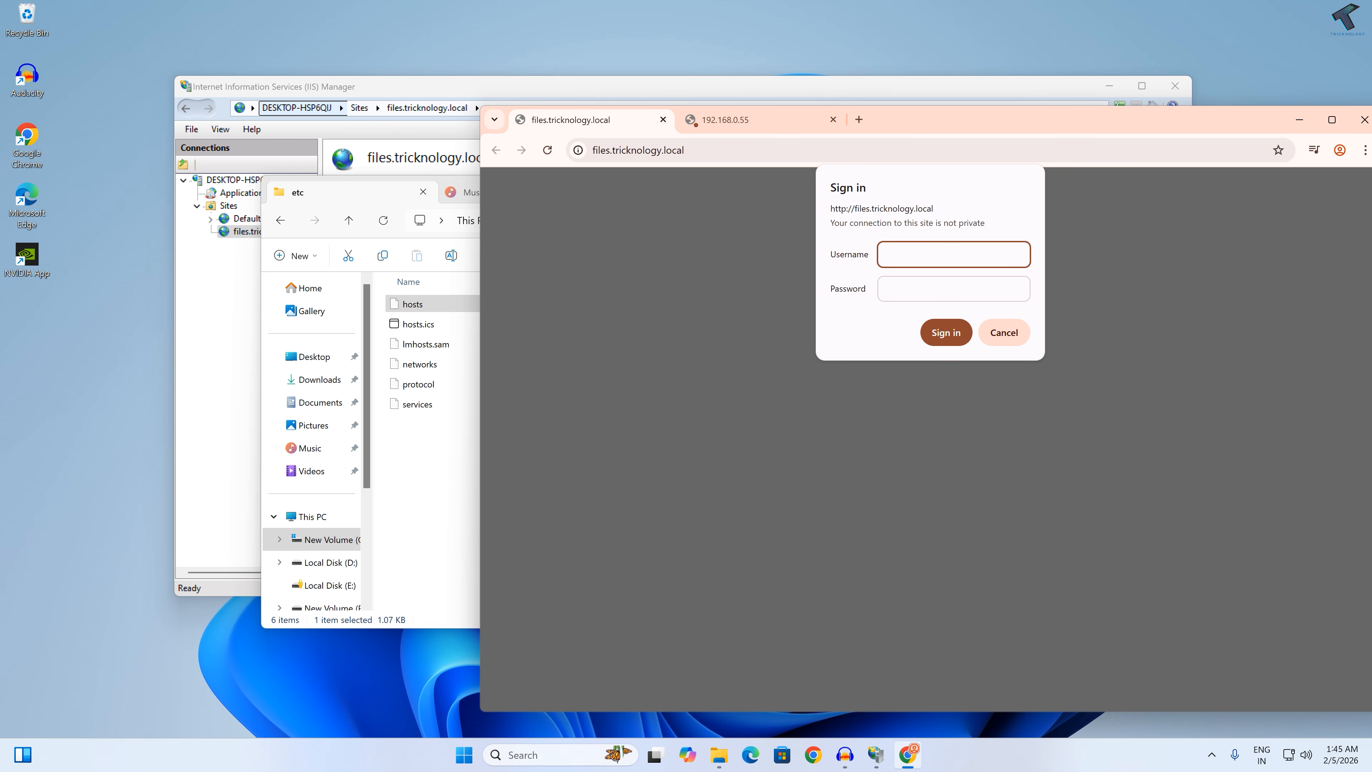
Step: Sign in to files.tricknology.local with username test and the account password, and dismiss the offer to save the password
click(954, 289)
click(953, 254)
key(Tab)
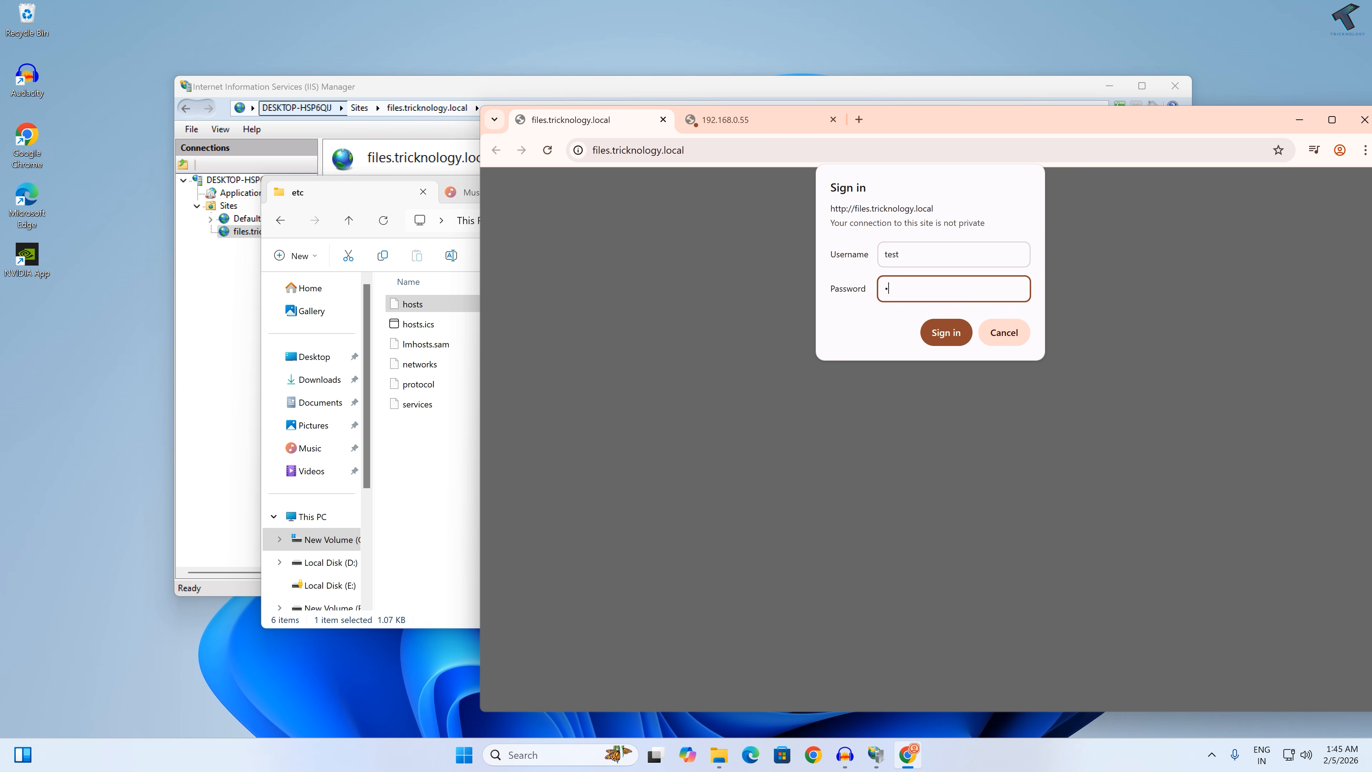
click(938, 332)
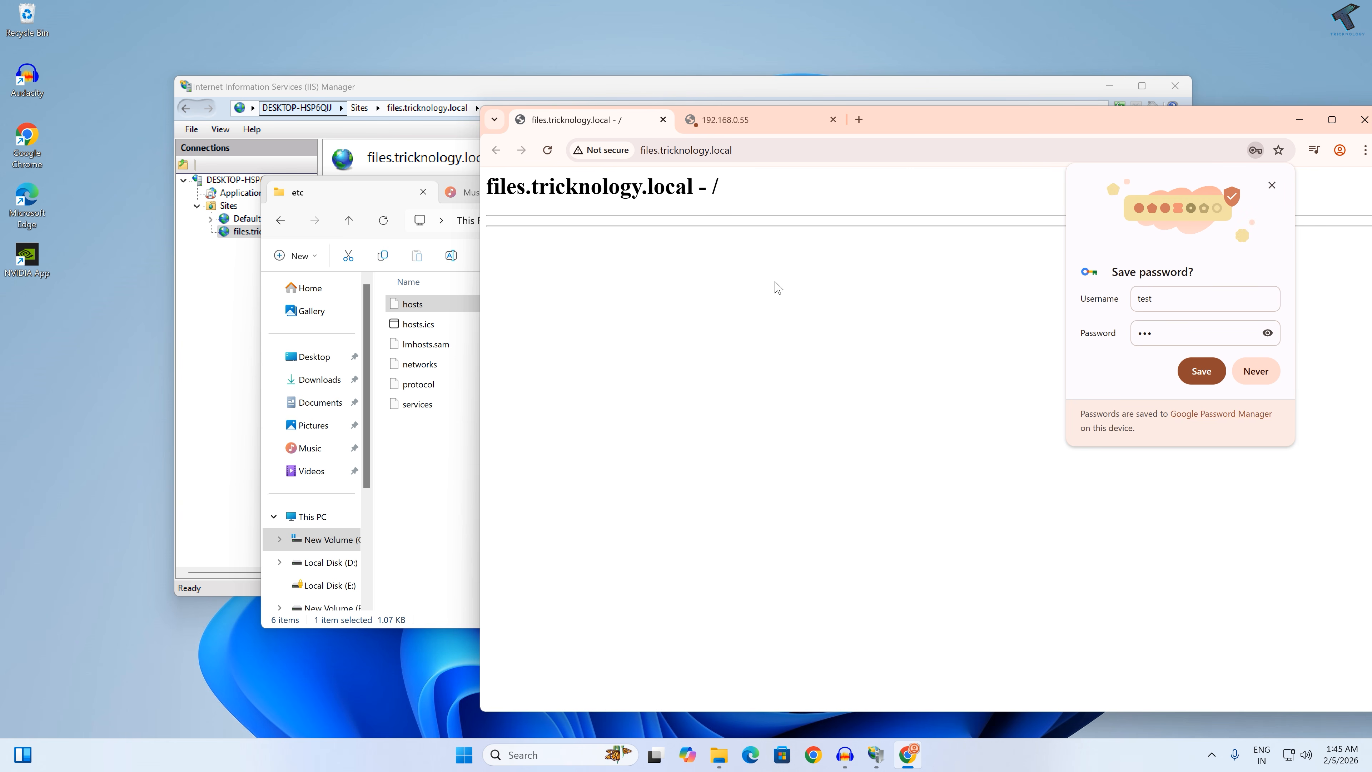
click(1271, 185)
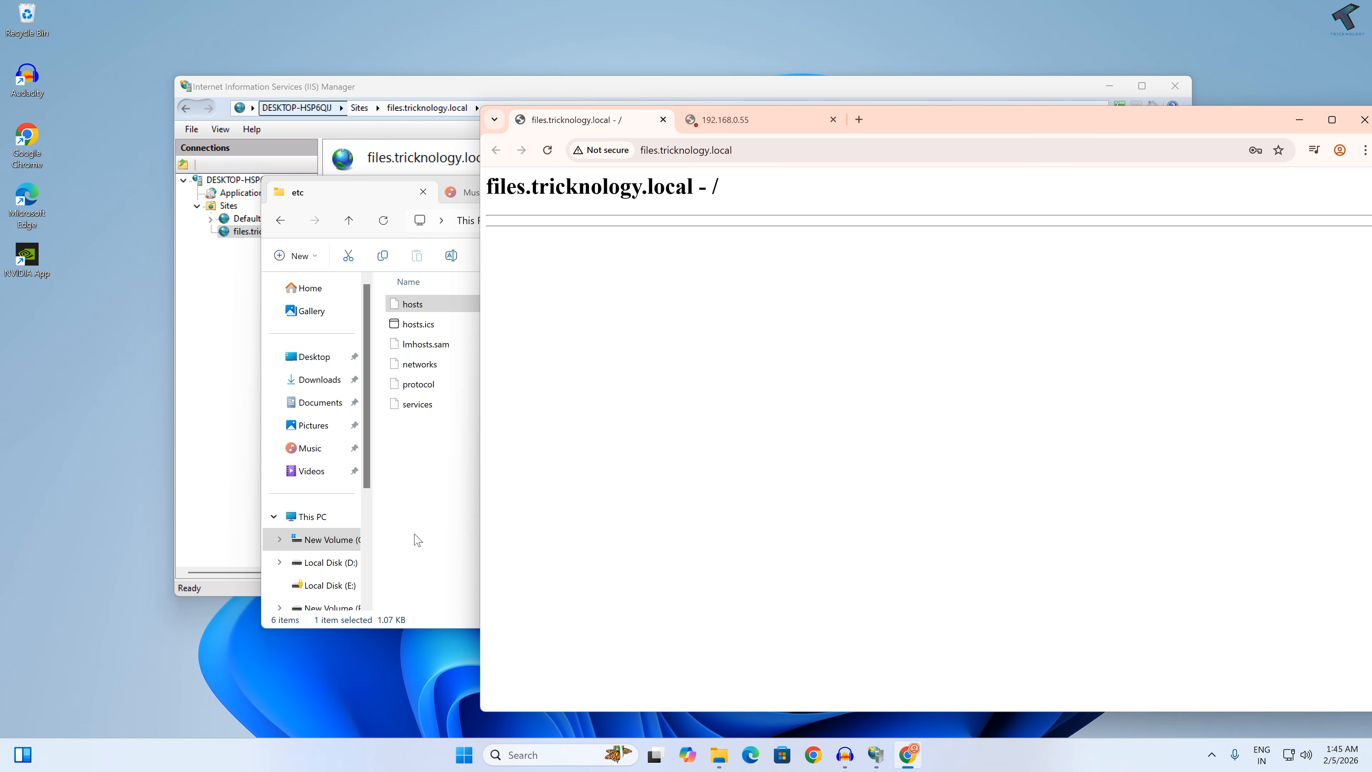
Step: Switch to File Explorer, open the ShareFiles folder on volume H: and create a text document with the default name
scroll(319, 519, down, 3)
click(327, 489)
click(457, 306)
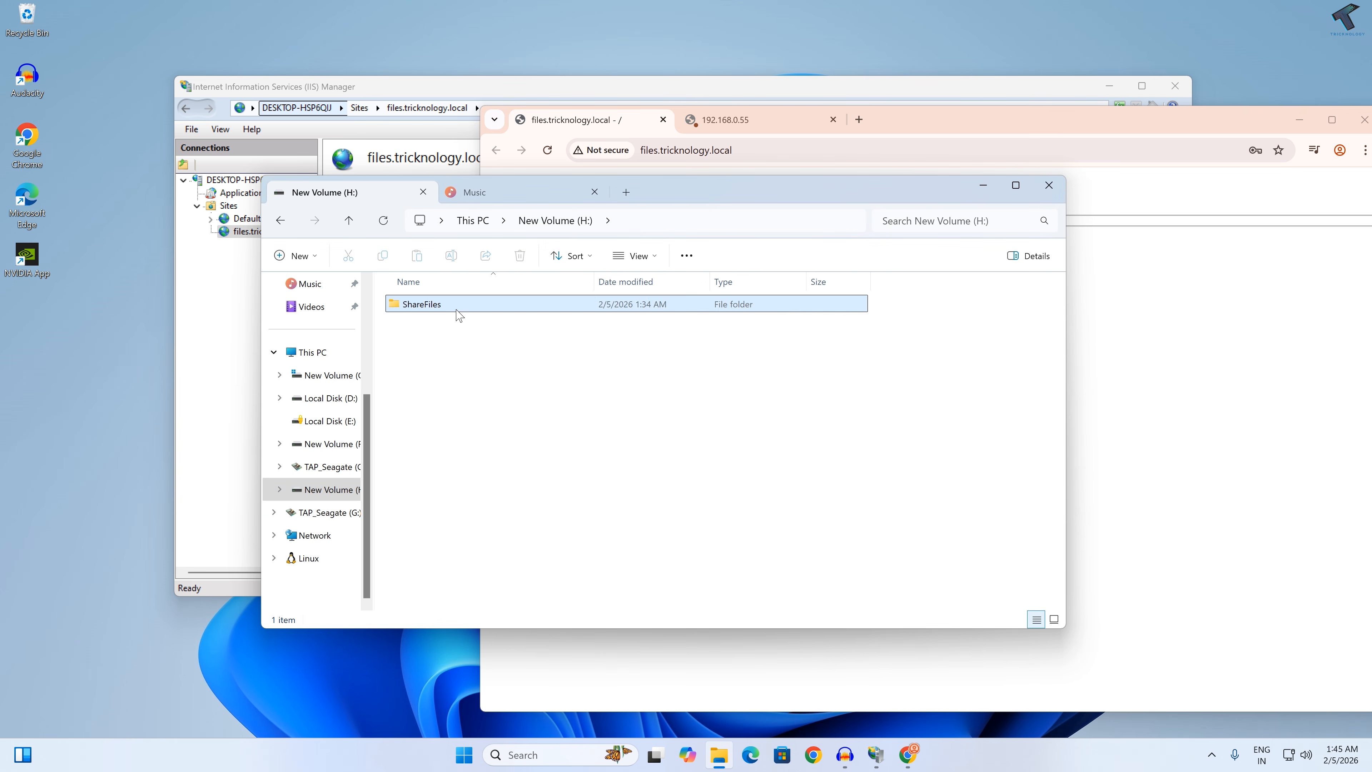
double_click(457, 306)
right_click(488, 324)
mouse_move(553, 413)
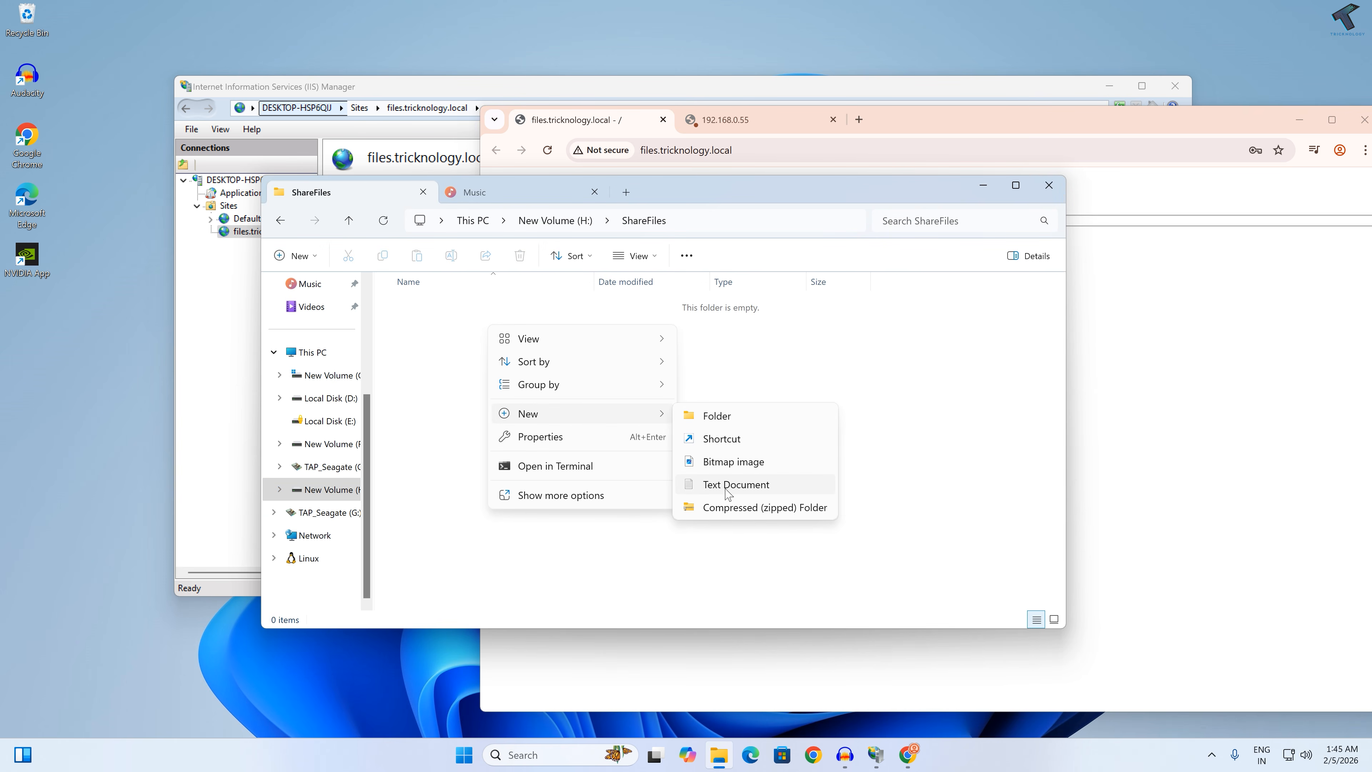
click(727, 486)
click(565, 357)
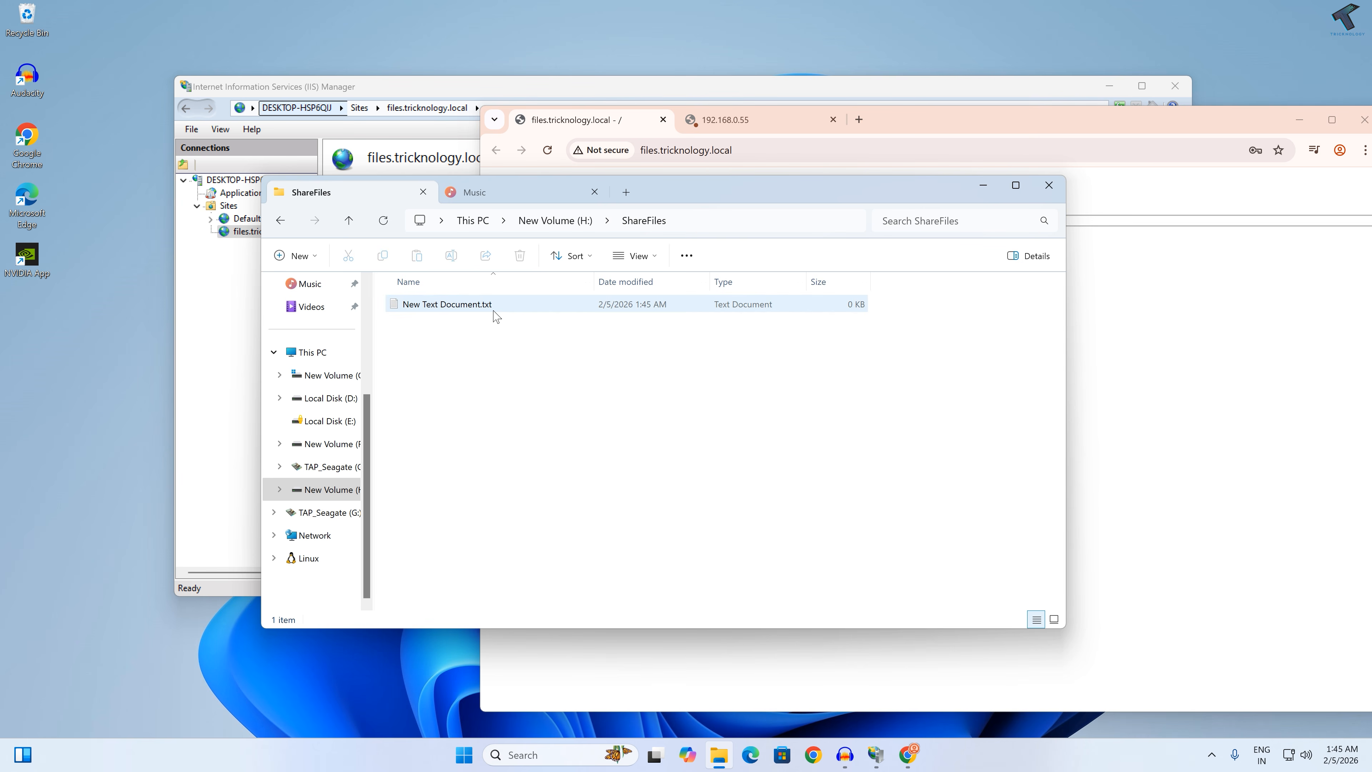
Step: Switch back to Chrome, reload the files.tricknology.local listing and move the browser window fully into view
click(626, 136)
click(547, 149)
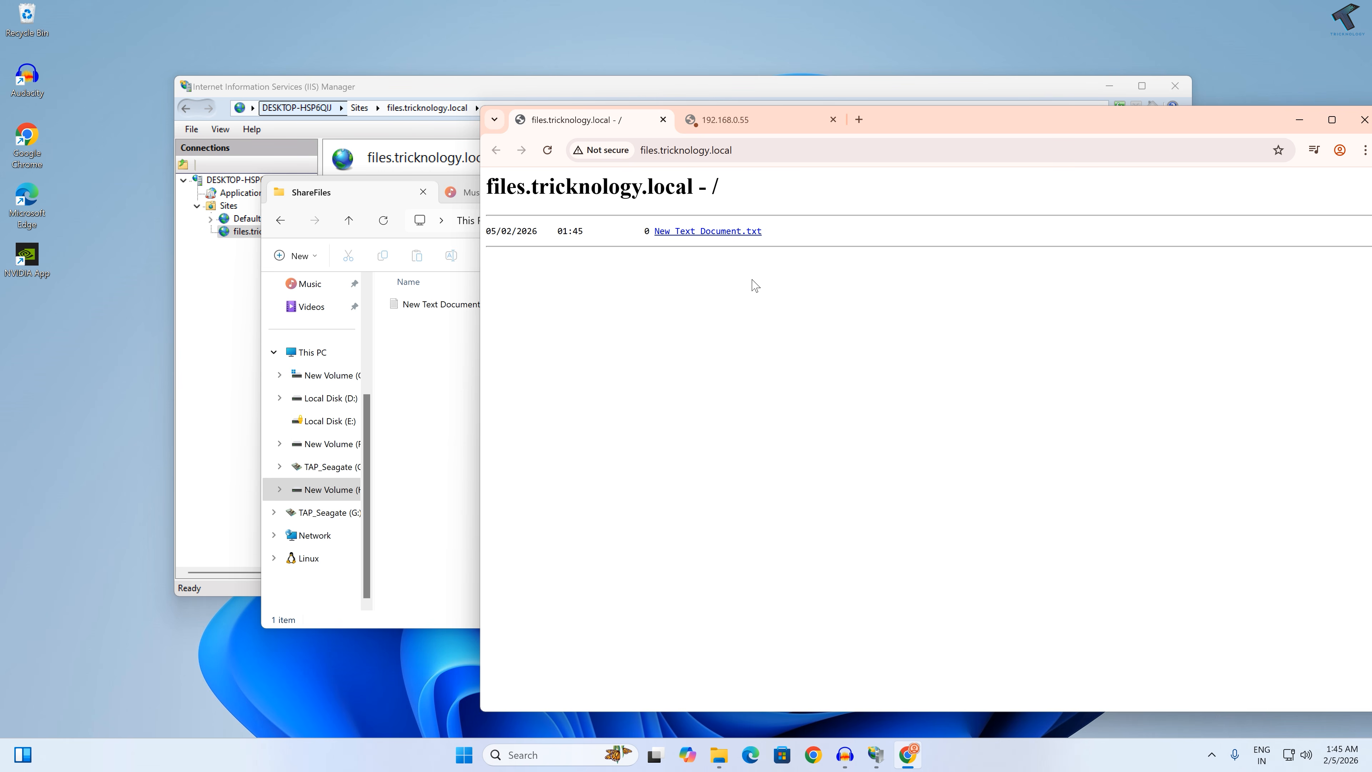
drag(953, 133, 858, 124)
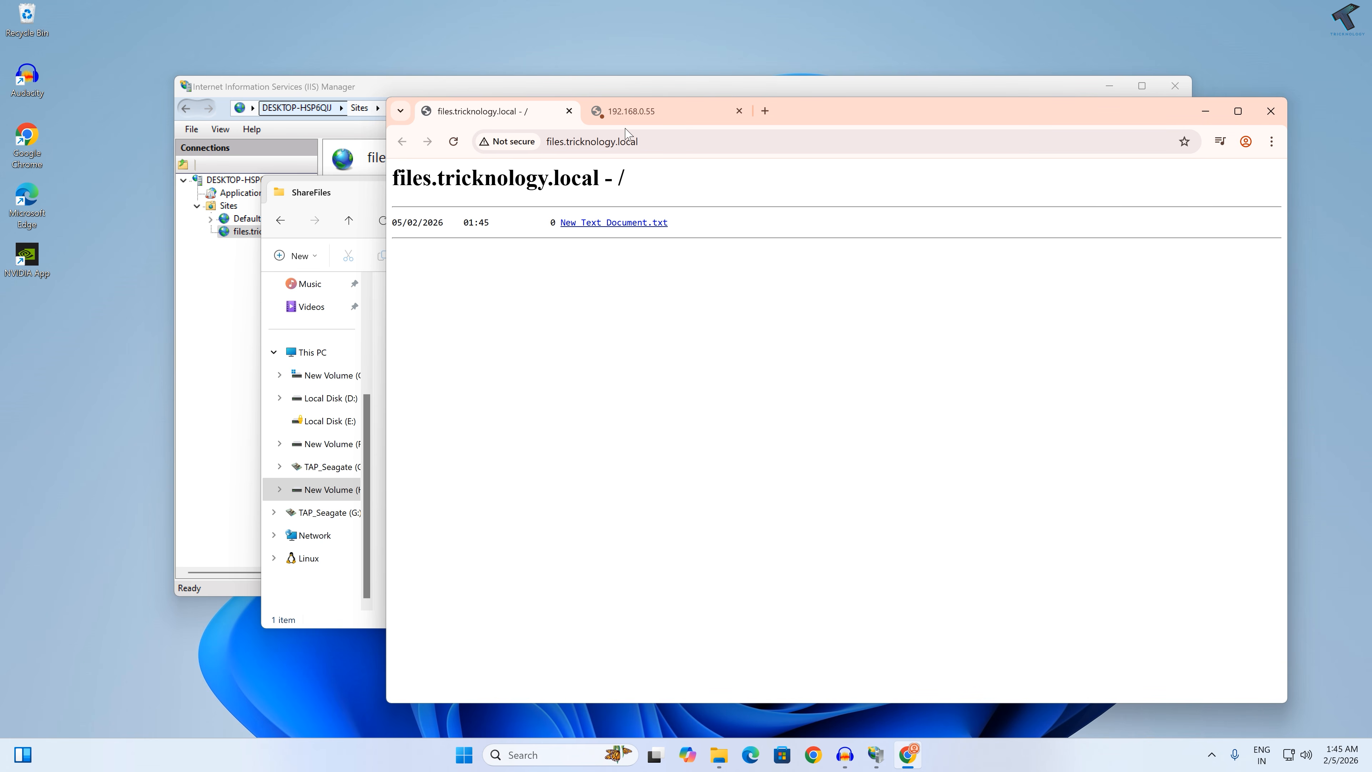
Step: Close both open browser tabs and reopen Chrome on a new tab
middle_click(629, 118)
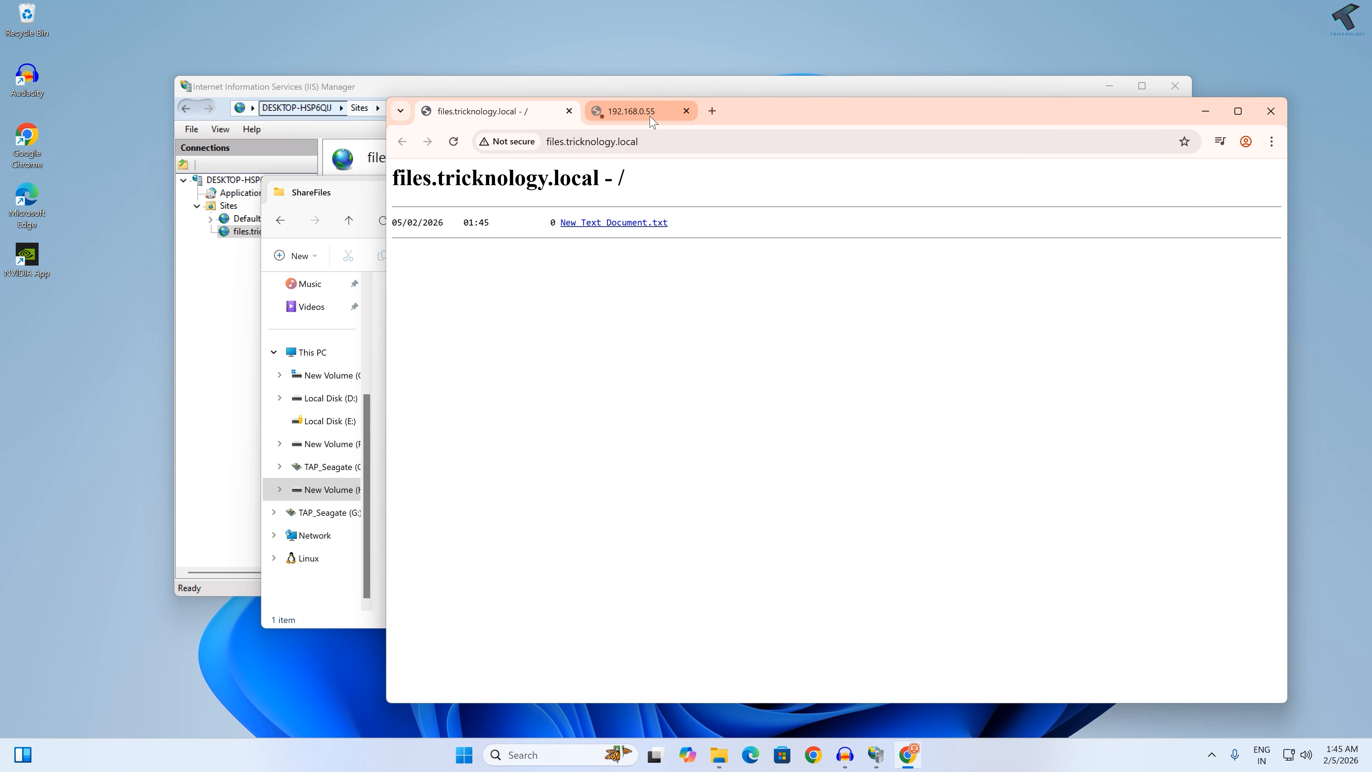
middle_click(541, 122)
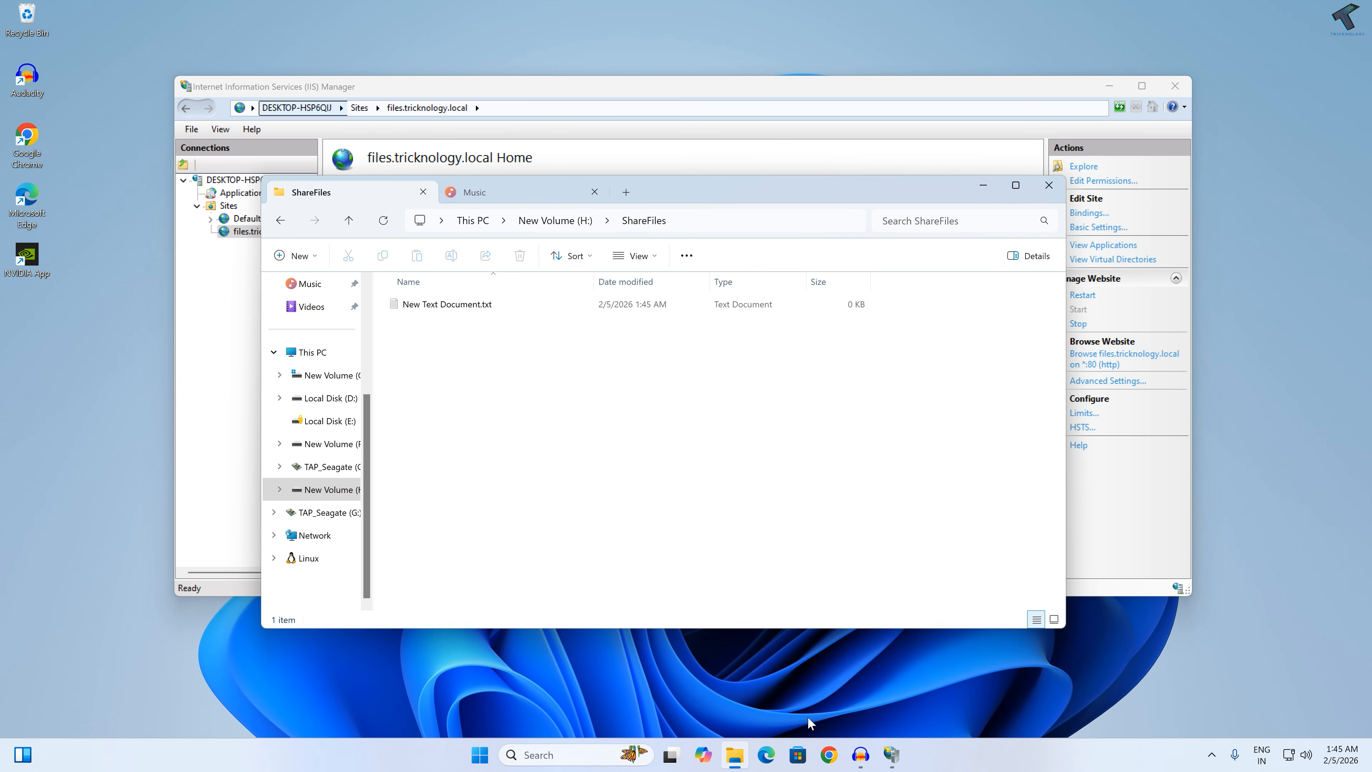
click(828, 755)
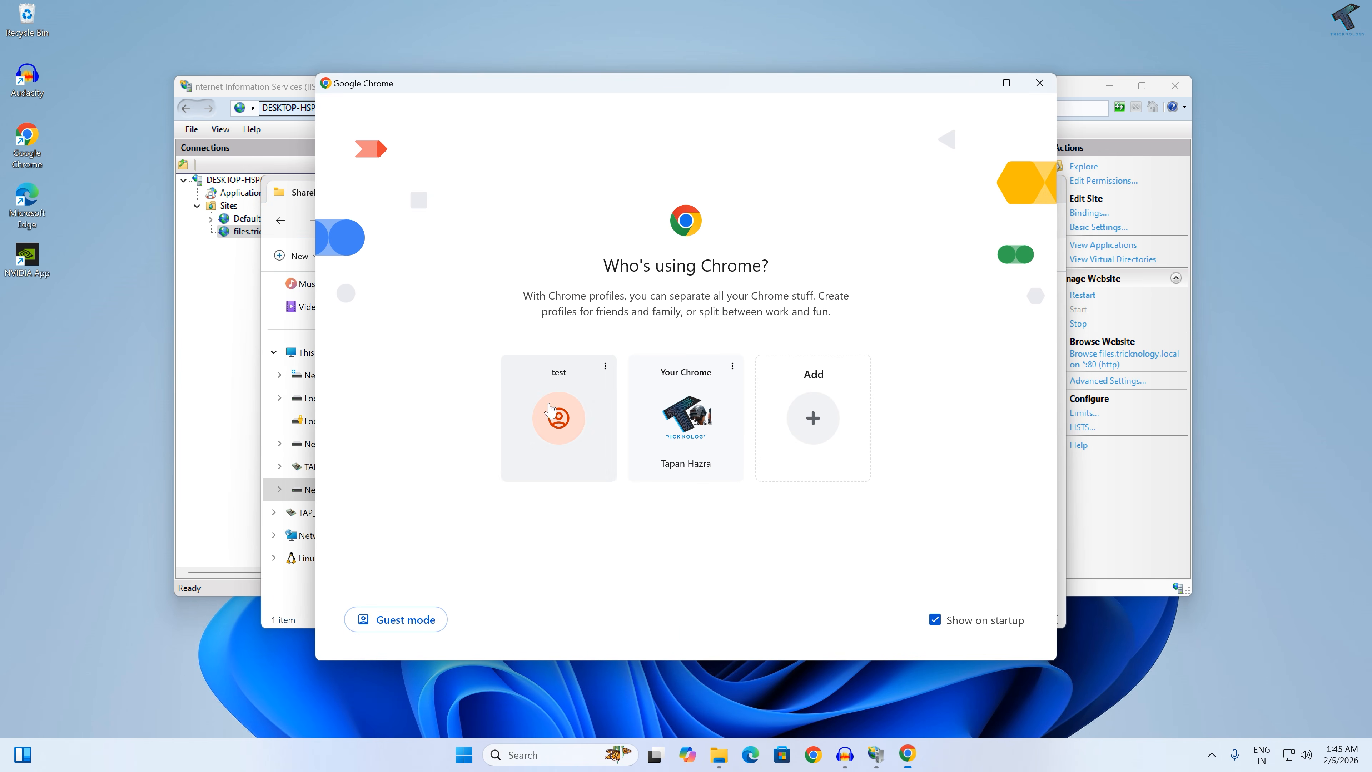
click(563, 415)
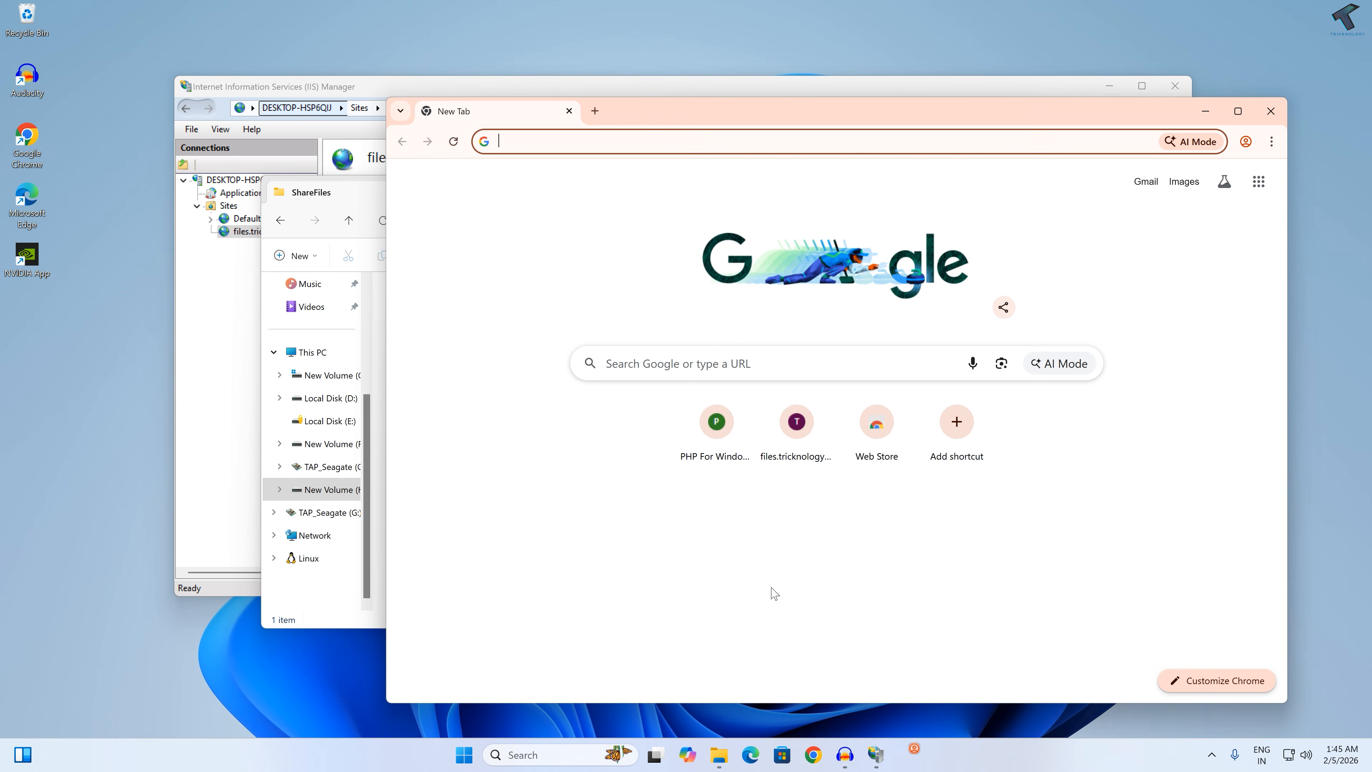
Step: Search Google for filegrator, open the FileGator website and go to its download and installation documentation
text(fil)
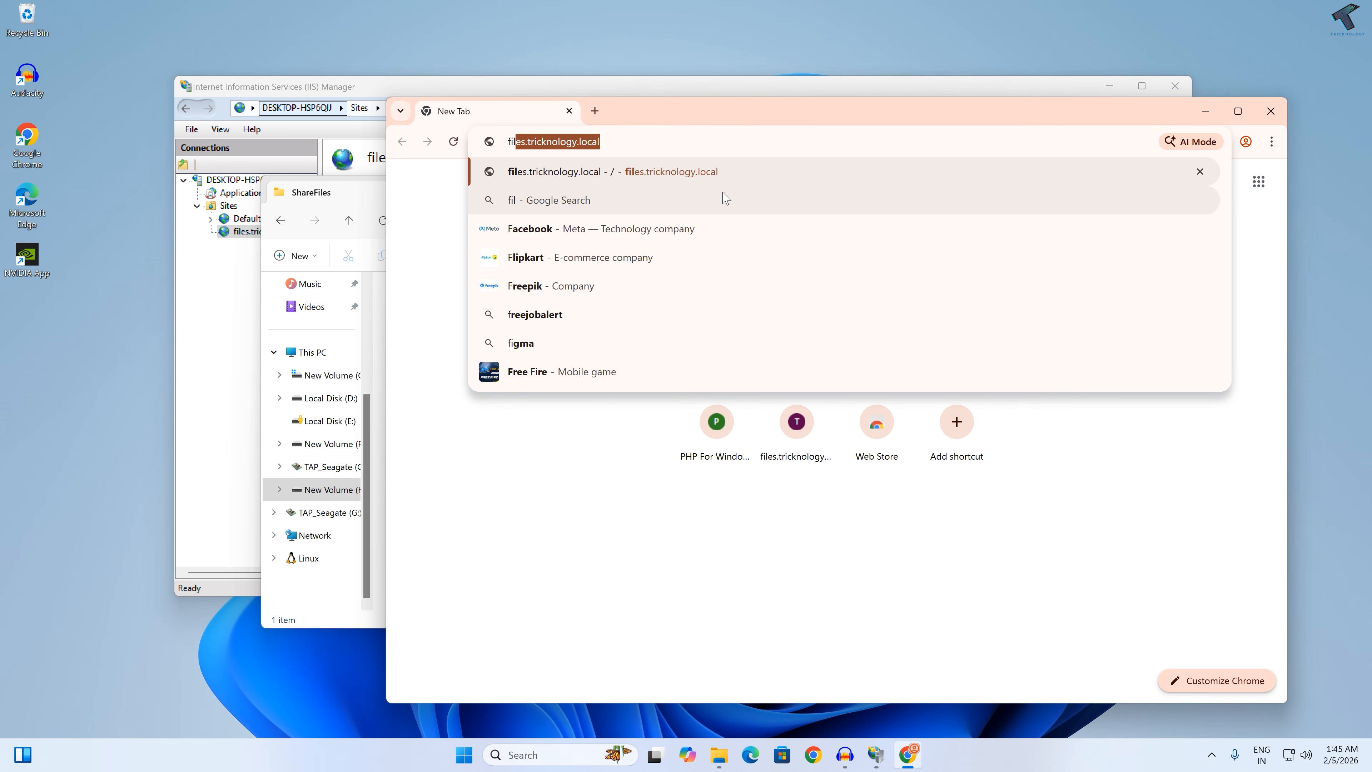
text(egrator)
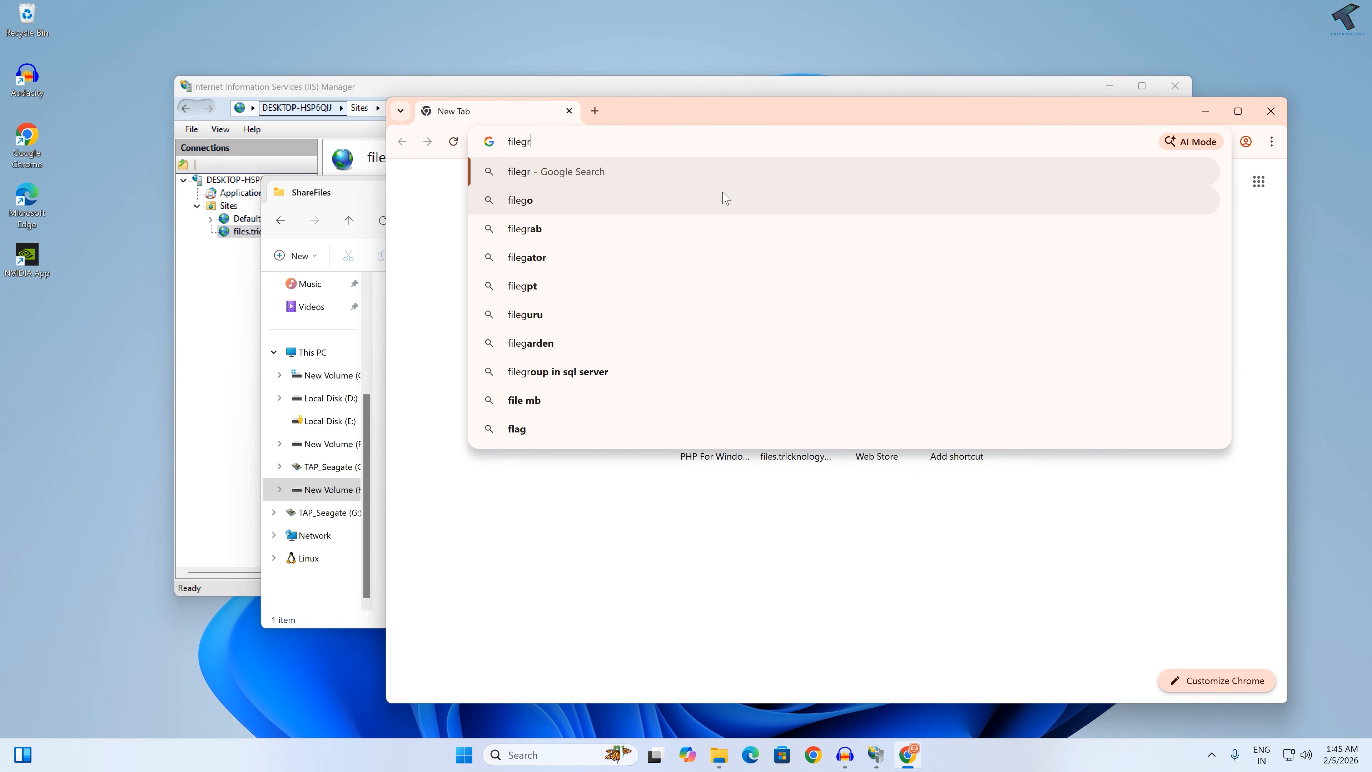
key(Return)
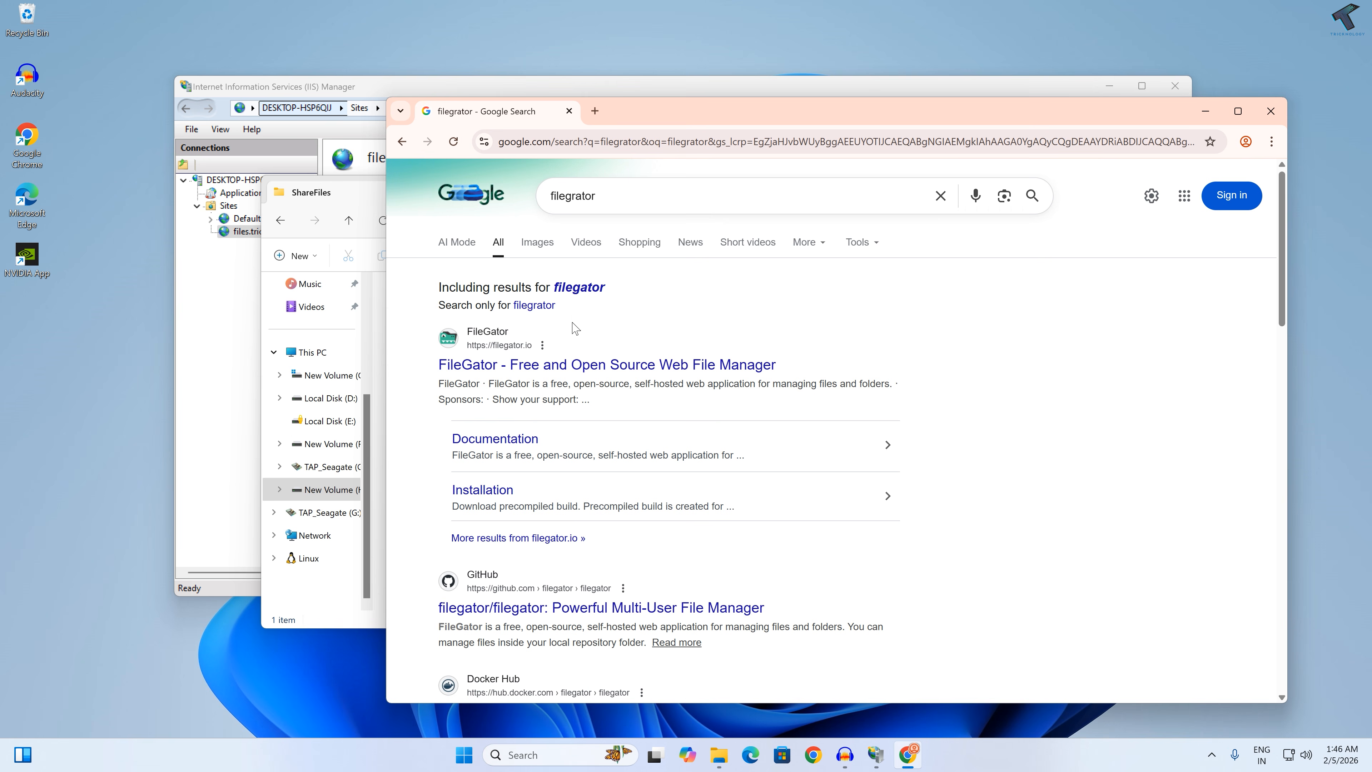
click(580, 287)
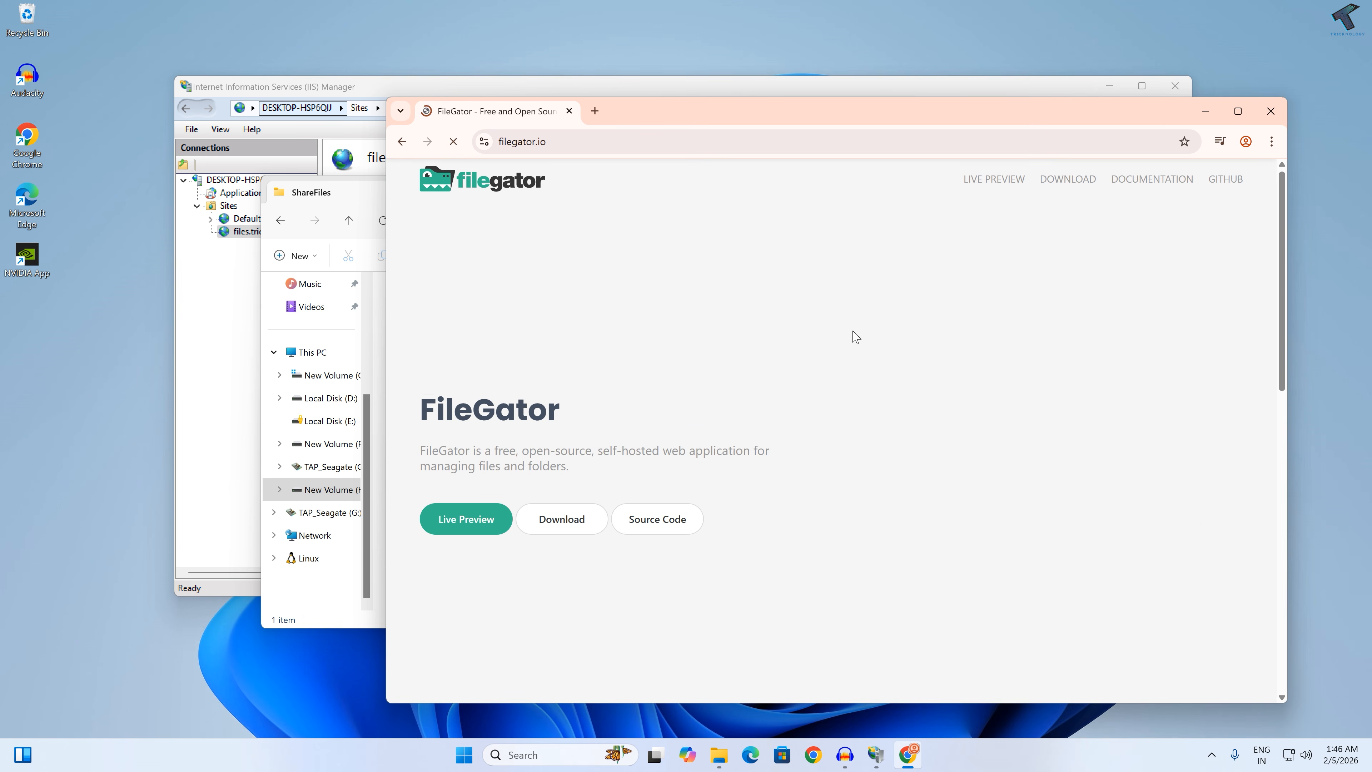
click(590, 523)
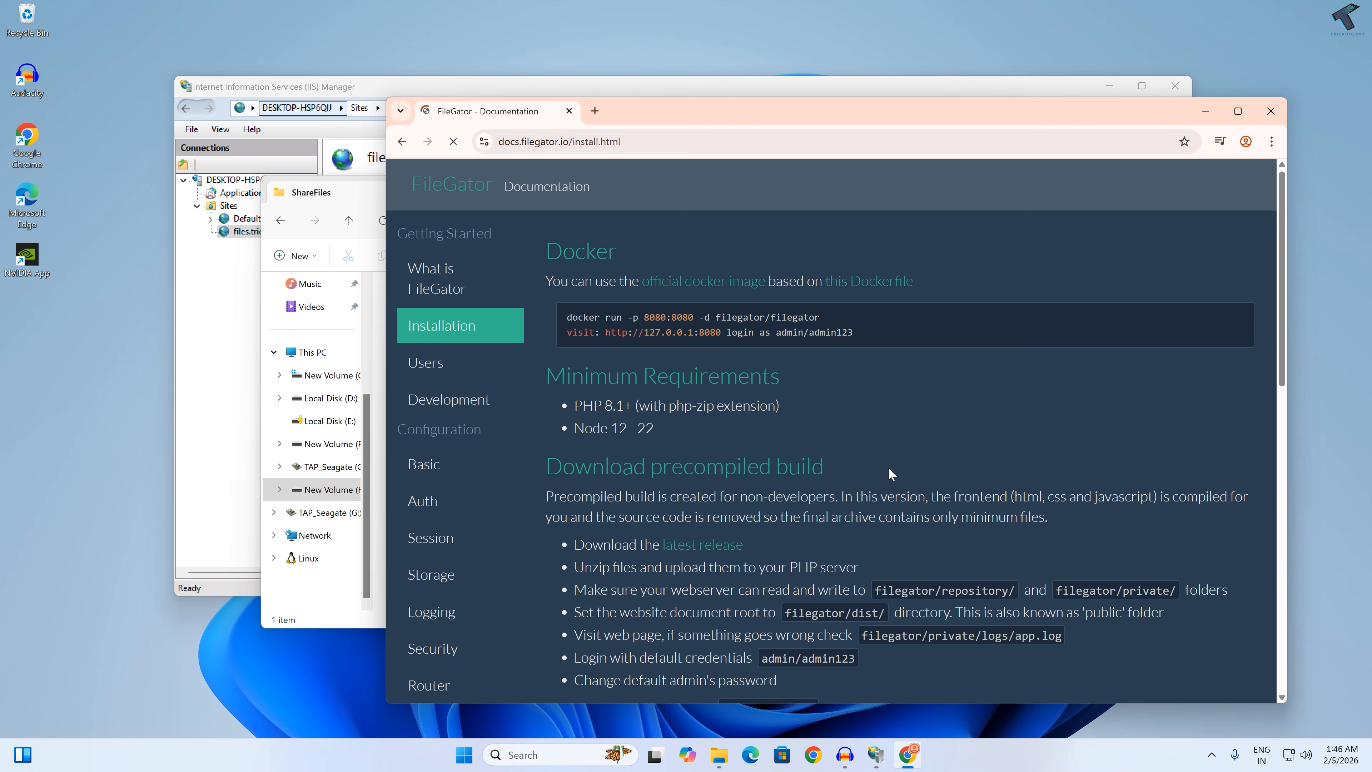
Step: Download the latest release of the FileGator precompiled build and show filegator_latest.zip in its folder
scroll(889, 467, down, 5)
scroll(889, 467, up, 4)
scroll(889, 468, down, 3)
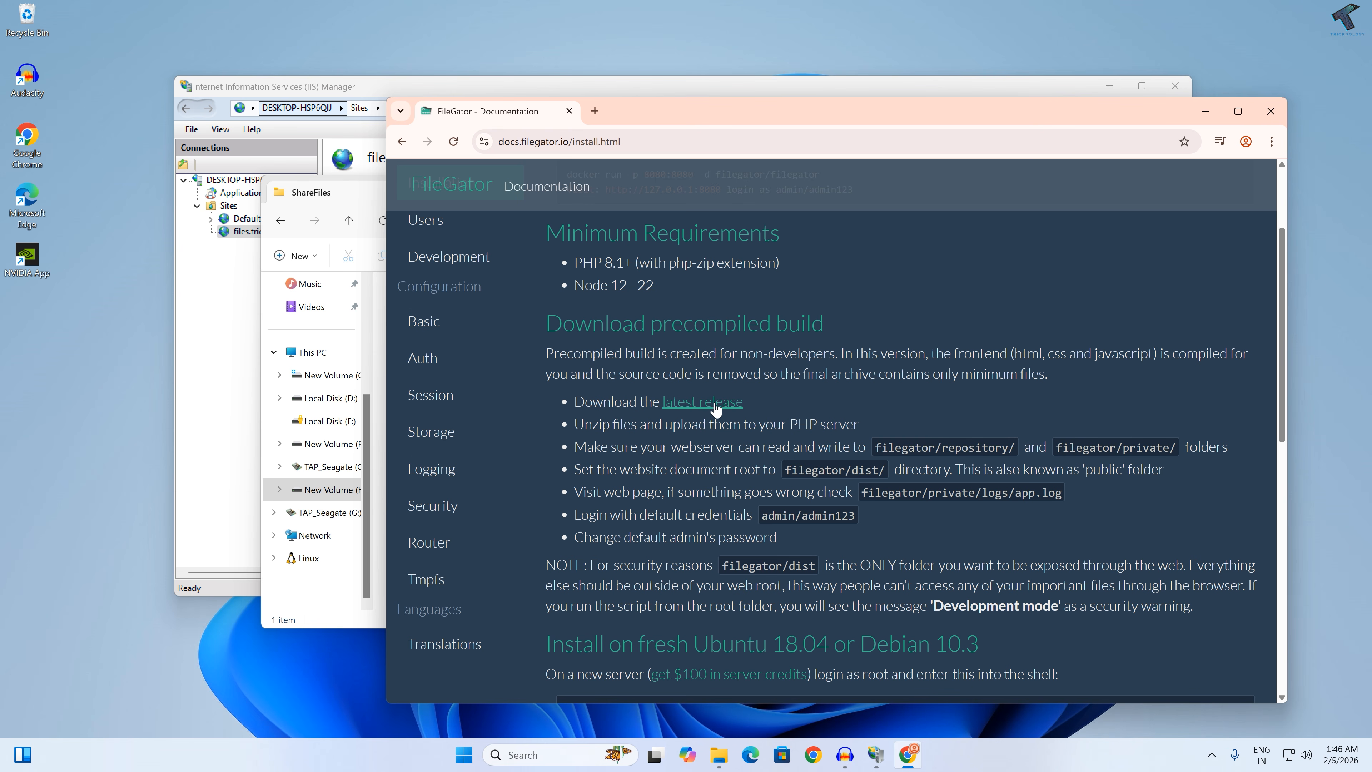
scroll(716, 409, down, 1)
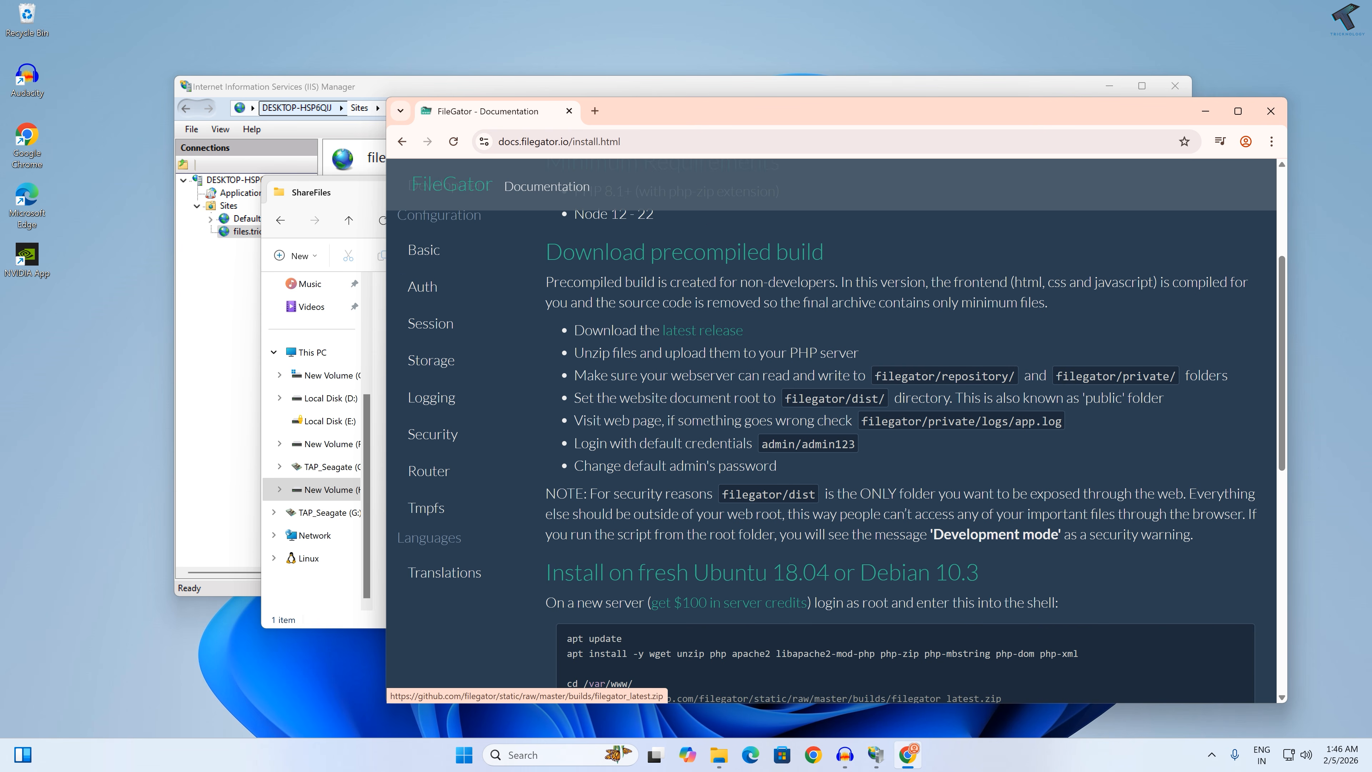
click(716, 335)
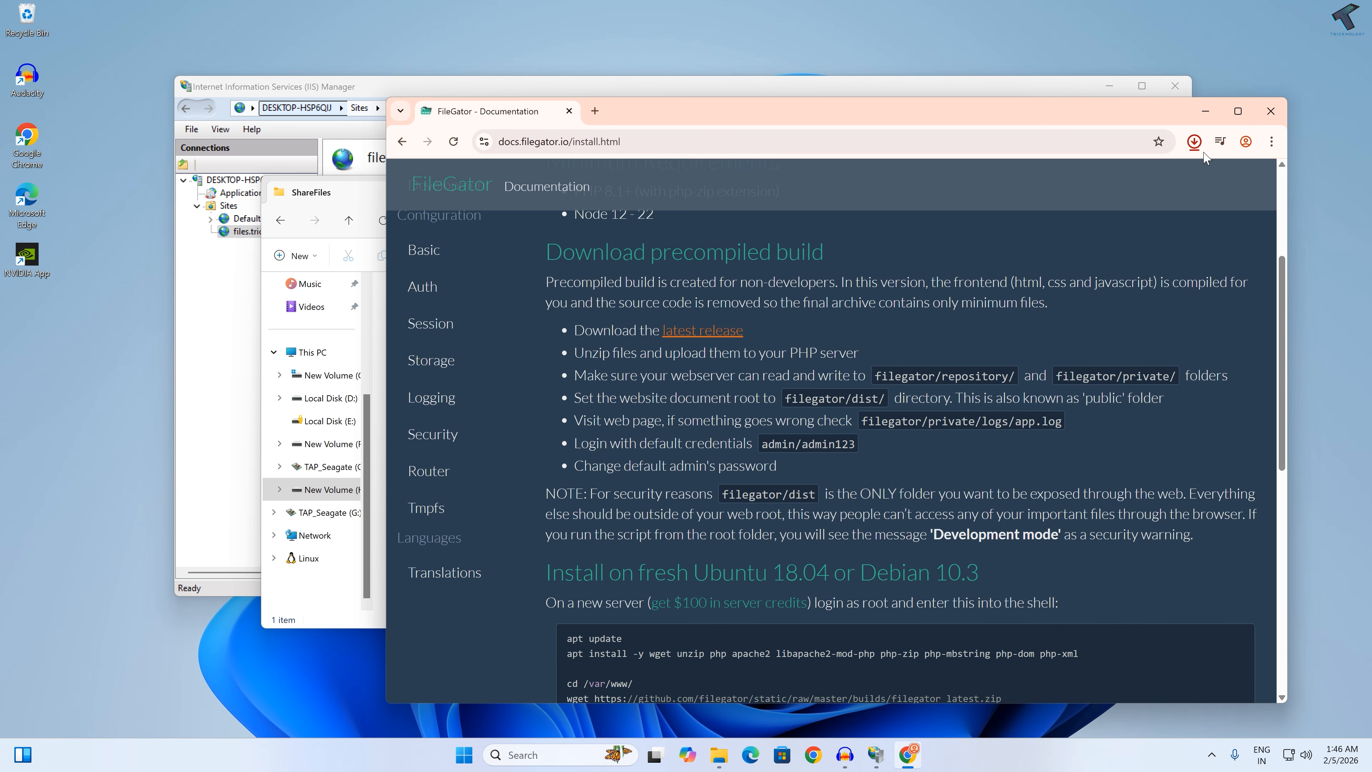
click(1194, 141)
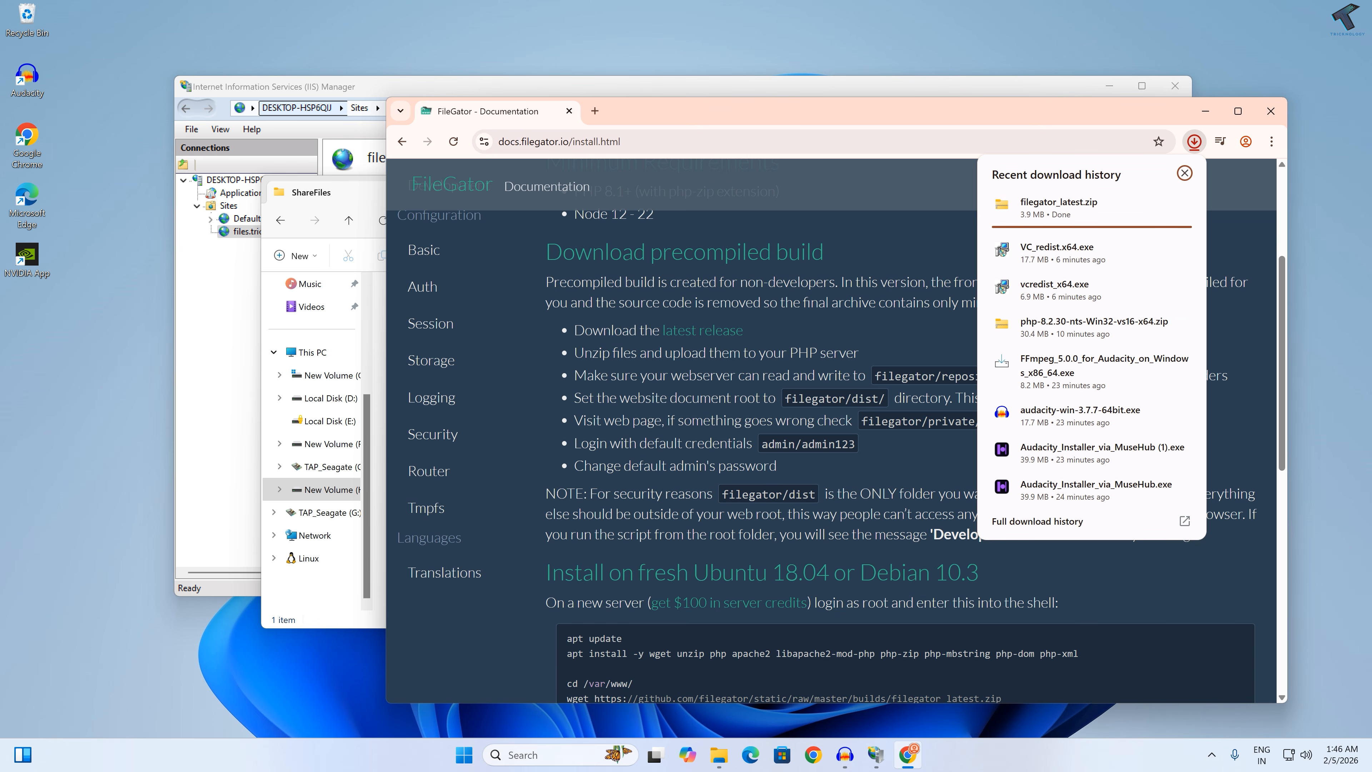
mouse_move(1127, 217)
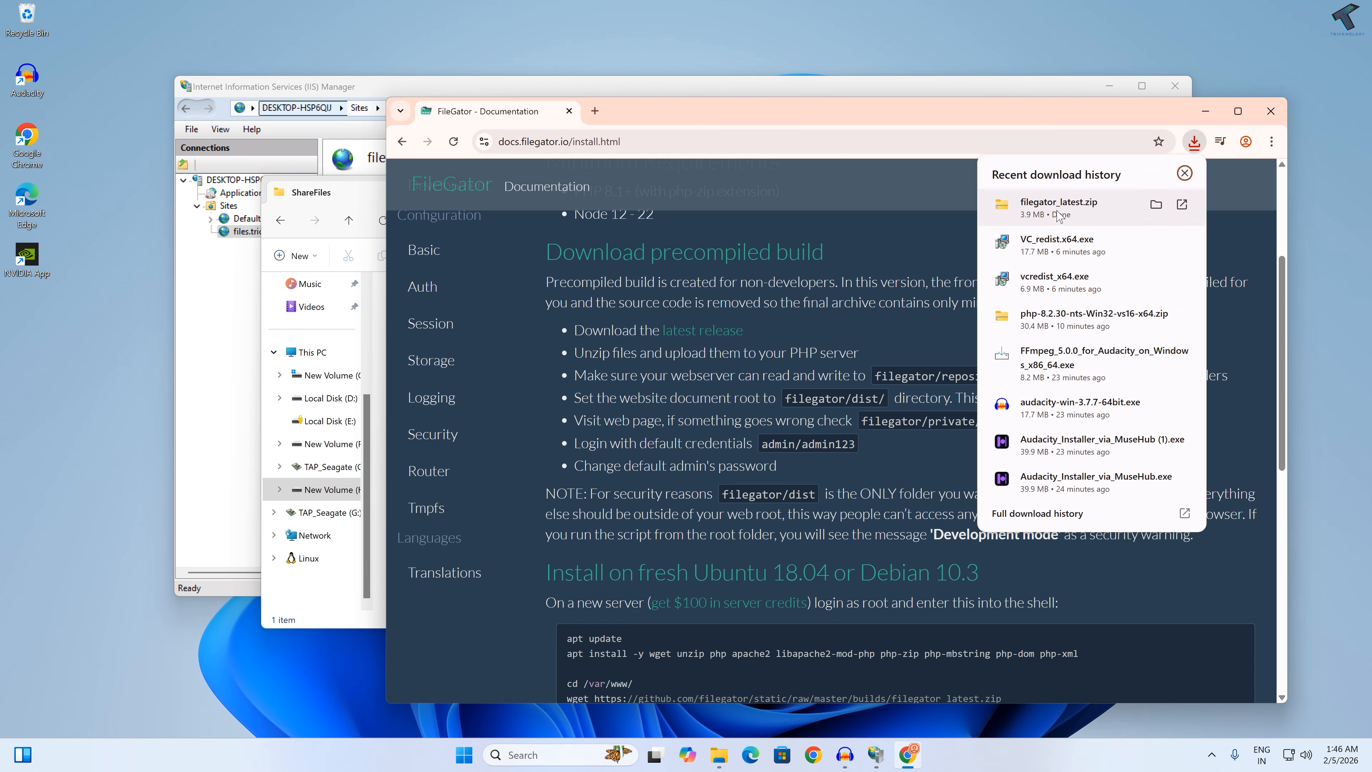
click(1157, 205)
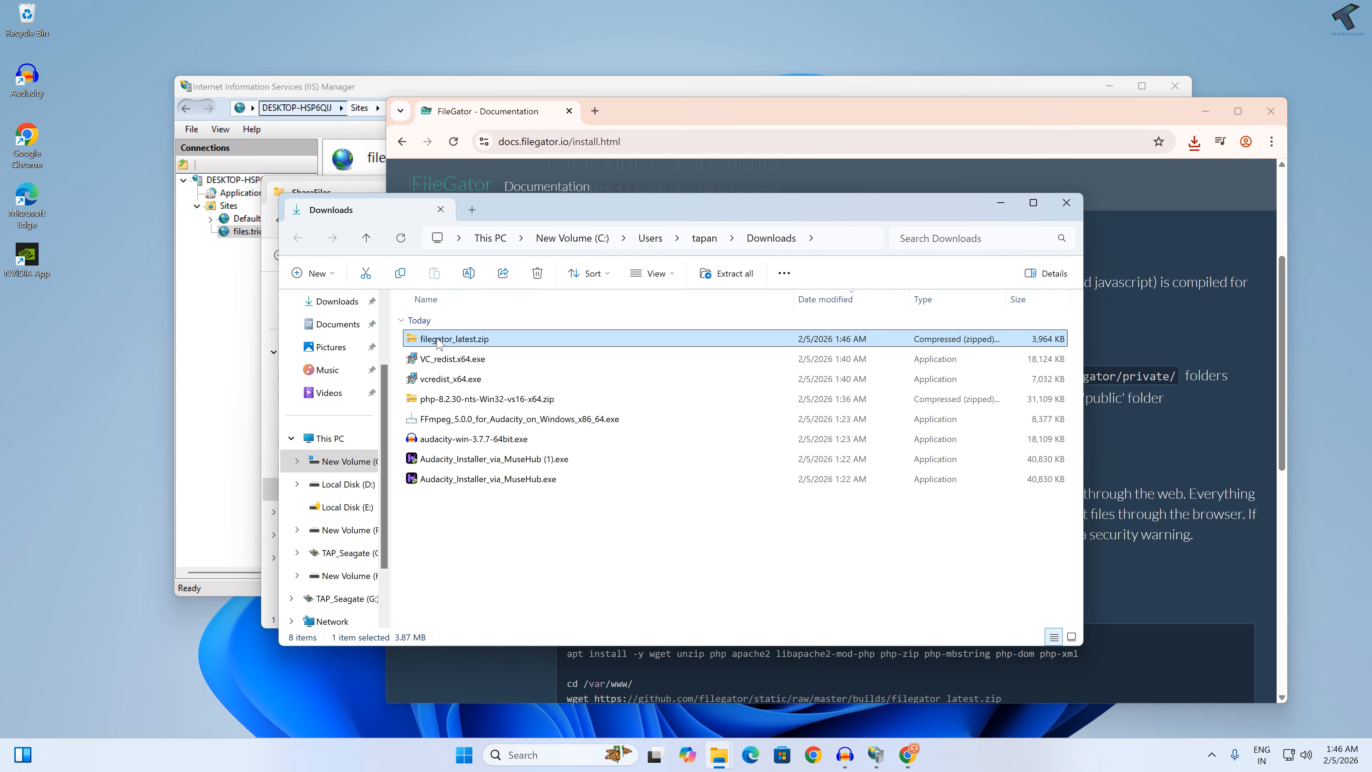
Step: Extract filegator_latest.zip into the H:\ShareFiles folder
right_click(478, 343)
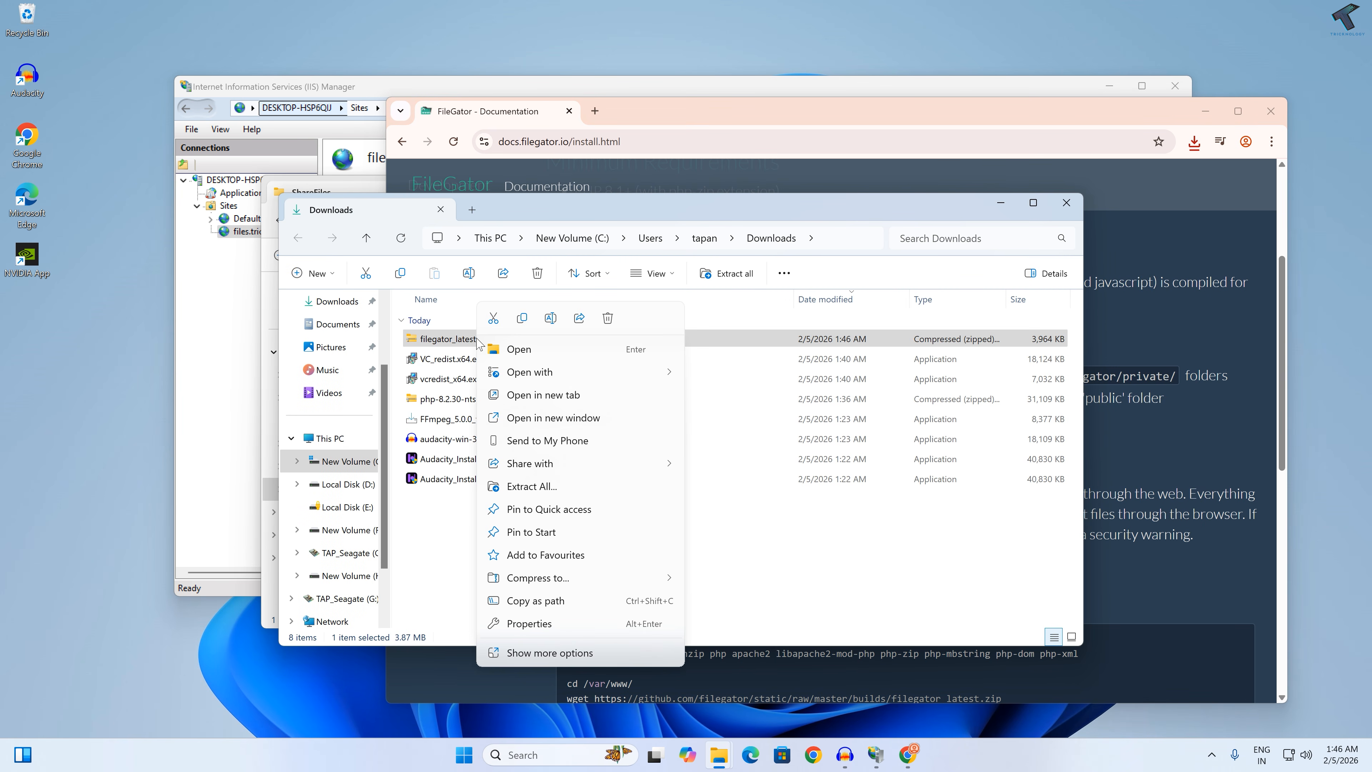
click(580, 494)
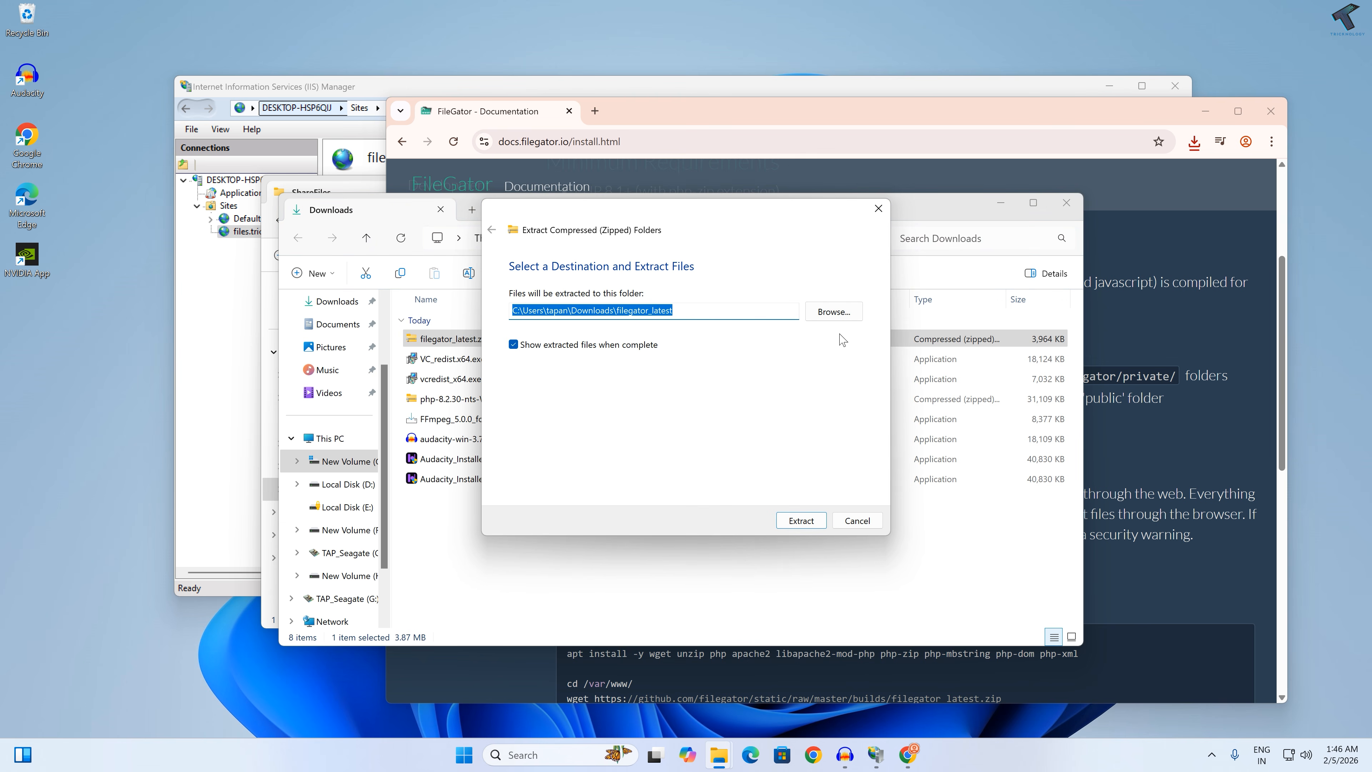
click(844, 314)
click(535, 442)
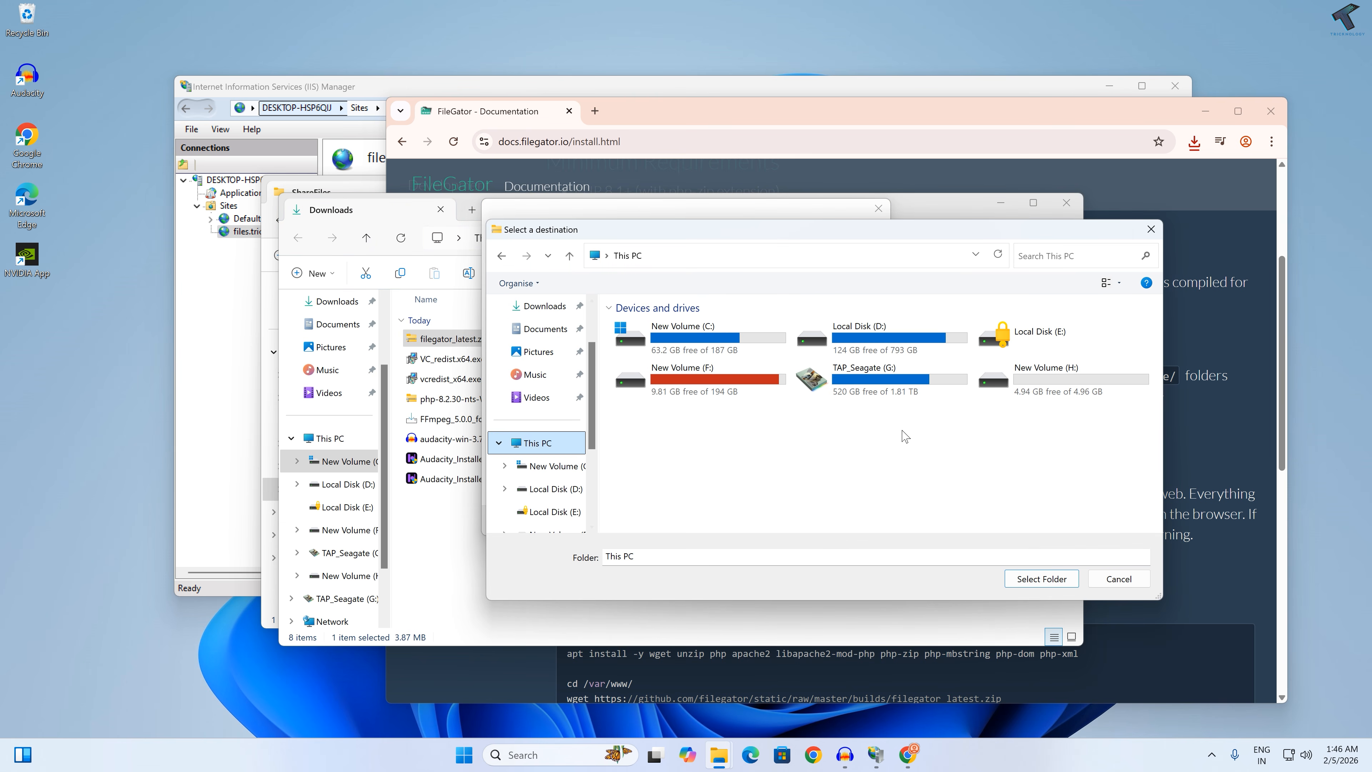
click(1054, 388)
double_click(1053, 388)
double_click(678, 326)
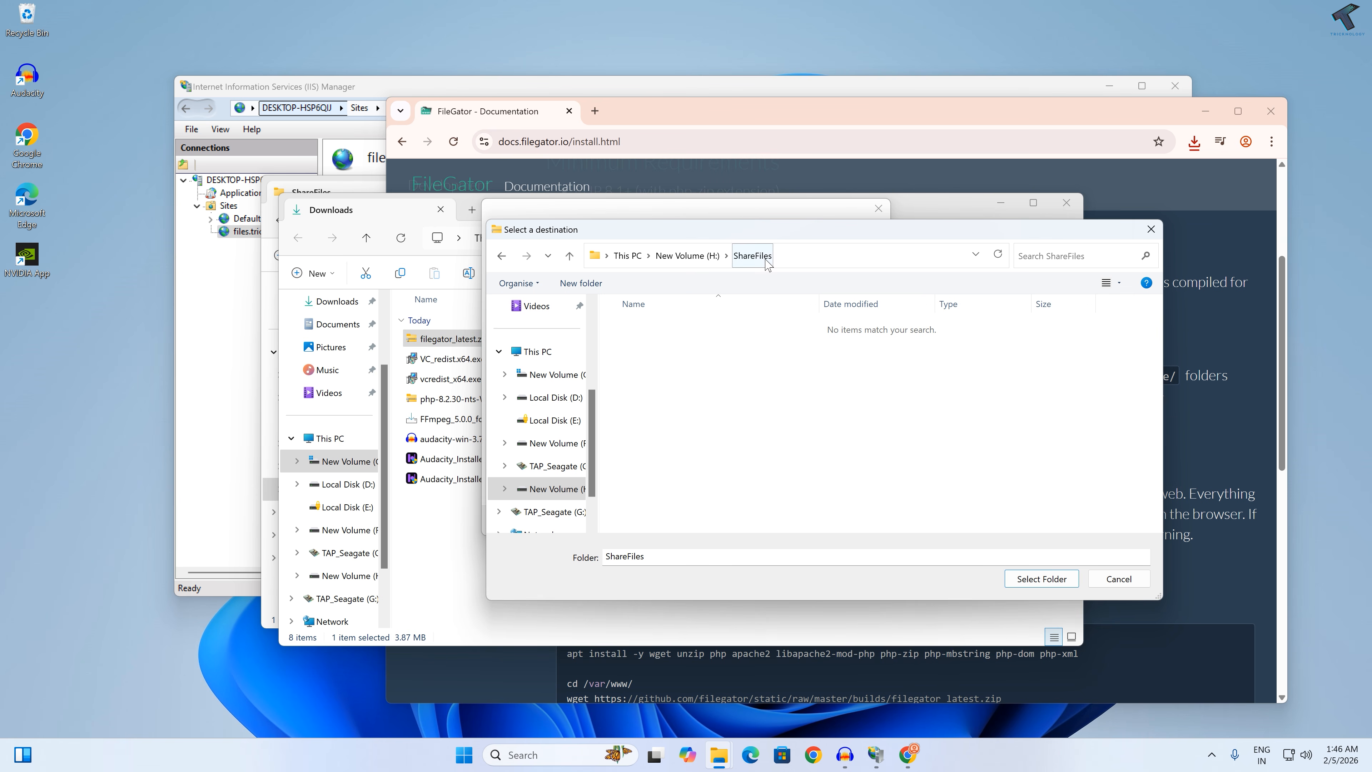
click(1033, 585)
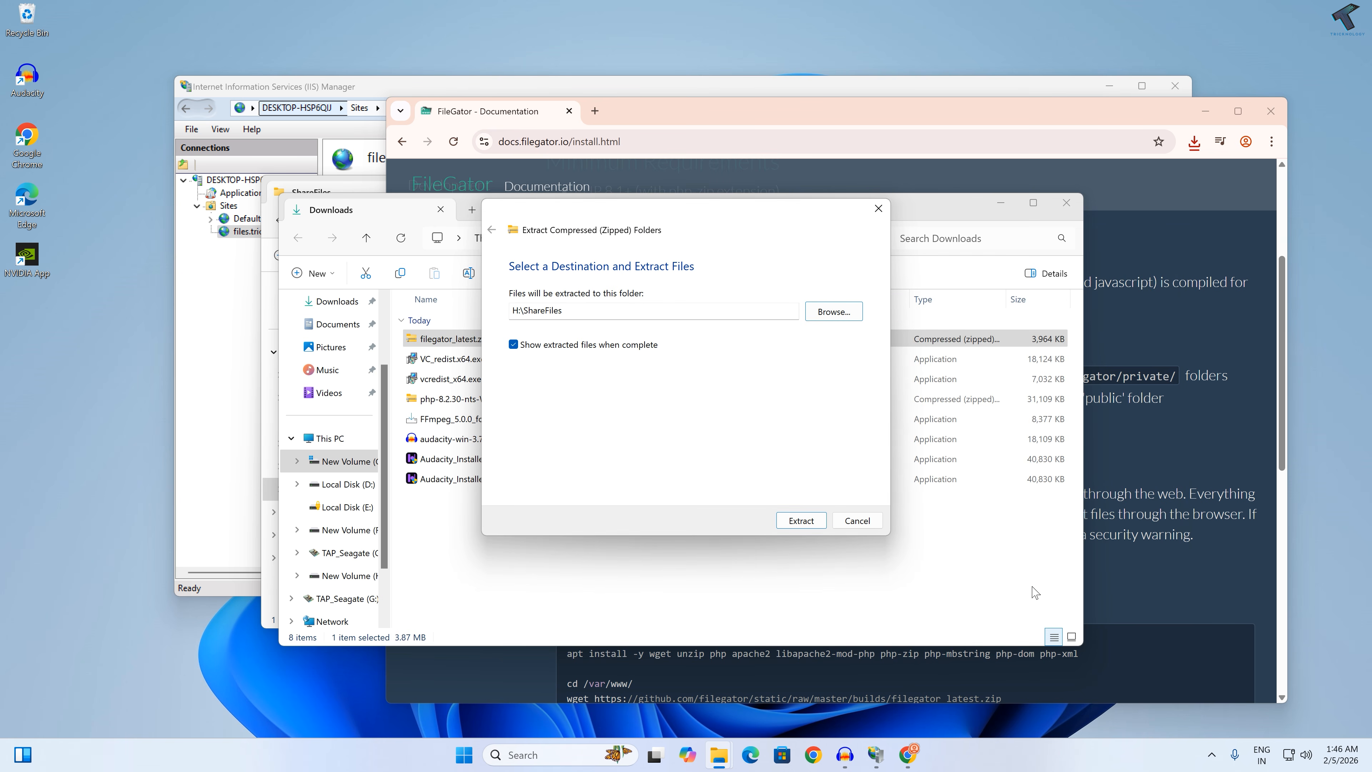
click(801, 521)
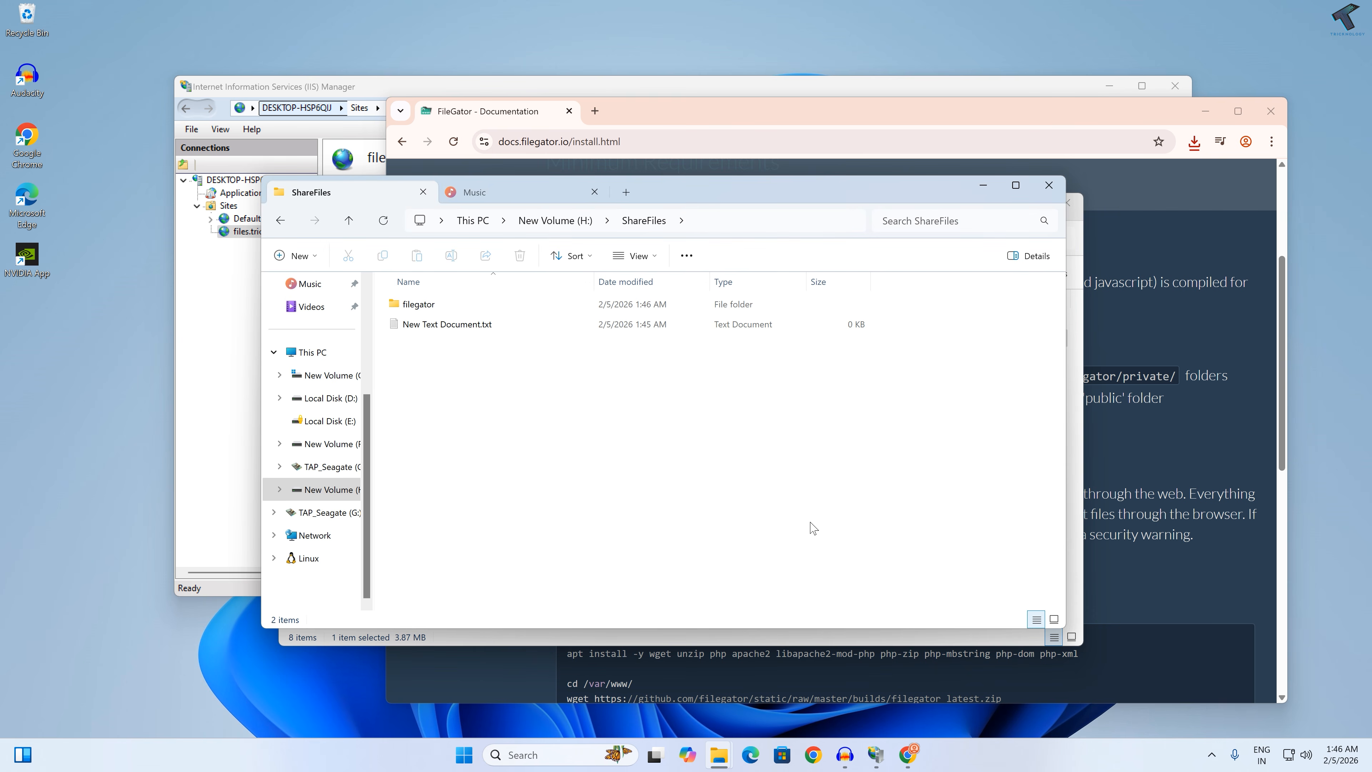
Step: Check the extracted filegator folder in ShareFiles and delete New Text Document.txt beside it
click(444, 306)
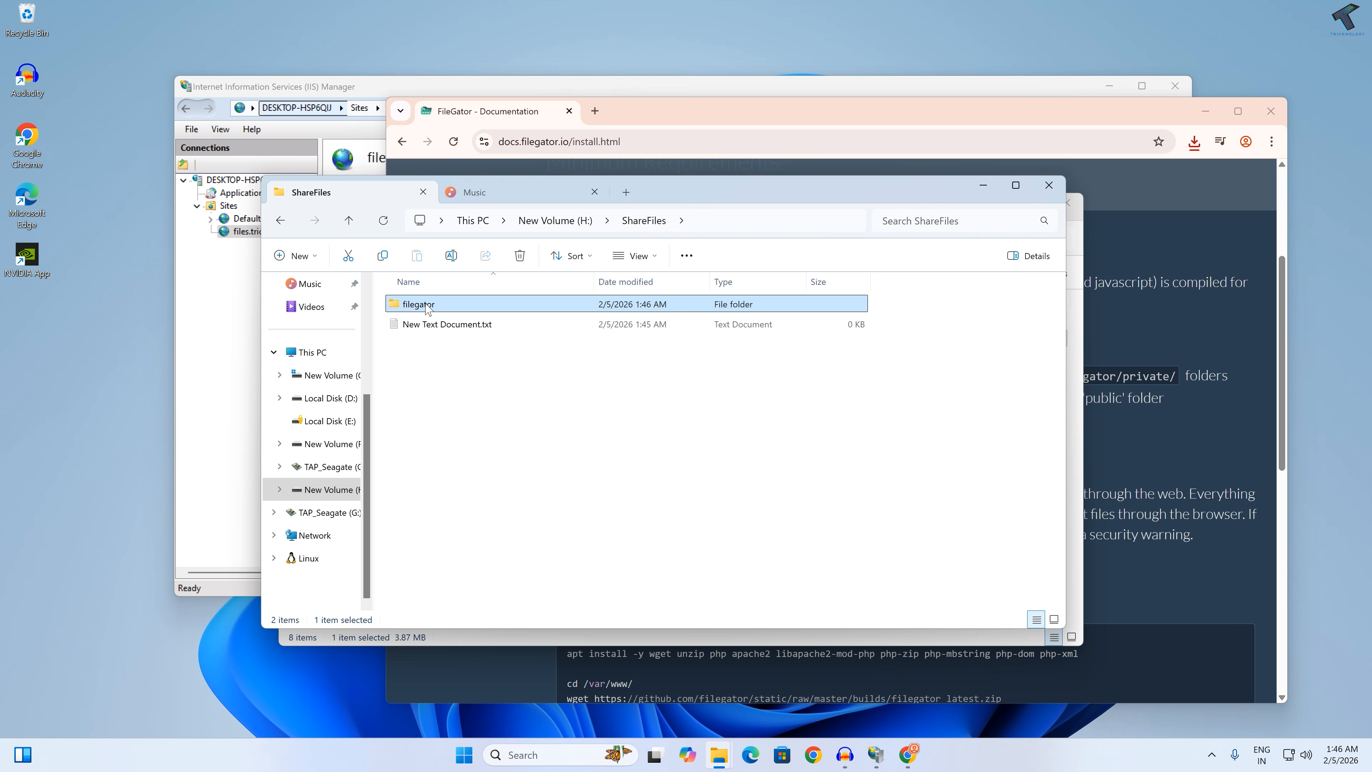
double_click(426, 305)
key(alt+Left)
click(482, 325)
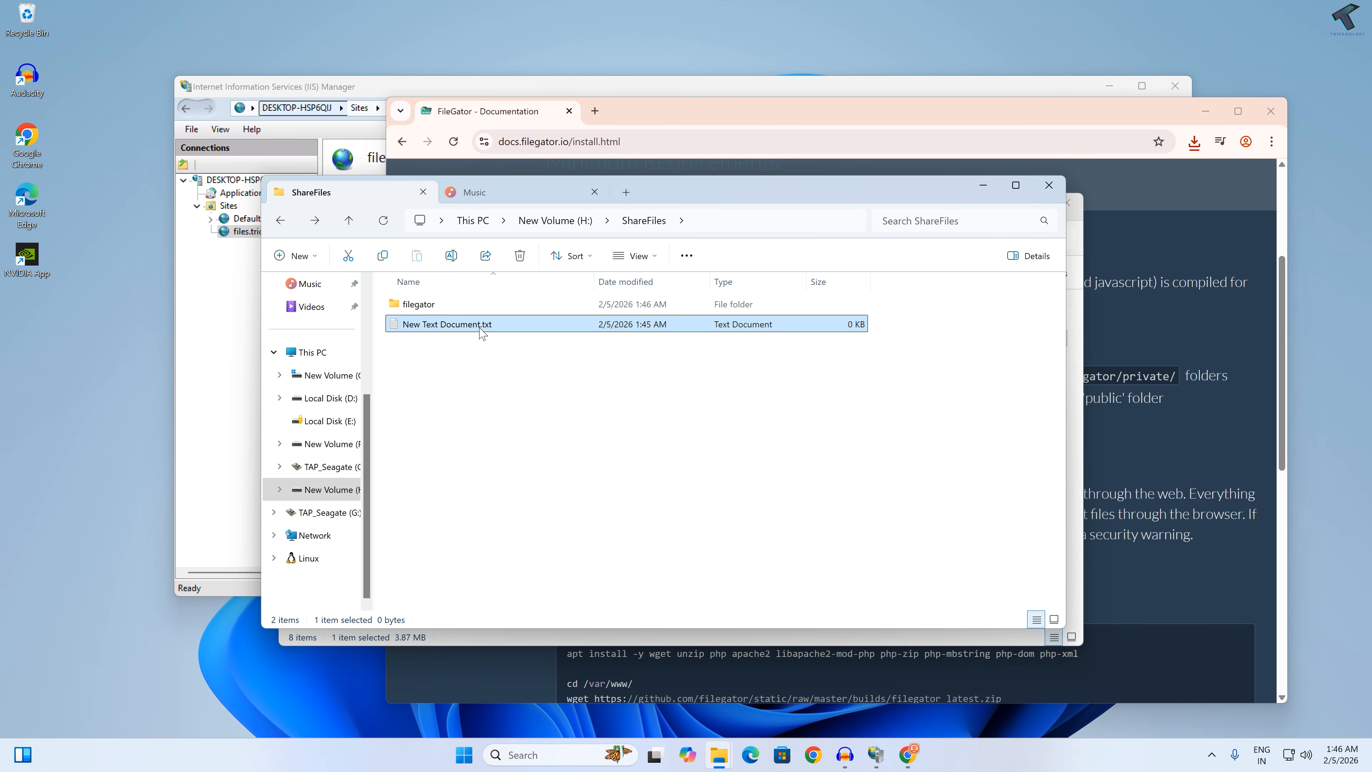
key(Delete)
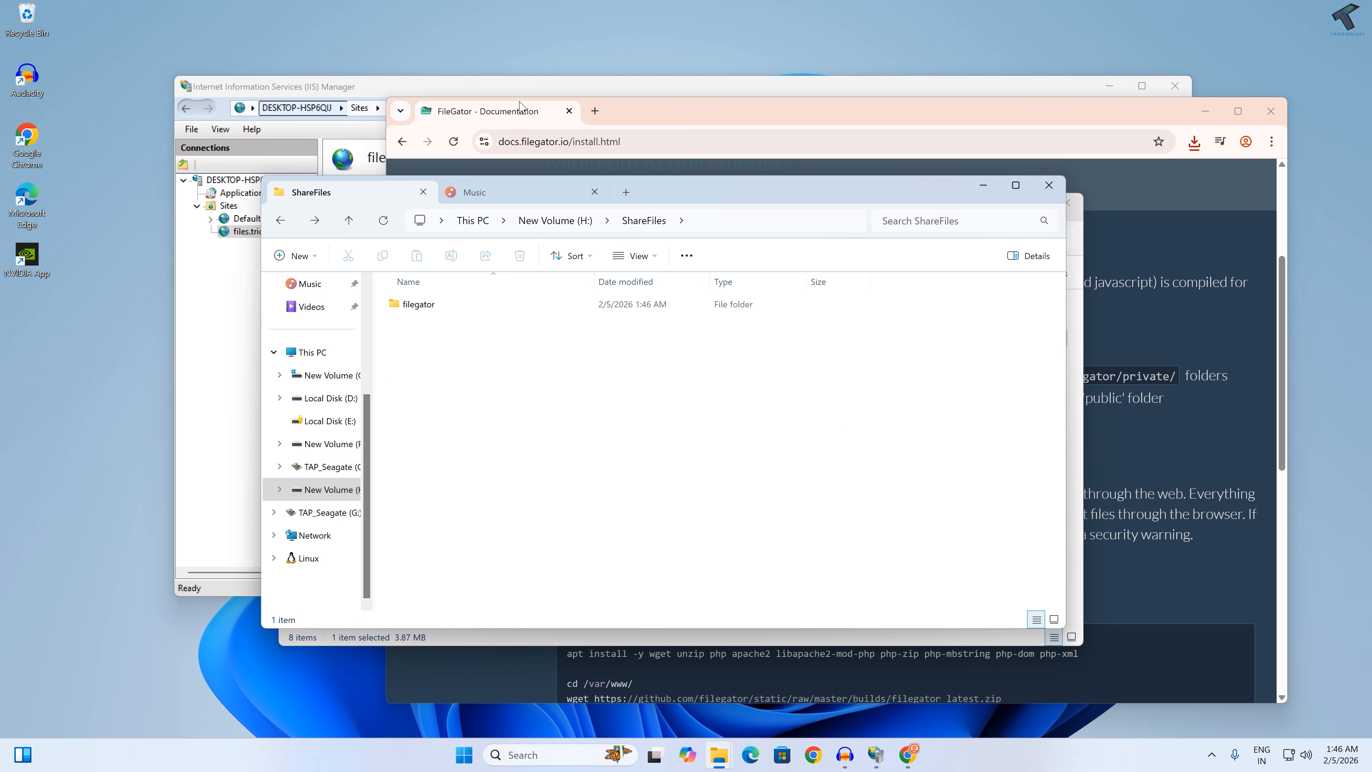
Step: Switch to IIS Manager and browse the files.tricknology.local website on *:80 (http)
click(908, 755)
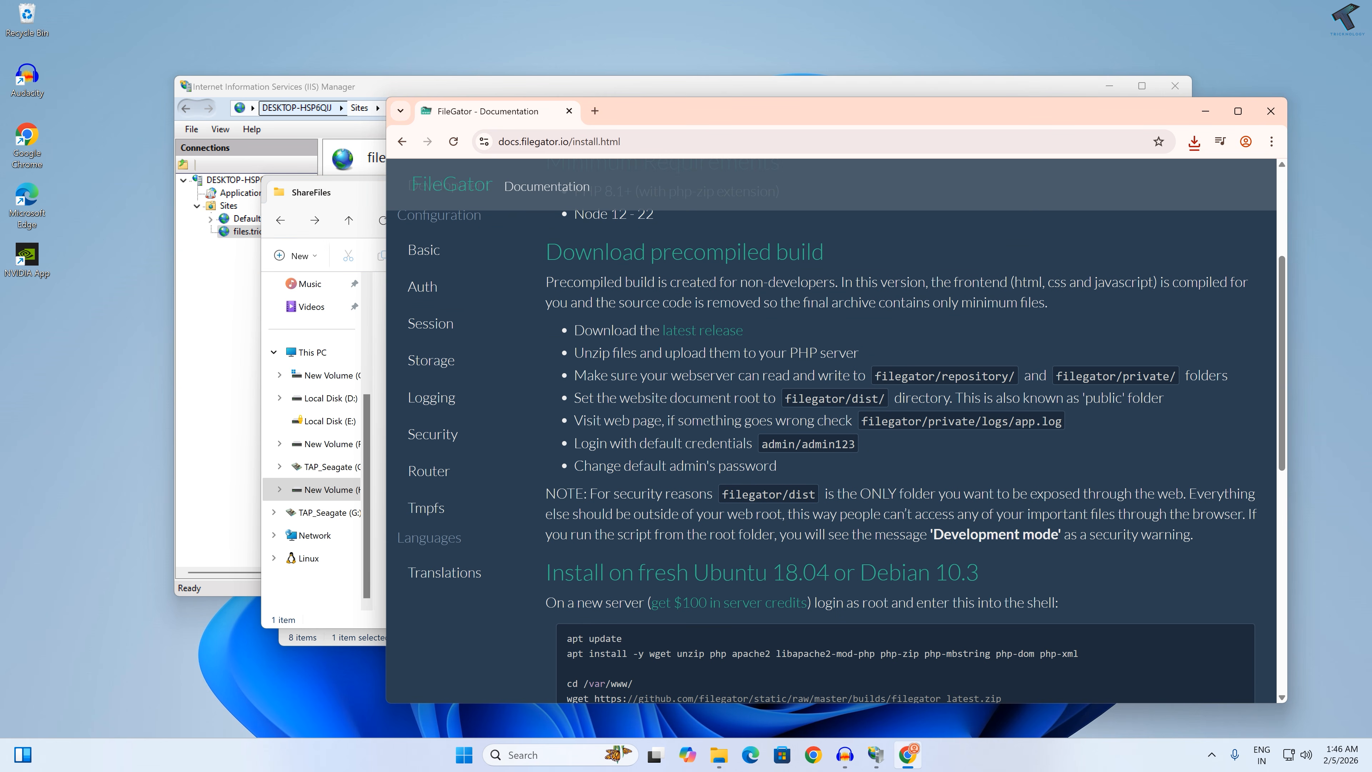
click(757, 759)
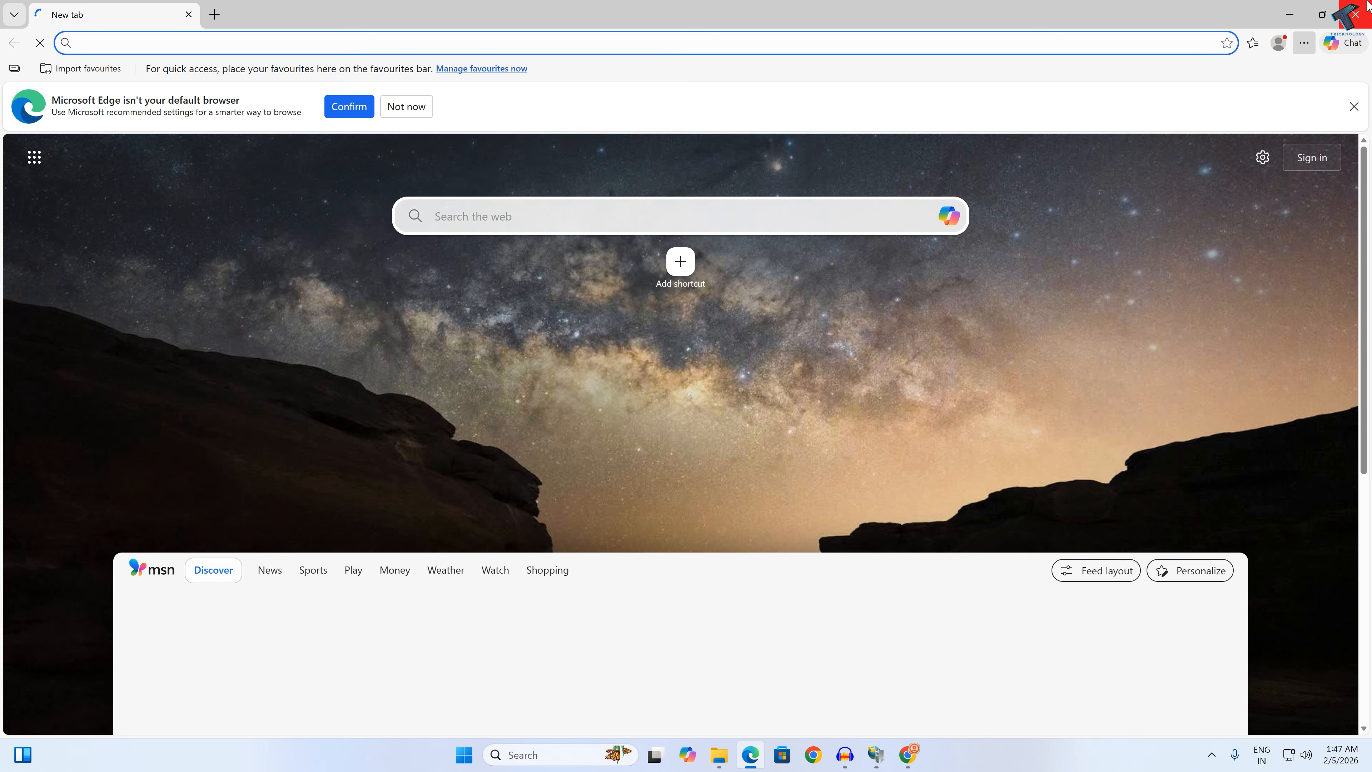
click(1359, 11)
click(327, 81)
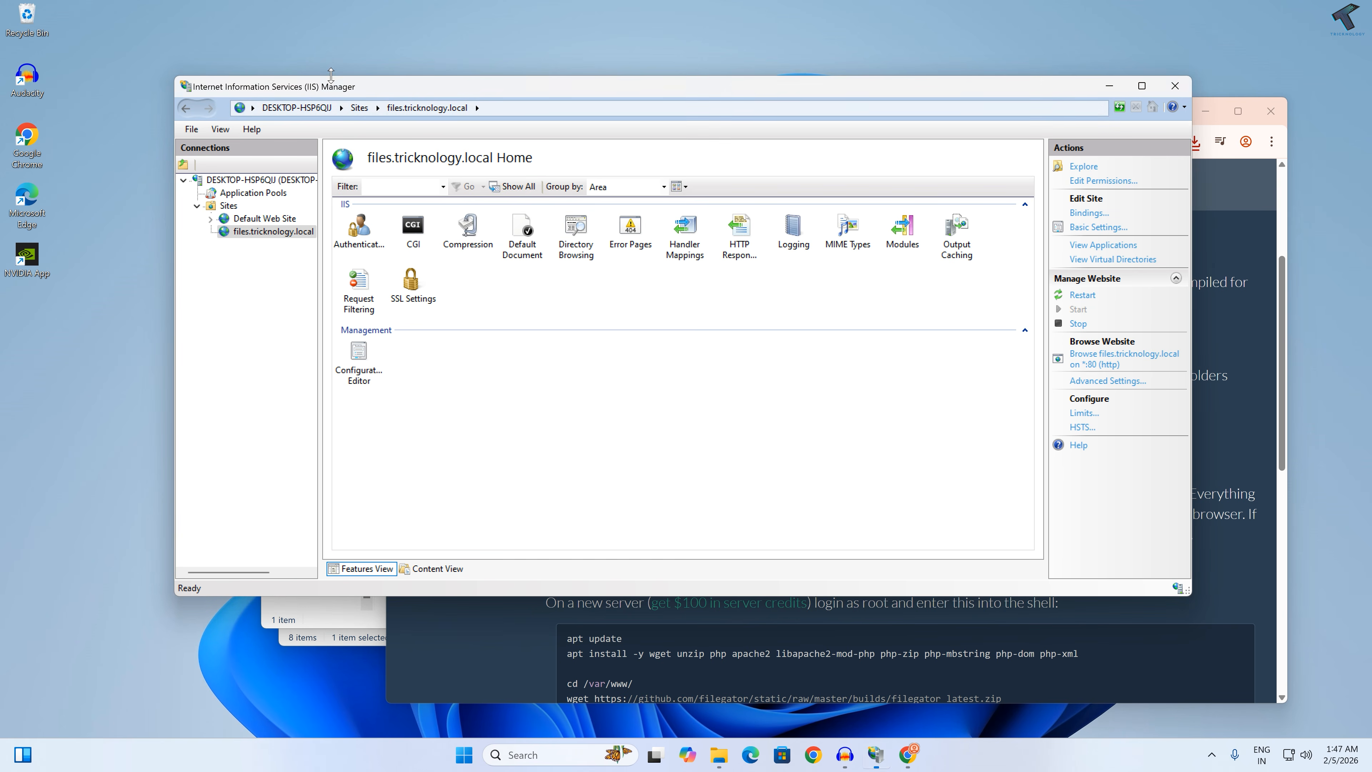
click(1086, 358)
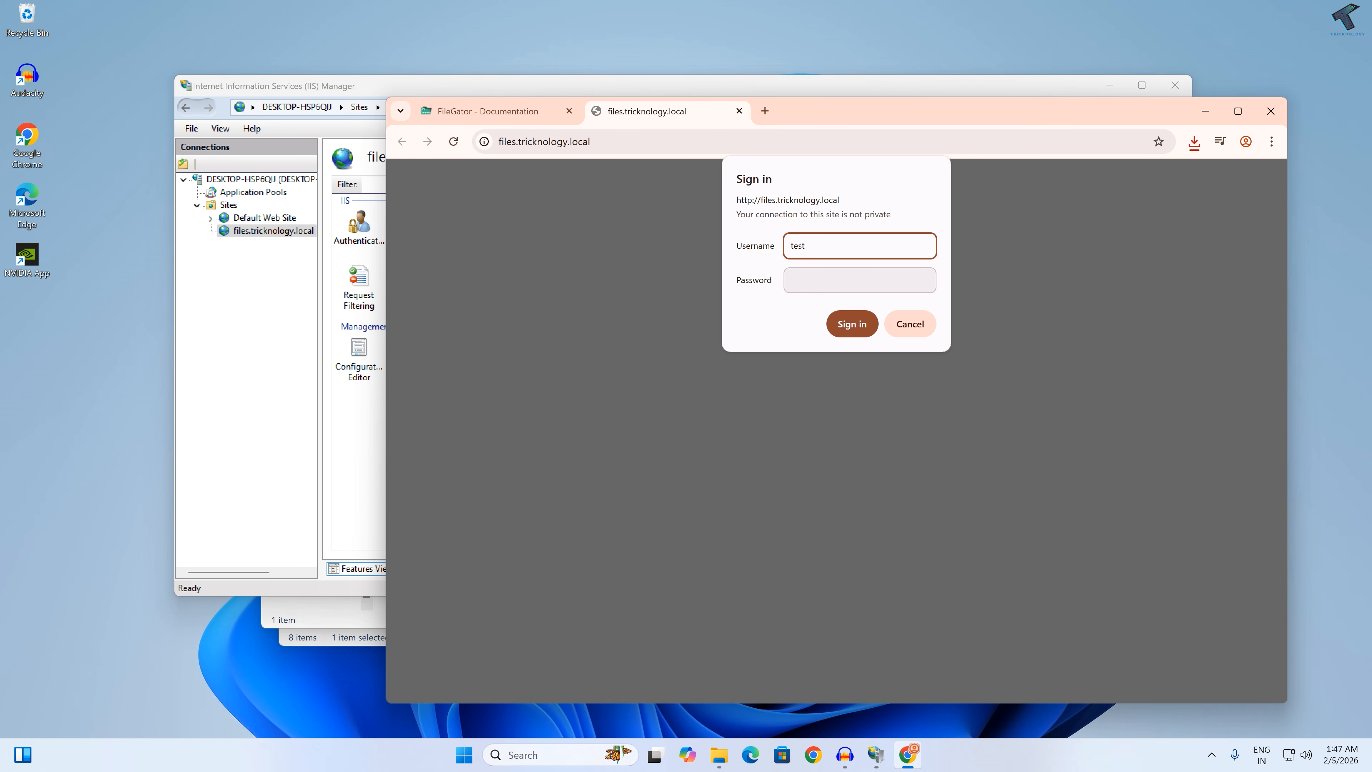
Step: Sign in to files.tricknology.local with username test and the account password, and dismiss the offer to save the password
key(Tab)
text(123)
key(Return)
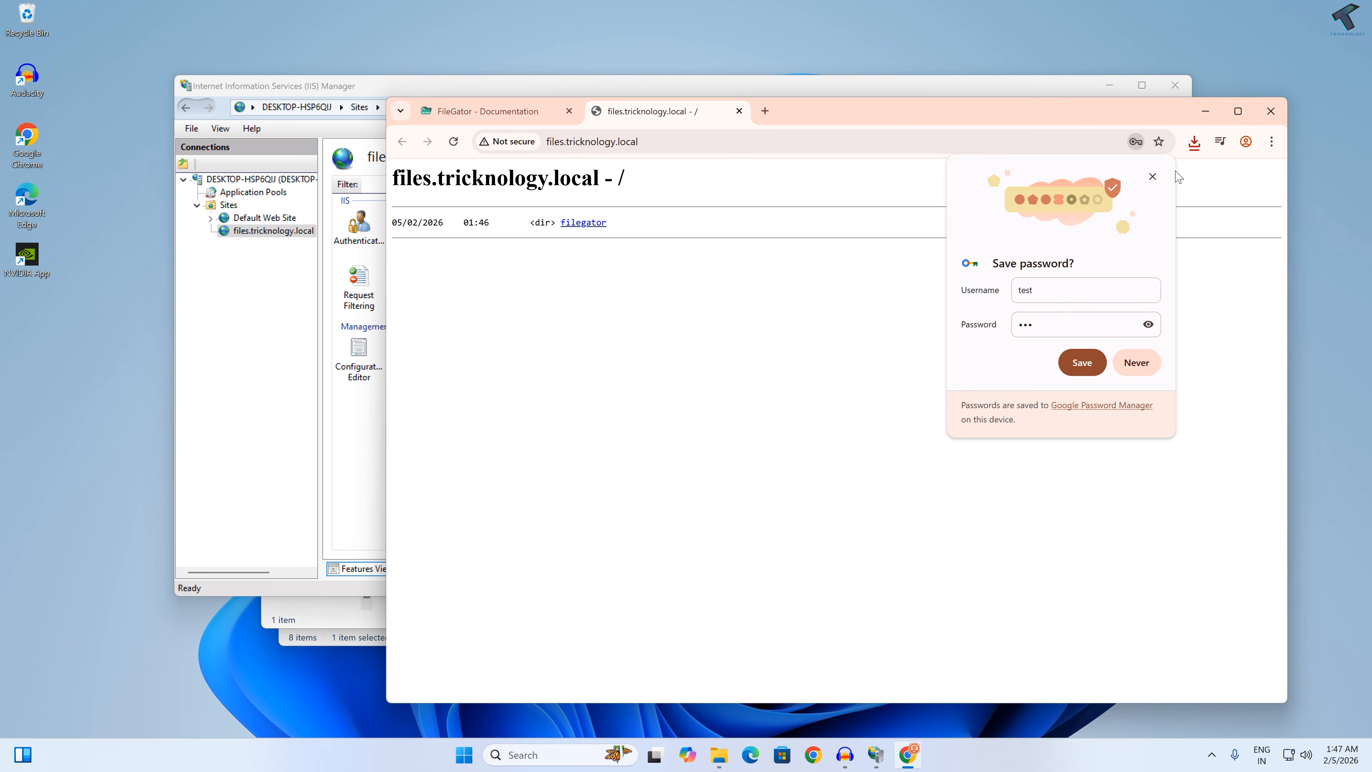
click(1152, 176)
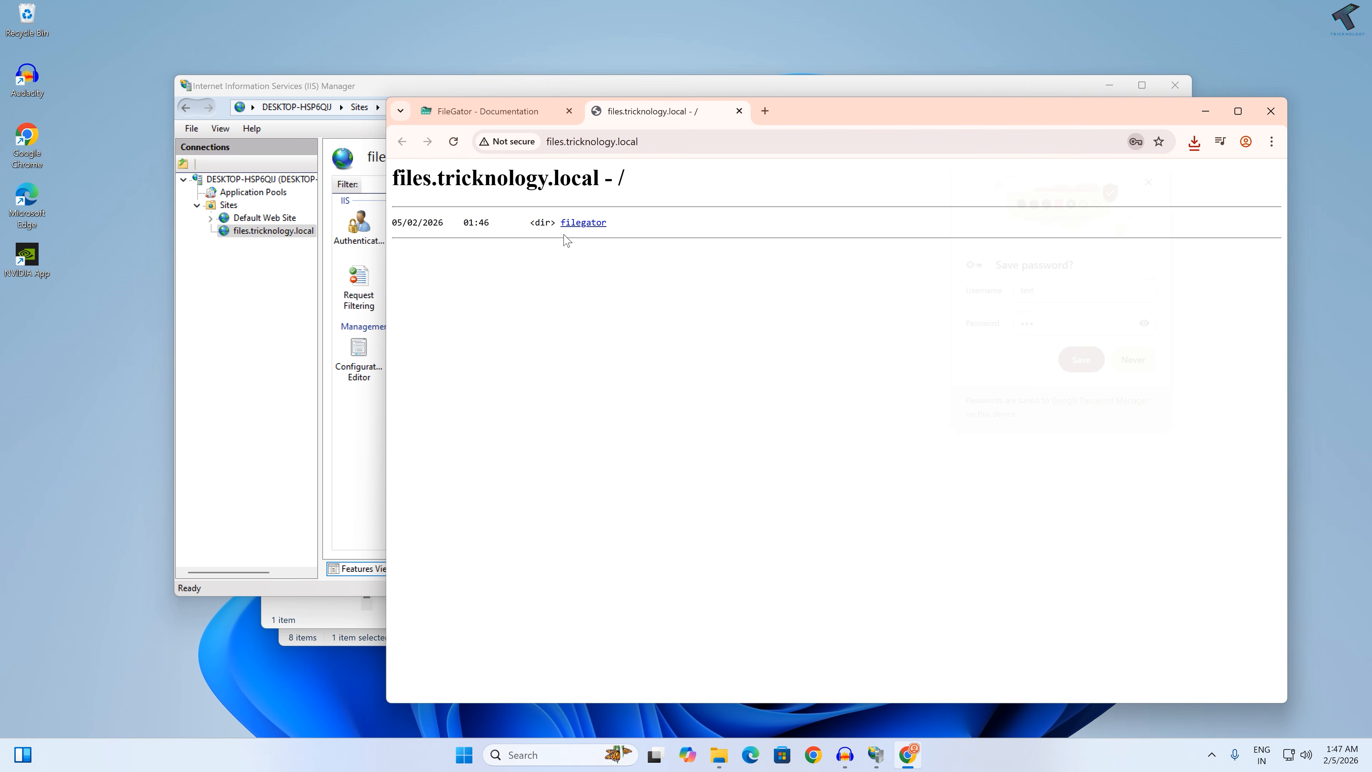
Step: Open index.php in the filegator directory of files.tricknology.local and examine the response page
click(587, 224)
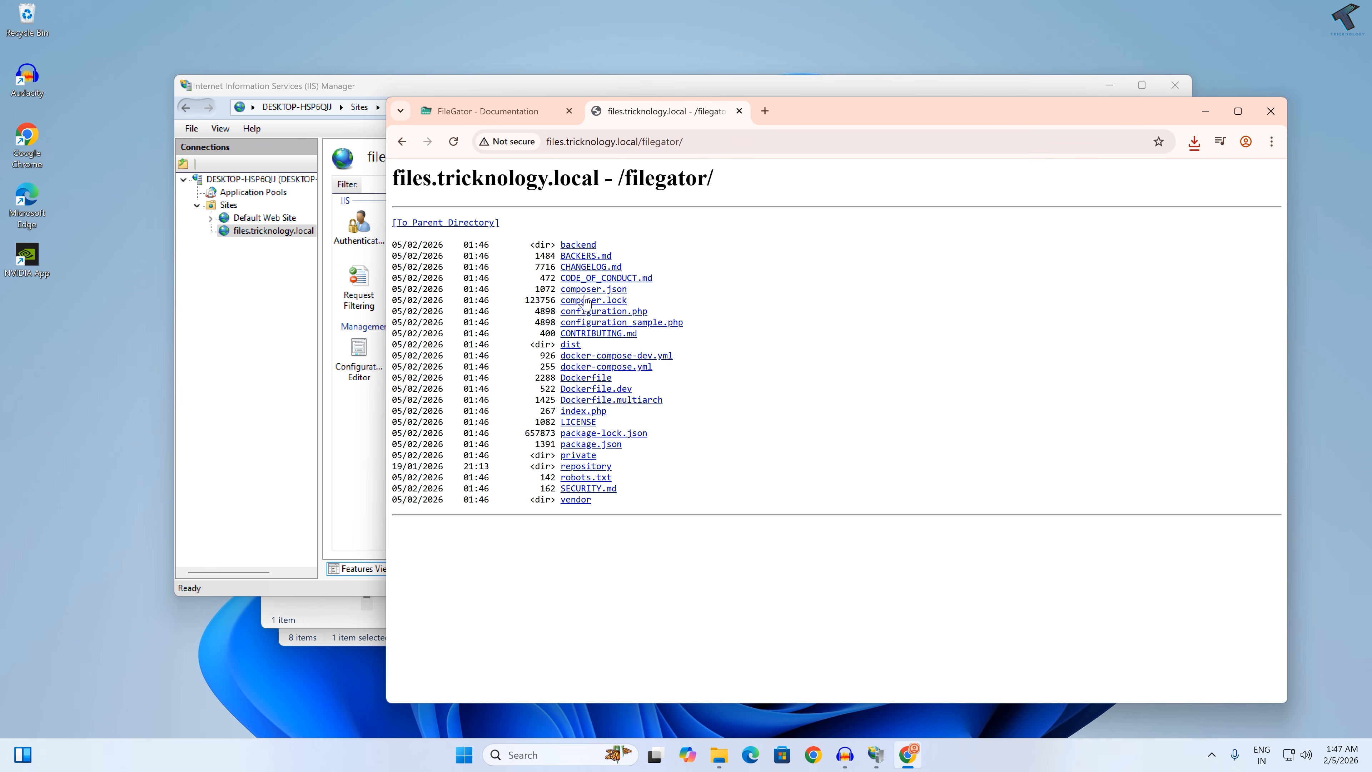
click(583, 413)
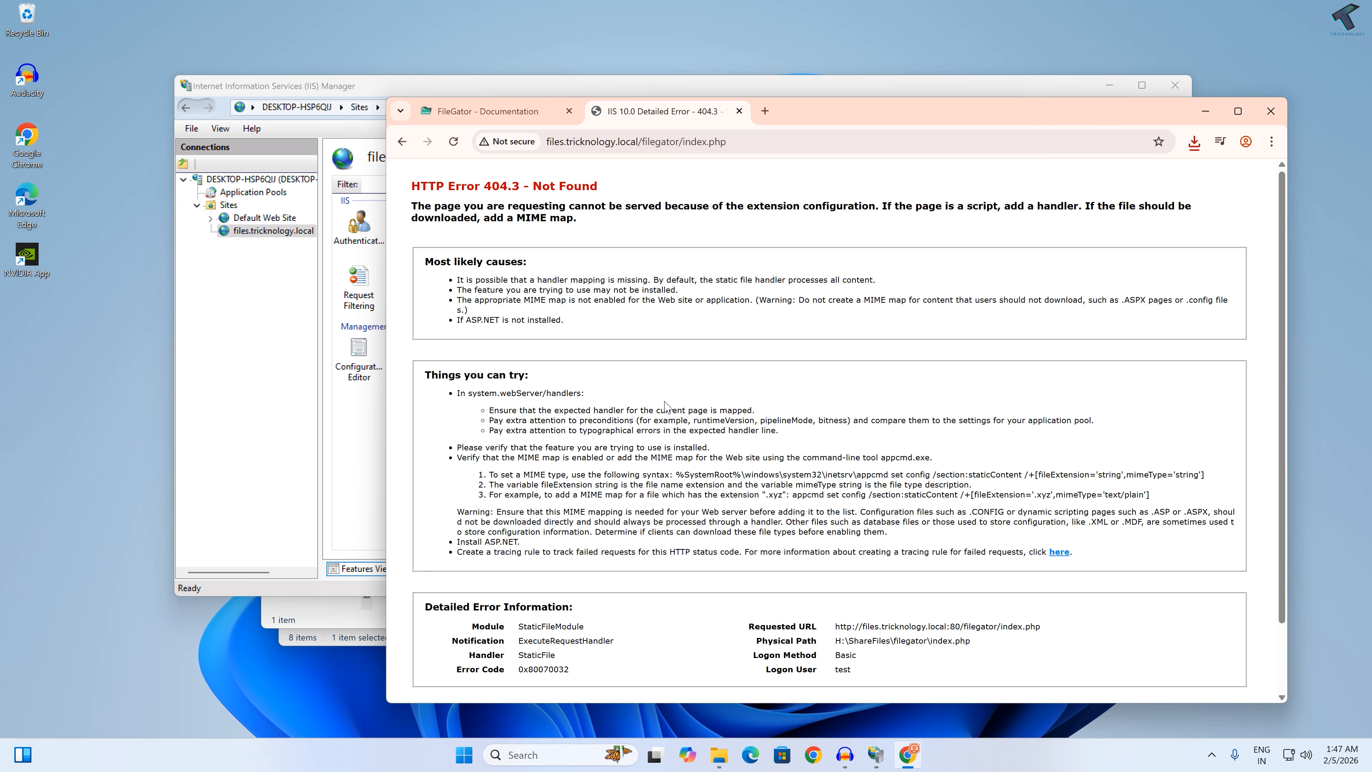
scroll(666, 406, down, 2)
scroll(666, 407, up, 2)
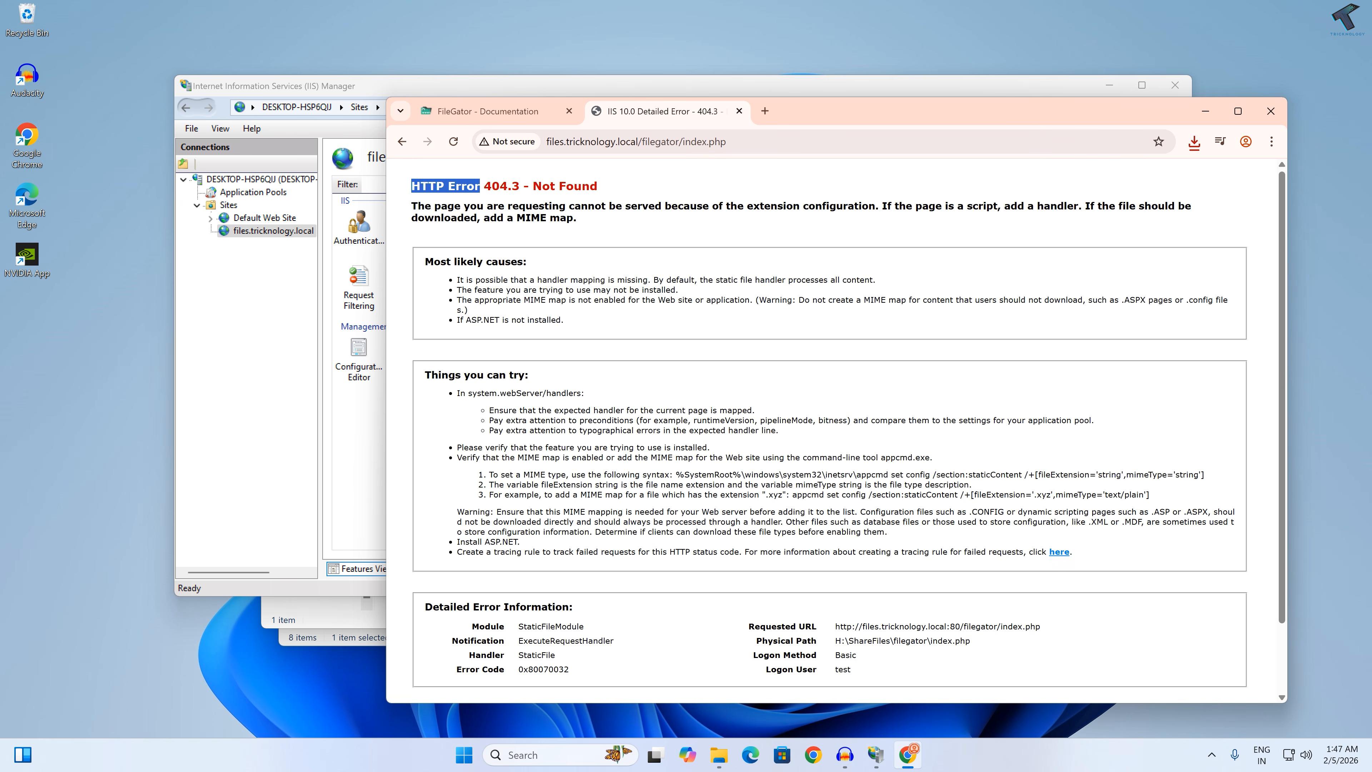
drag(598, 223, 405, 170)
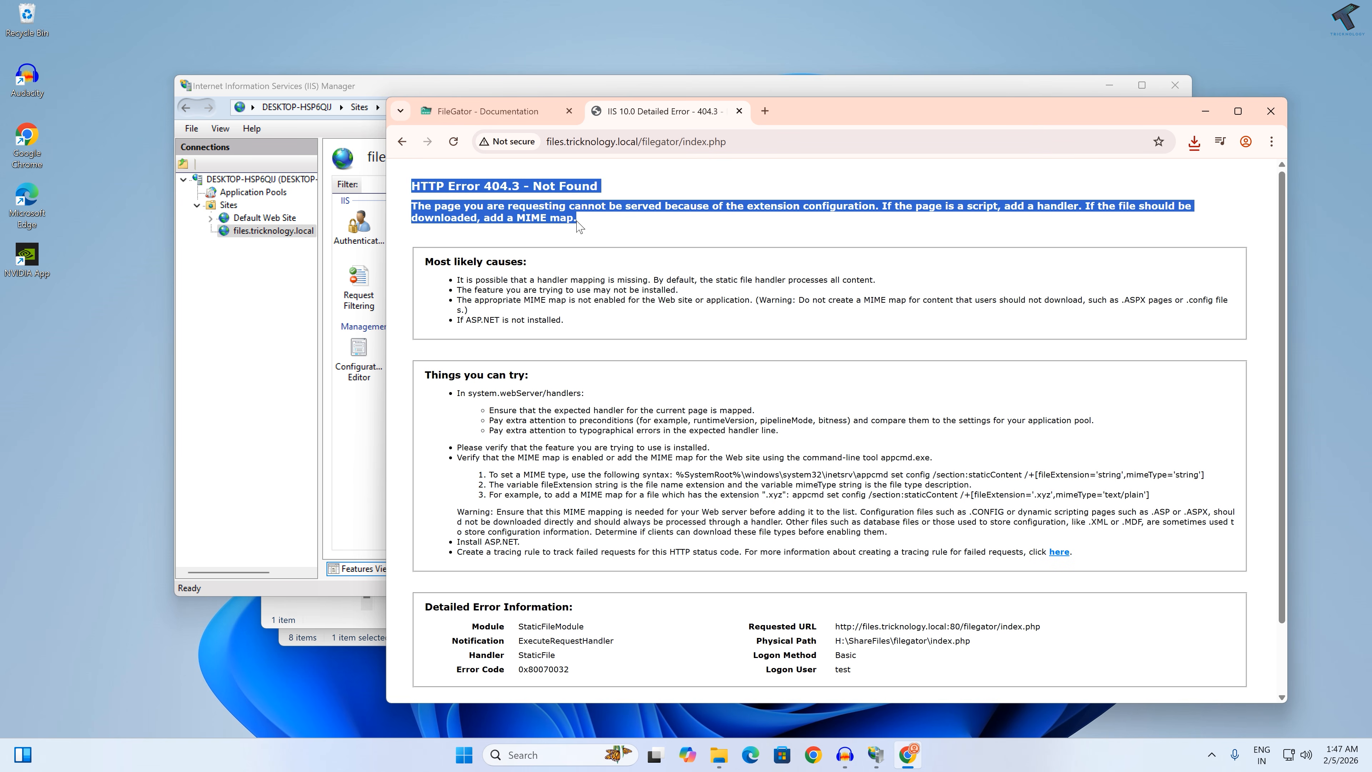
click(672, 239)
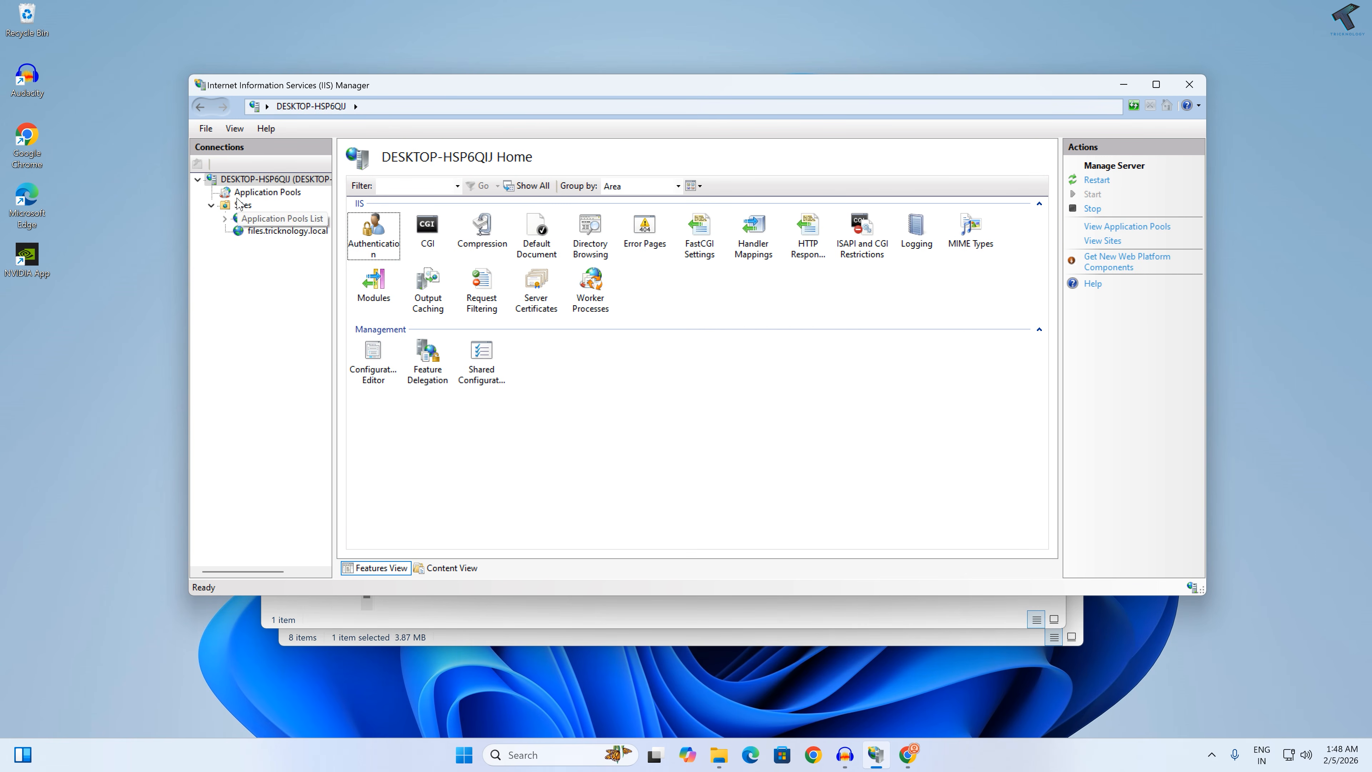
Step: Add a server-level FastCGI application in IIS that points to C:\PHP\php.exe
click(294, 179)
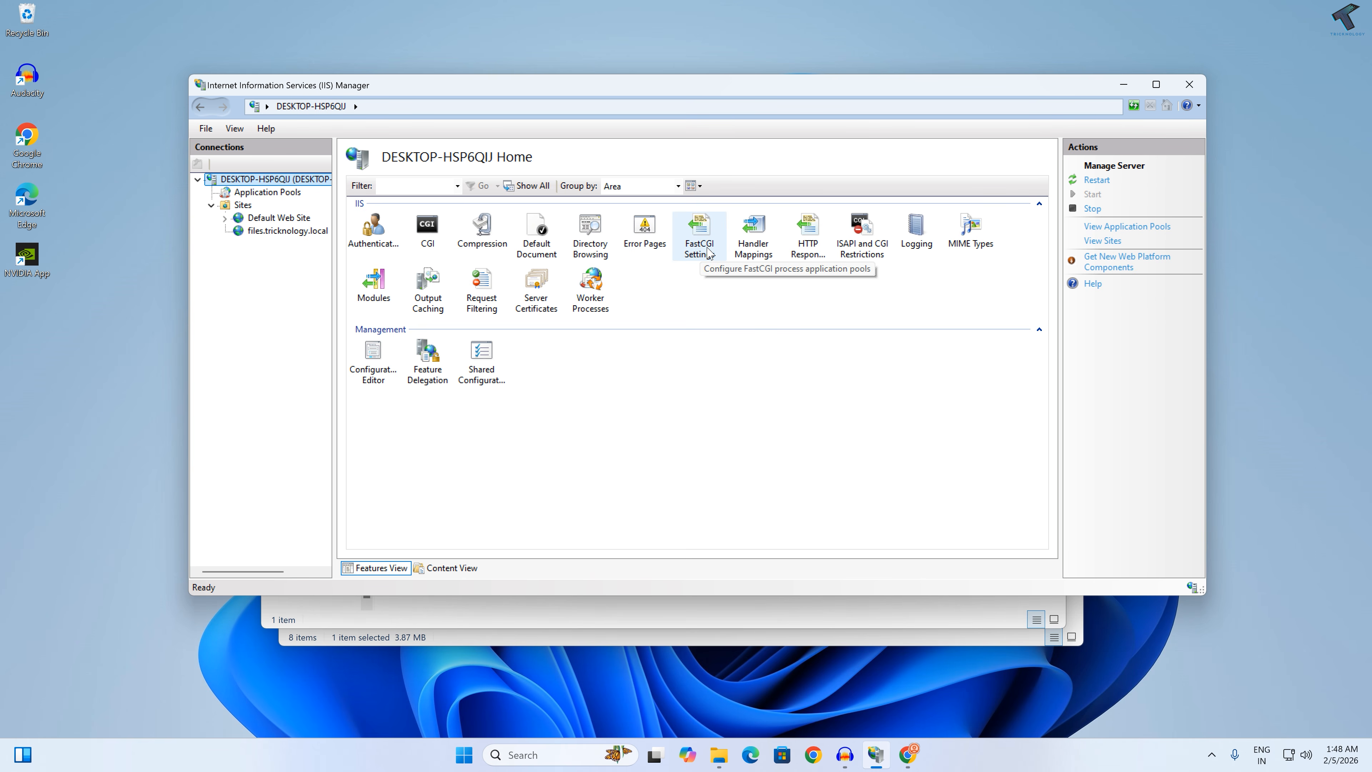
double_click(710, 260)
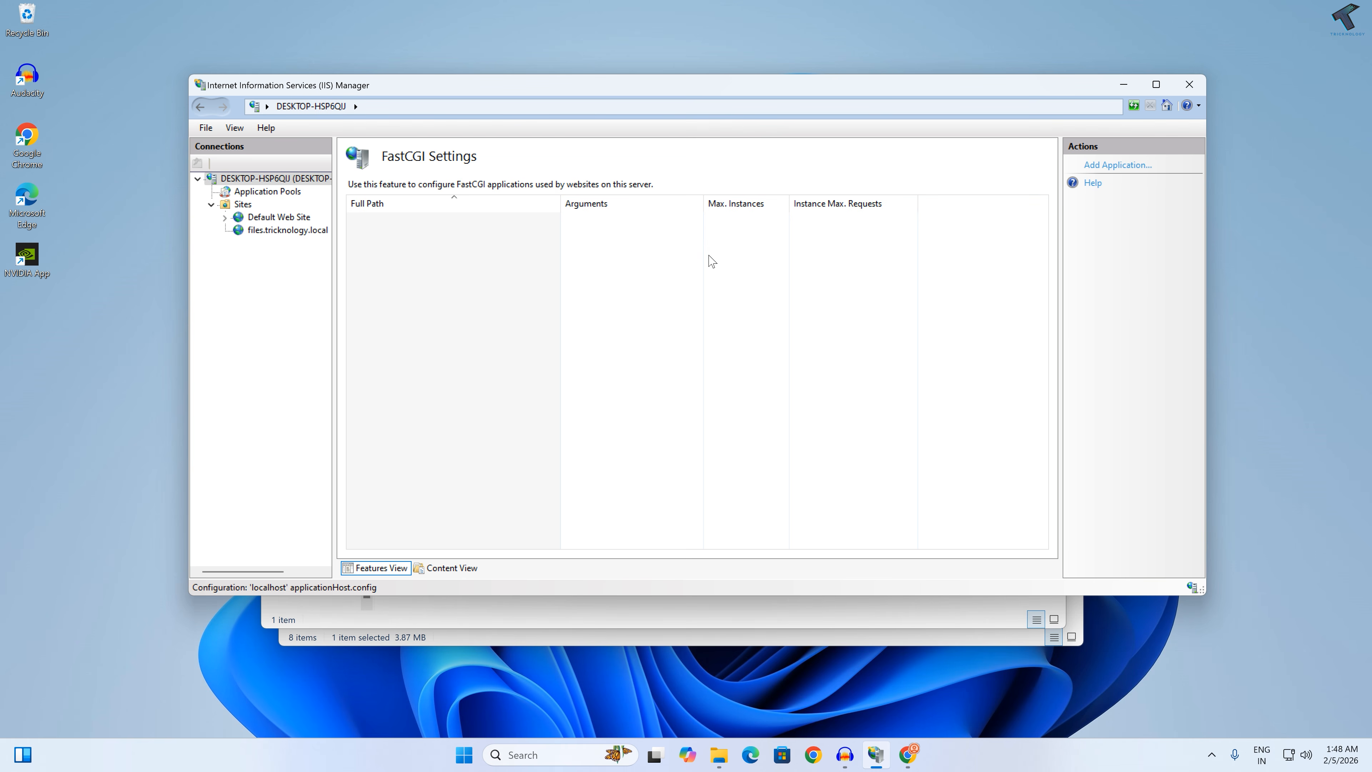
click(1100, 168)
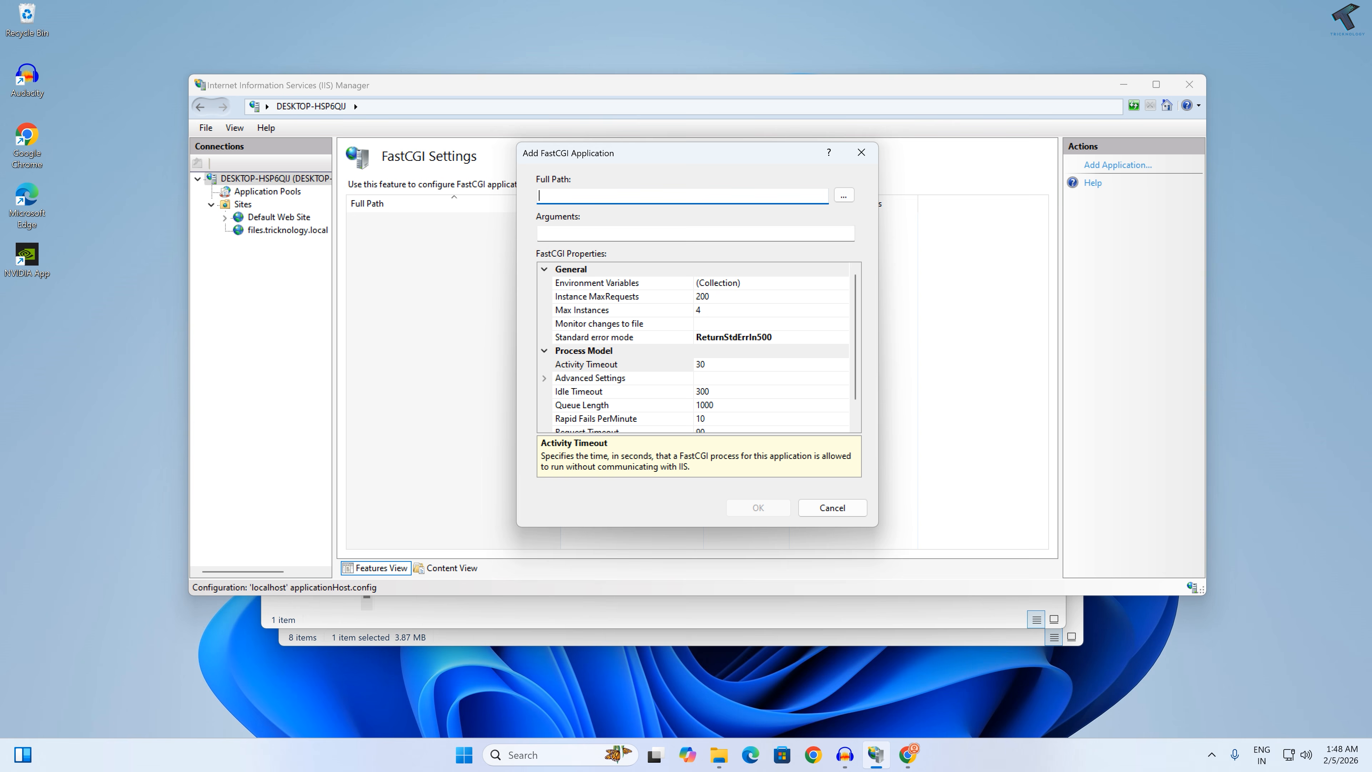
click(849, 201)
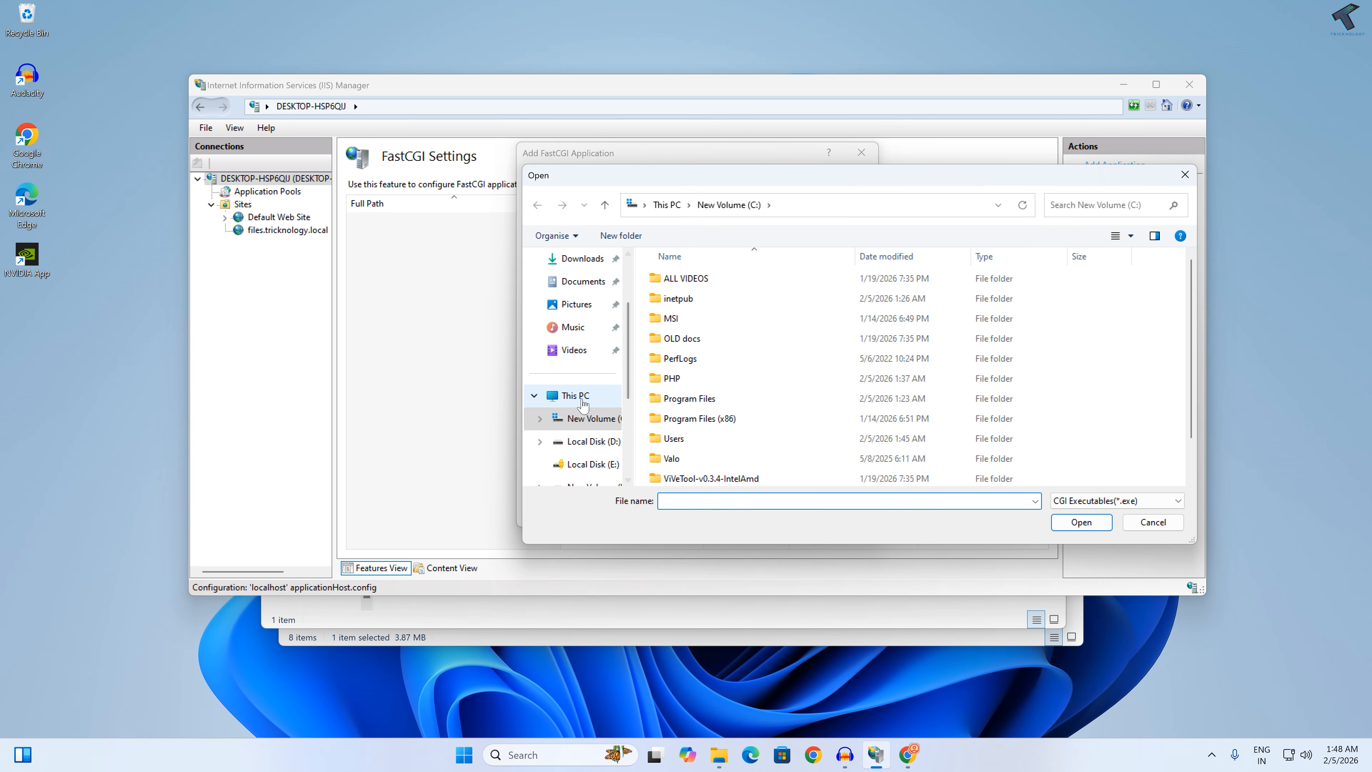
double_click(694, 379)
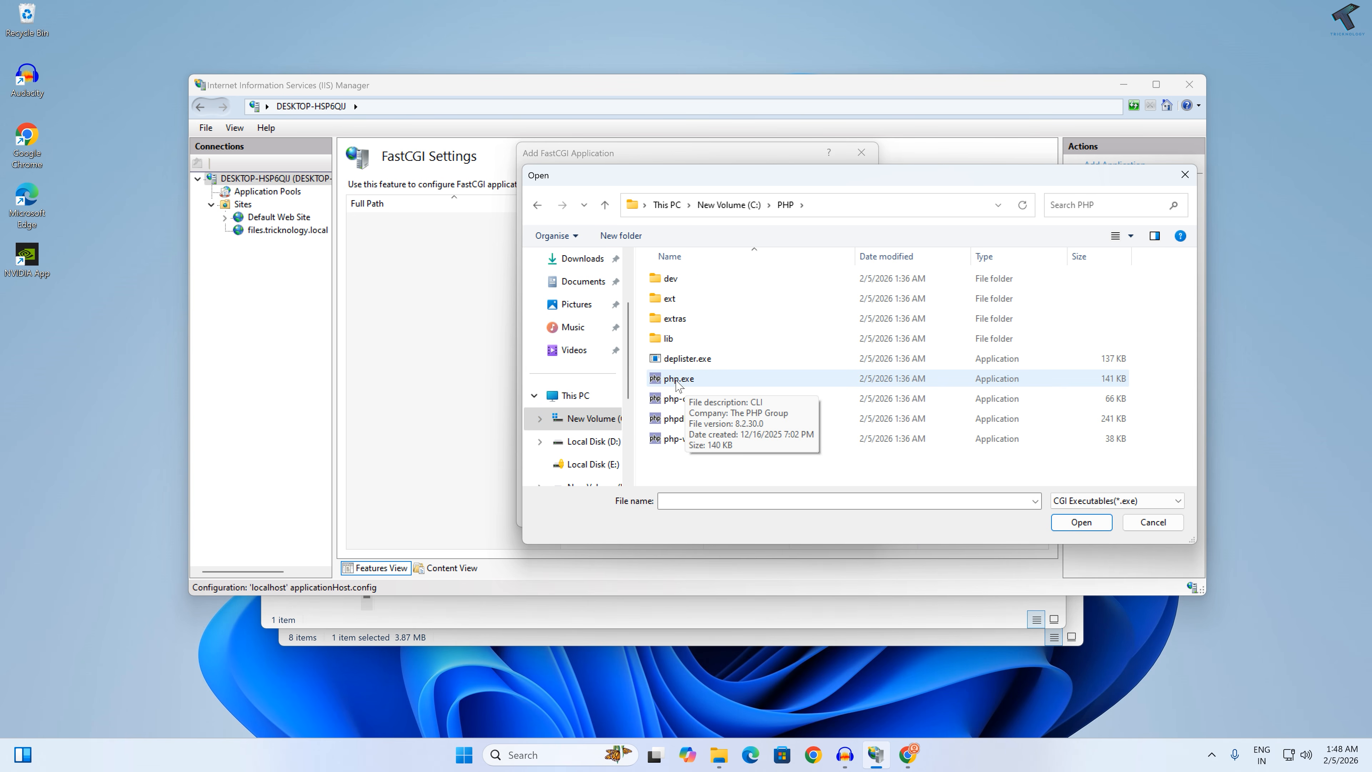
click(679, 381)
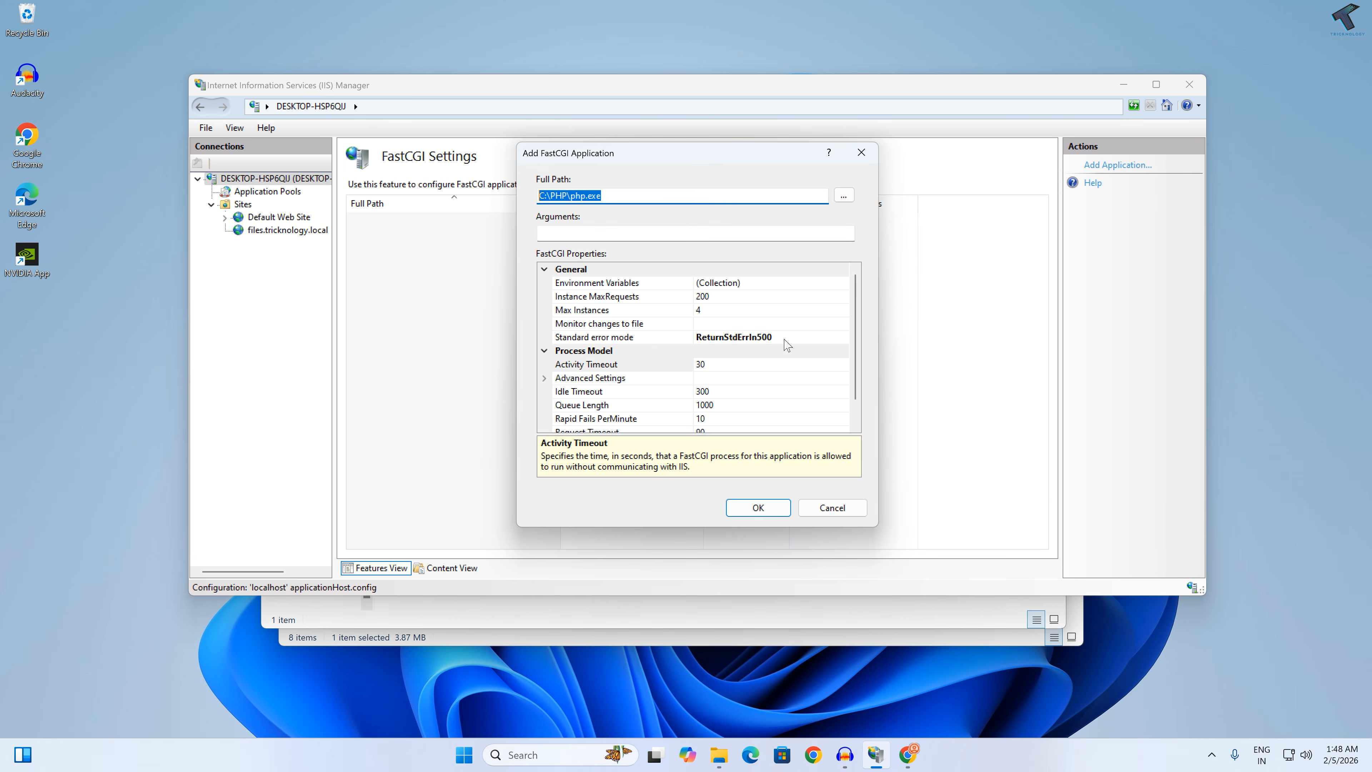
click(773, 508)
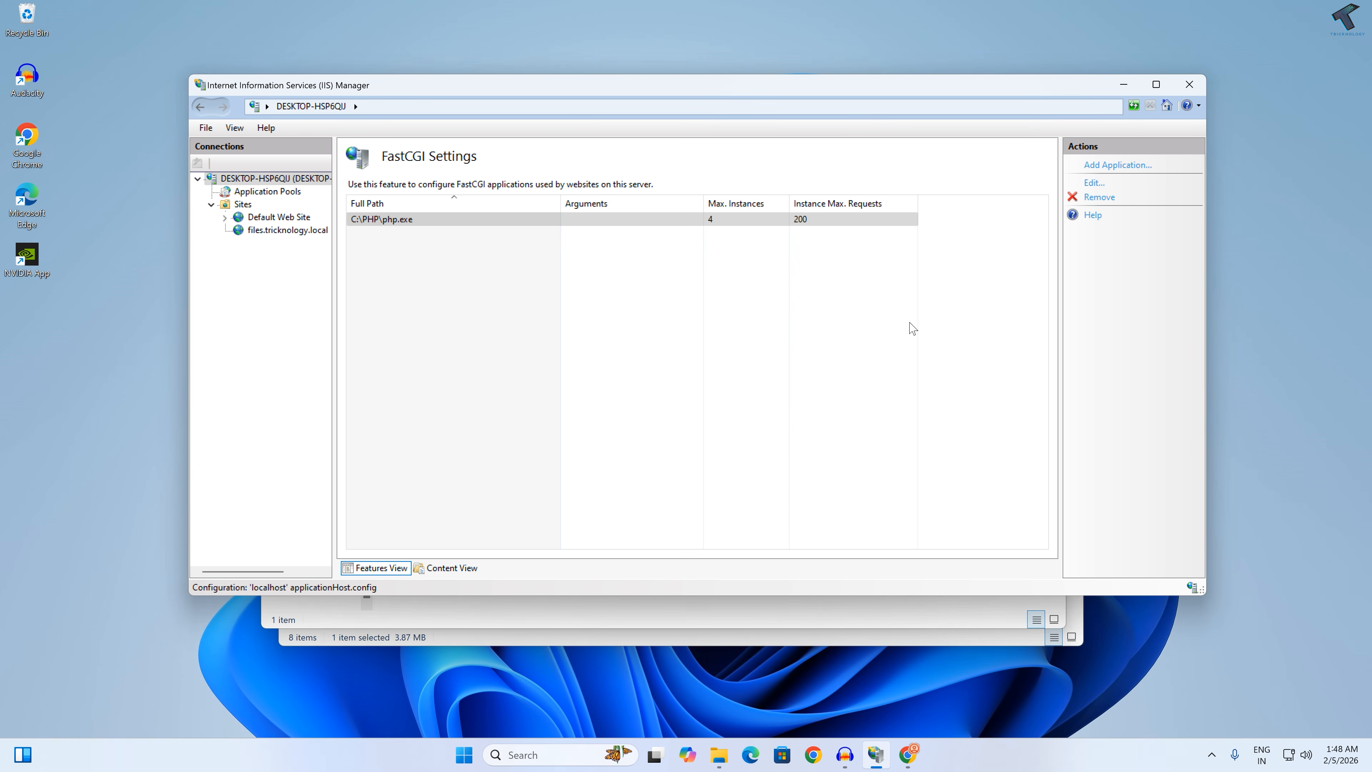
Step: Start a server-level module mapping in Handler Mappings with request path *.php and module FastCgiModule
click(256, 180)
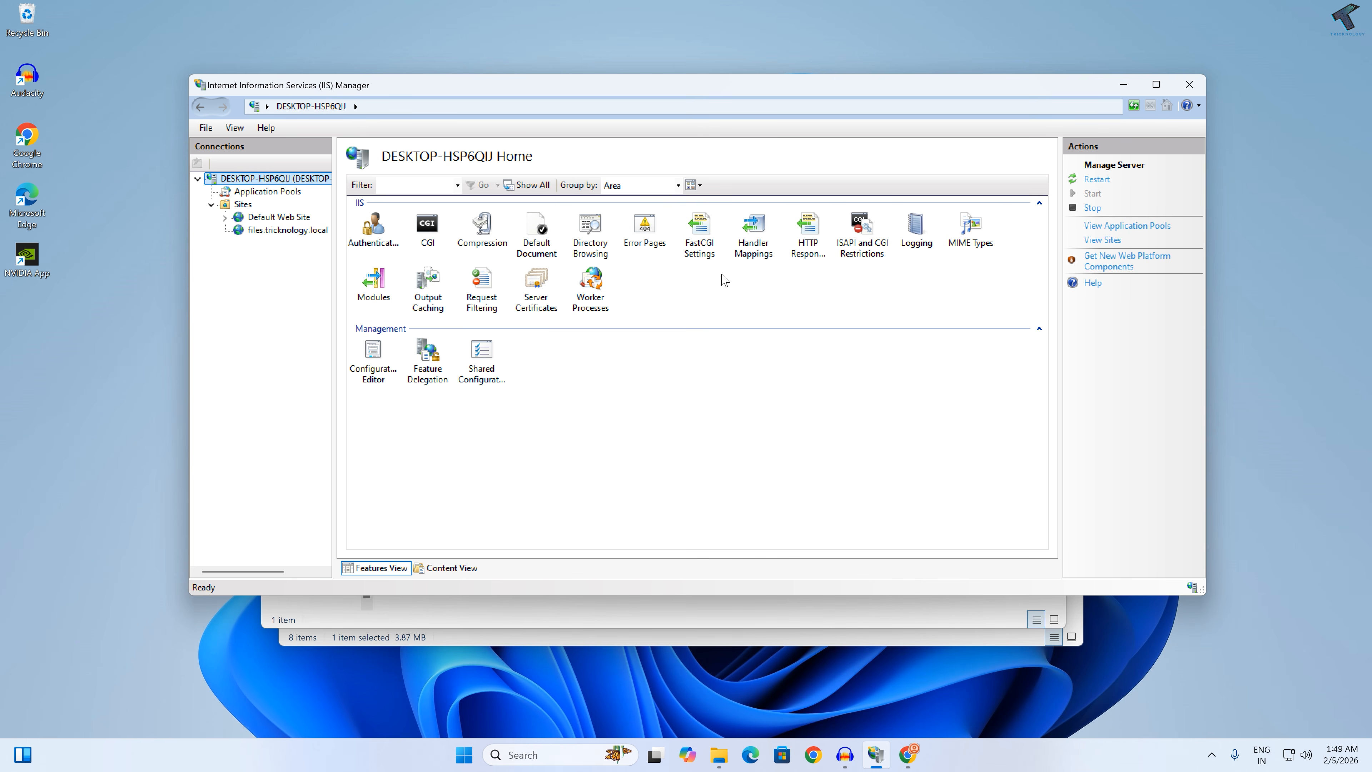
double_click(756, 264)
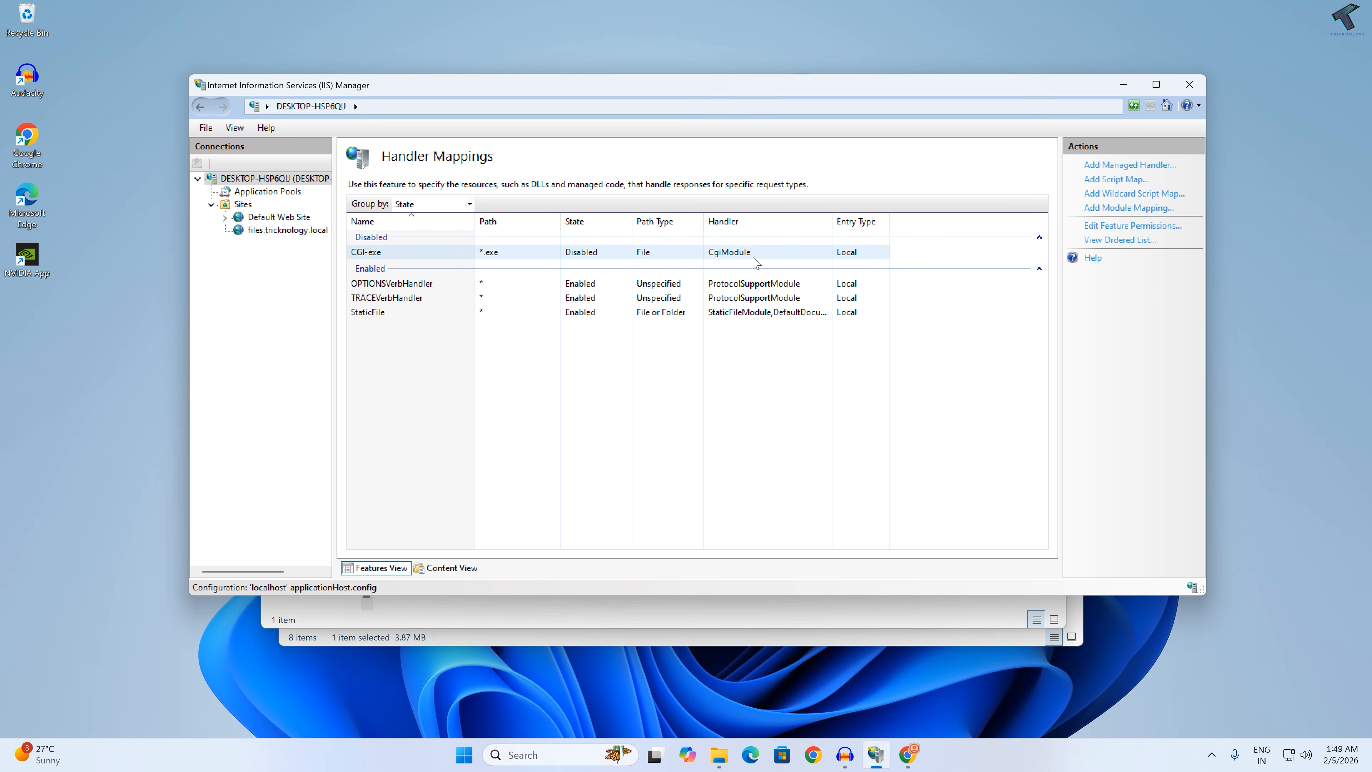
click(1122, 209)
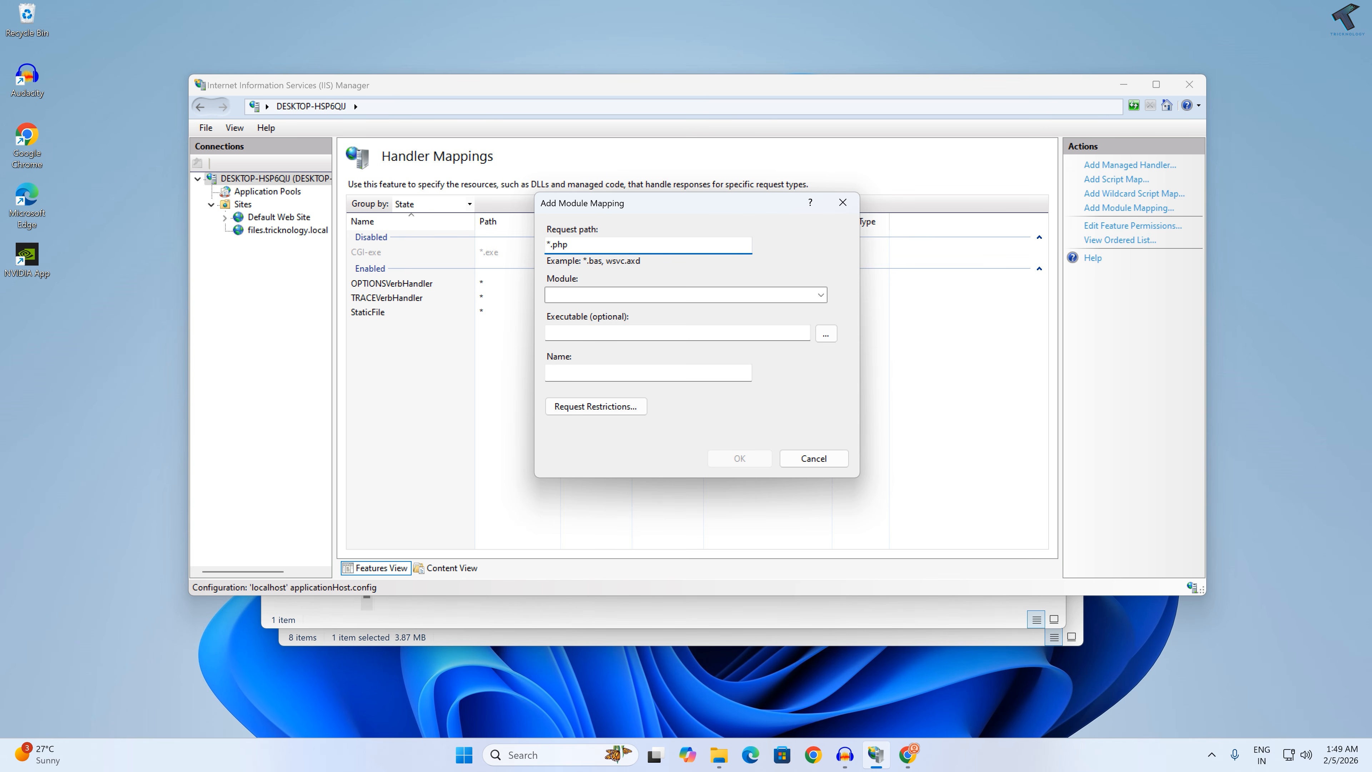
text(*.php)
key(Tab)
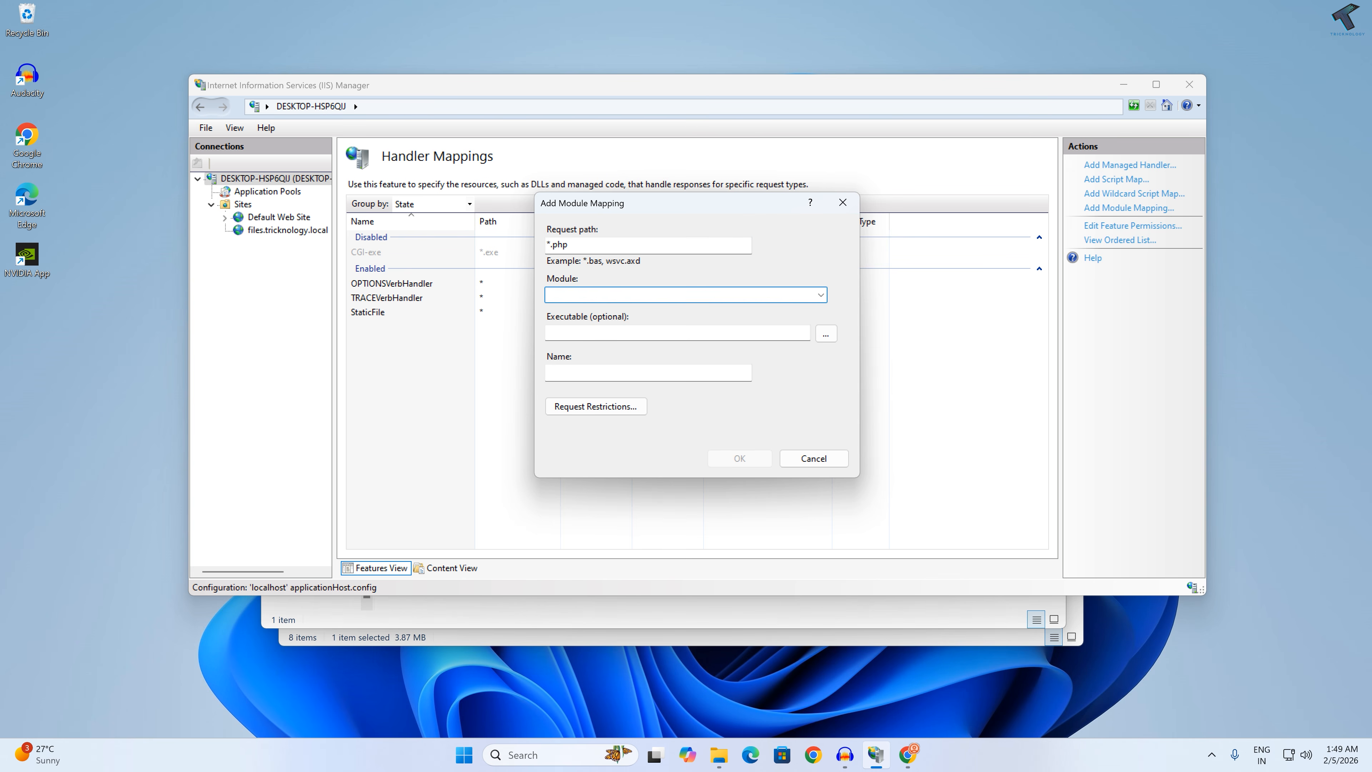
click(821, 295)
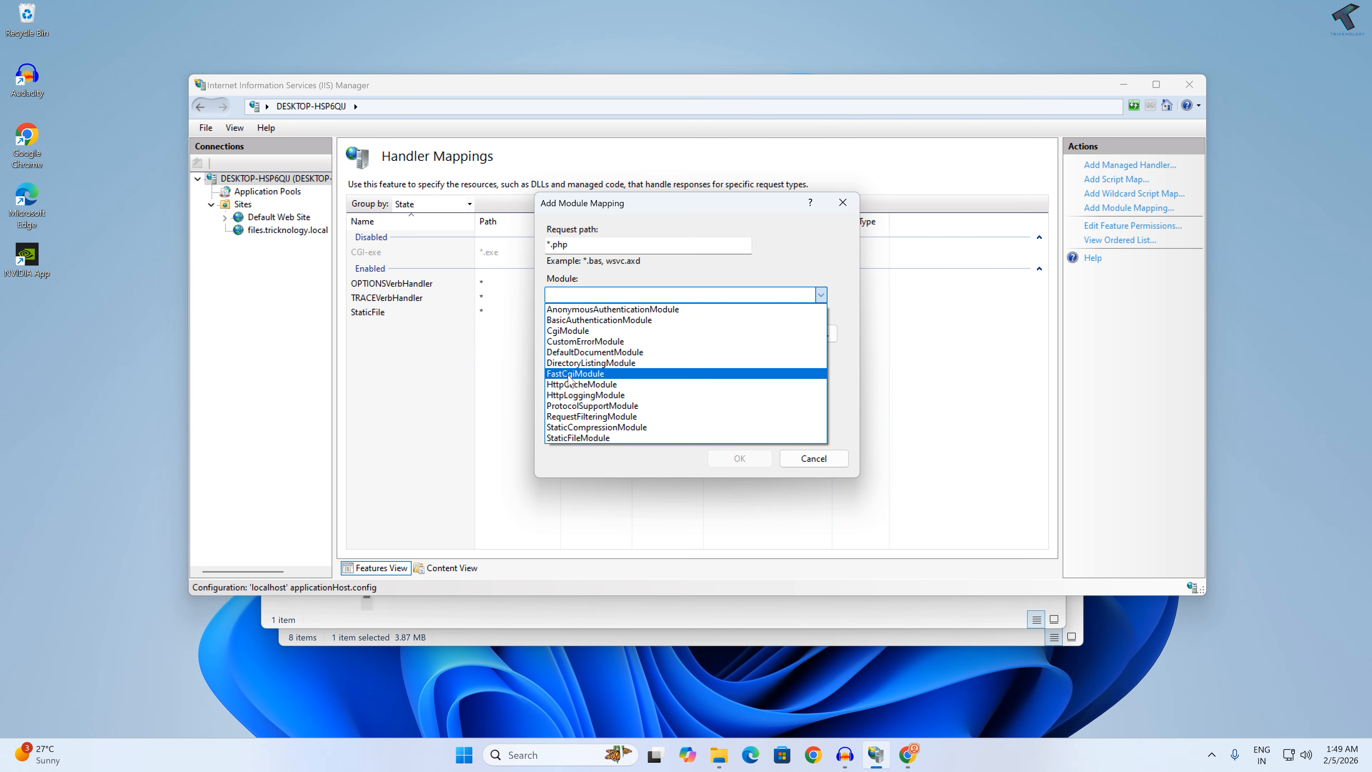
click(598, 375)
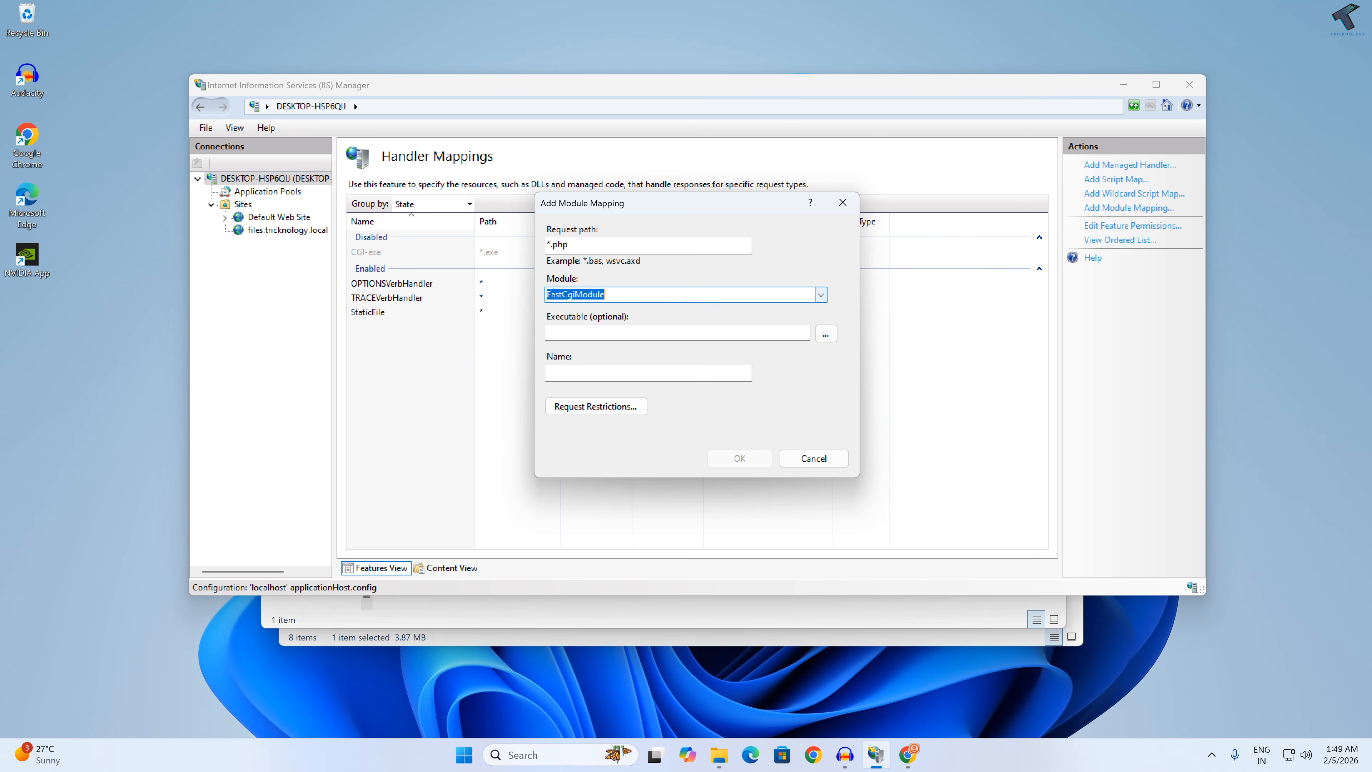
key(Tab)
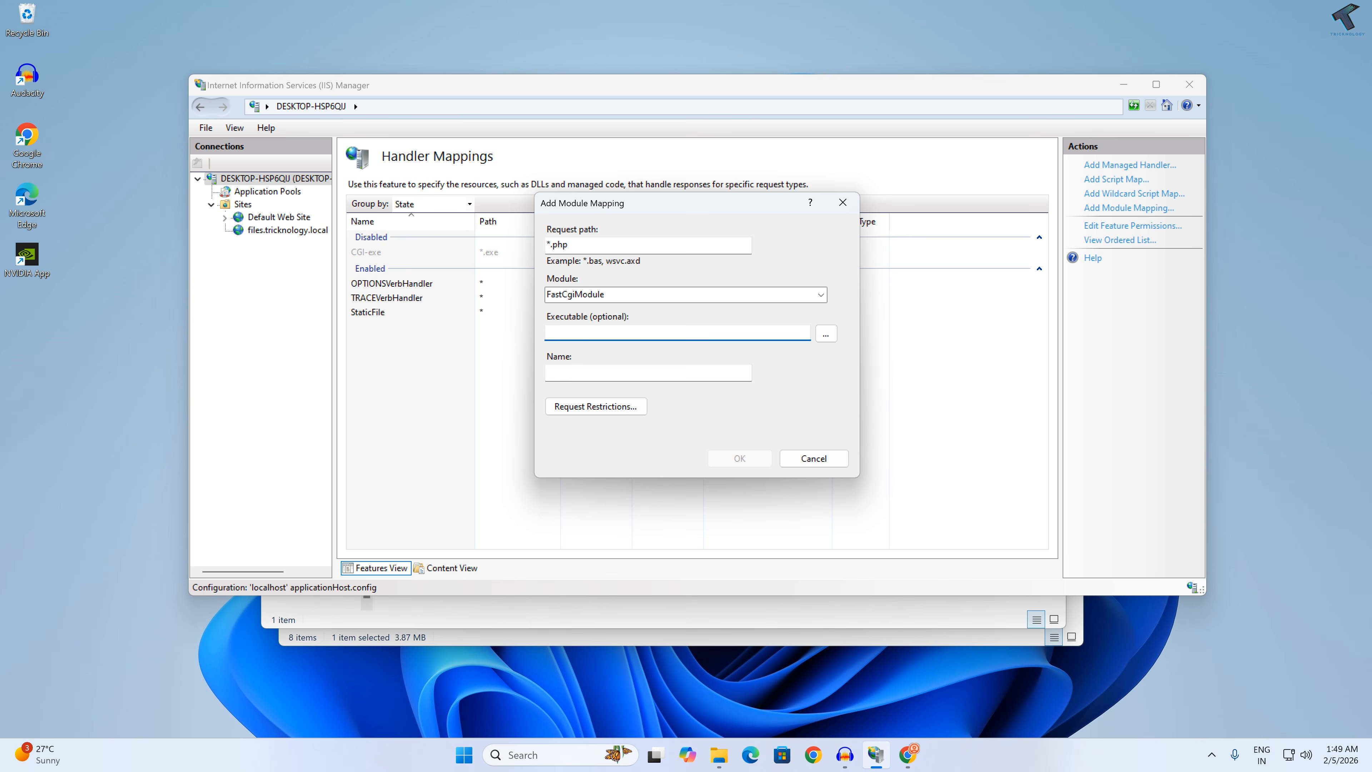
click(825, 334)
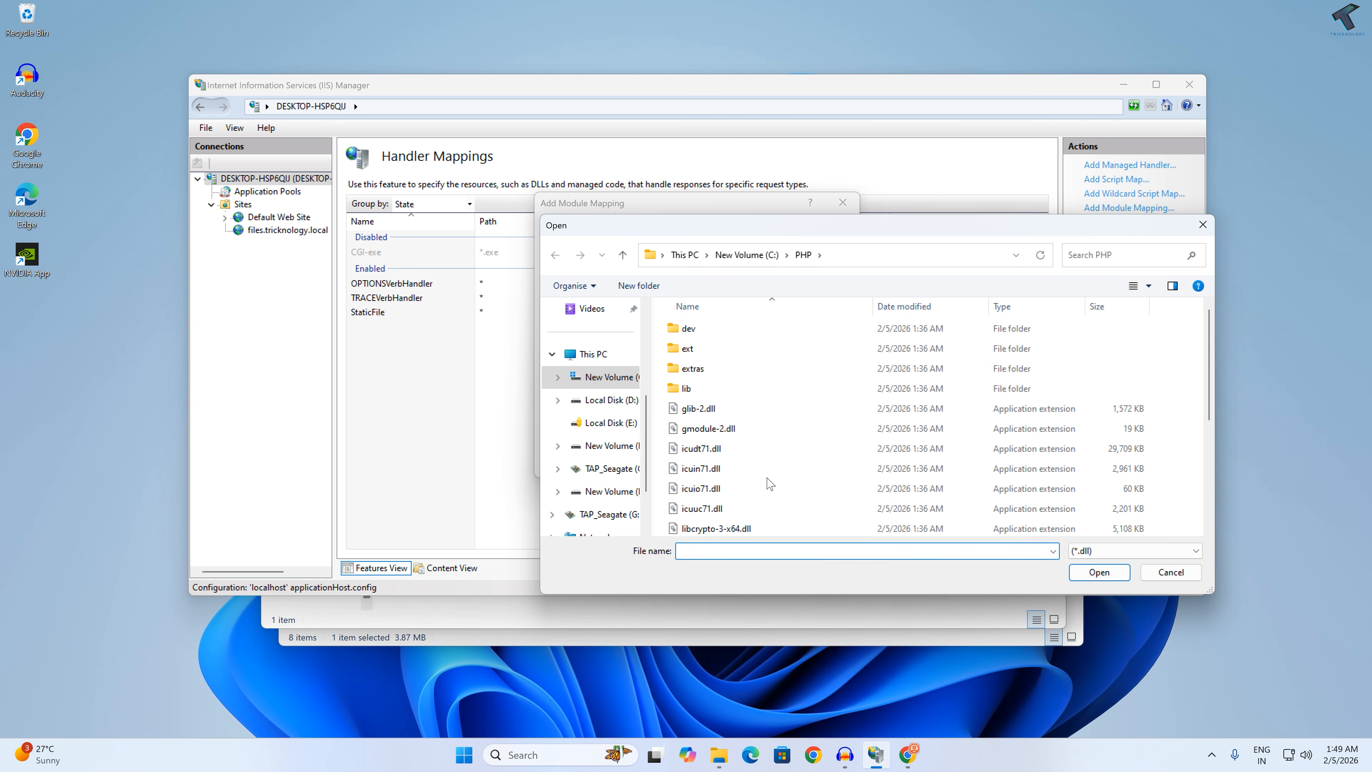
scroll(770, 483, down, 5)
scroll(770, 484, up, 5)
click(1202, 224)
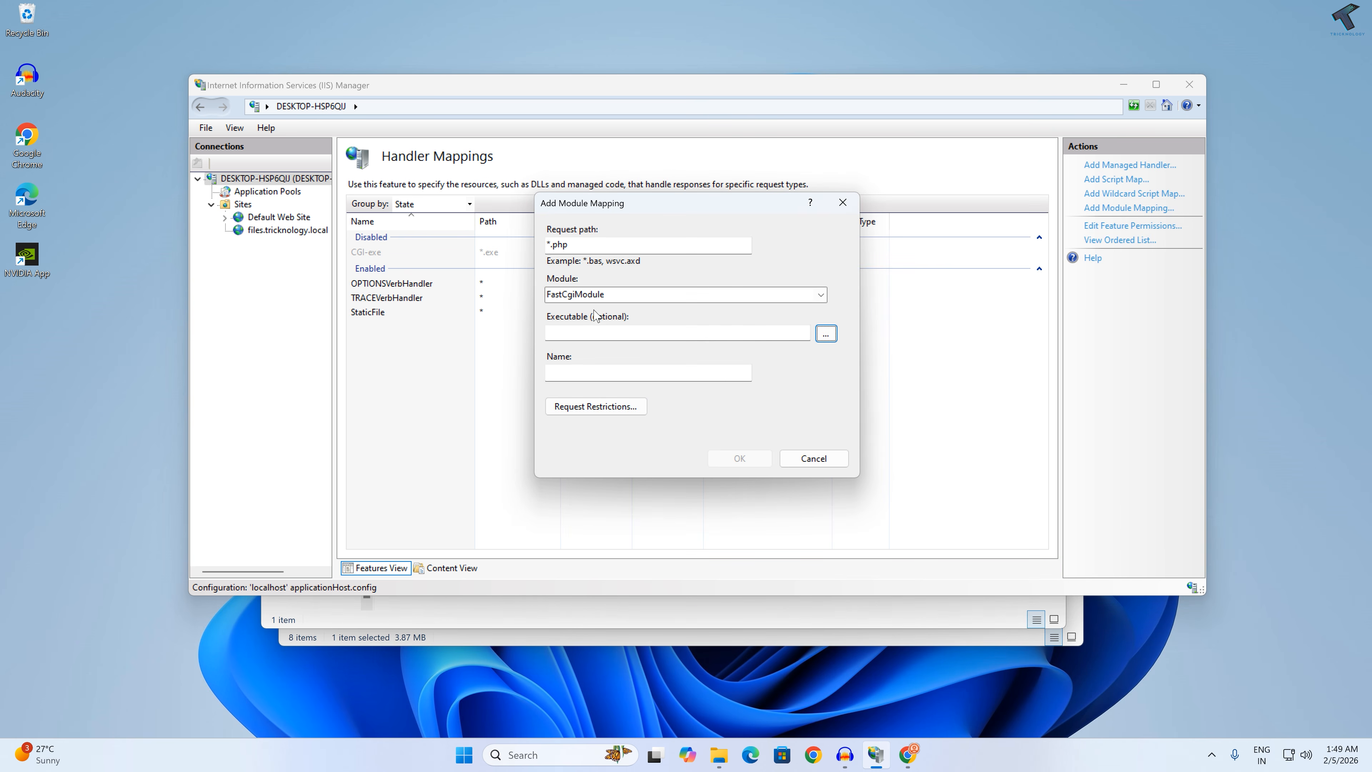
Step: Switch to File Explorer, copy the full path of php-cgi.exe in C:\PHP, and return to the module mapping
click(594, 332)
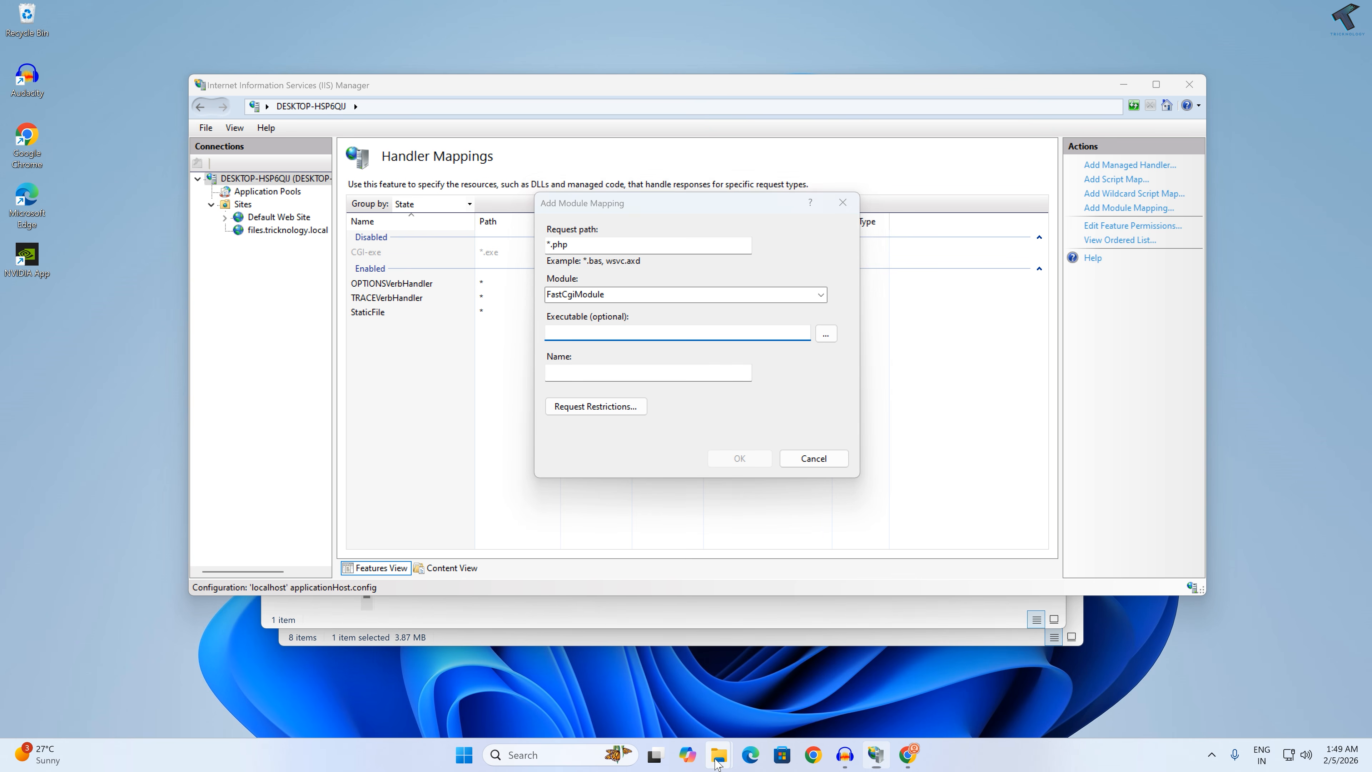
mouse_move(719, 754)
click(669, 678)
click(324, 375)
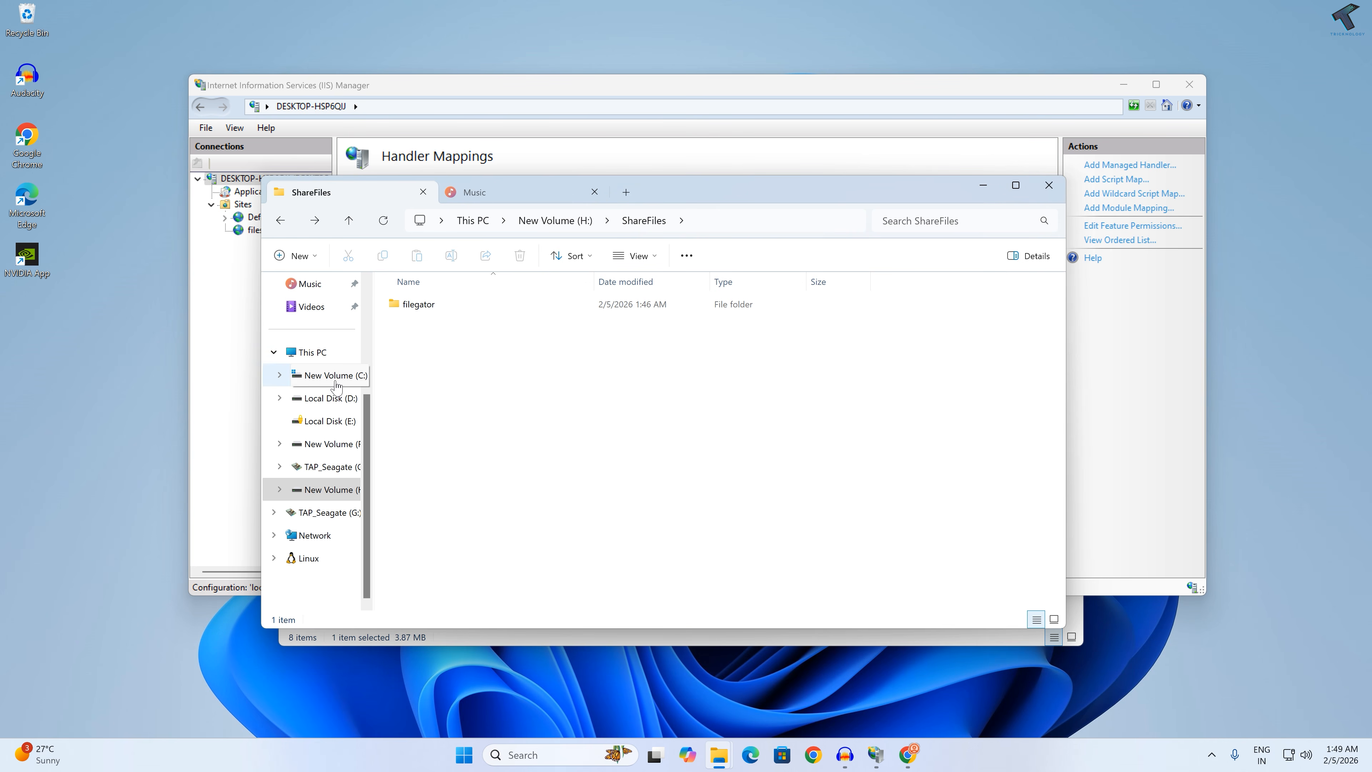
double_click(427, 404)
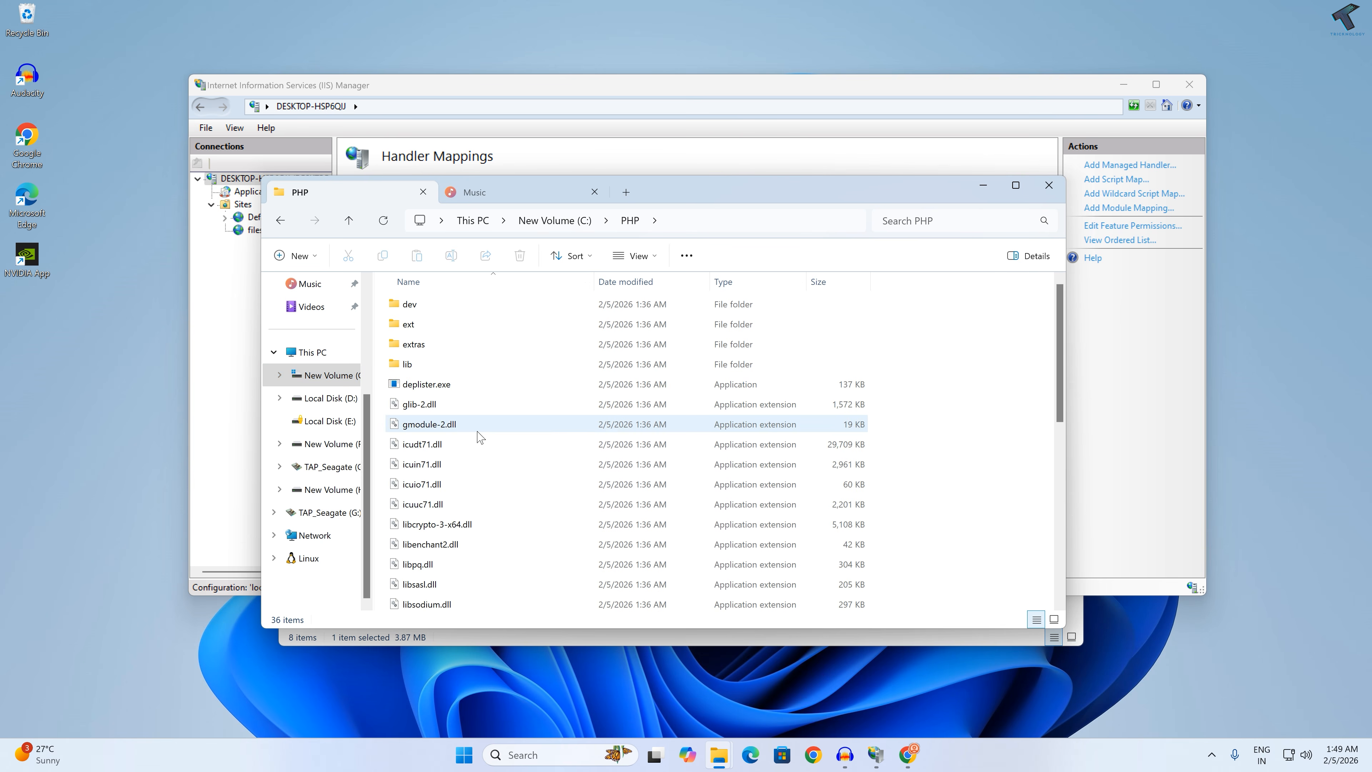
scroll(561, 438, down, 5)
click(412, 505)
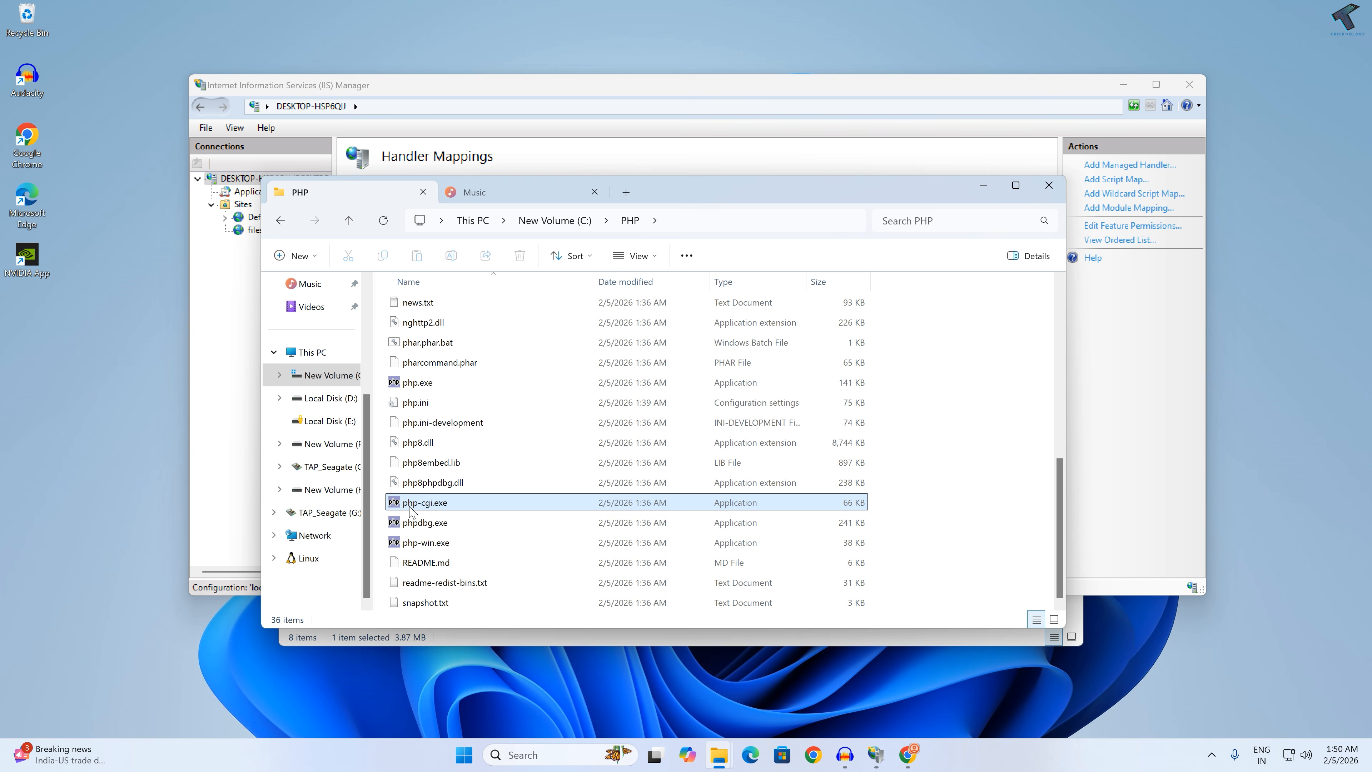
right_click(444, 510)
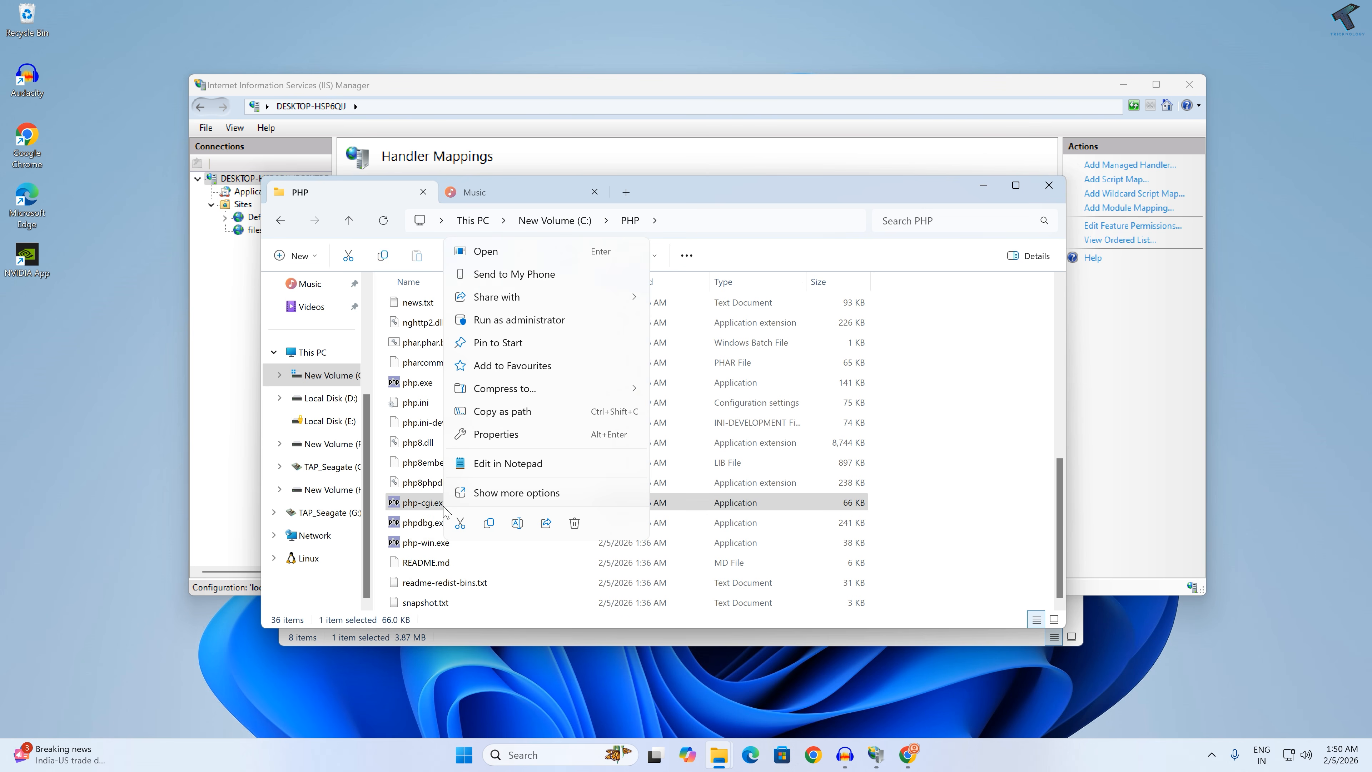
click(511, 417)
click(988, 189)
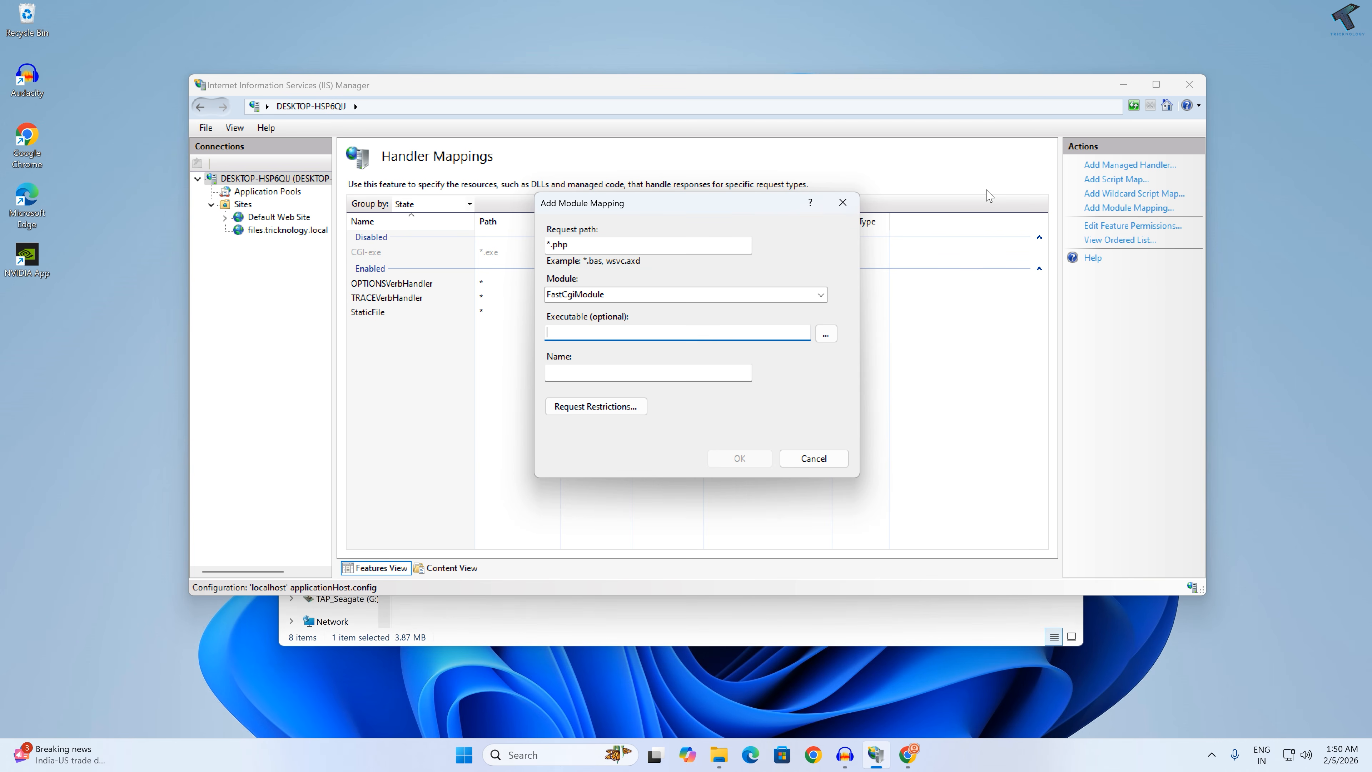
Step: Set the mapping's executable to C:\PHP\php-cgi.exe, using the copied path without its quotation marks
right_click(595, 335)
click(630, 396)
key(Home)
key(Delete)
key(Tab)
key(Tab)
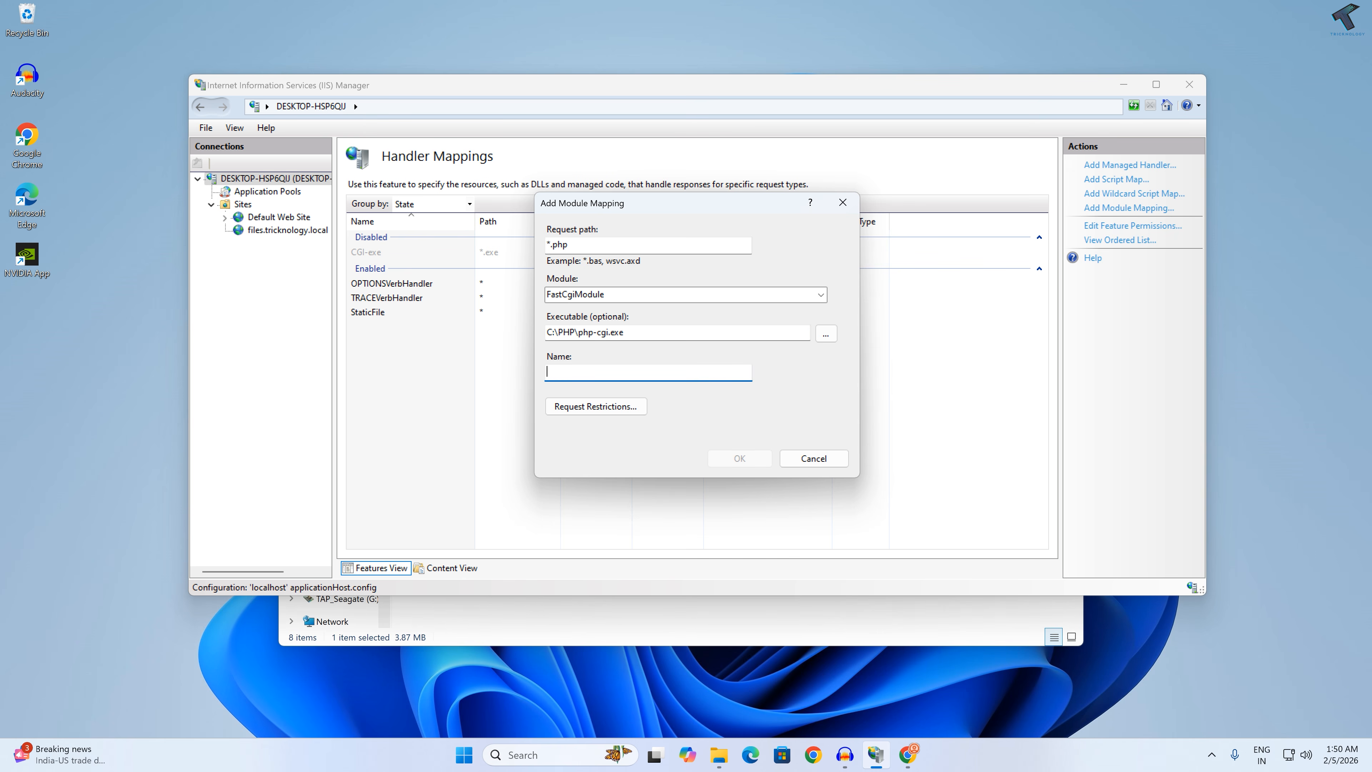
Step: Name the module mapping PHP_via_FastCGI, save it, and agree to create a FastCGI application for the executable
text(PHP_via_FastCGI)
click(732, 460)
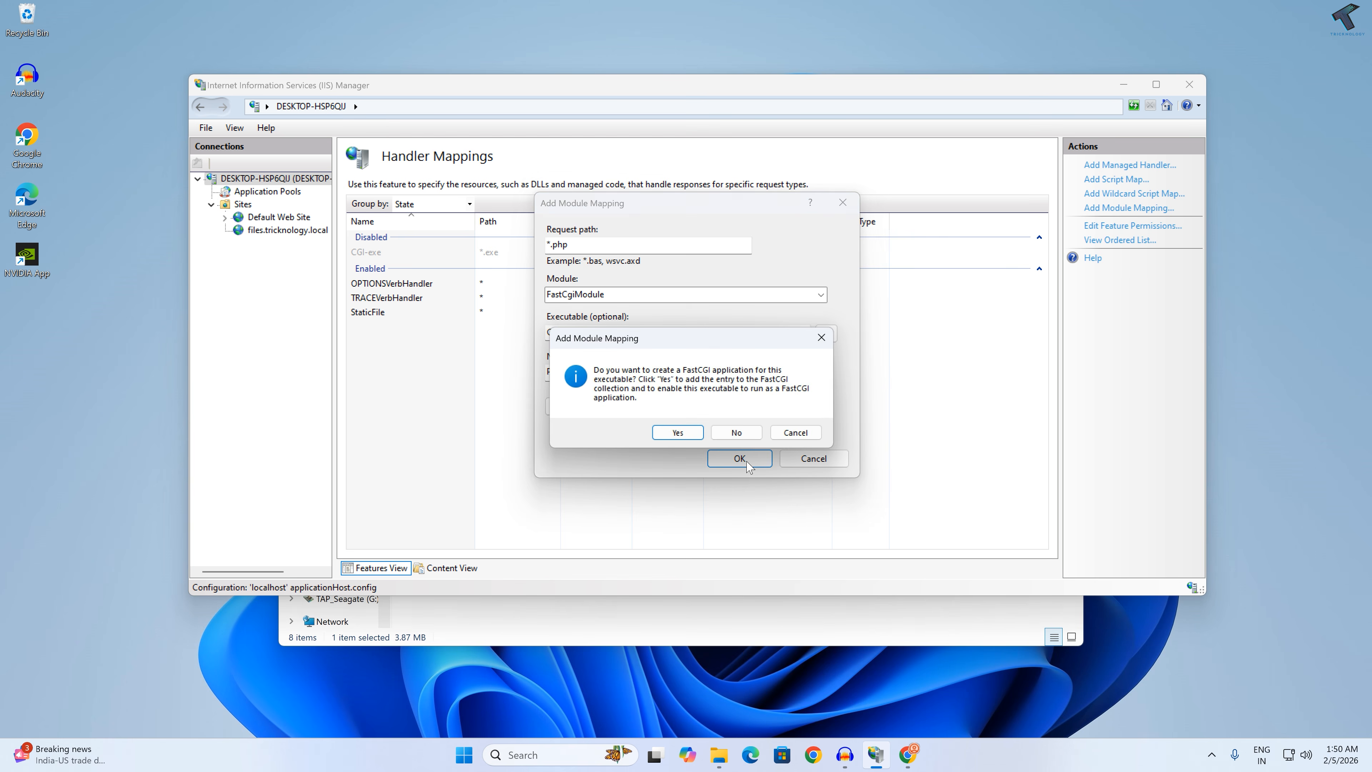
click(678, 433)
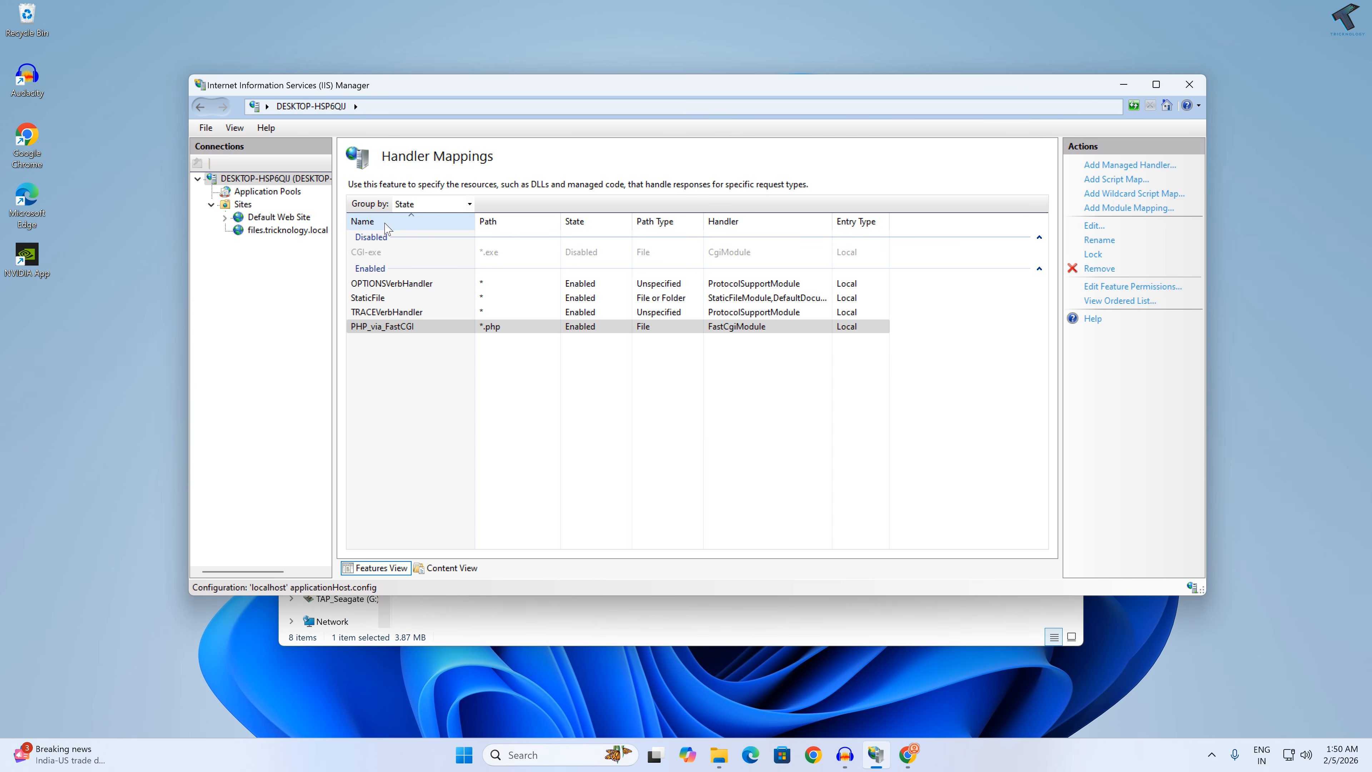
Step: Open Command Prompt as administrator and restart the IIS services with iisreset
click(472, 752)
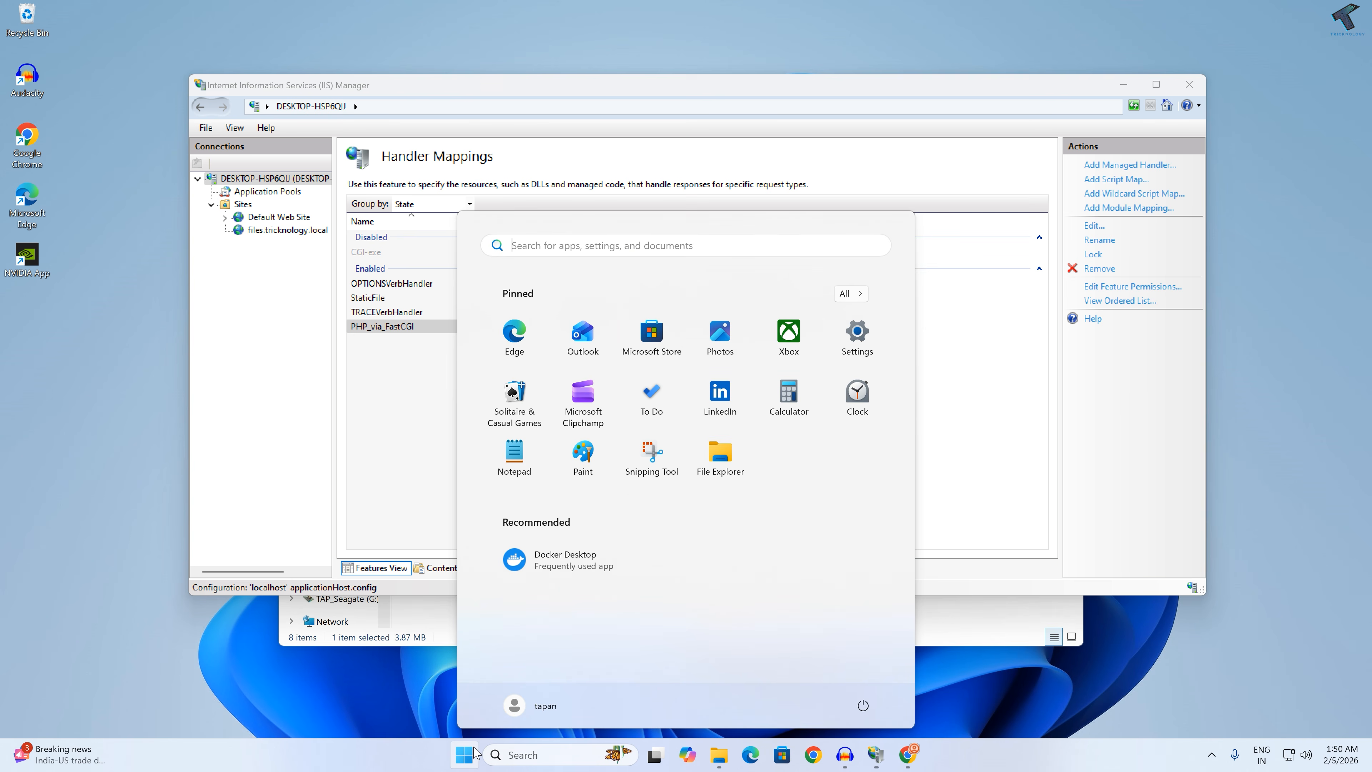
text(cmd)
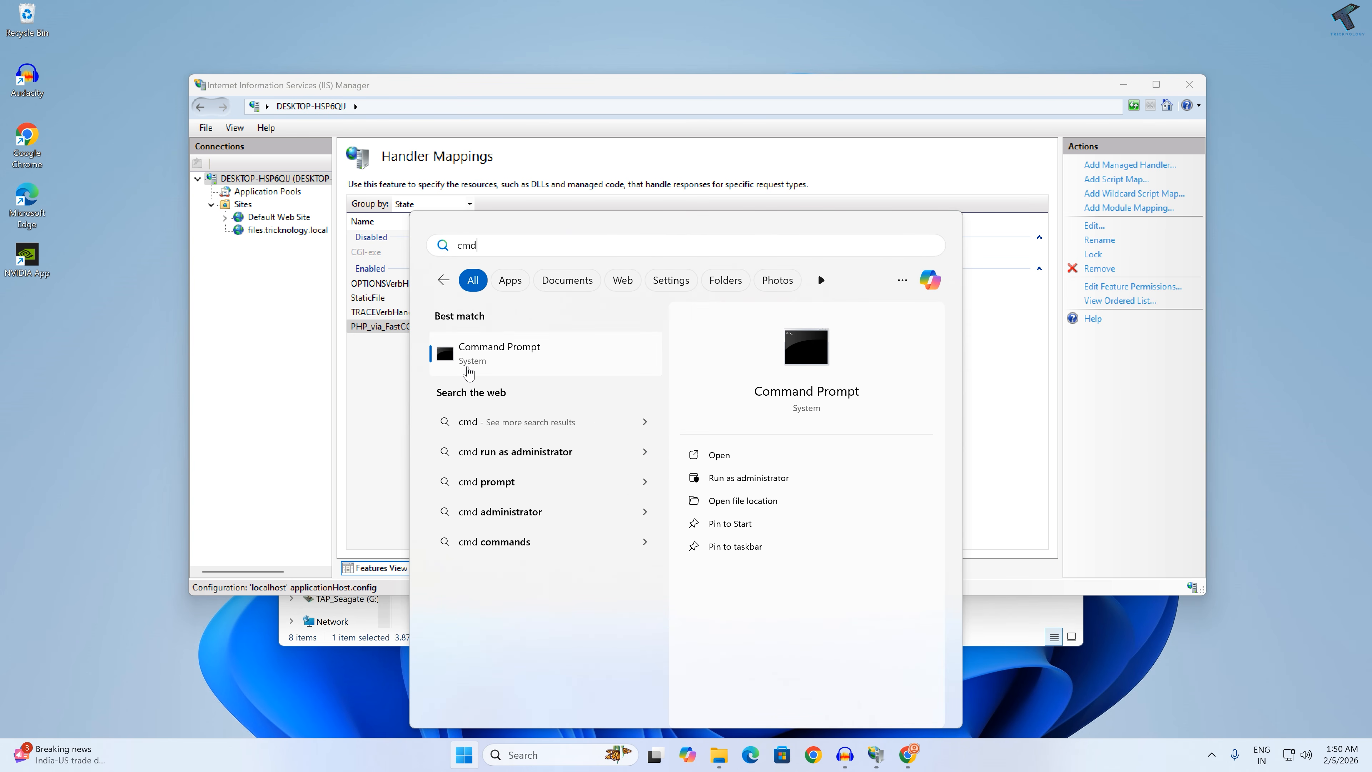
right_click(466, 367)
click(543, 384)
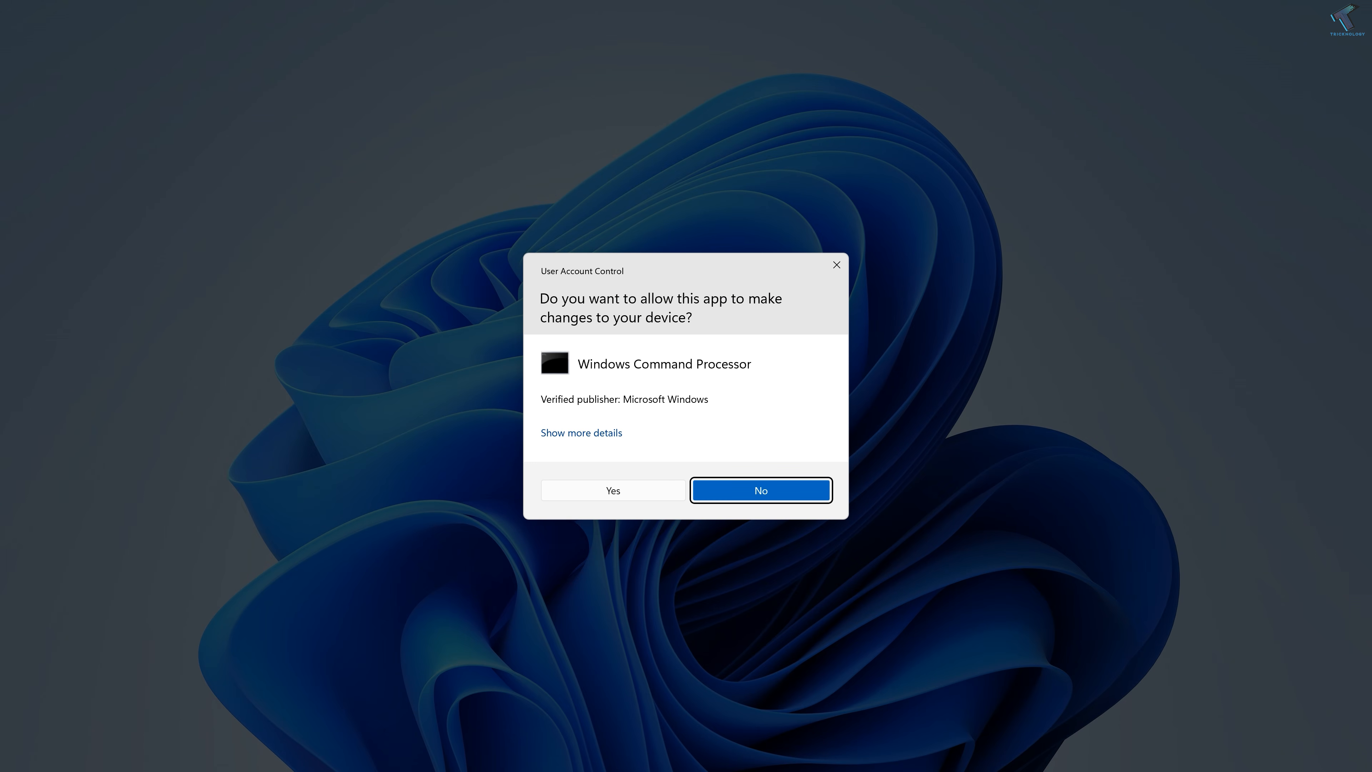
click(761, 489)
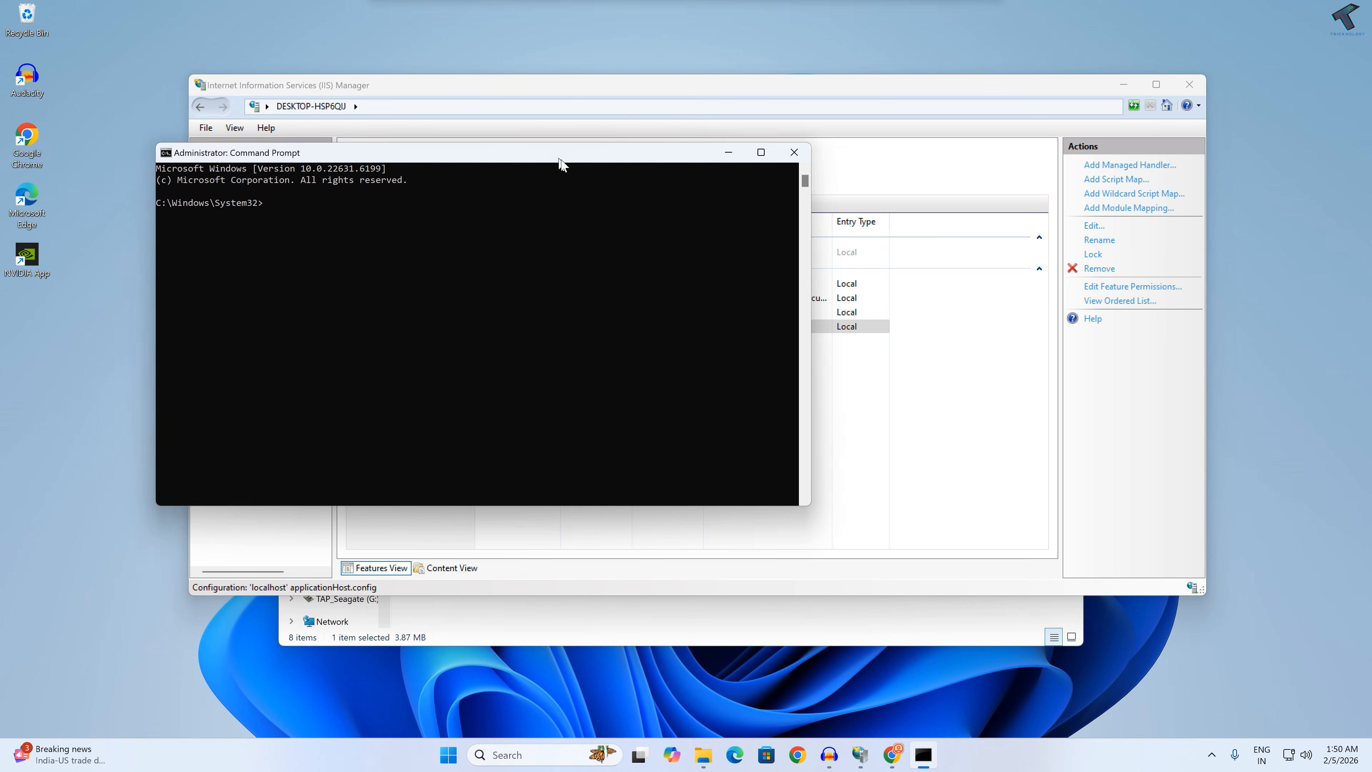
drag(544, 133, 899, 365)
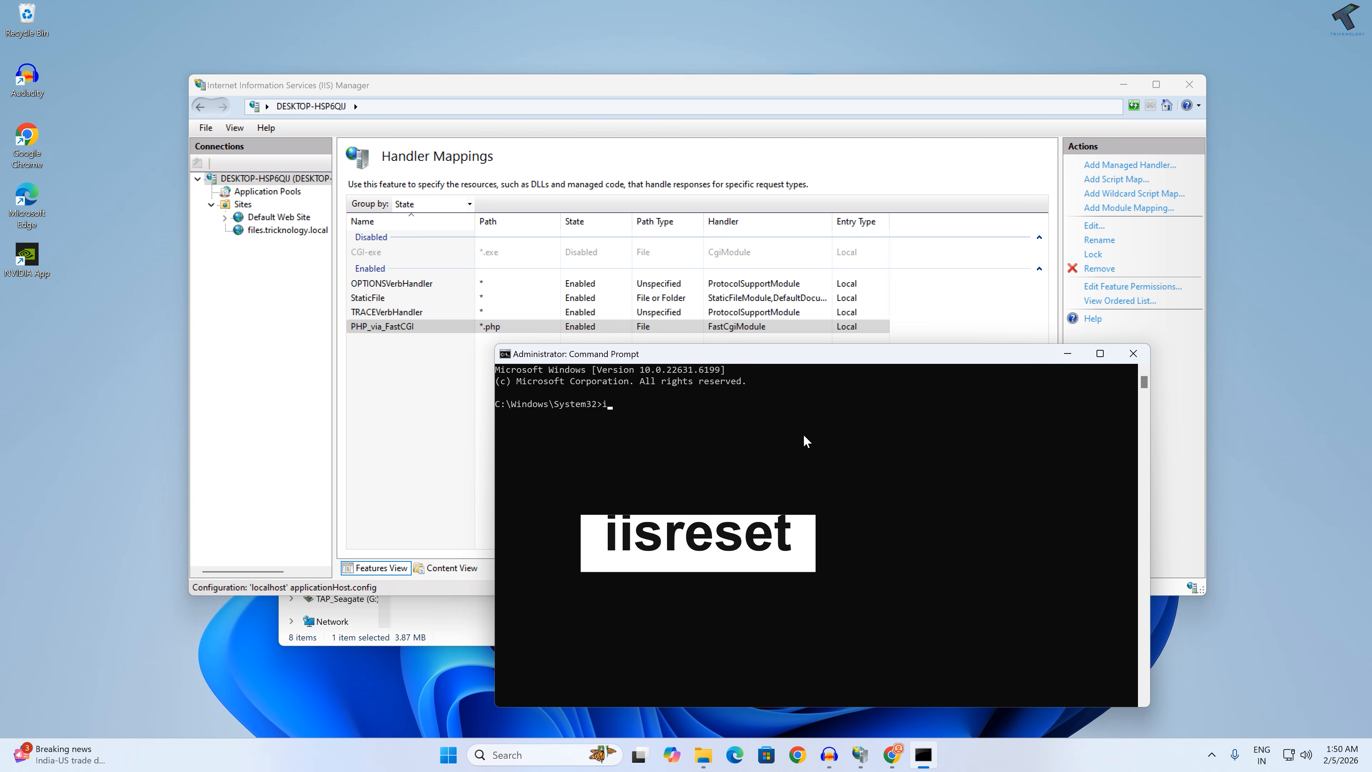
text(iisreset)
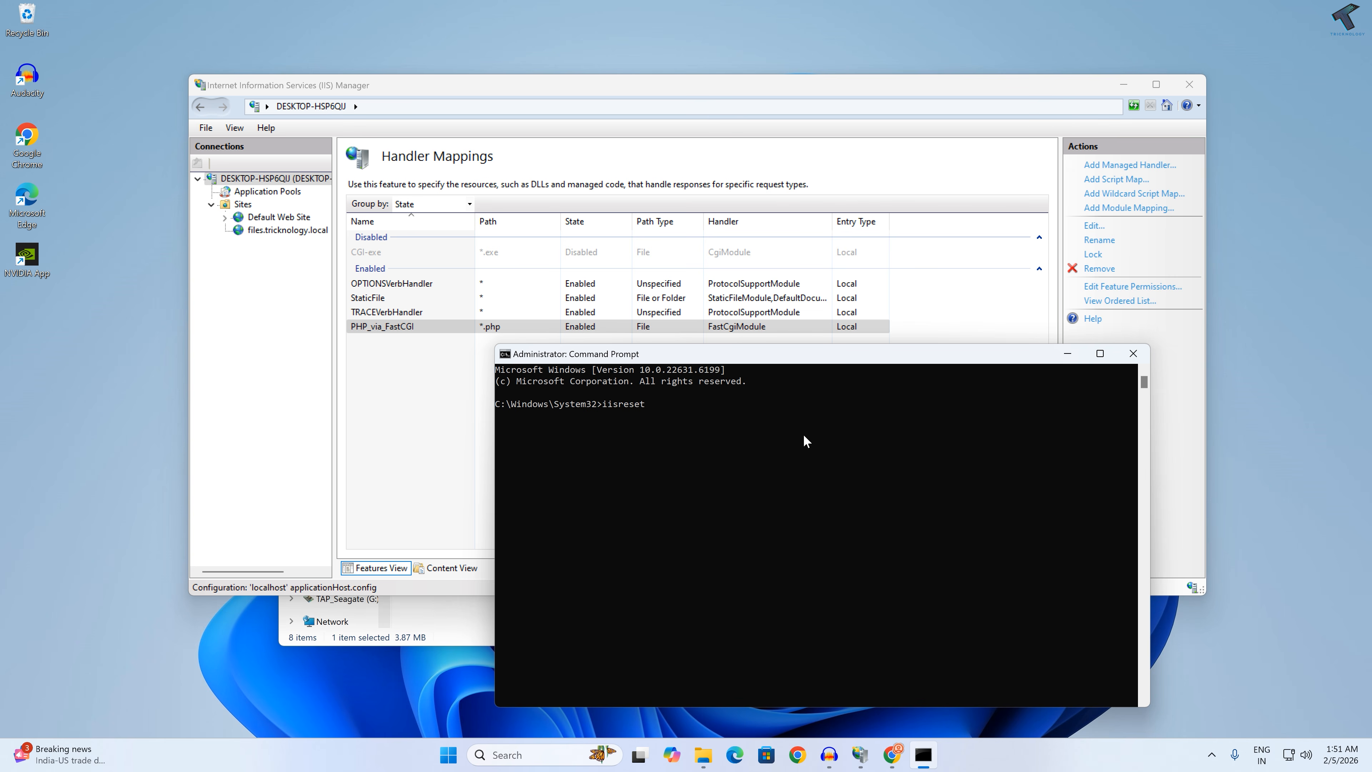
key(Return)
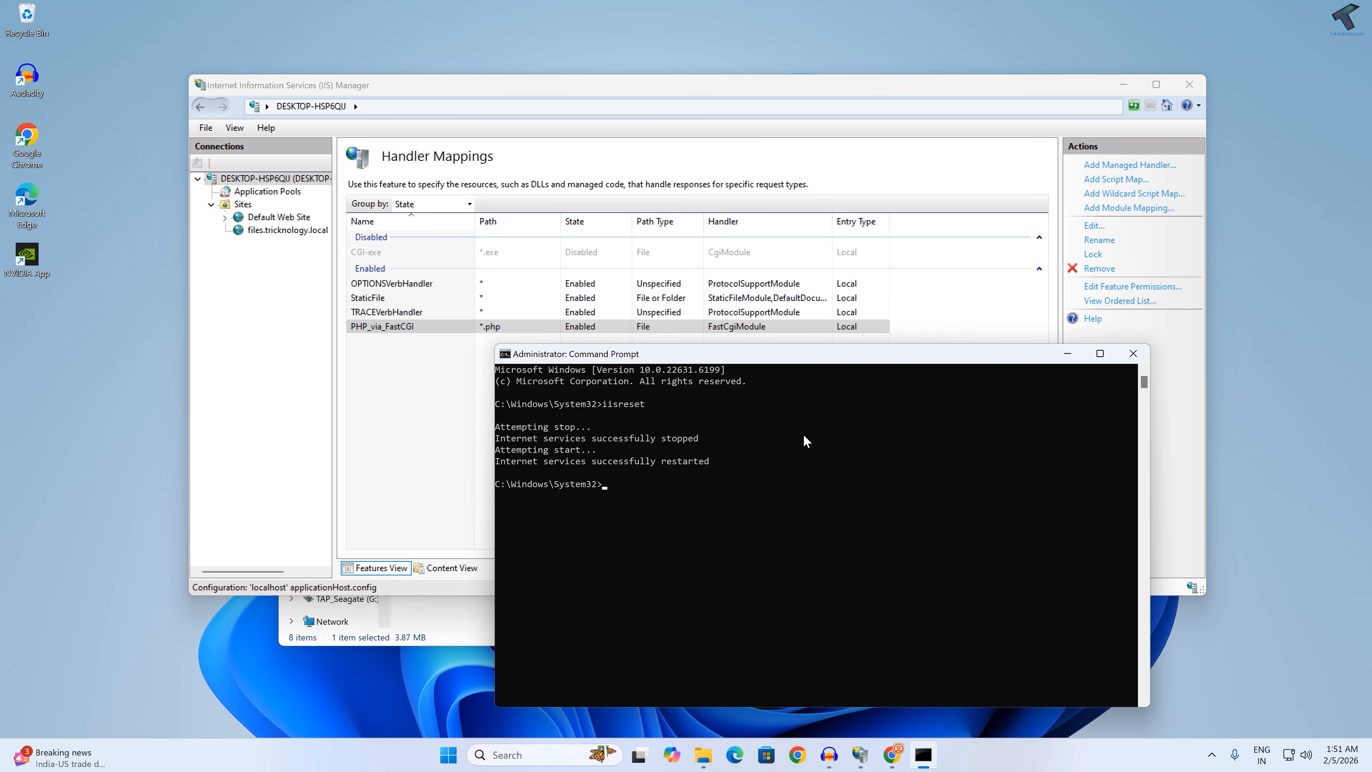
Step: Minimize Command Prompt, switch to Chrome, and reload files.tricknology.local/filegator/index.php
click(1067, 353)
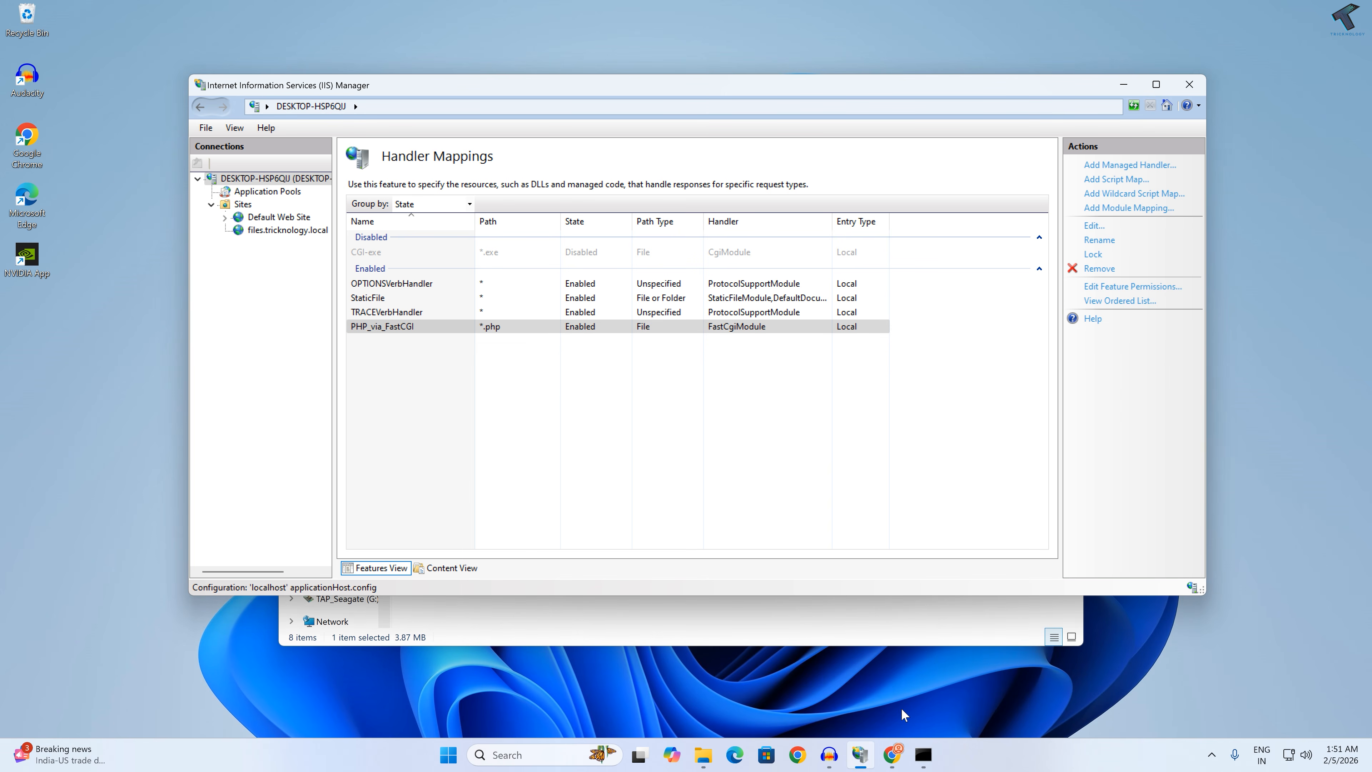
click(891, 754)
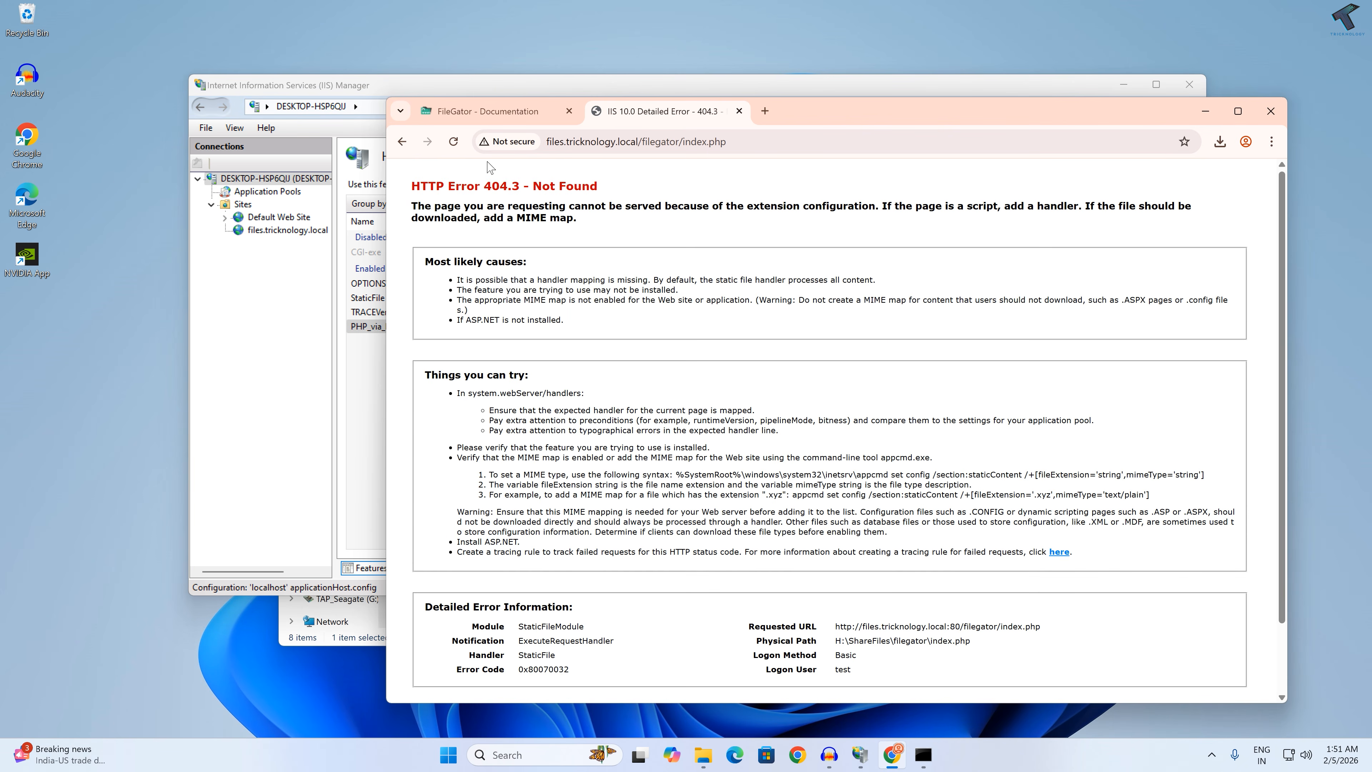
click(453, 141)
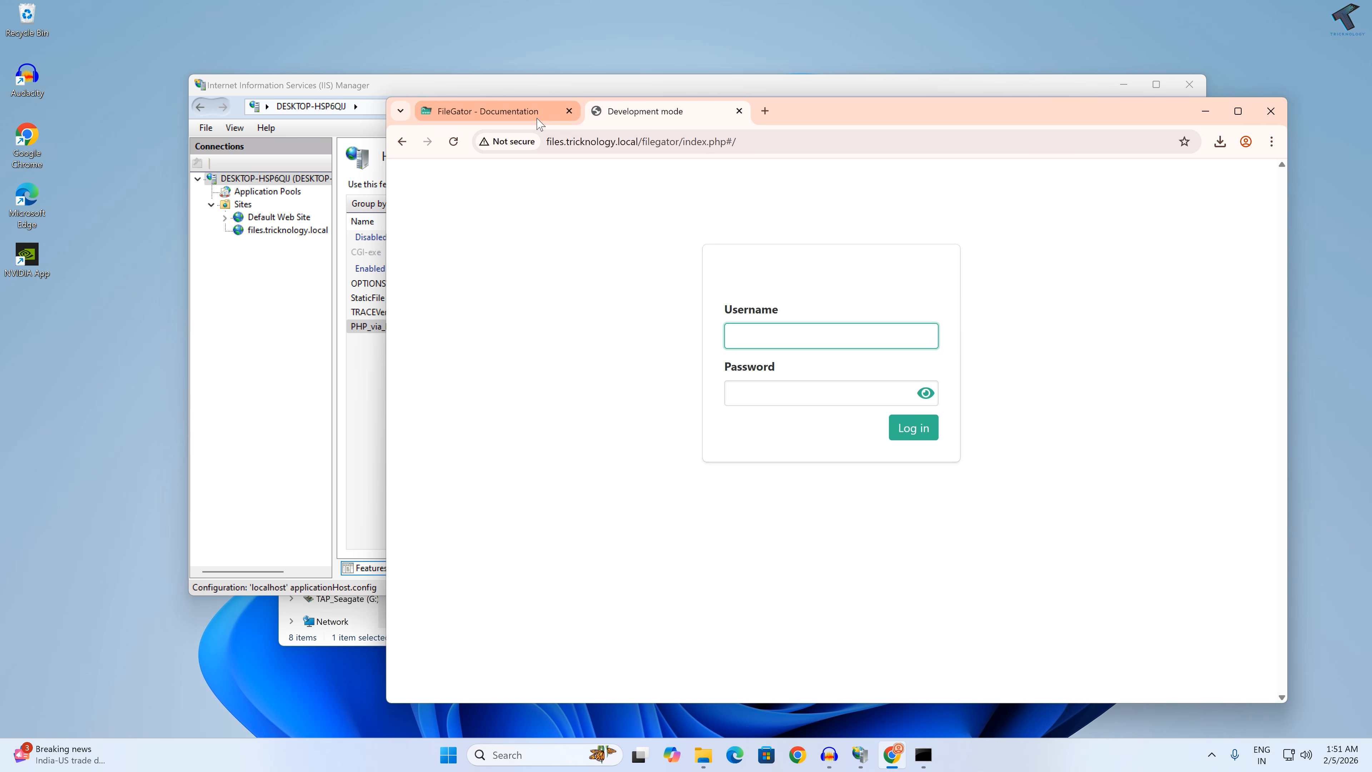
Step: Close the FileGator documentation tab and log in to FileGator as admin with the account password, without saving it in the browser
click(569, 110)
drag(754, 110, 841, 105)
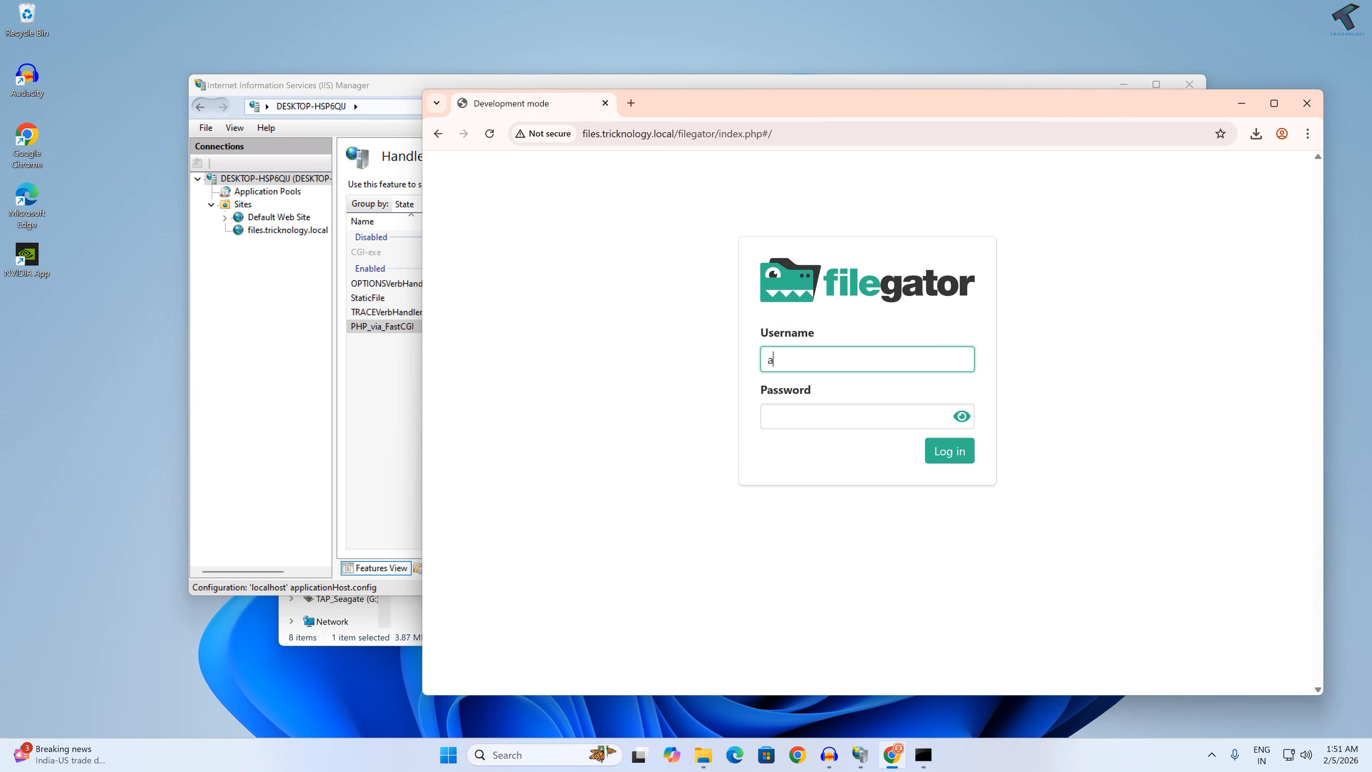
key(Tab)
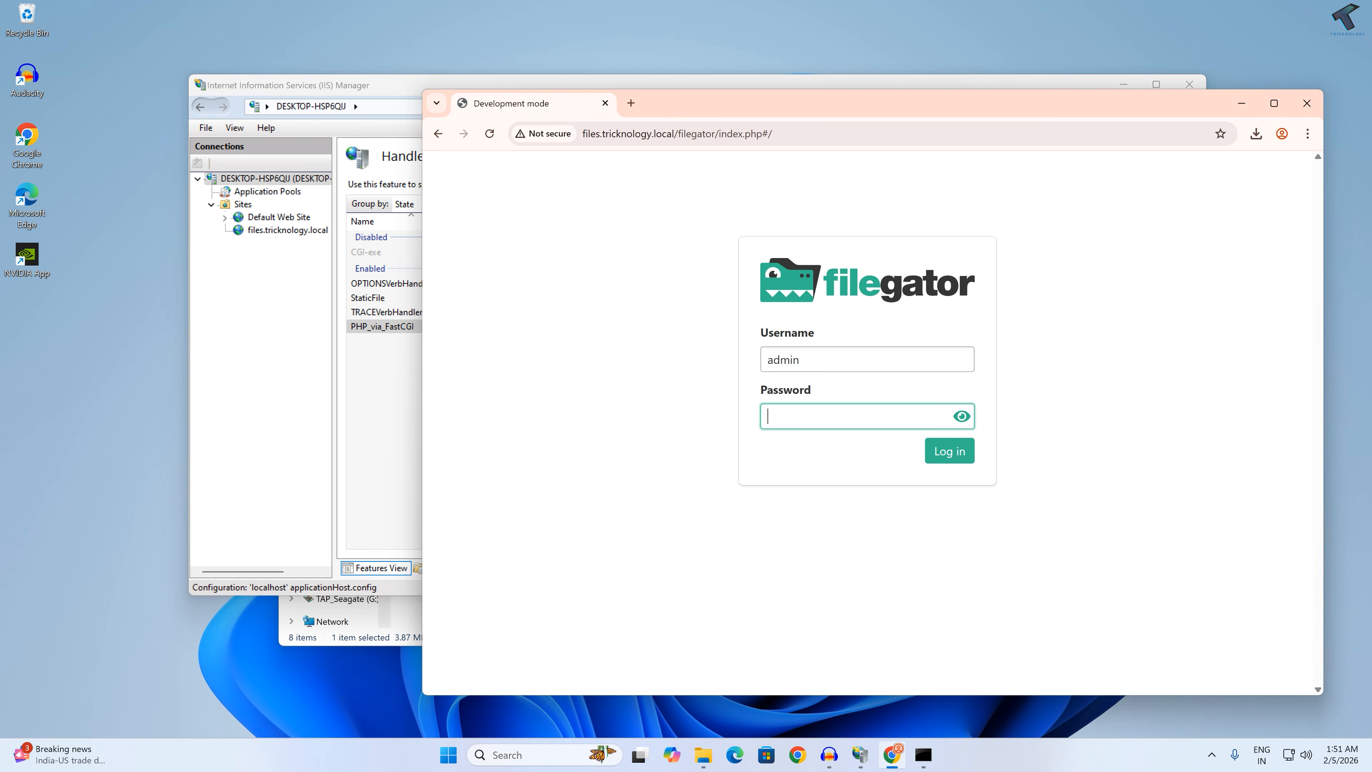
text(admin123)
click(961, 416)
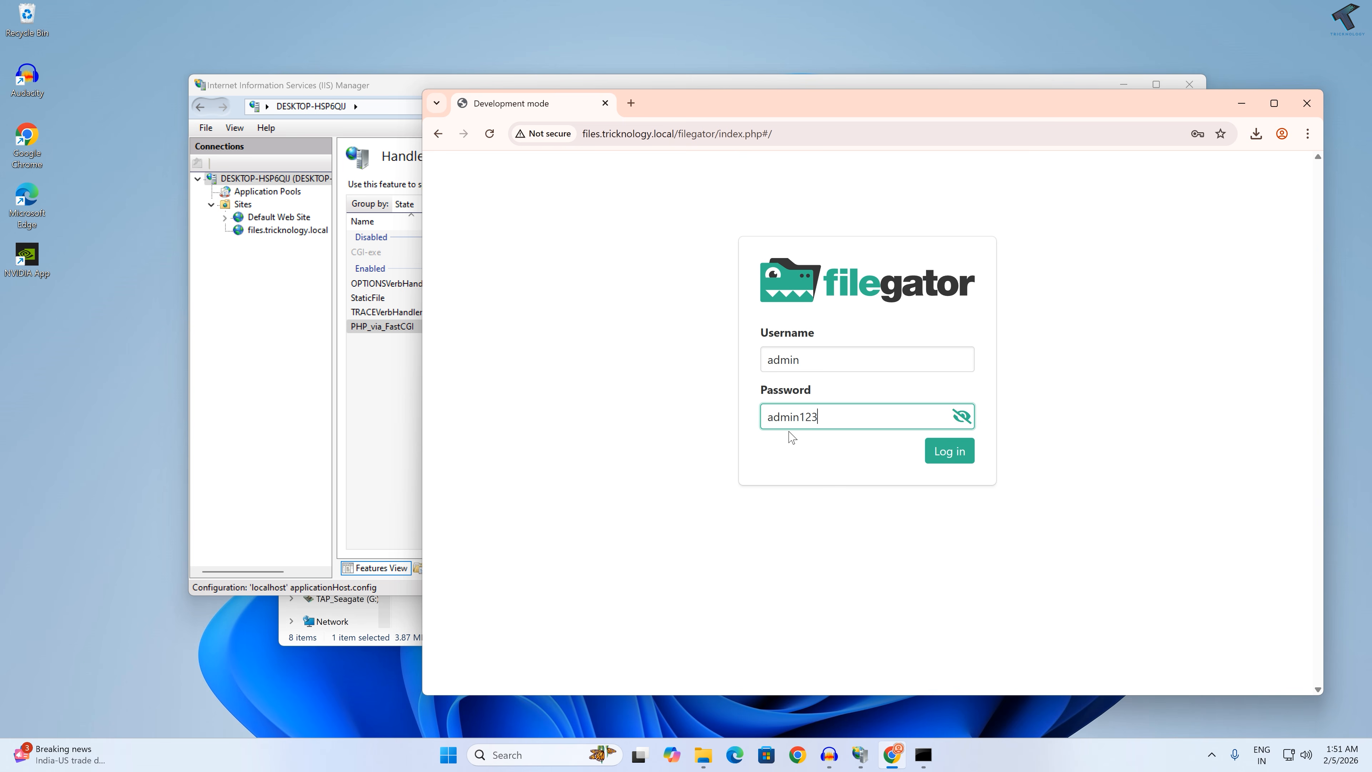
click(941, 464)
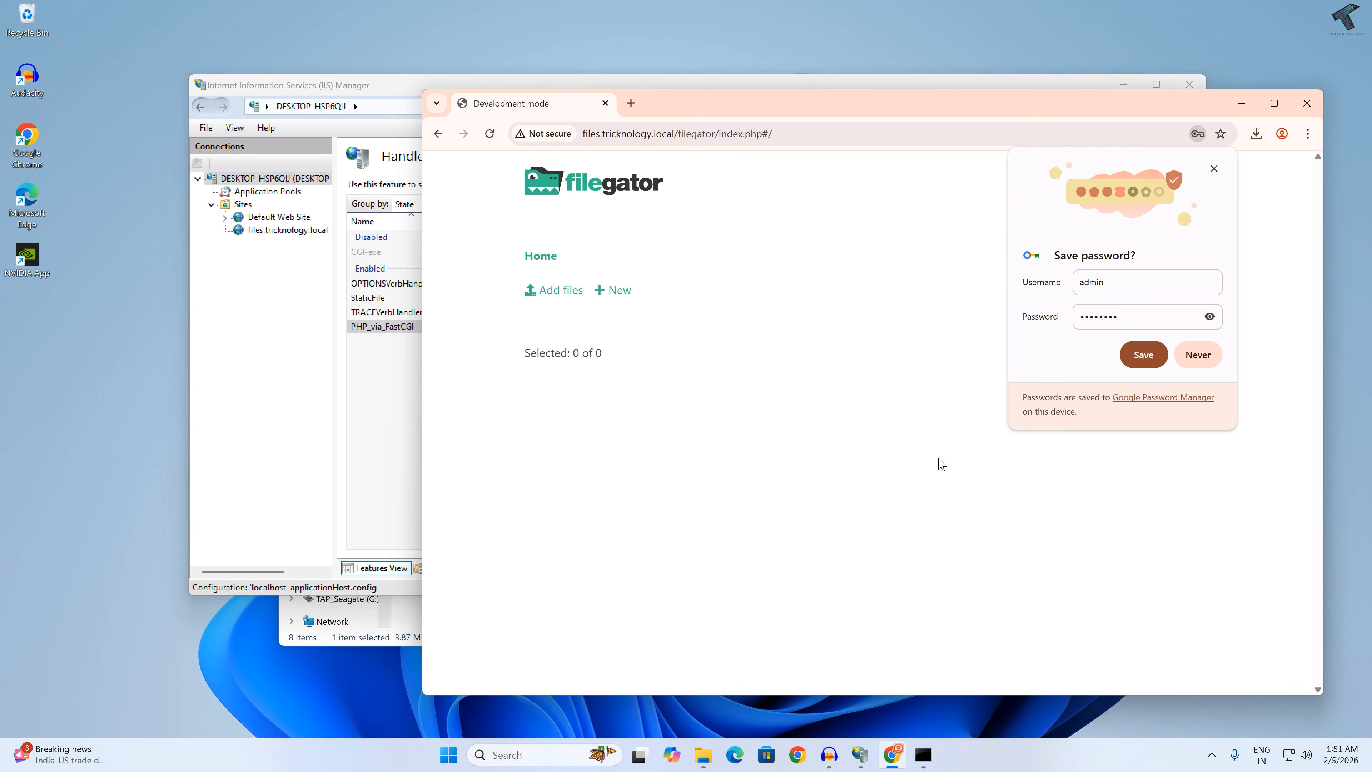
click(1222, 169)
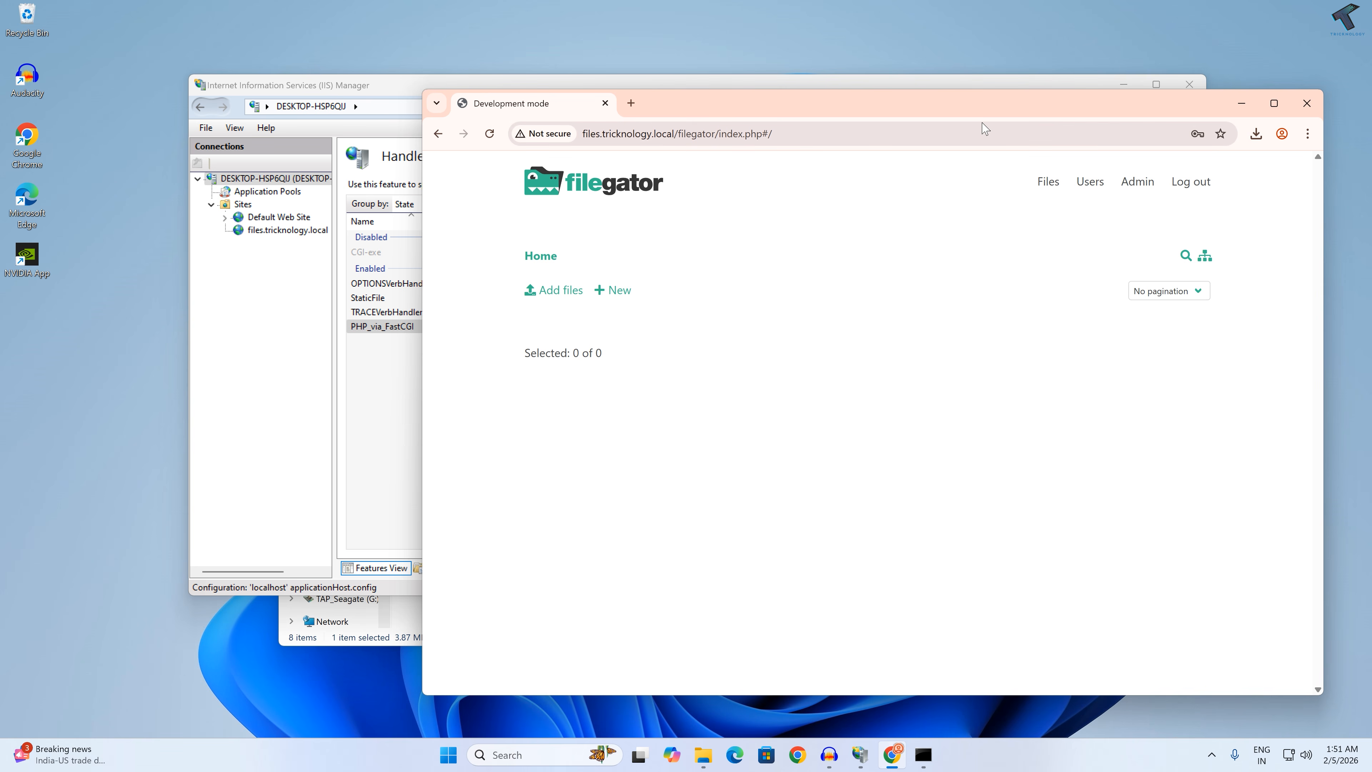
Step: Upload the hosts file from the Music folder to FileGator's Home folder and view the file actions available for it
drag(987, 105, 997, 97)
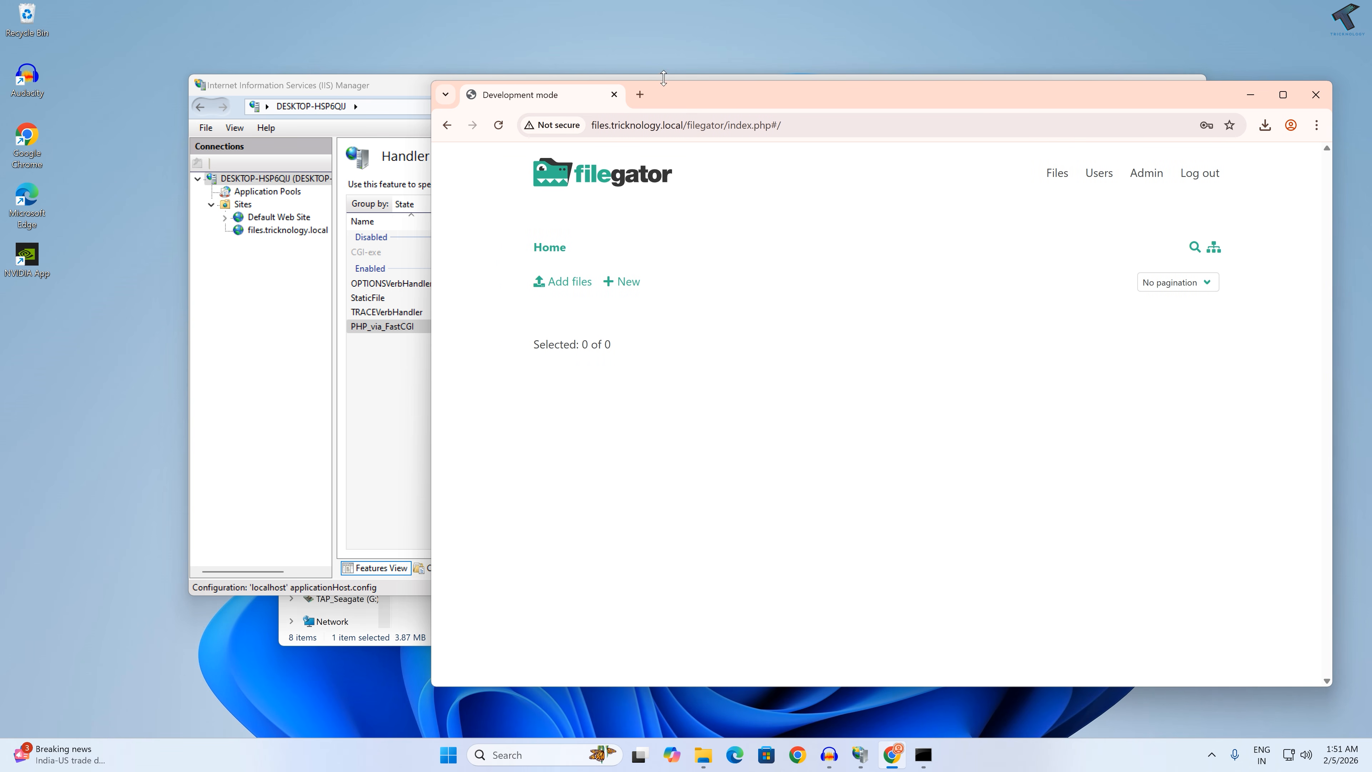
click(568, 282)
click(487, 304)
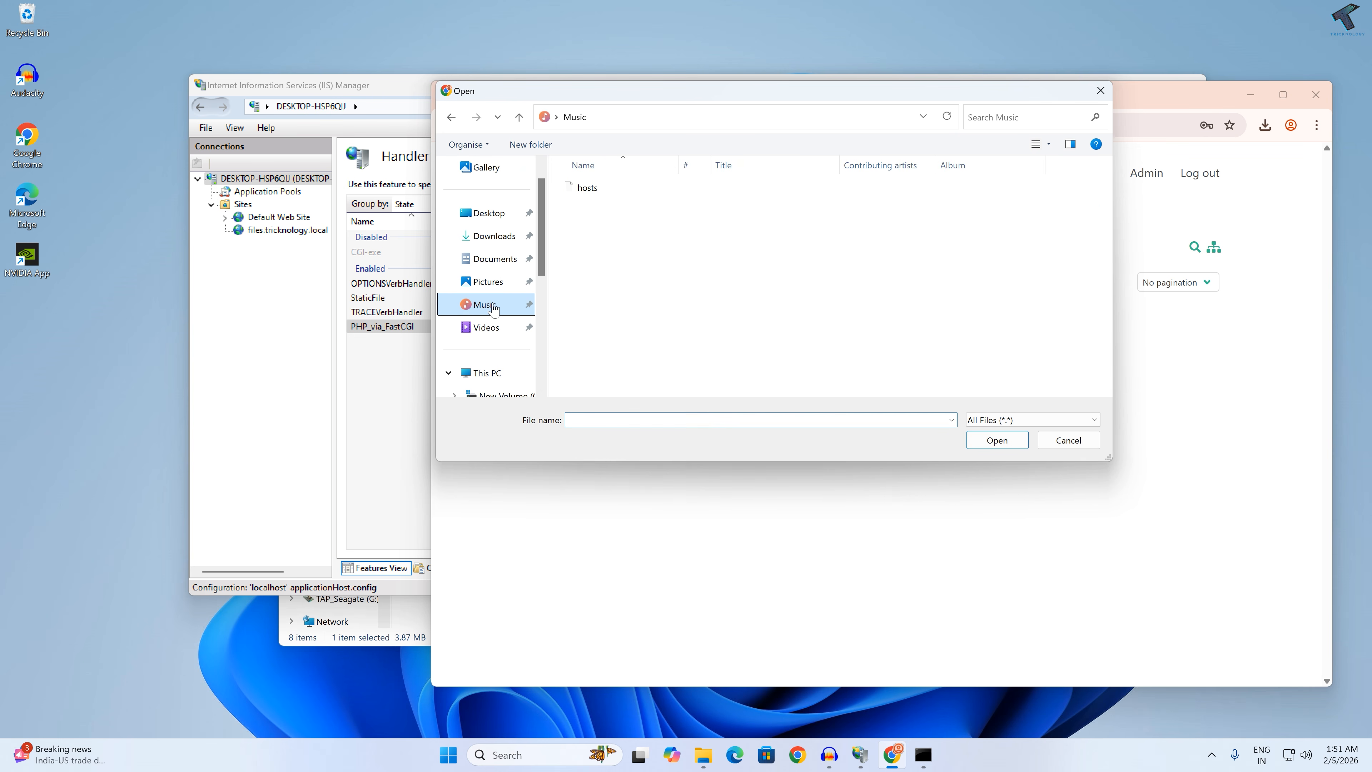
double_click(574, 196)
click(1200, 356)
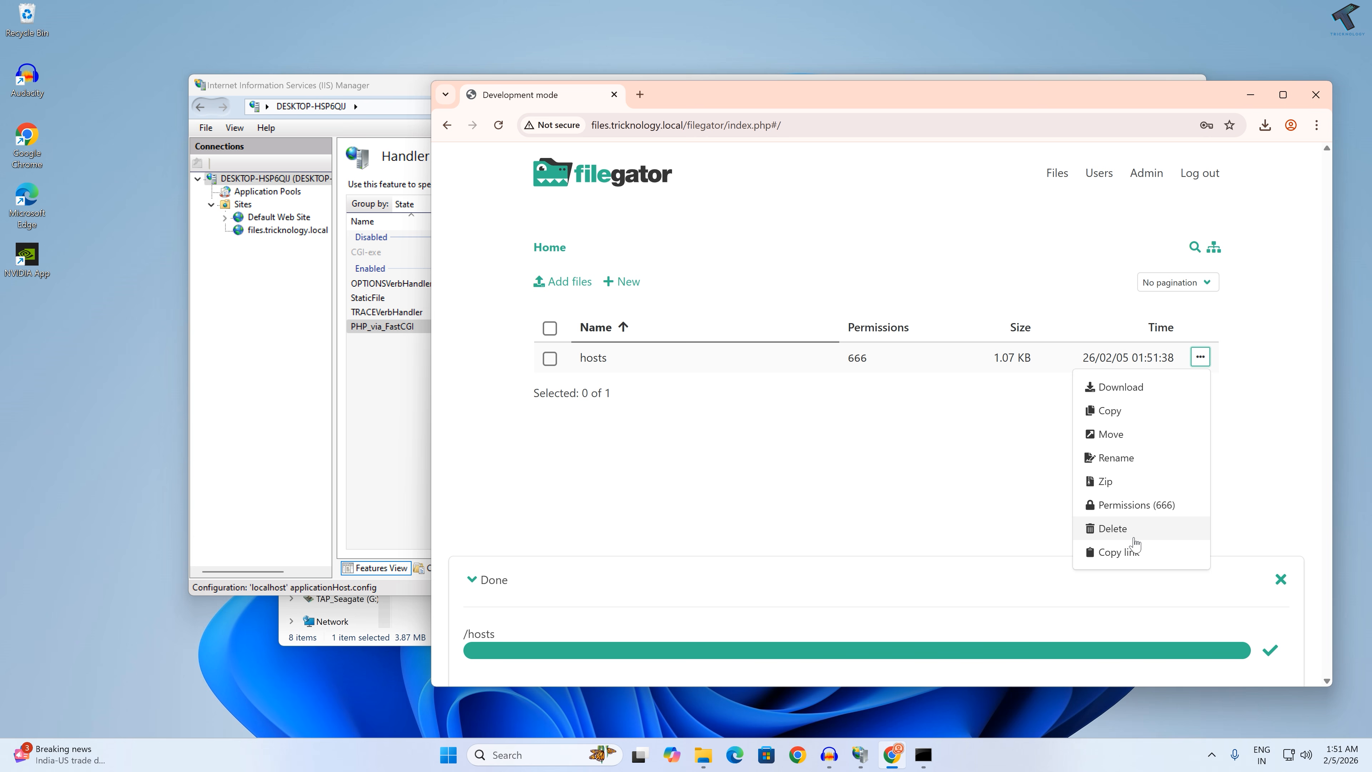
click(932, 456)
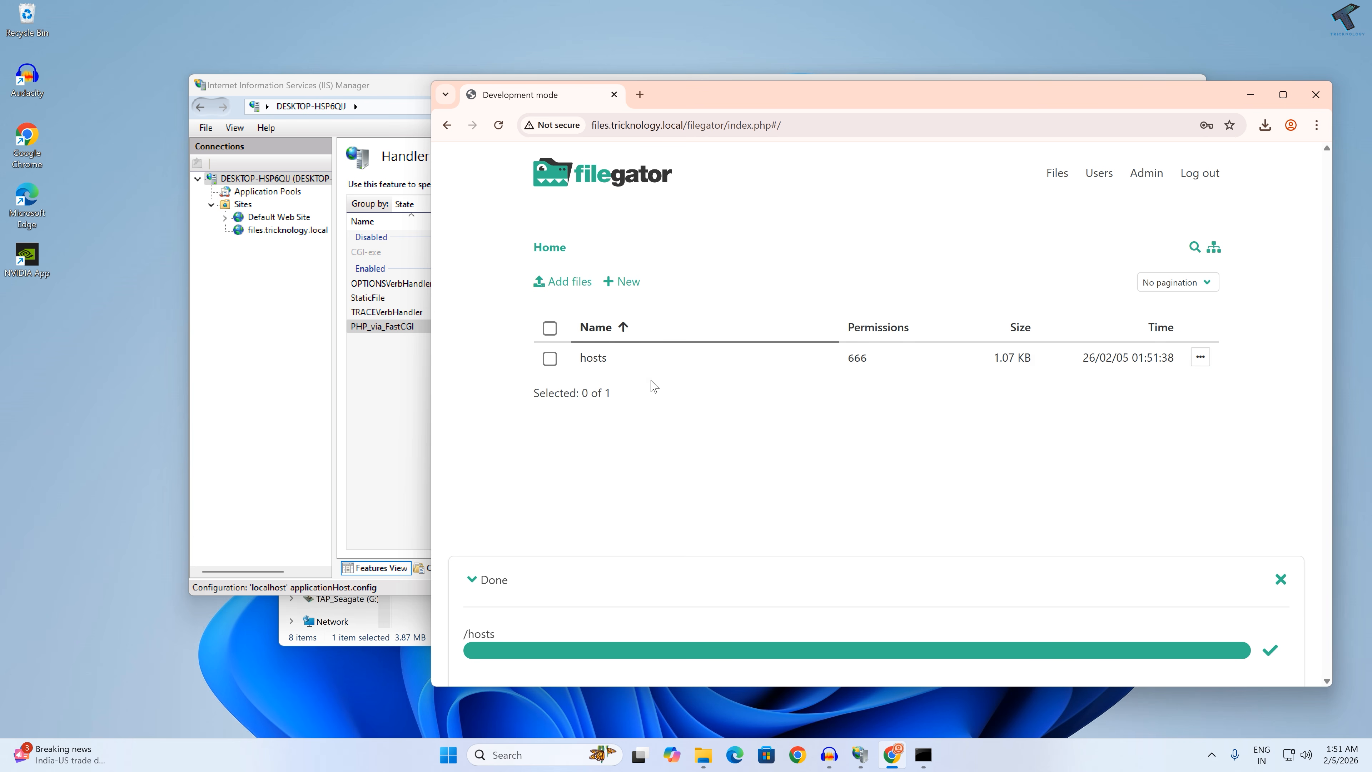
Step: Copy the FileGator page's address and open it in a new browser tab
click(741, 142)
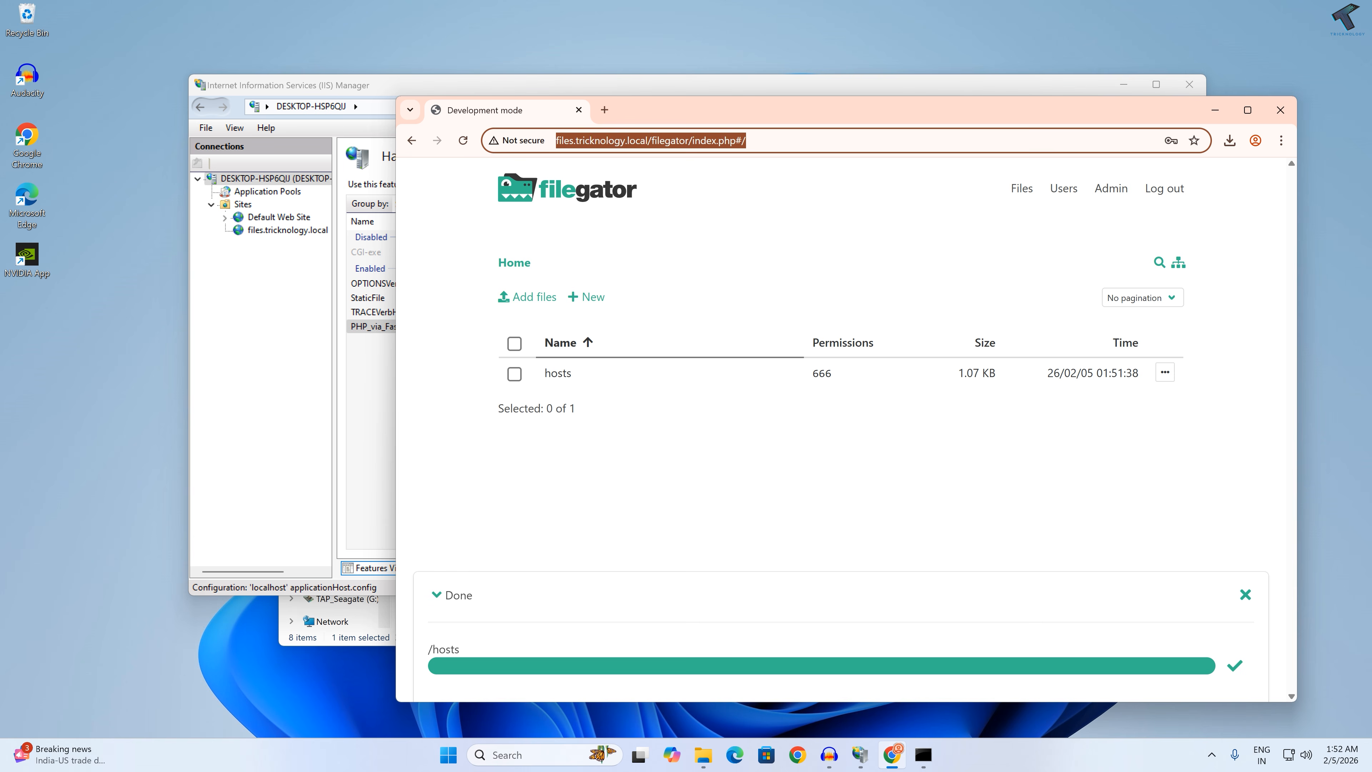
click(608, 198)
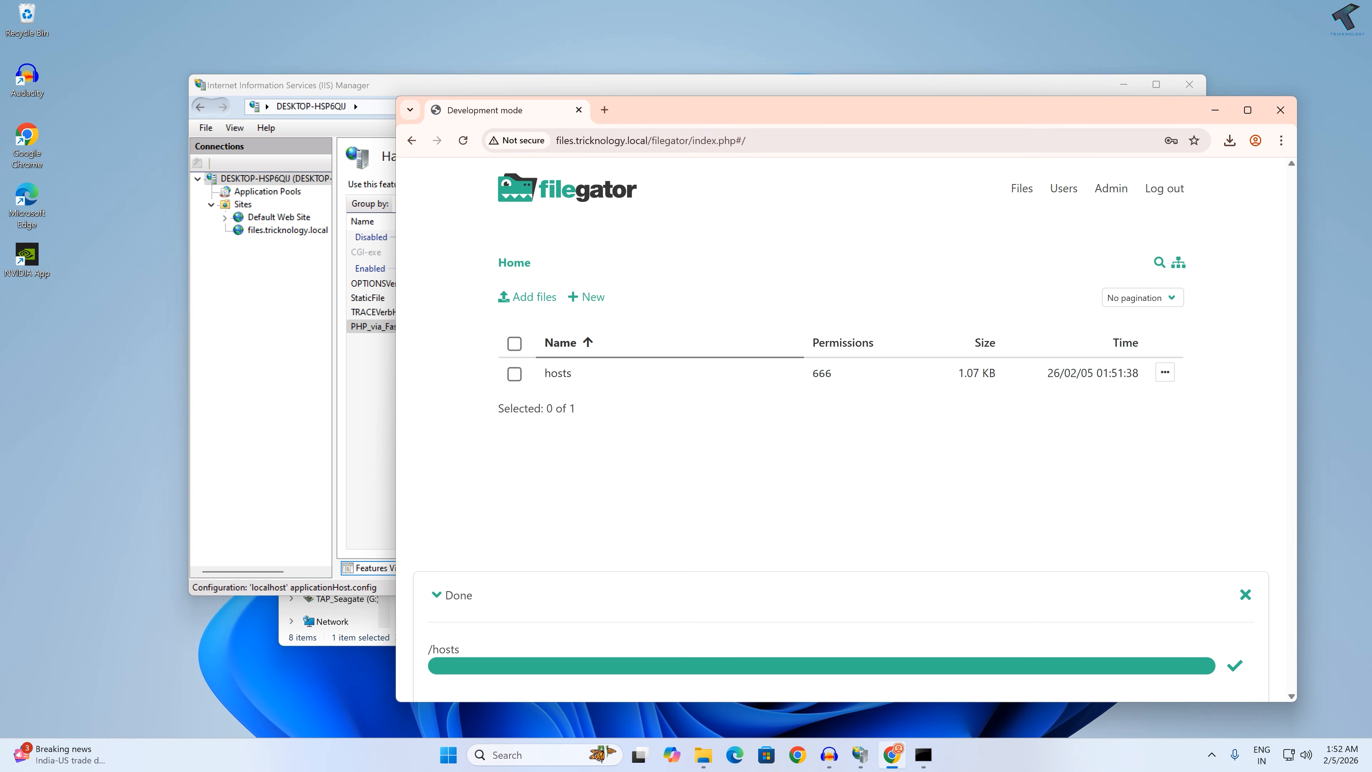
key(ctrl+l)
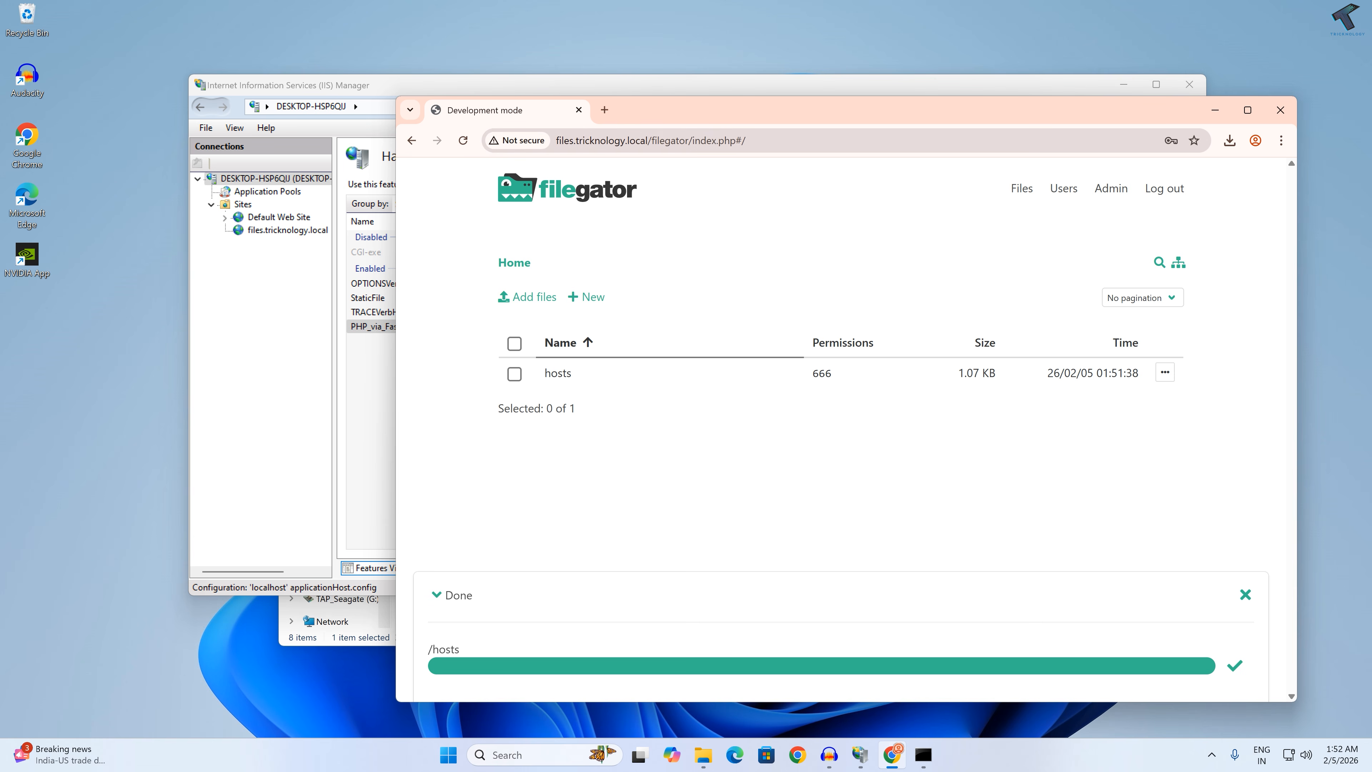
right_click(587, 141)
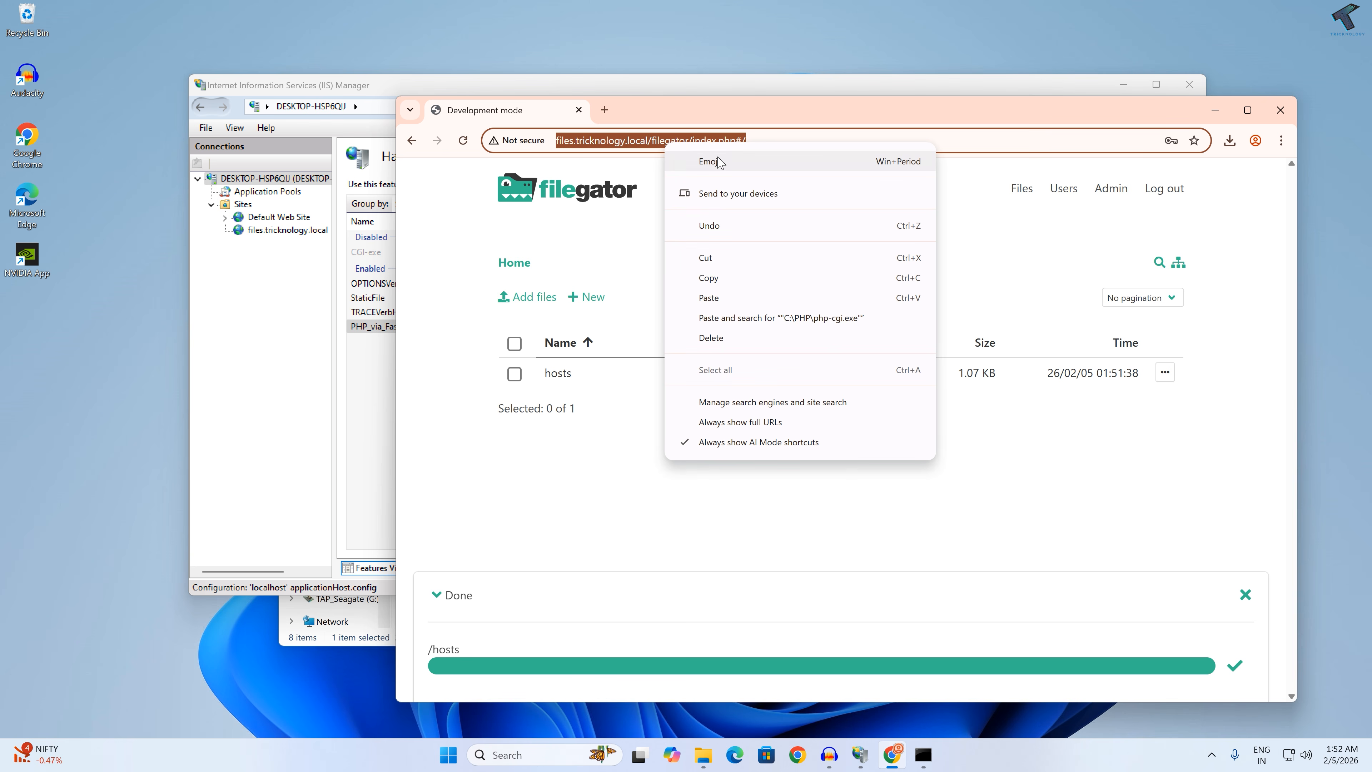
click(742, 276)
click(604, 110)
right_click(663, 141)
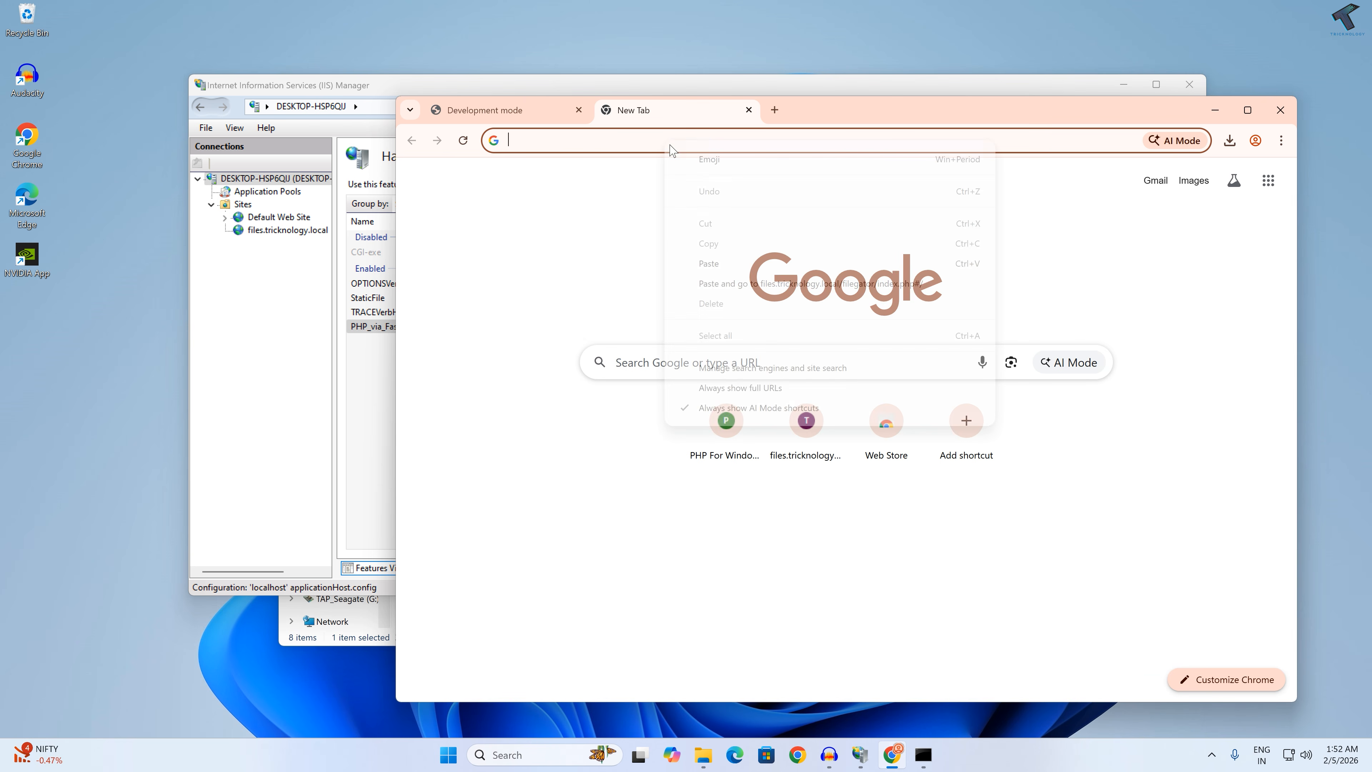
click(737, 280)
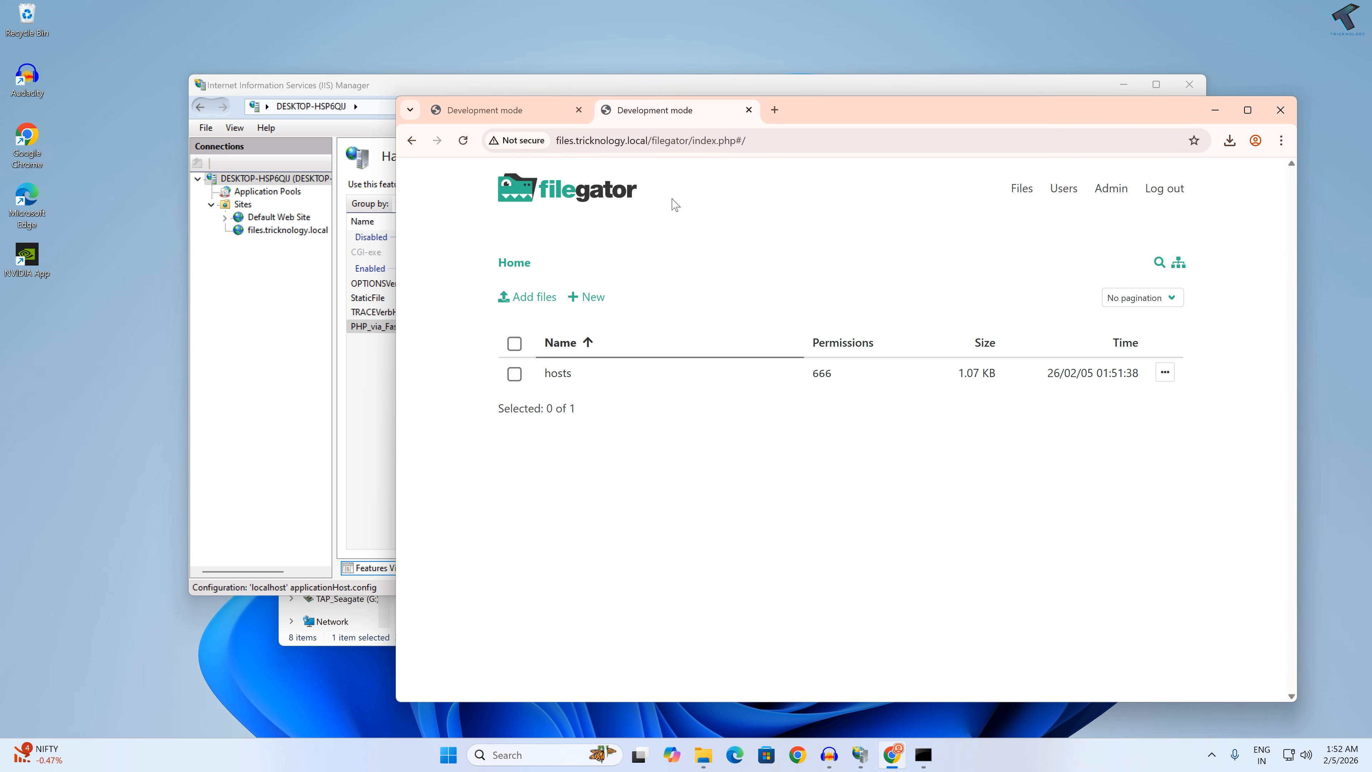
Step: Switch to File Explorer, show the Music folder, and open its hosts file in Notepad
mouse_move(705, 757)
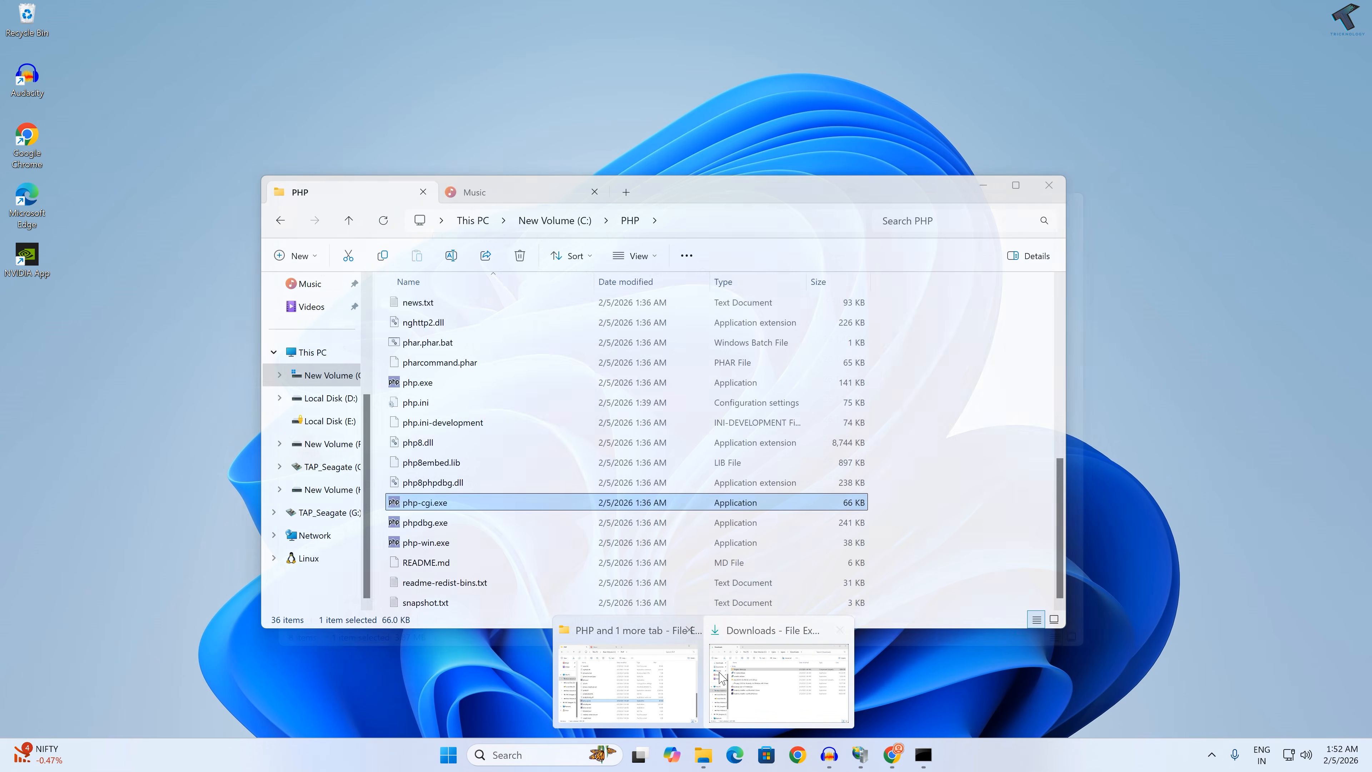
click(778, 680)
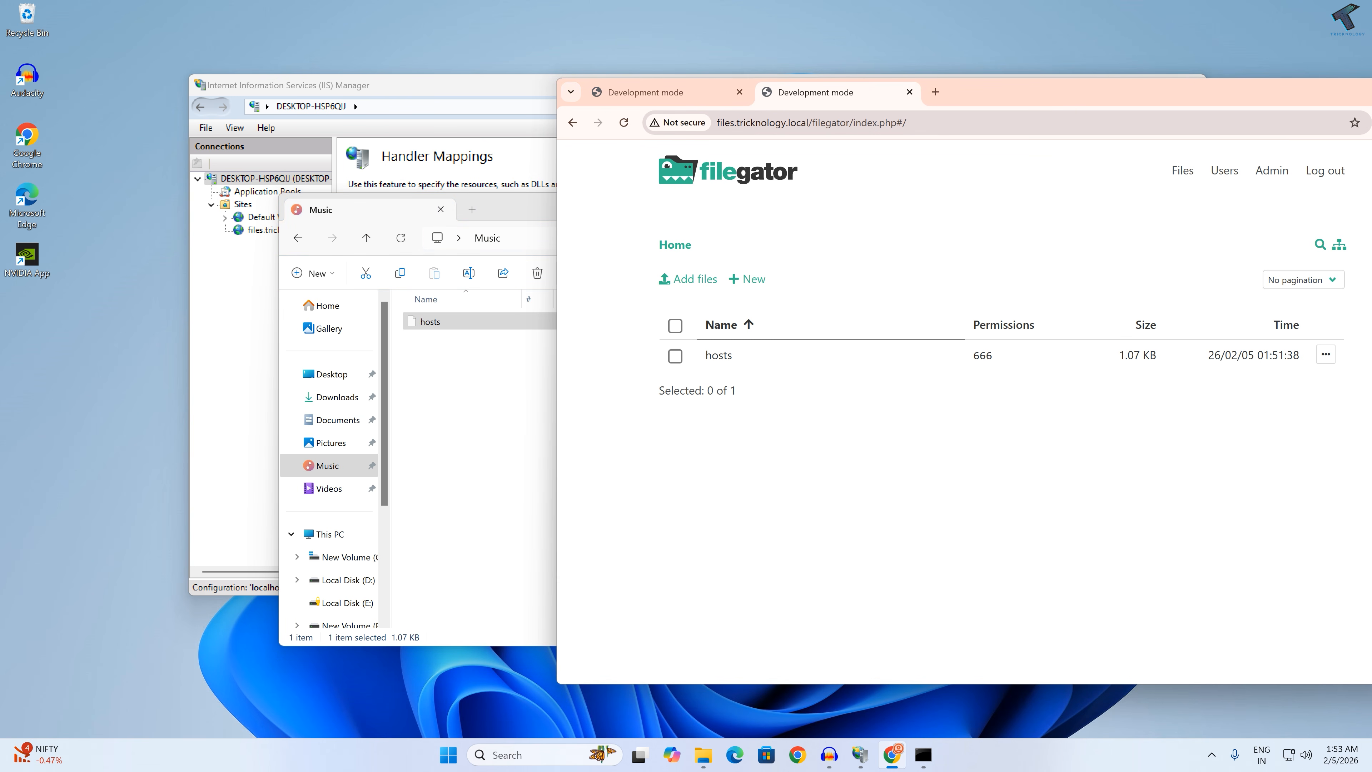
click(956, 123)
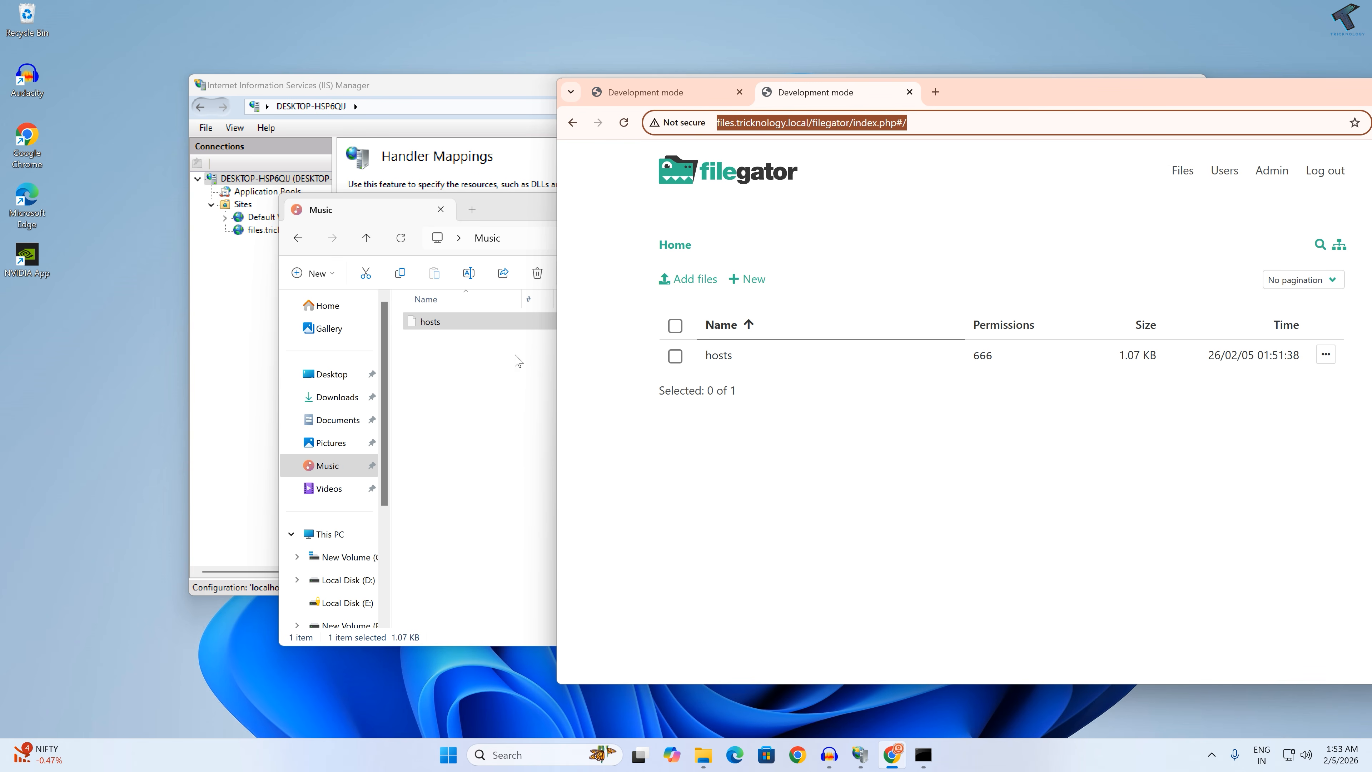
click(470, 351)
click(468, 752)
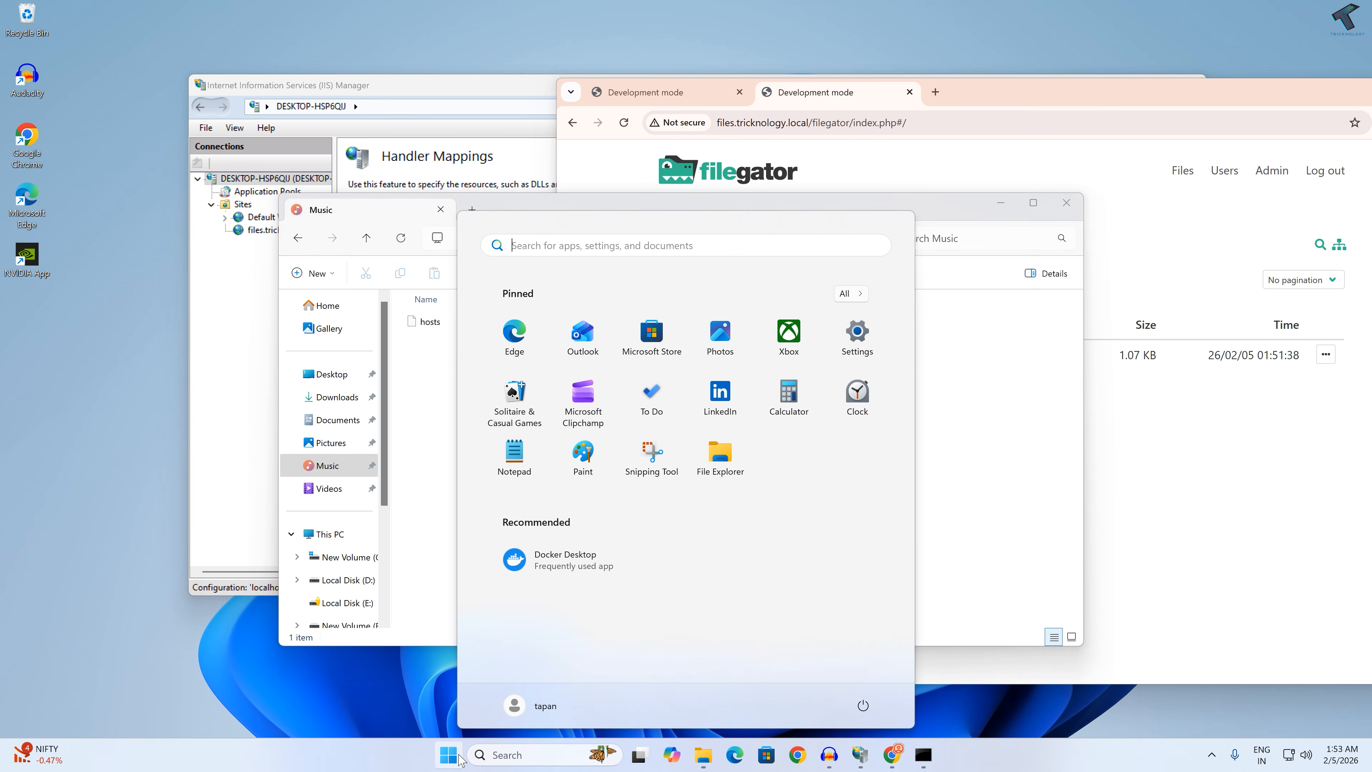
text(notepad)
key(Return)
drag(424, 325, 864, 346)
Step: Highlight the files.tricknology.local mapping line at the end of the hosts file
drag(869, 585, 691, 585)
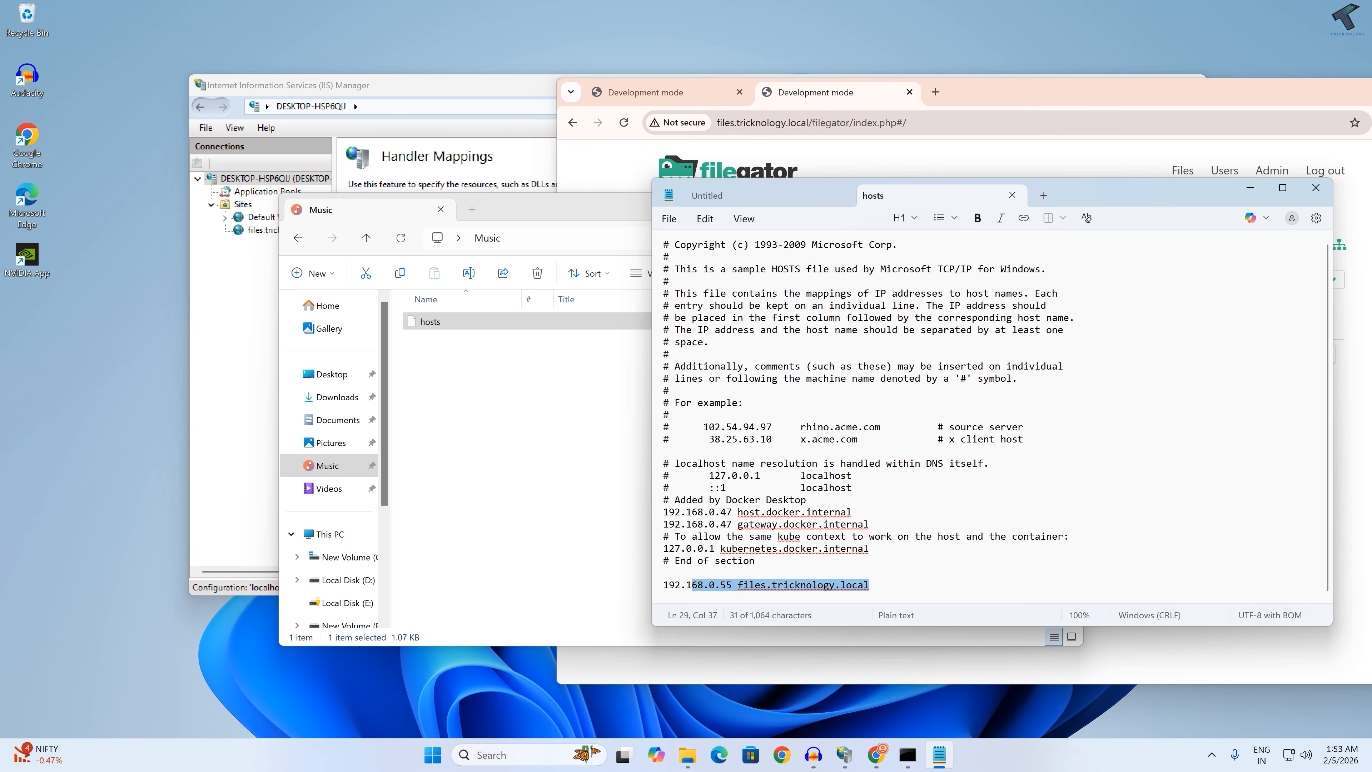
click(741, 587)
drag(869, 585, 664, 585)
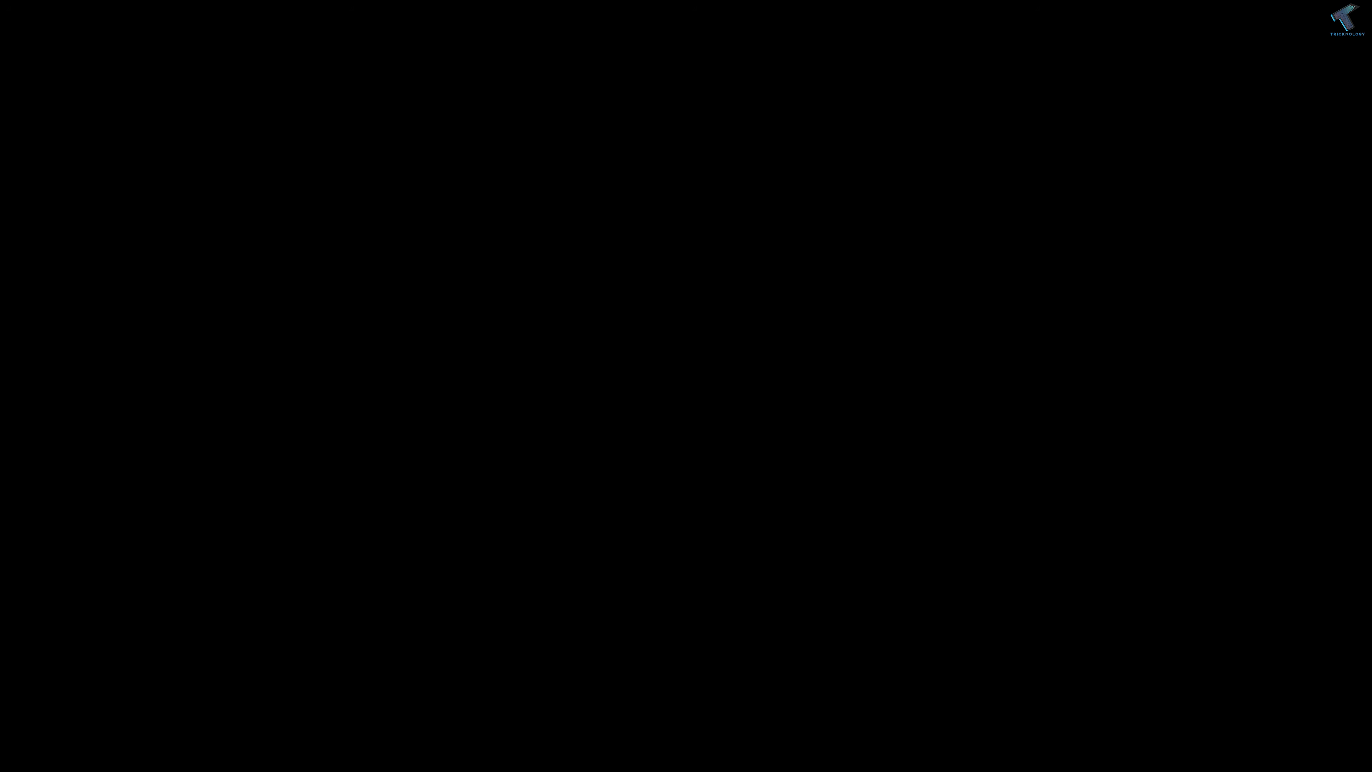